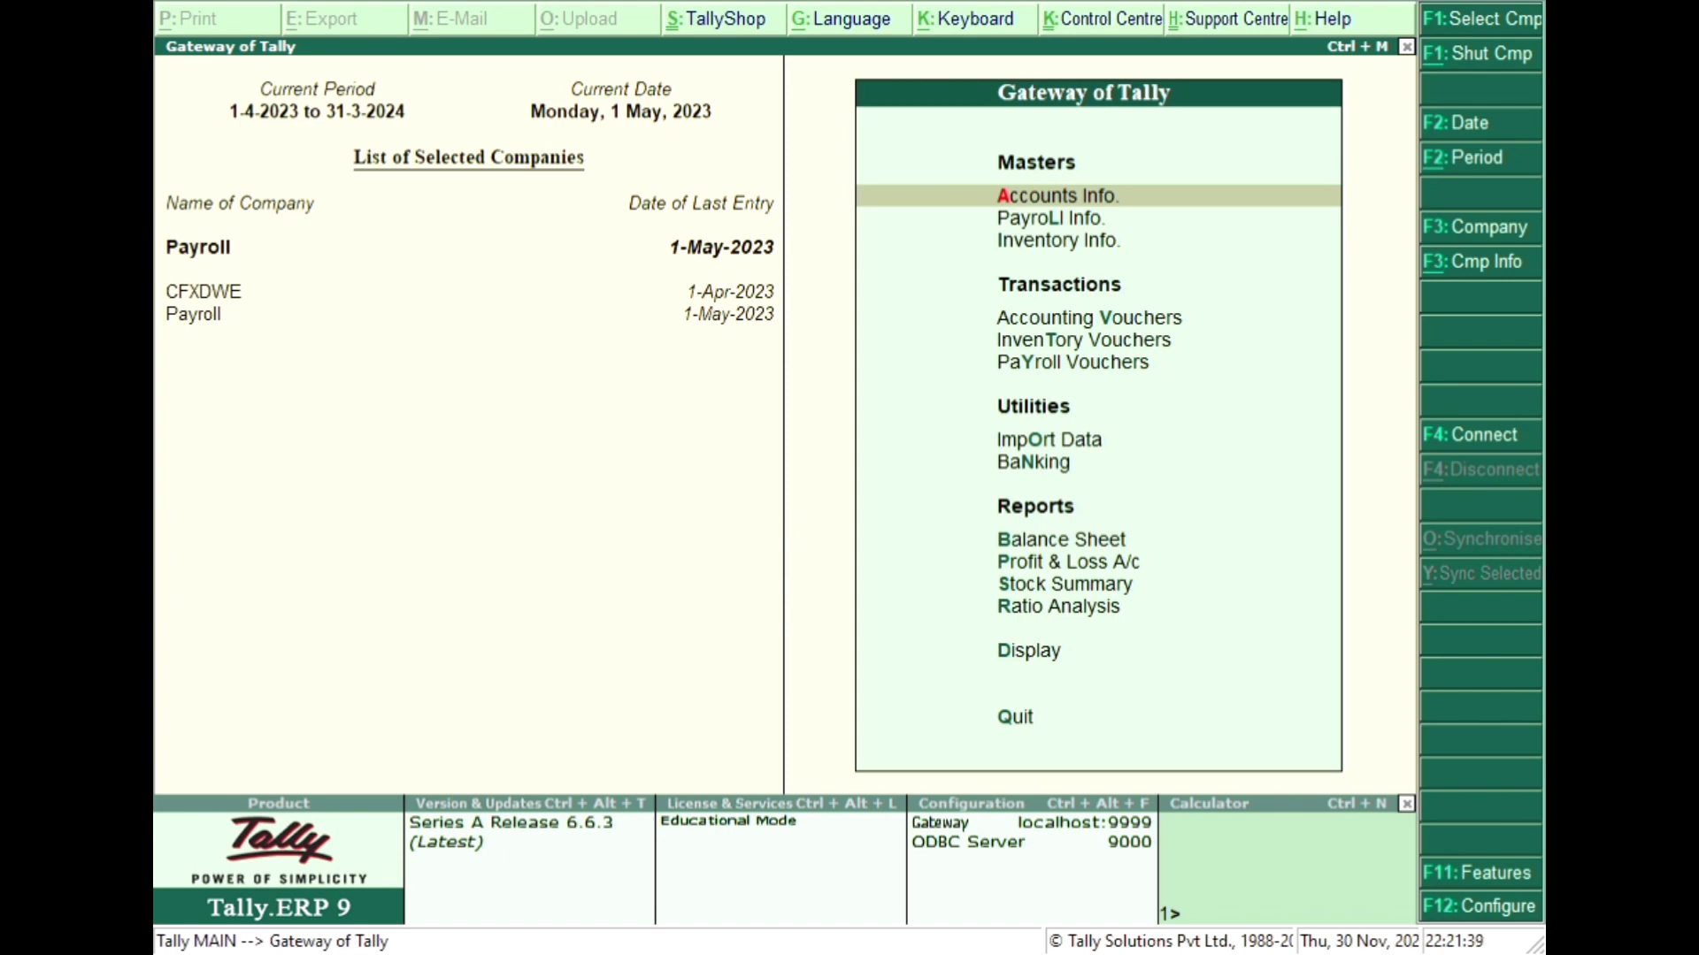
- Start creating a new company named "Payroll Entry" with the same mailing name and no address
{"action": "key", "text": "alt+F3"}
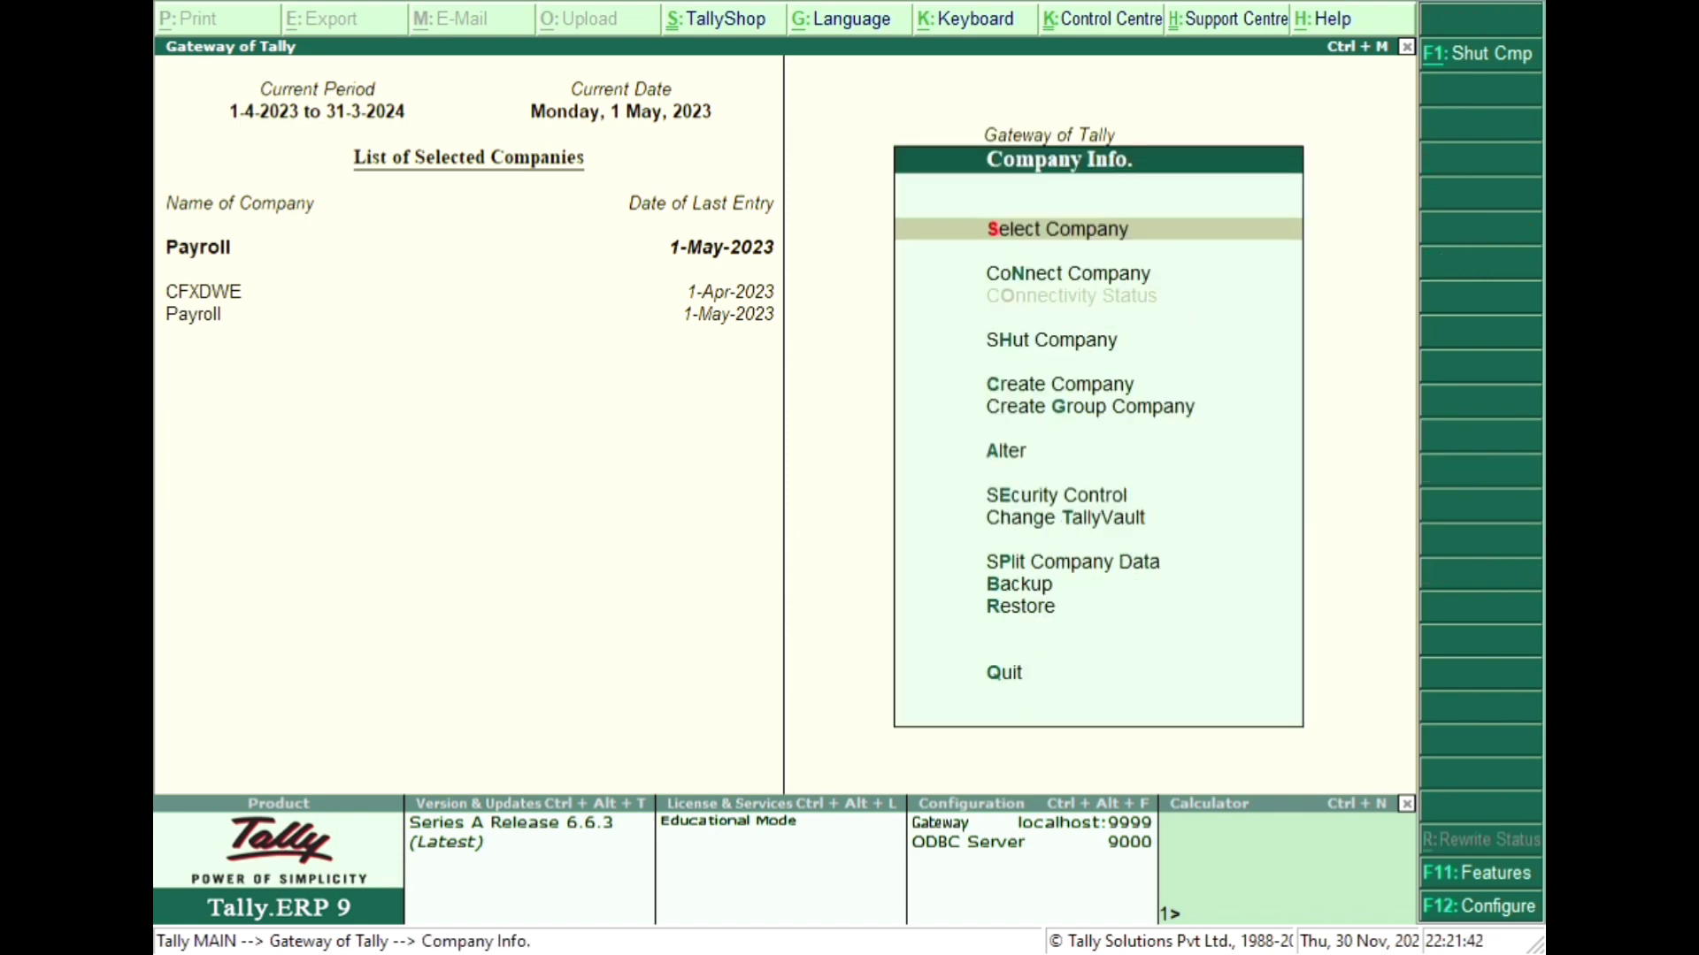
{"action": "key", "text": "c"}
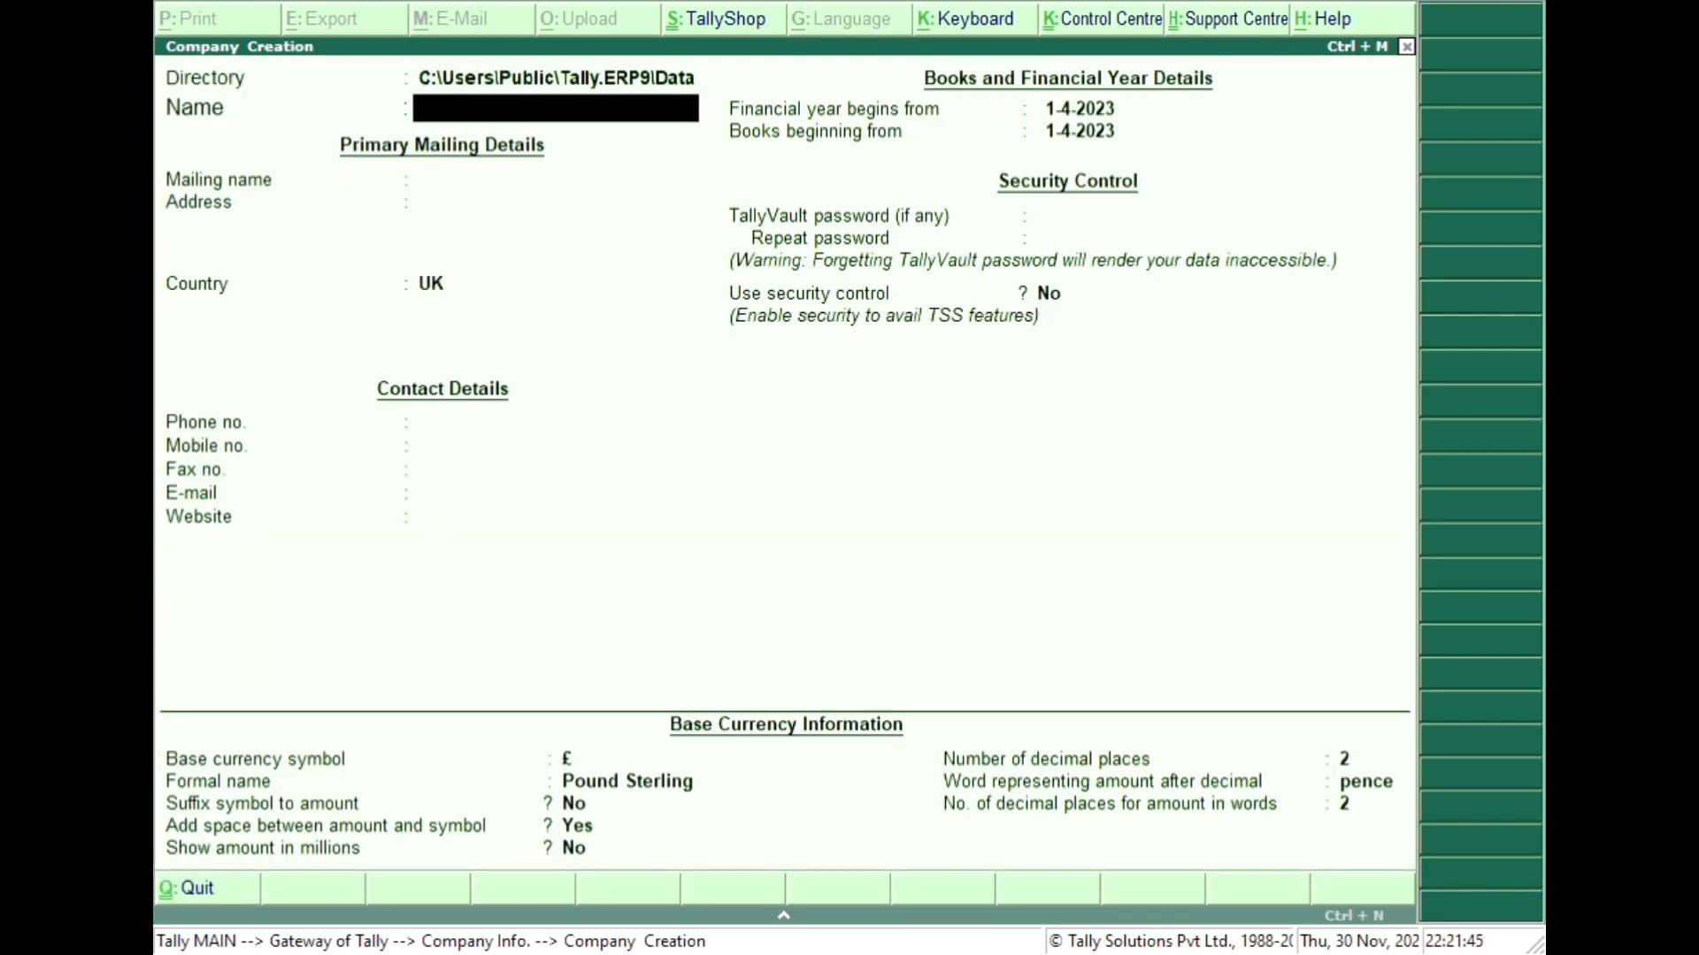
{"action": "type", "text": "Payrollm"}
{"action": "key", "text": "BackSpace"}
{"action": "type", "text": "Entr"}
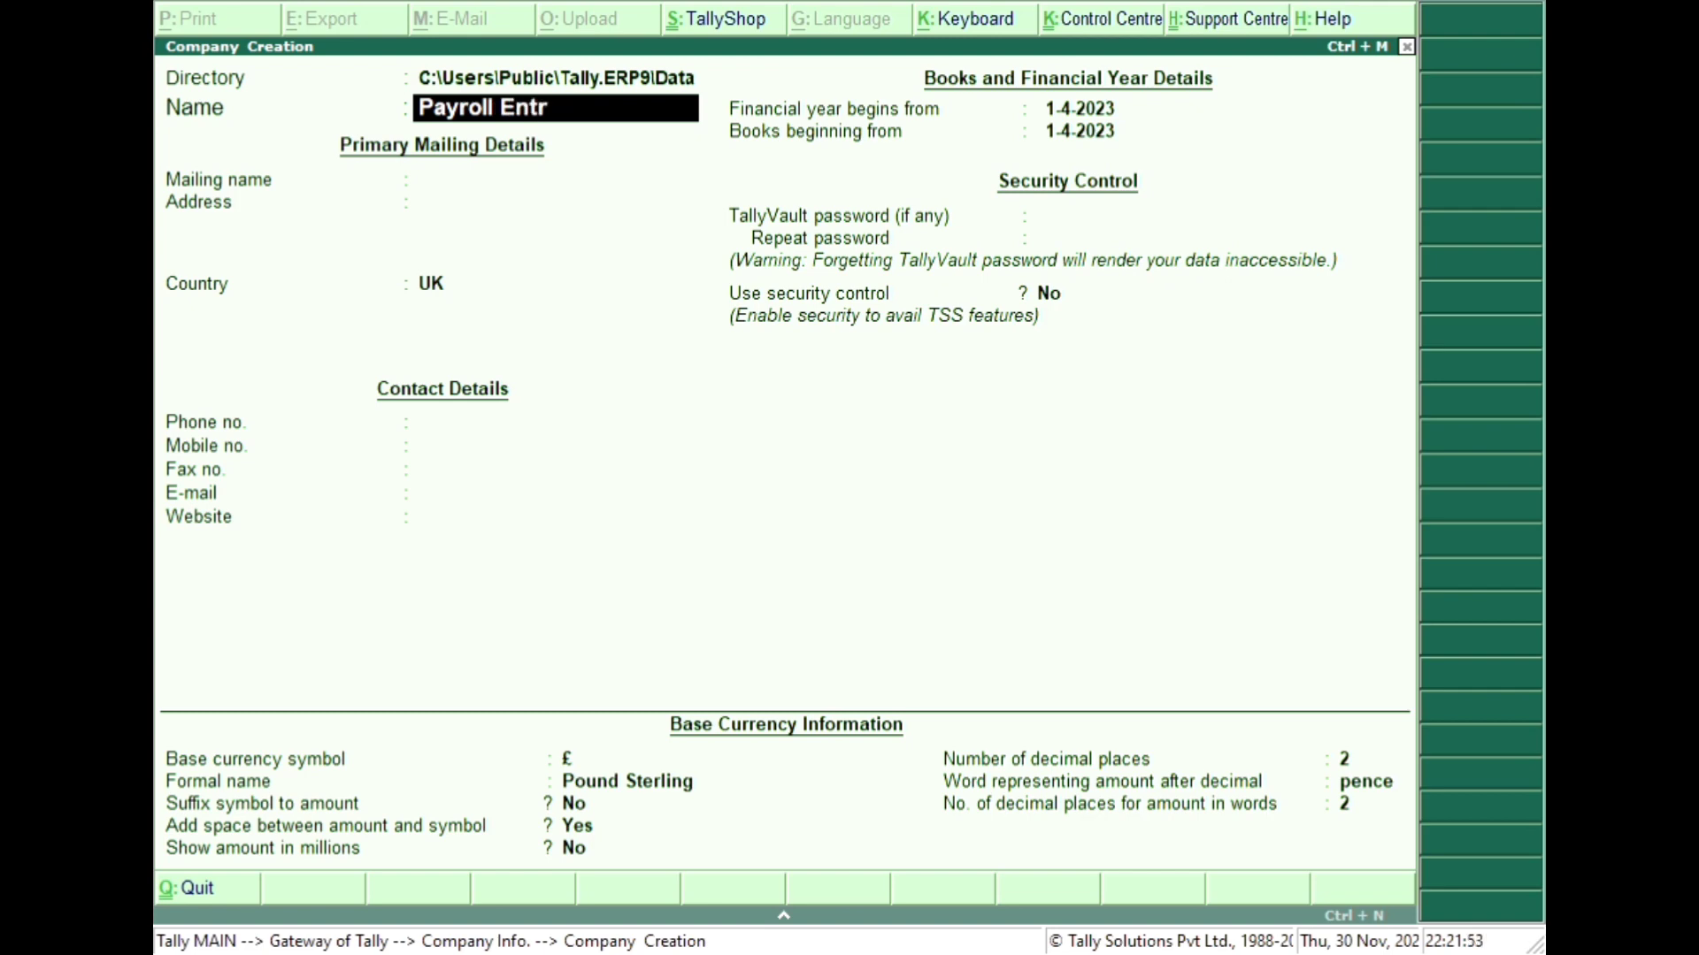
{"action": "type", "text": "y"}
{"action": "key", "text": "Return"}
{"action": "key", "text": "Return"}
{"action": "key", "text": "Return"}
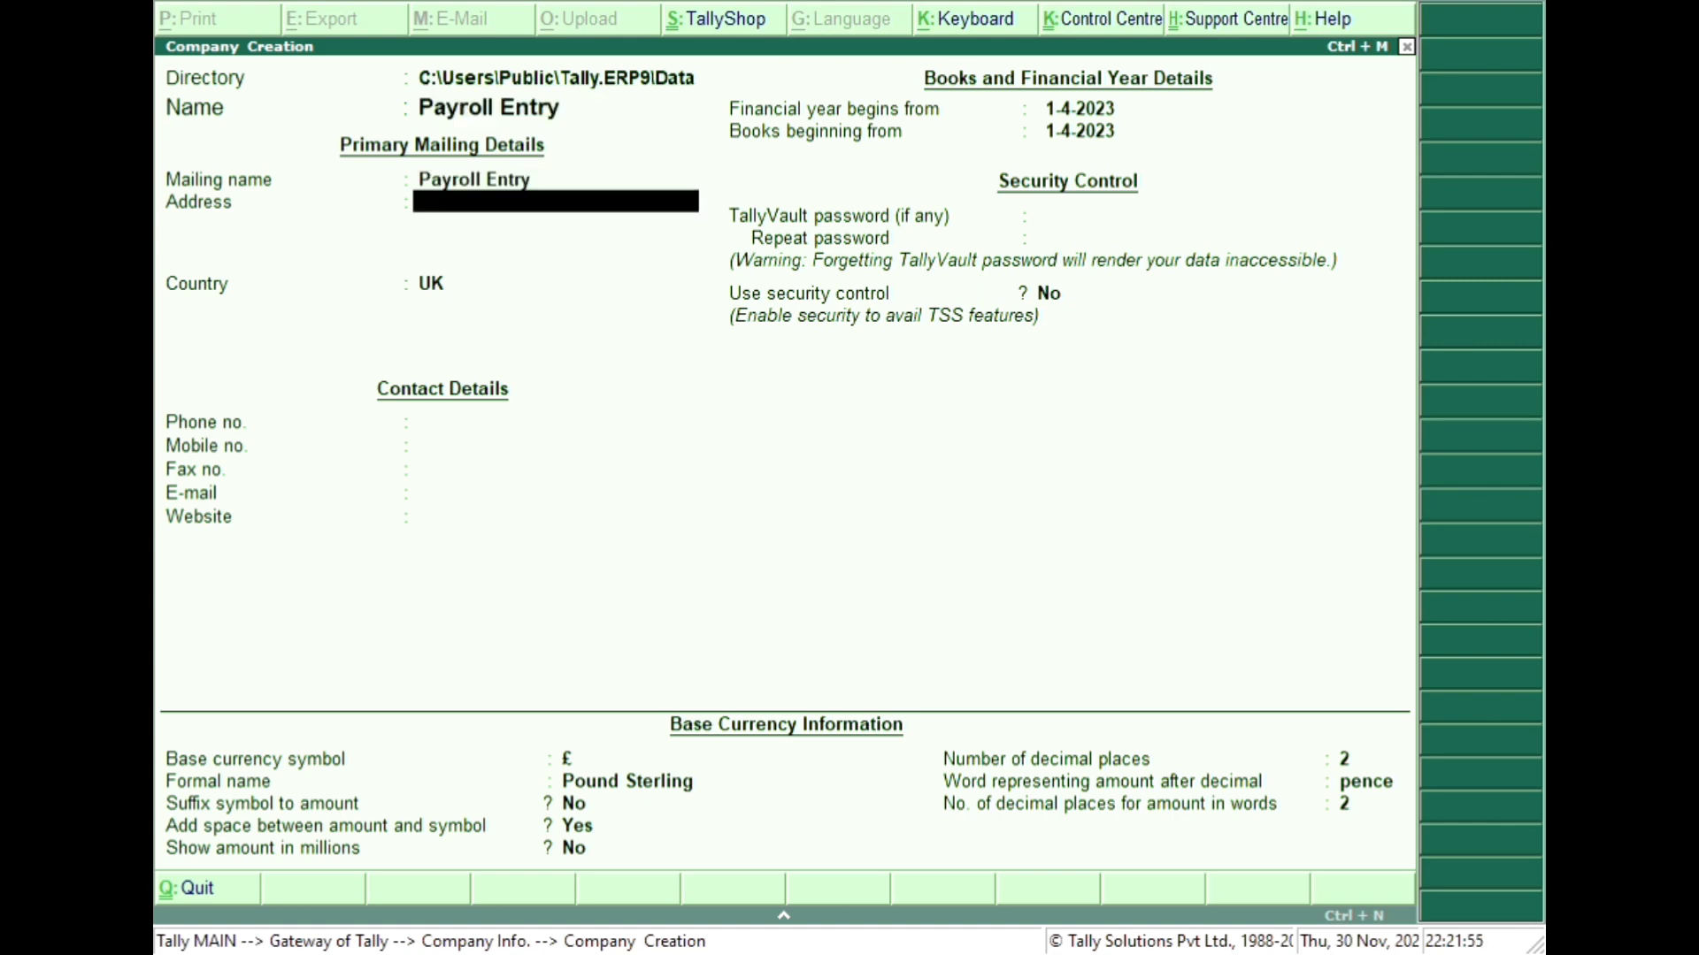
- Set the new company's country to India and its state to Uttar Pradesh
{"action": "type", "text": "ind"}
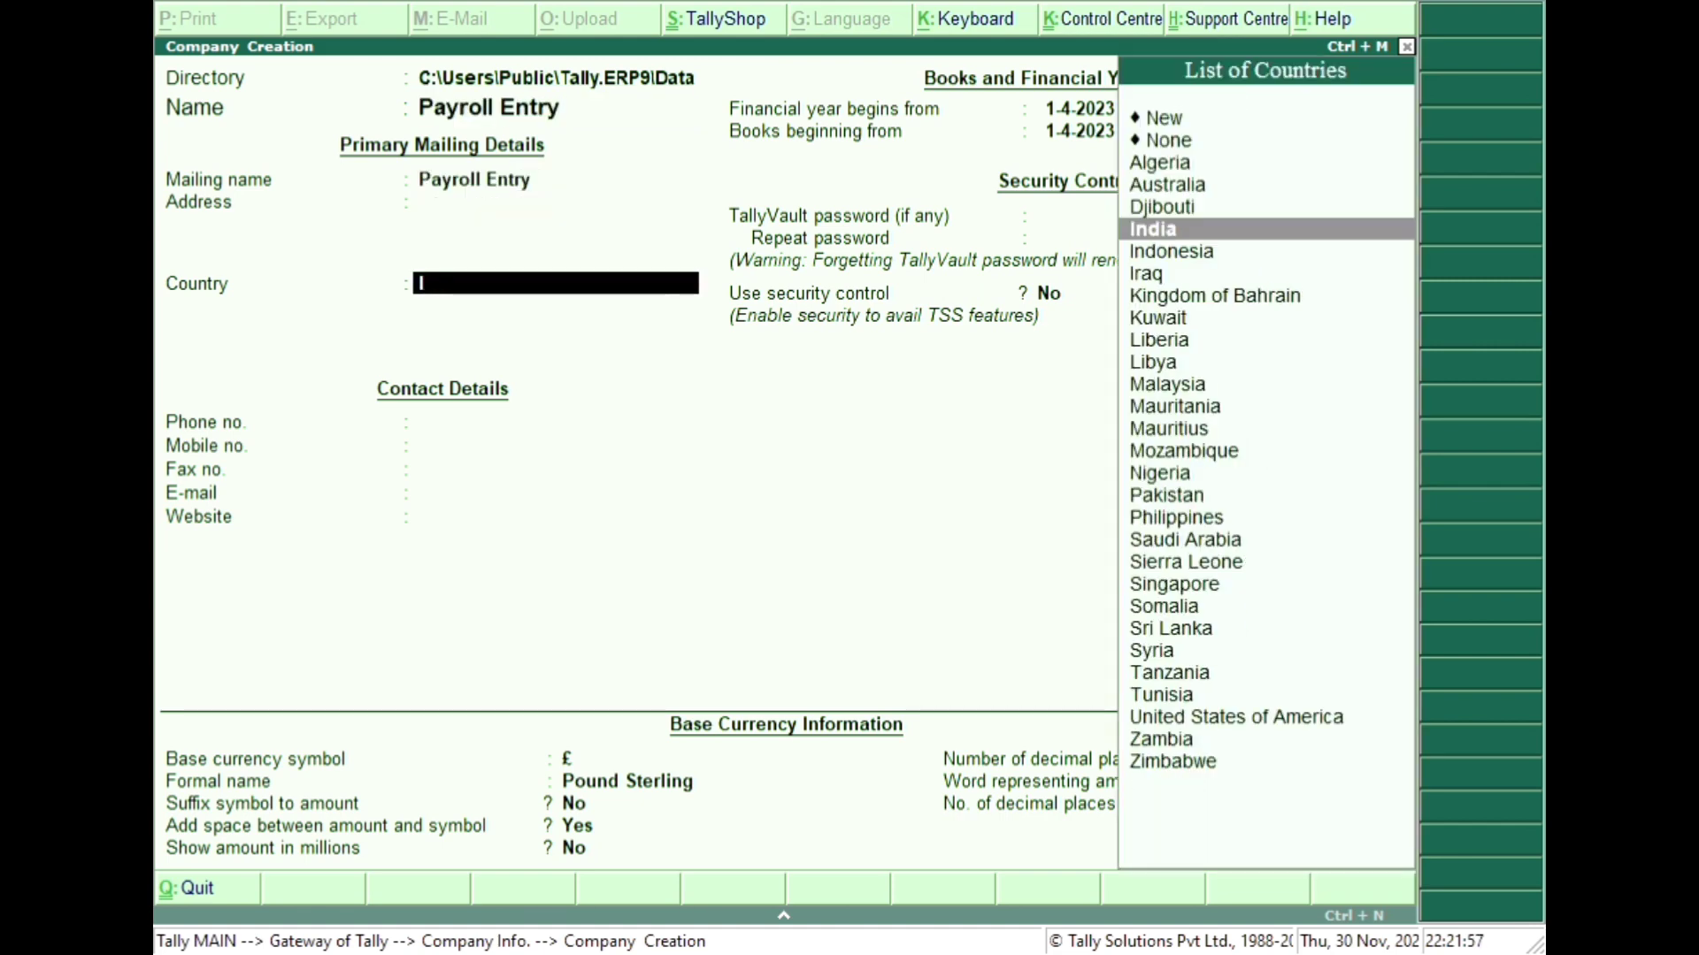
{"action": "key", "text": "Return"}
{"action": "type", "text": "utt"}
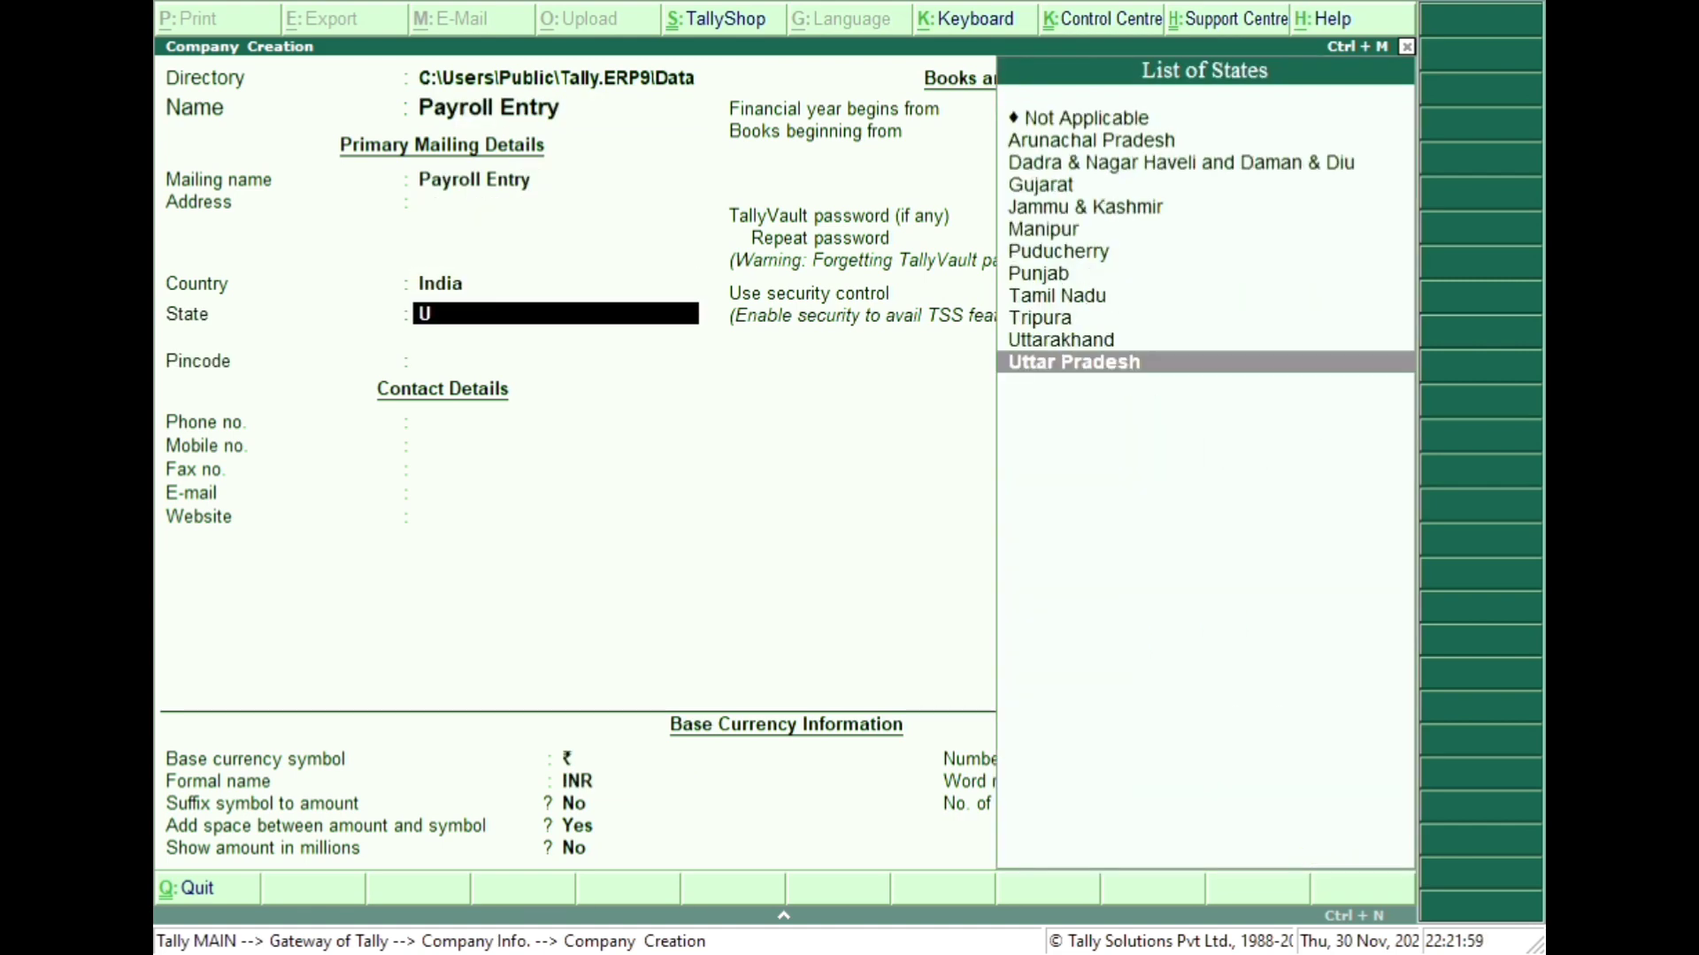
{"action": "key", "text": "Return"}
- Leave the contact details blank, keep the default financial year, security and currency settings, and save the company
{"action": "key", "text": "Return"}
{"action": "key", "text": "Return"}
{"action": "key", "text": "Return"}
{"action": "key", "text": "Return"}
{"action": "key", "text": "Return"}
{"action": "key", "text": "Return"}
{"action": "key", "text": "Return"}
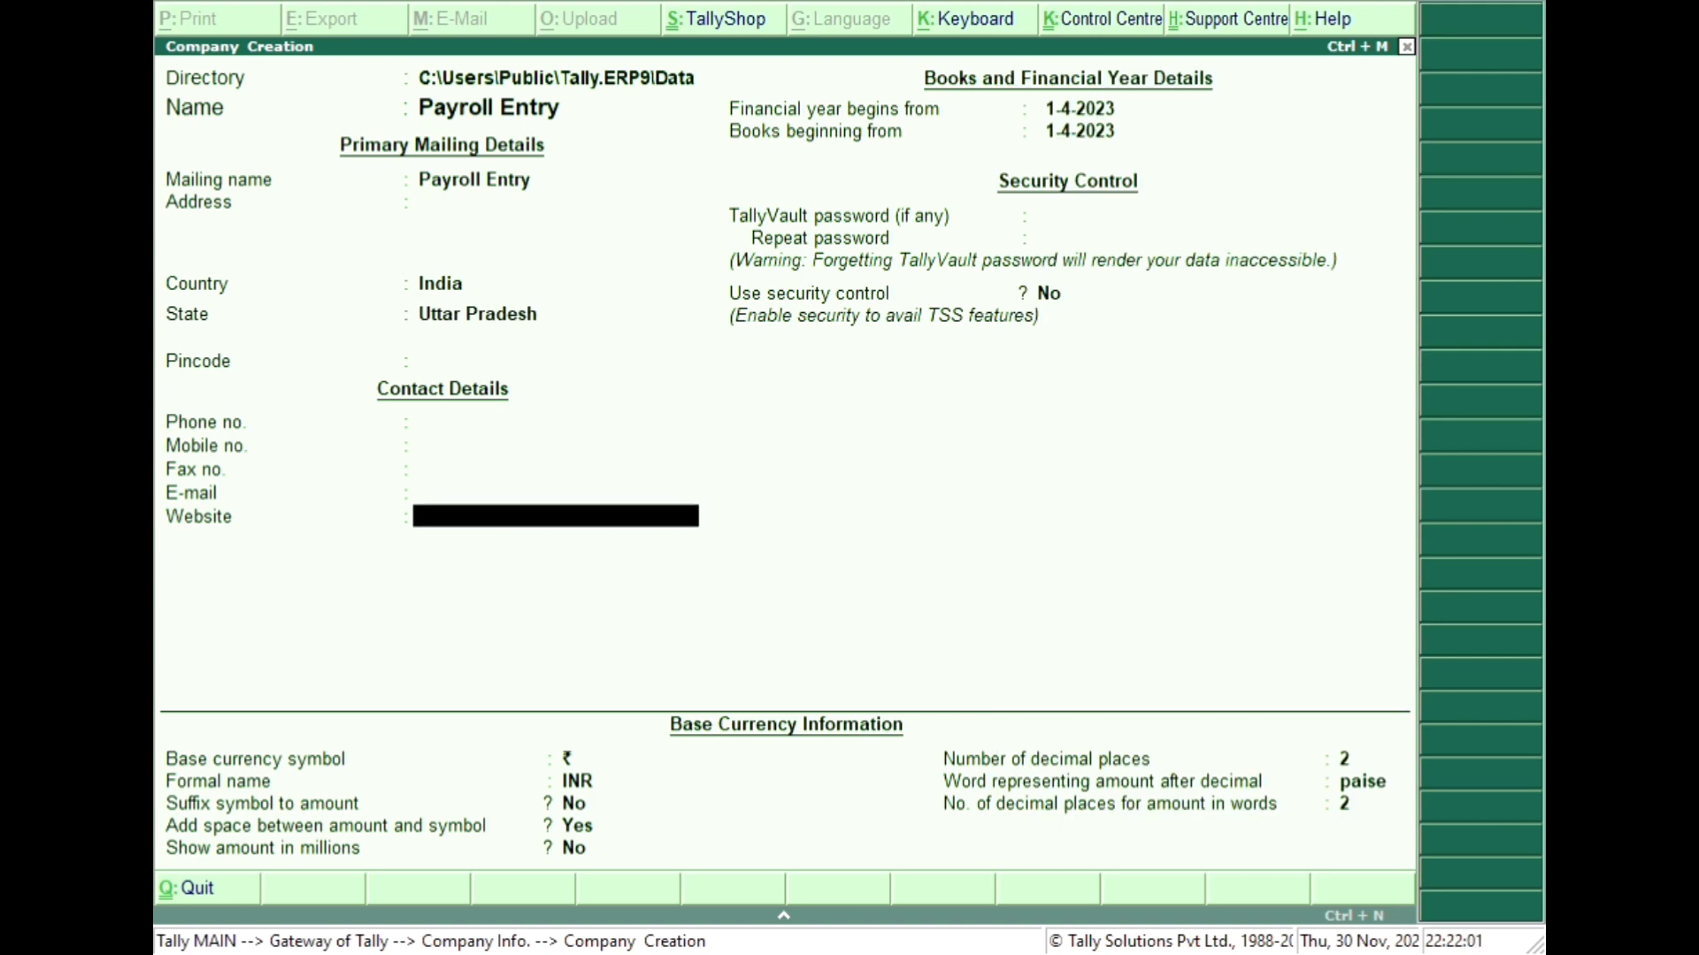
{"action": "key", "text": "Return"}
{"action": "key", "text": "Return"}
{"action": "key", "text": "Return"}
{"action": "key", "text": "Return"}
{"action": "key", "text": "Return"}
{"action": "key", "text": "Return"}
{"action": "key", "text": "Return"}
{"action": "key", "text": "Return"}
{"action": "key", "text": "Return"}
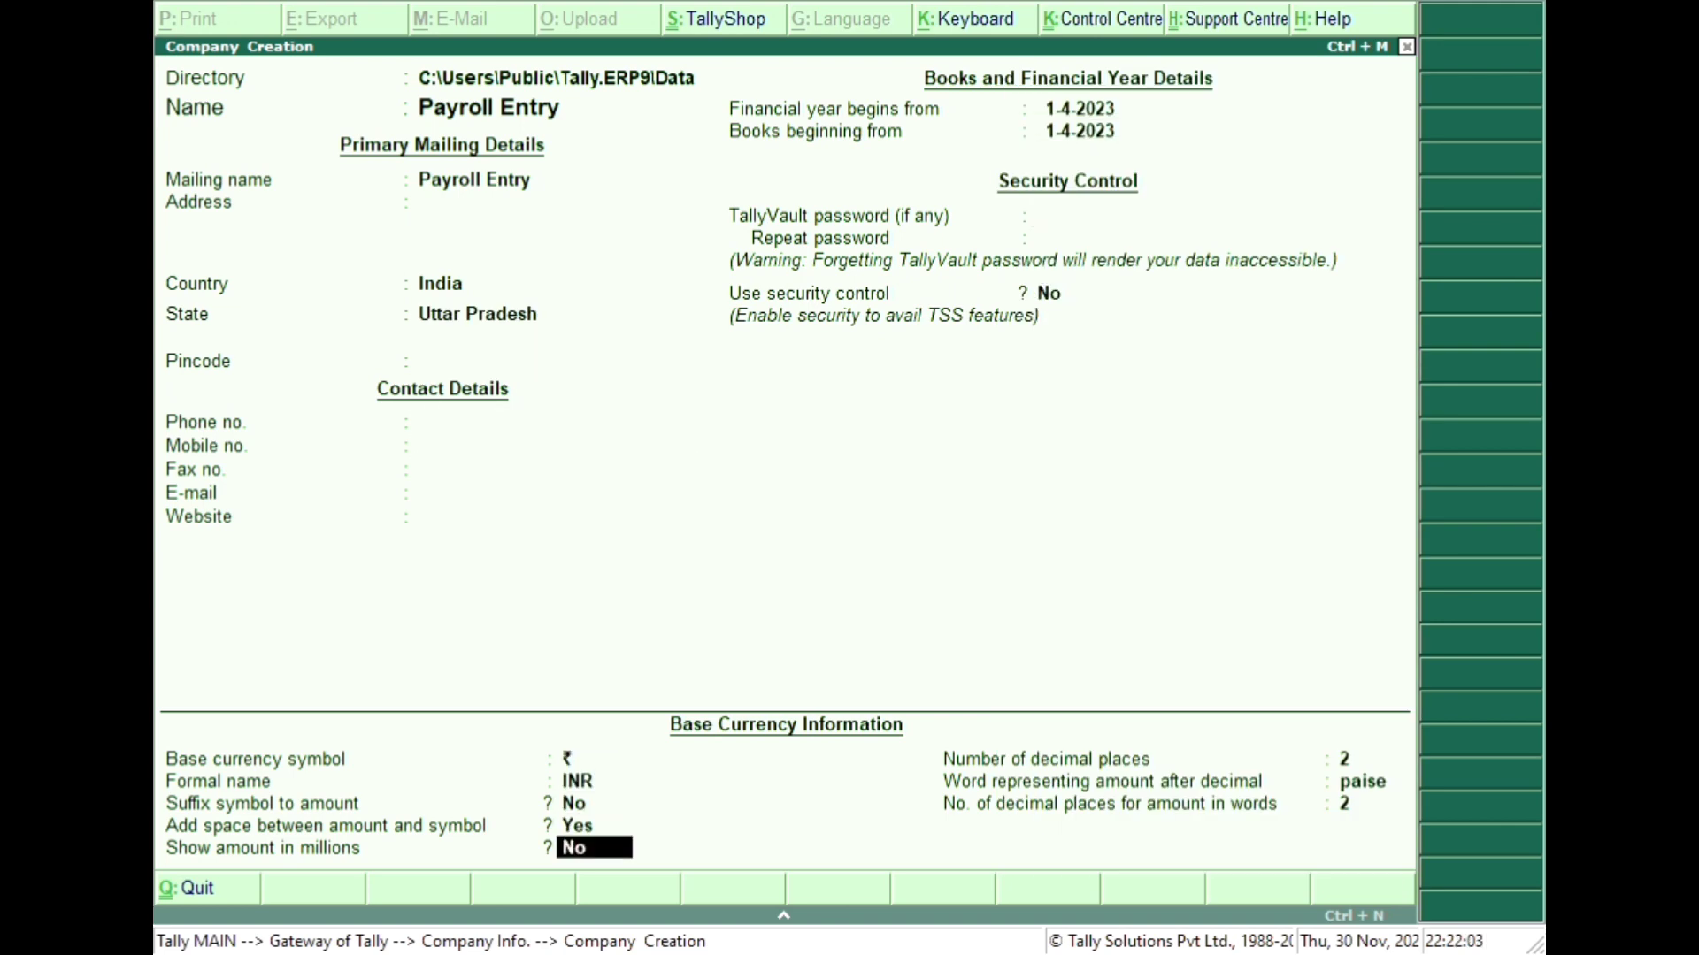
{"action": "key", "text": "Return"}
{"action": "key", "text": "Return"}
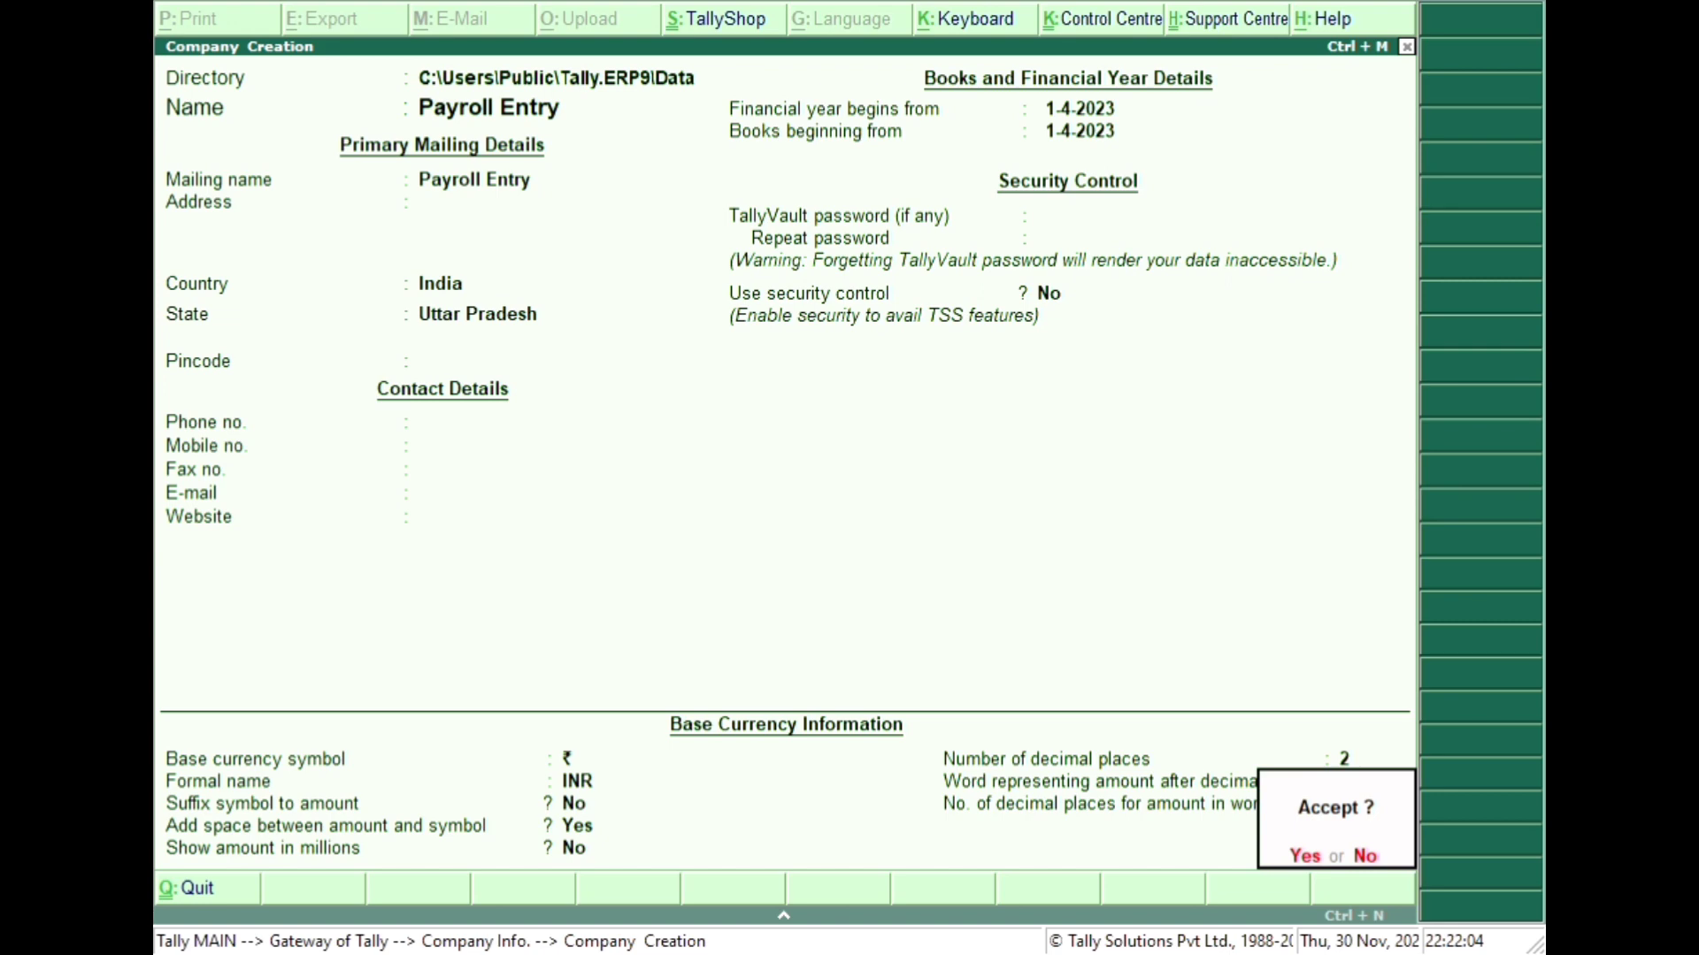
{"action": "key", "text": "Return"}
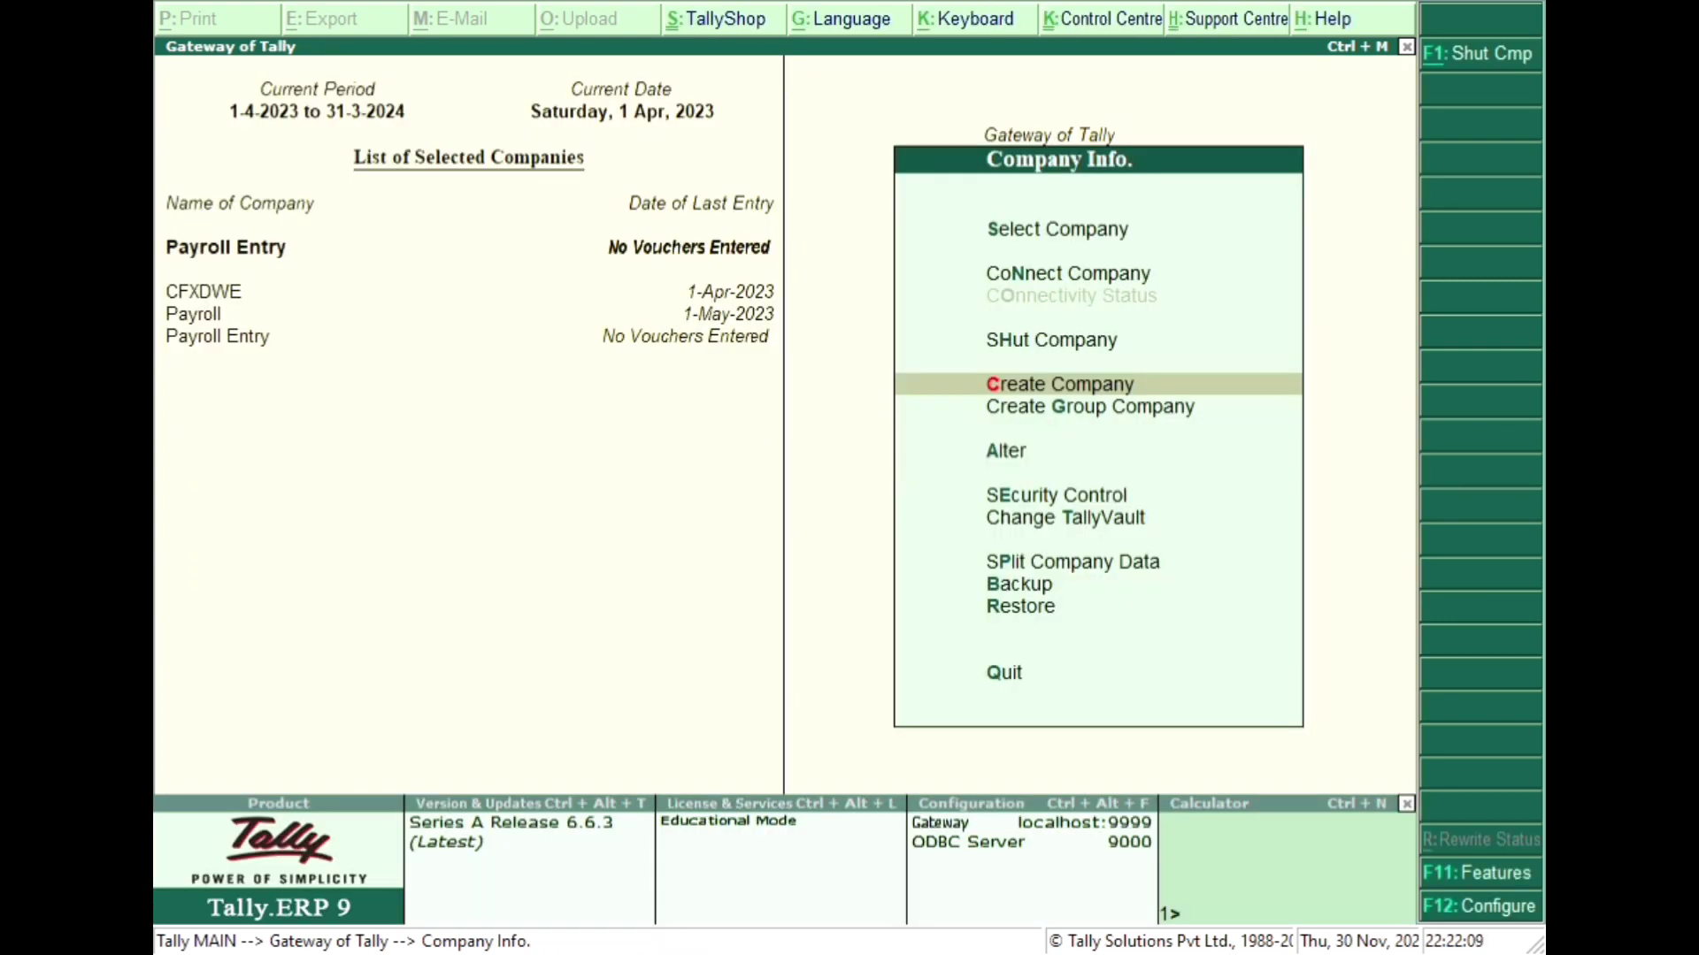
- Review the company's accounting features, keep Maintain payroll at Yes along with the other defaults, and save them
{"action": "key", "text": "F11"}
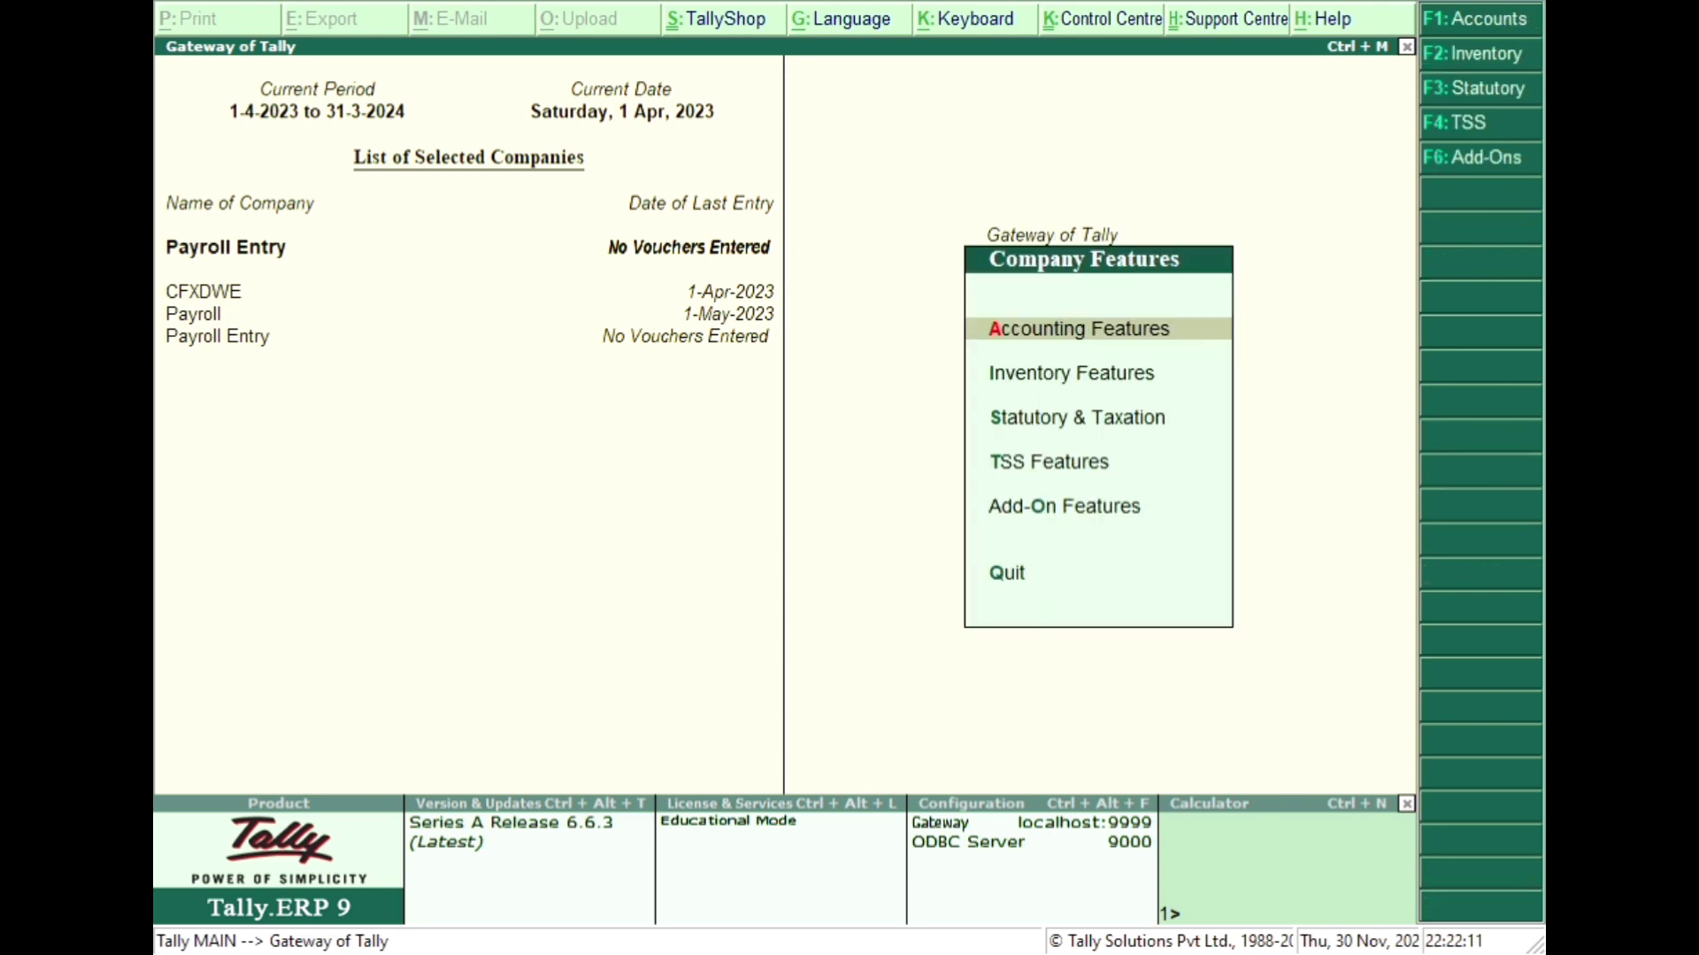
{"action": "key", "text": "Return"}
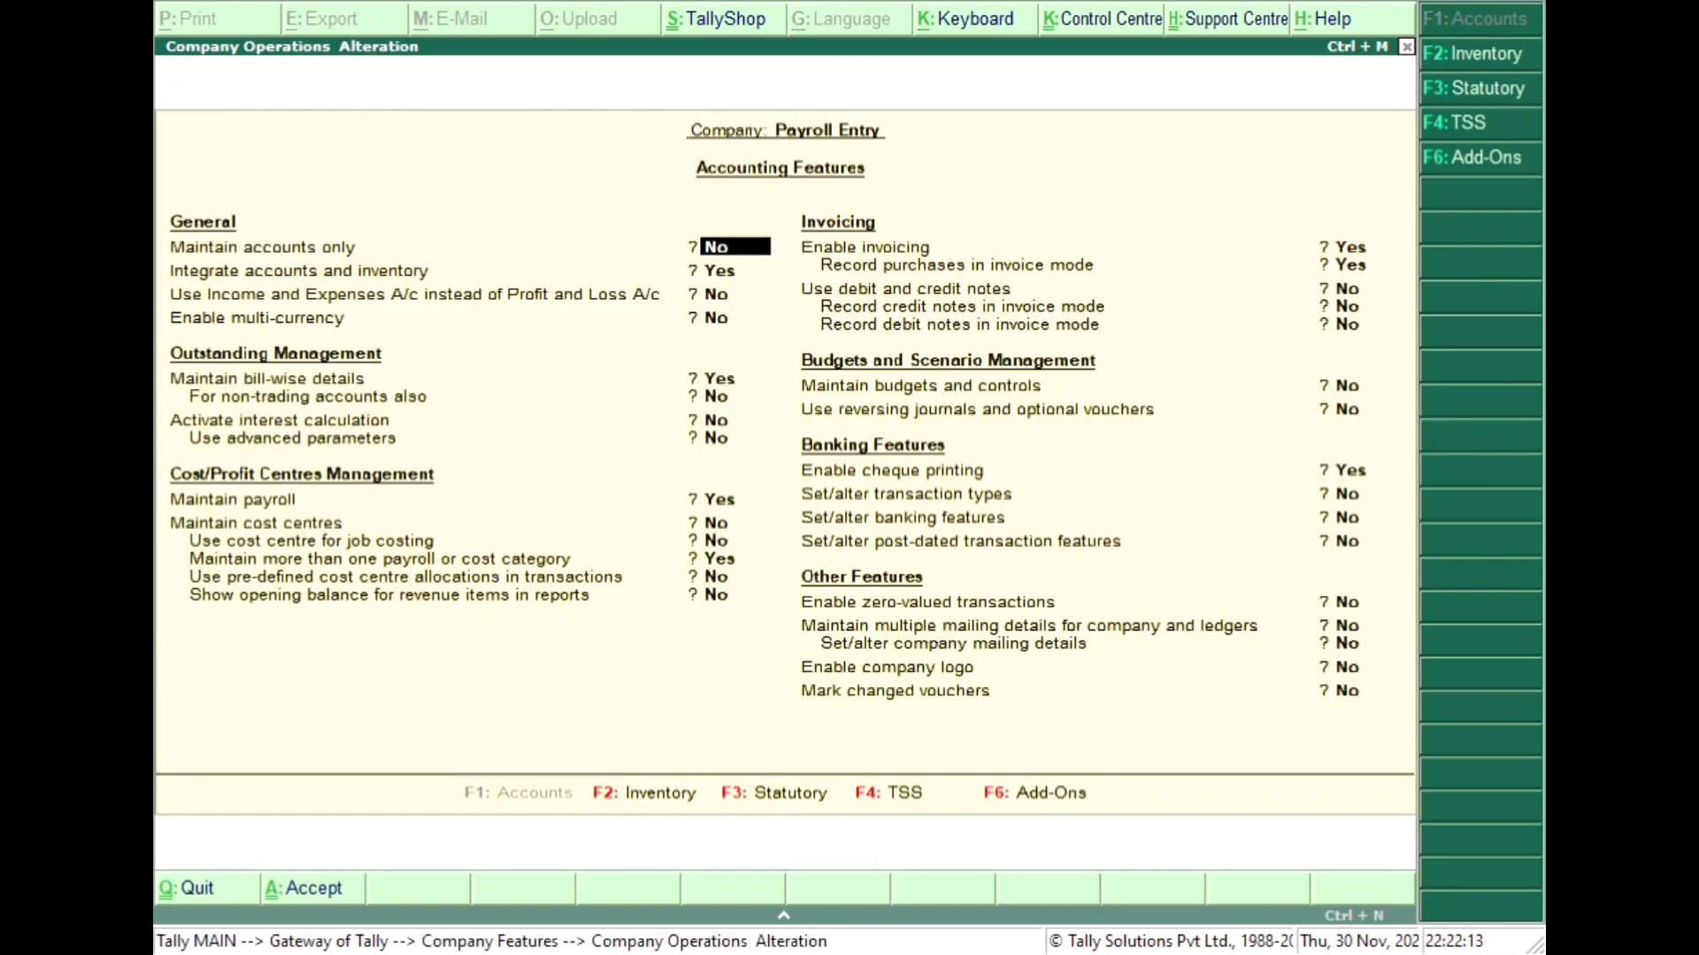
{"action": "key", "text": "Return"}
{"action": "key", "text": "Return"}
{"action": "key", "text": "Return"}
{"action": "key", "text": "Return"}
{"action": "key", "text": "Return"}
{"action": "key", "text": "Return"}
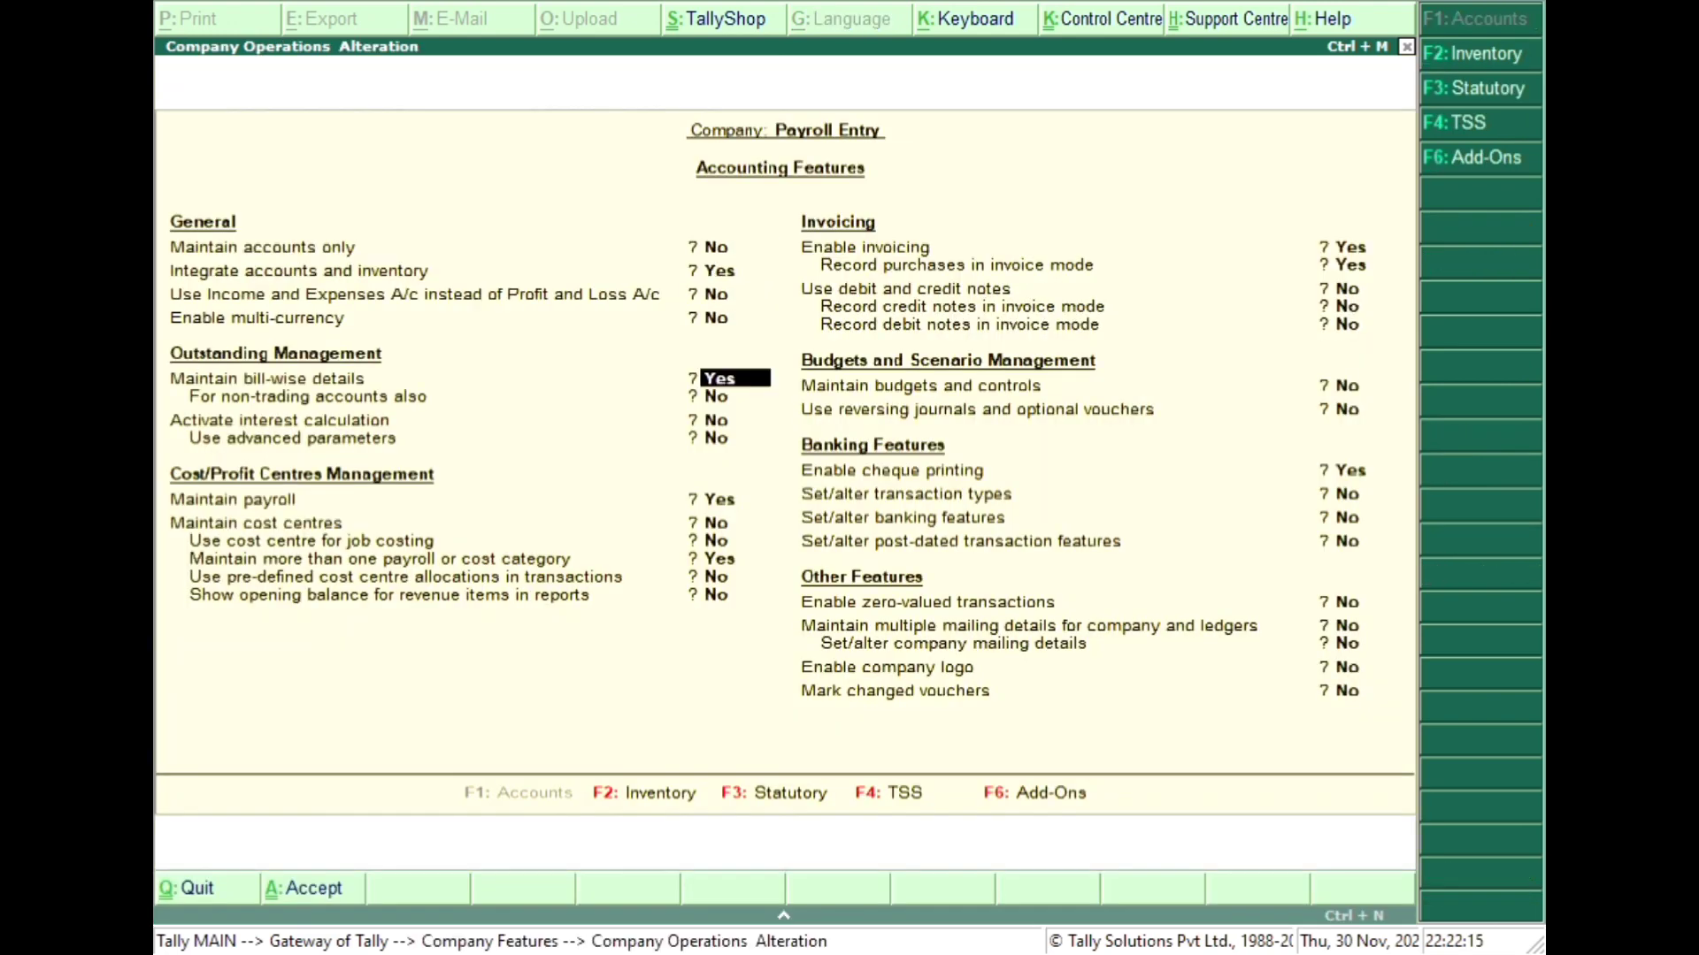
{"action": "key", "text": "Return"}
{"action": "key", "text": "Return"}
{"action": "key", "text": "Up"}
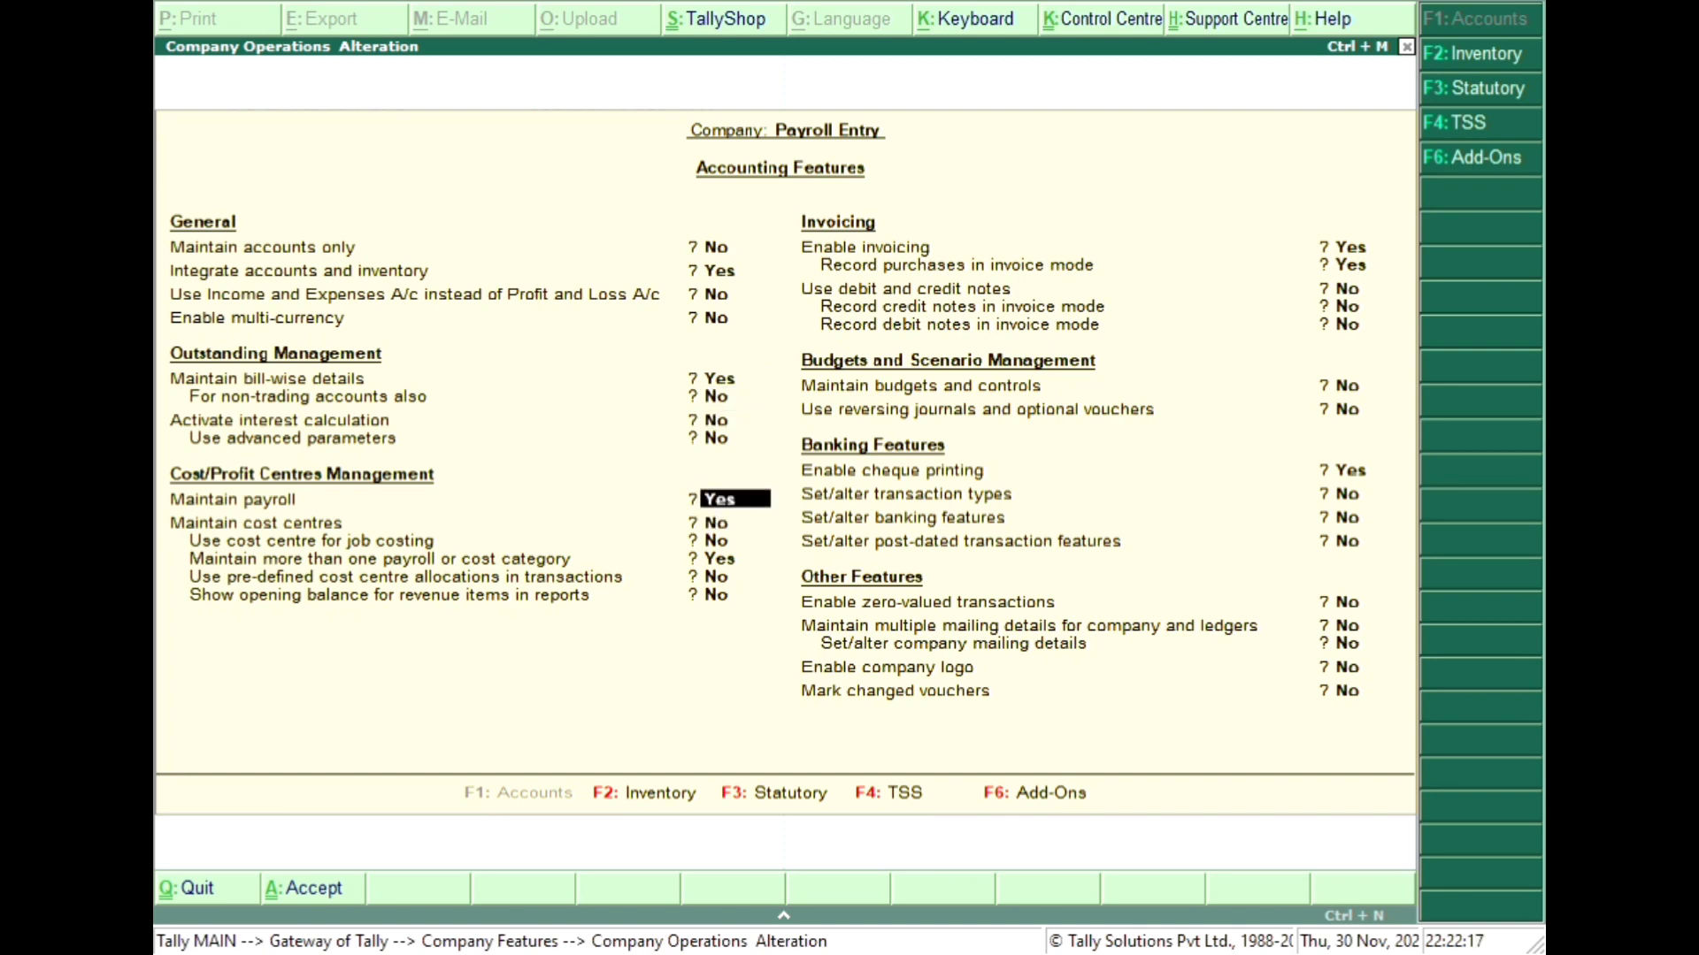
{"action": "key", "text": "Return"}
{"action": "key", "text": "Return"}
{"action": "key", "text": "Return"}
{"action": "key", "text": "Return"}
{"action": "key", "text": "Return"}
{"action": "key", "text": "Return"}
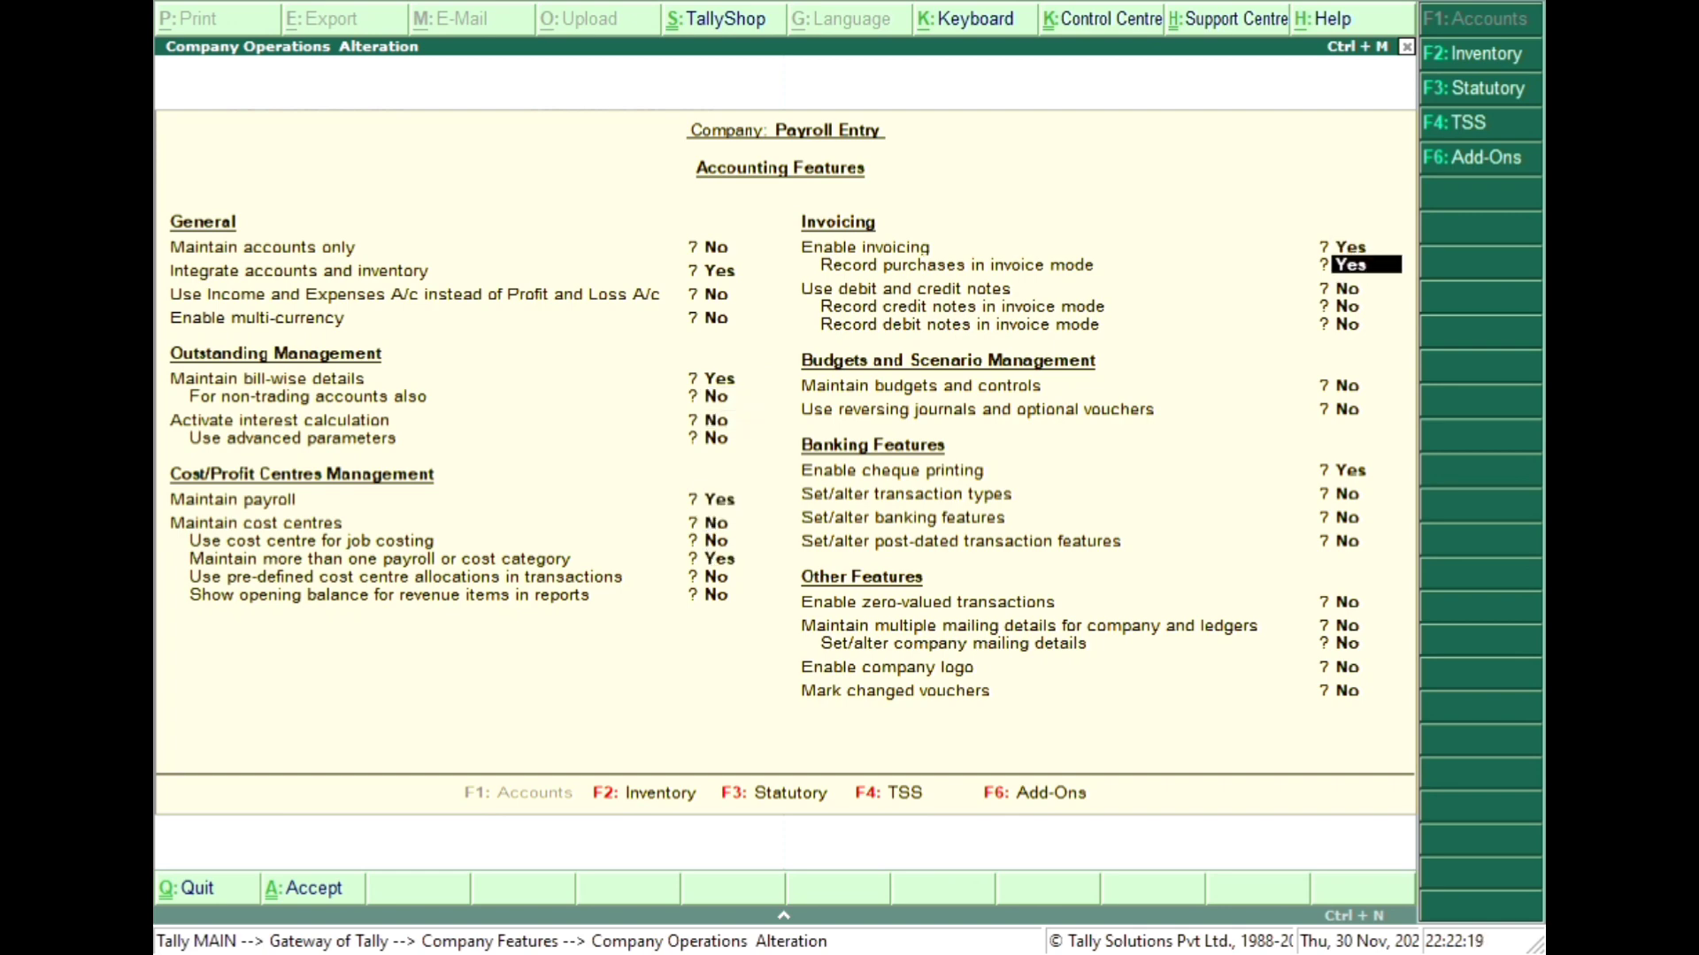
{"action": "key", "text": "Return"}
{"action": "key", "text": "Return"}
{"action": "key", "text": "Return"}
{"action": "key", "text": "Return"}
{"action": "key", "text": "Return"}
{"action": "key", "text": "Return"}
{"action": "key", "text": "Return"}
{"action": "key", "text": "Return"}
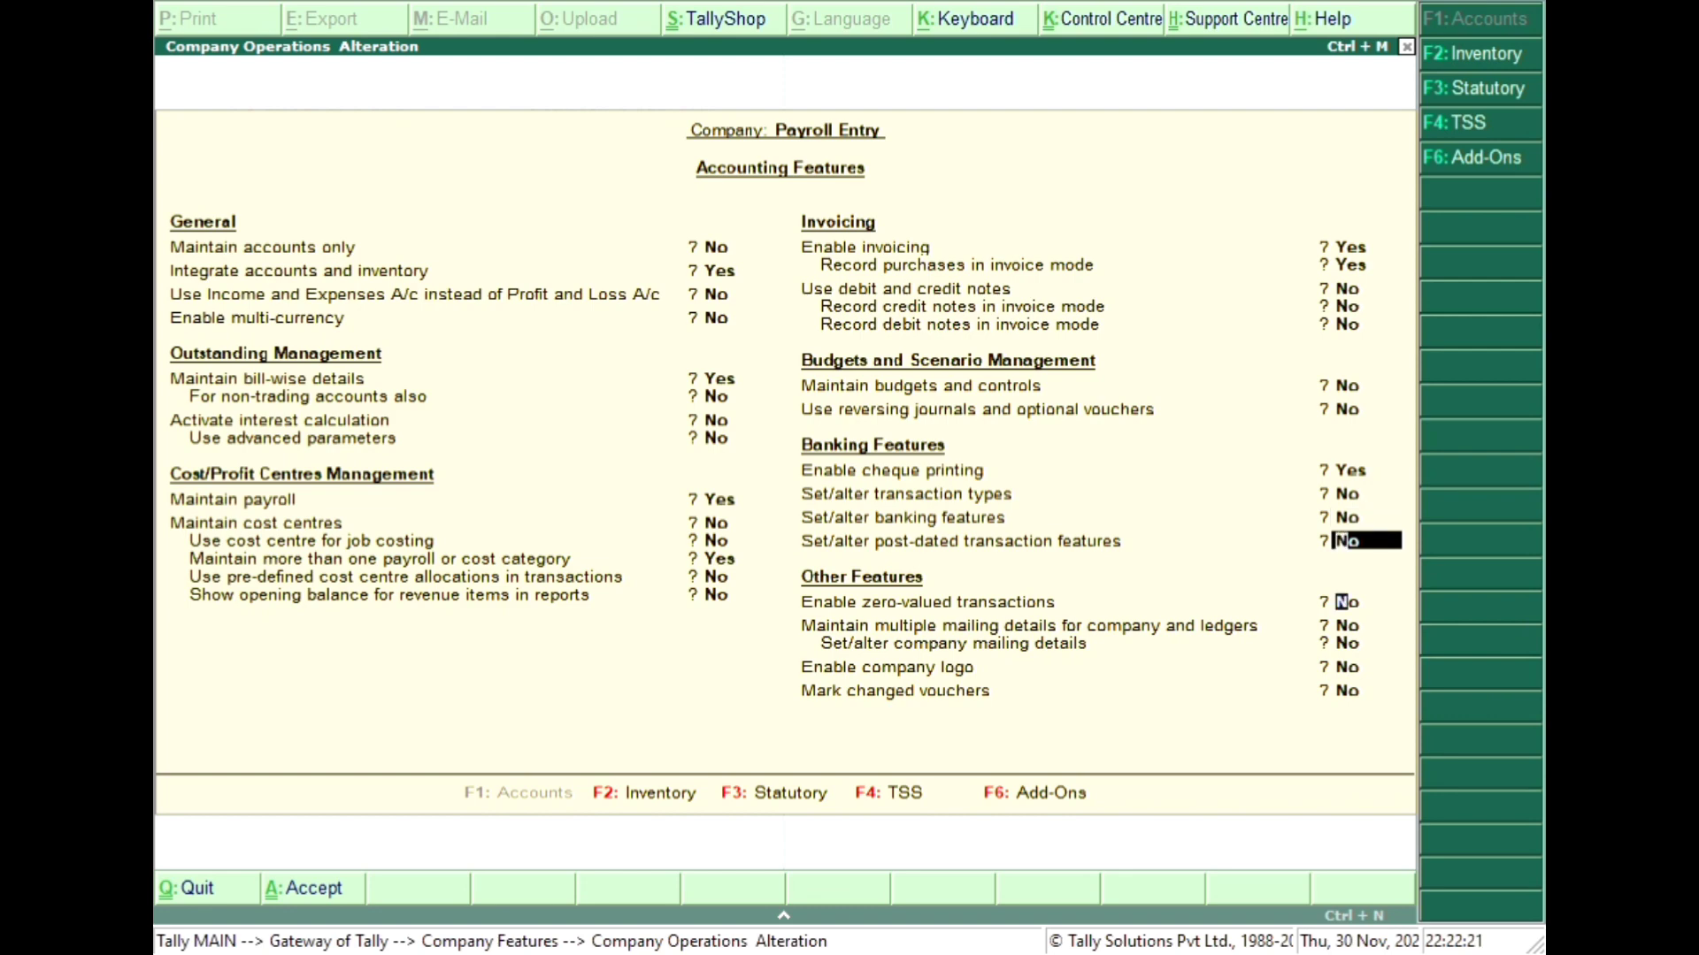
{"action": "key", "text": "Return"}
{"action": "key", "text": "Return"}
{"action": "key", "text": "Return"}
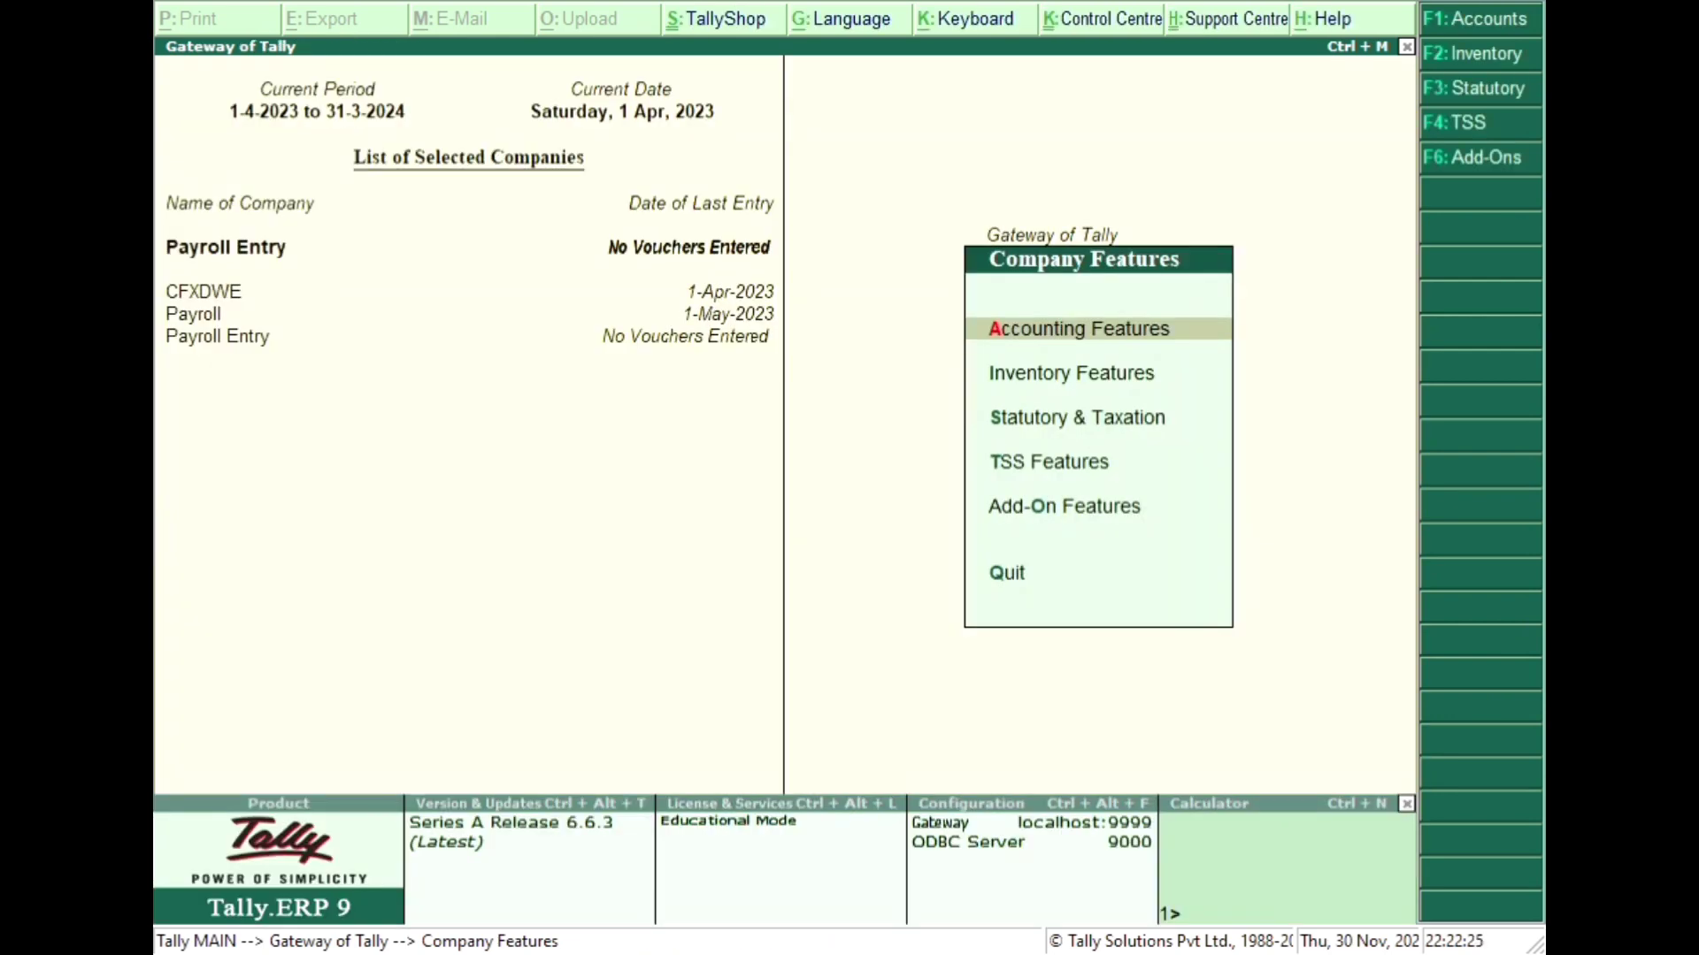
- Create a simple payroll work unit with the symbol "hr" and 0 decimal places
{"action": "key", "text": "Escape"}
{"action": "key", "text": "Down"}
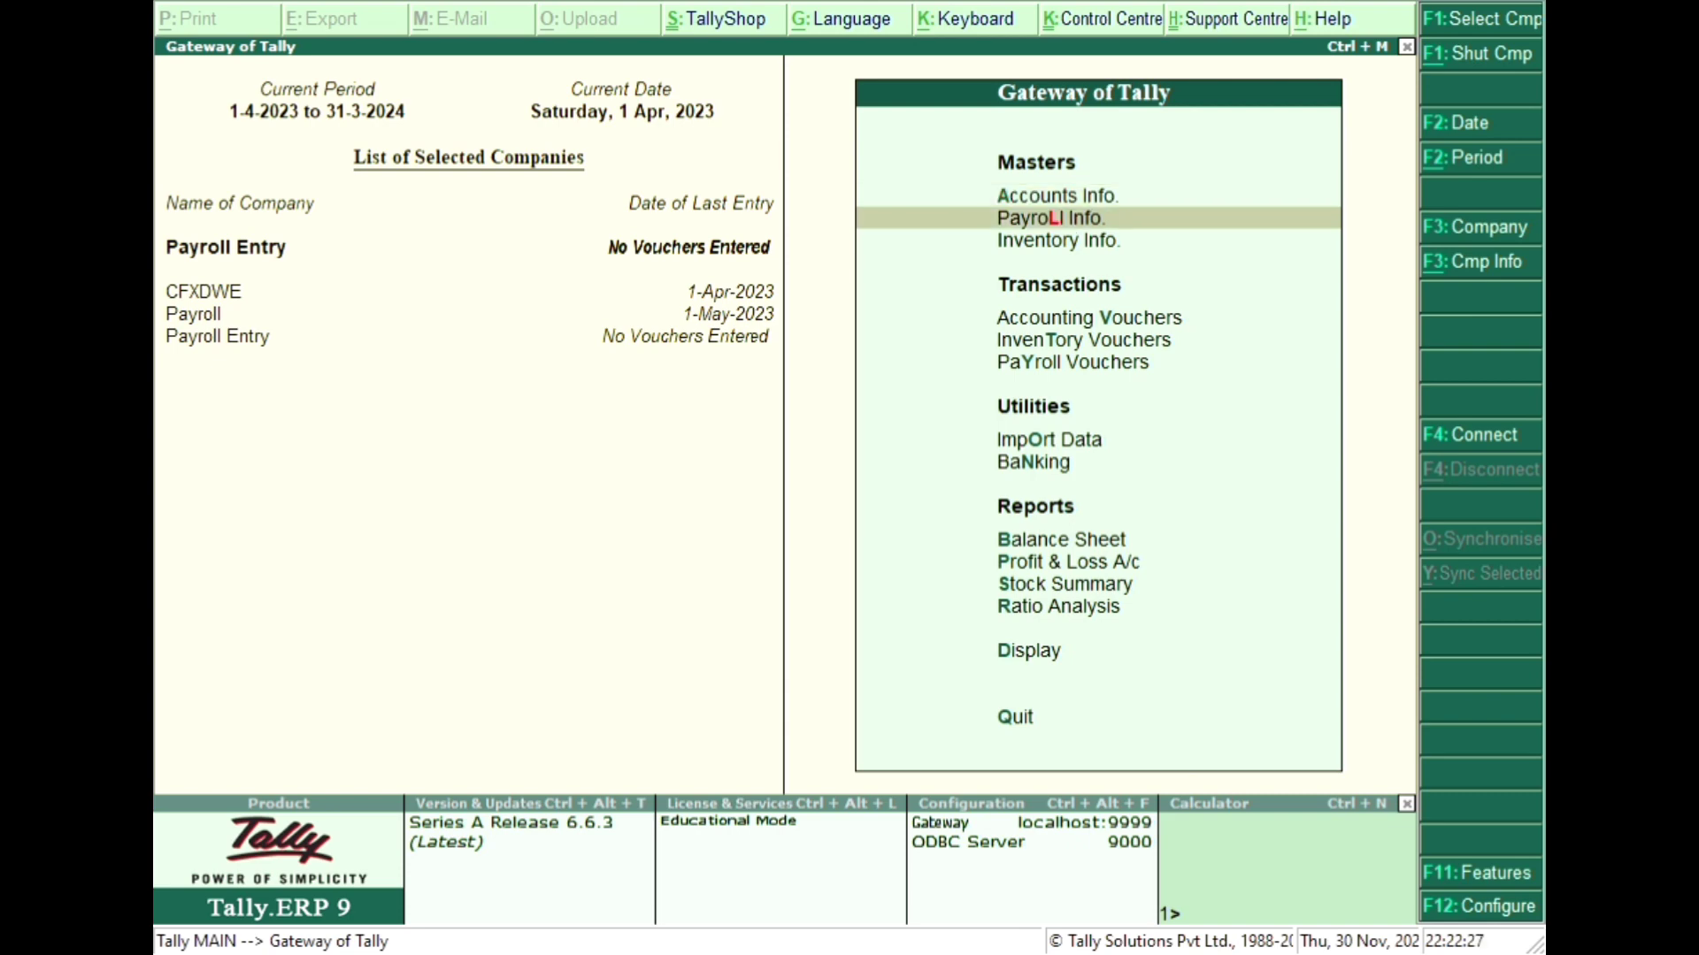
{"action": "key", "text": "Return"}
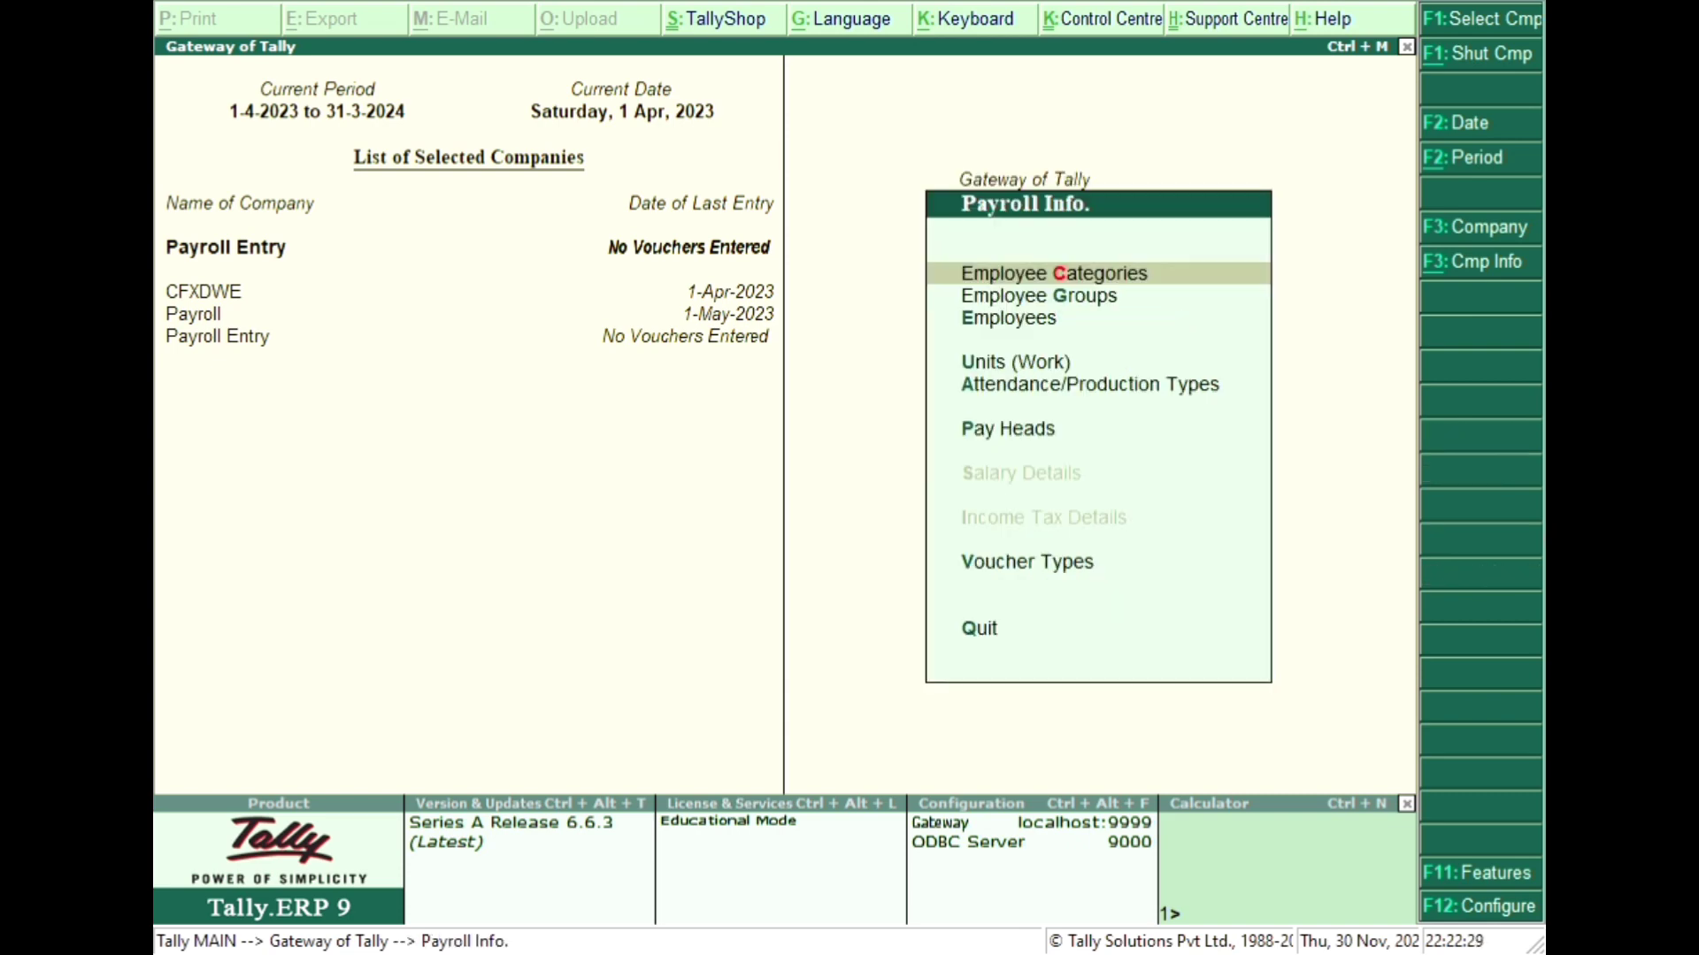
{"action": "key", "text": "Down"}
{"action": "key", "text": "Down"}
{"action": "key", "text": "Down"}
{"action": "key", "text": "Return"}
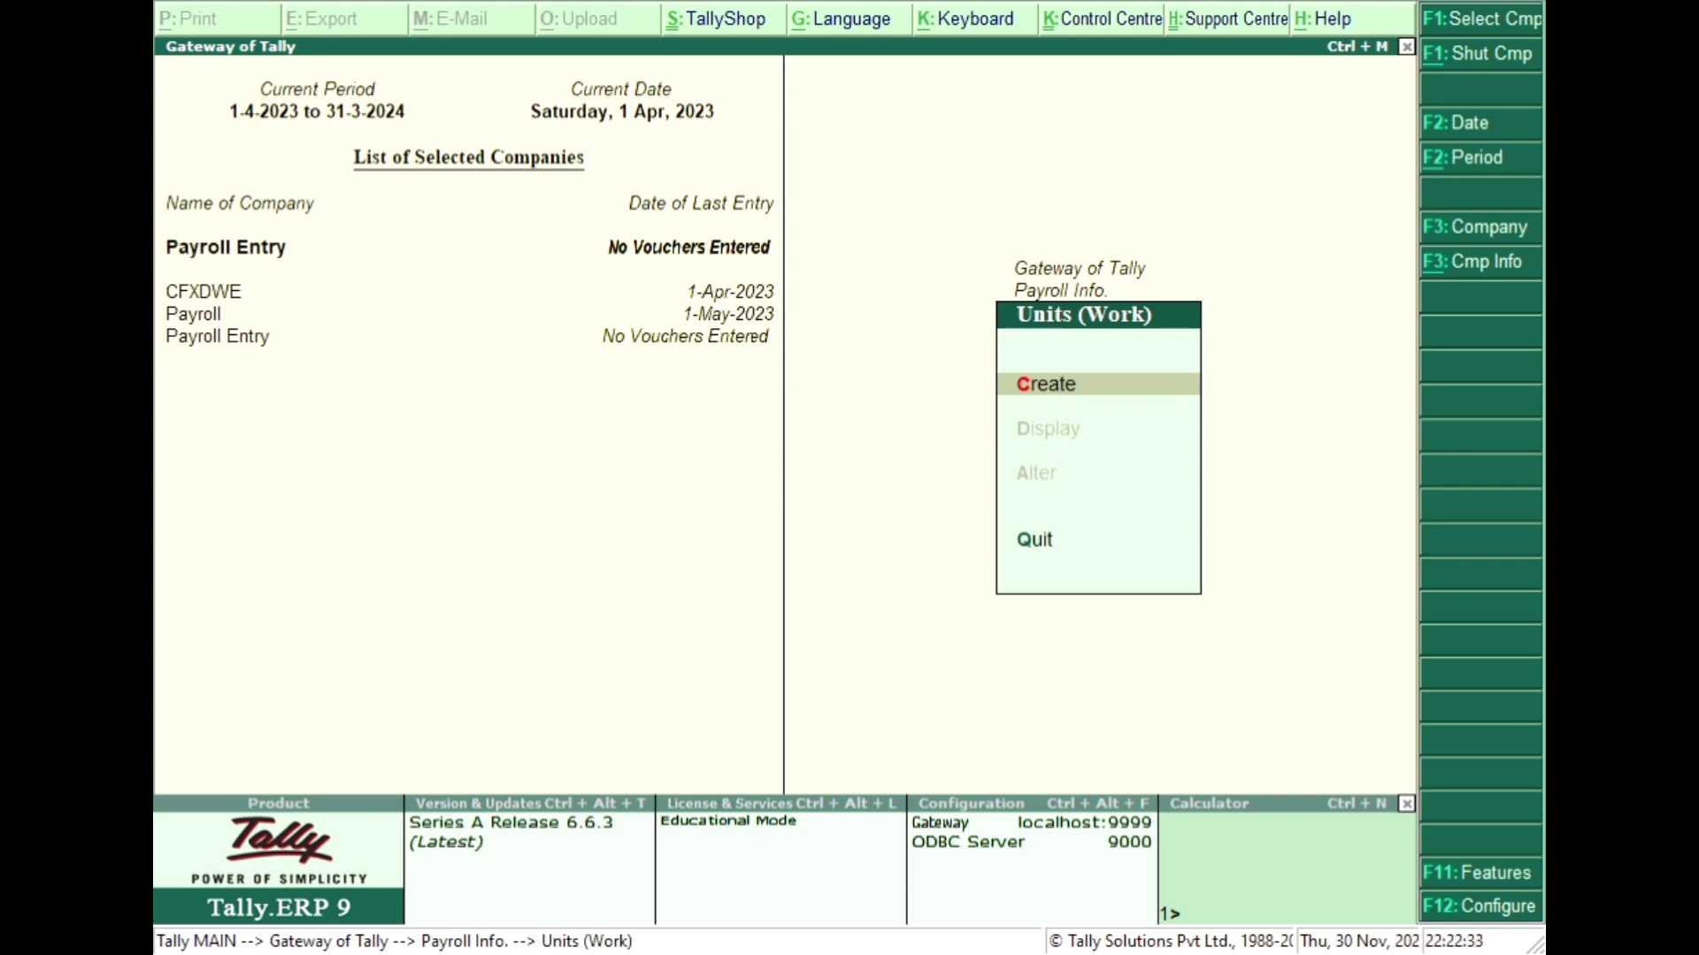
{"action": "key", "text": "Return"}
{"action": "type", "text": "hr"}
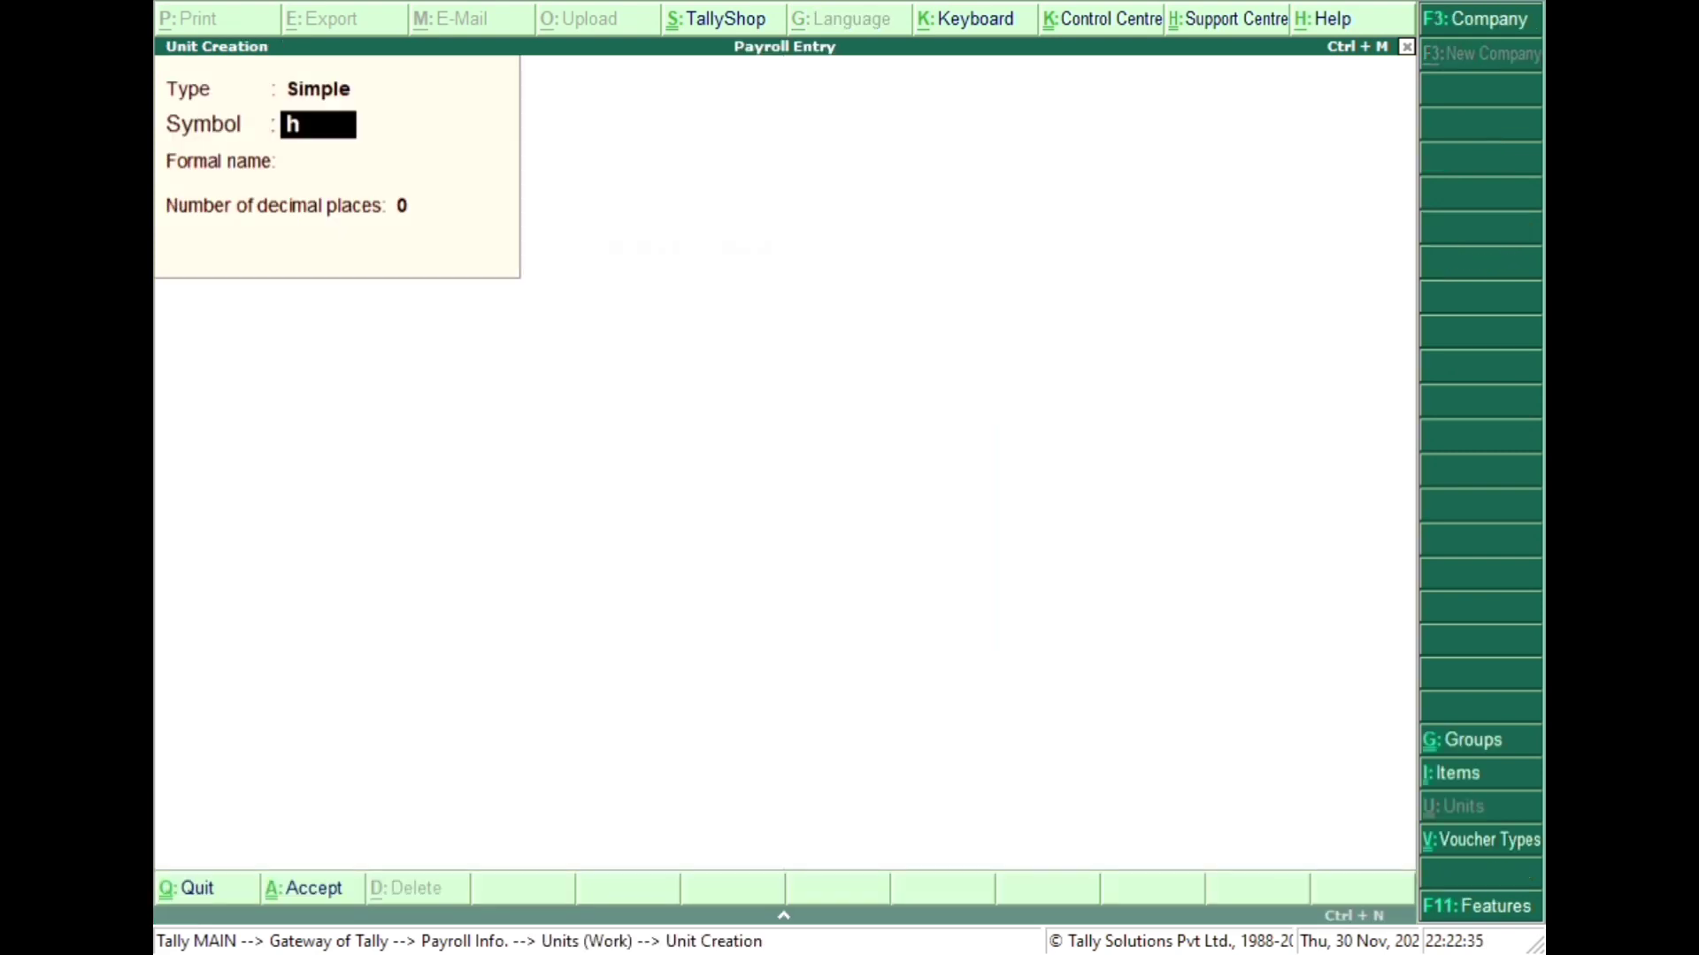
{"action": "key", "text": "Return"}
{"action": "key", "text": "Return"}
{"action": "key", "text": "Return"}
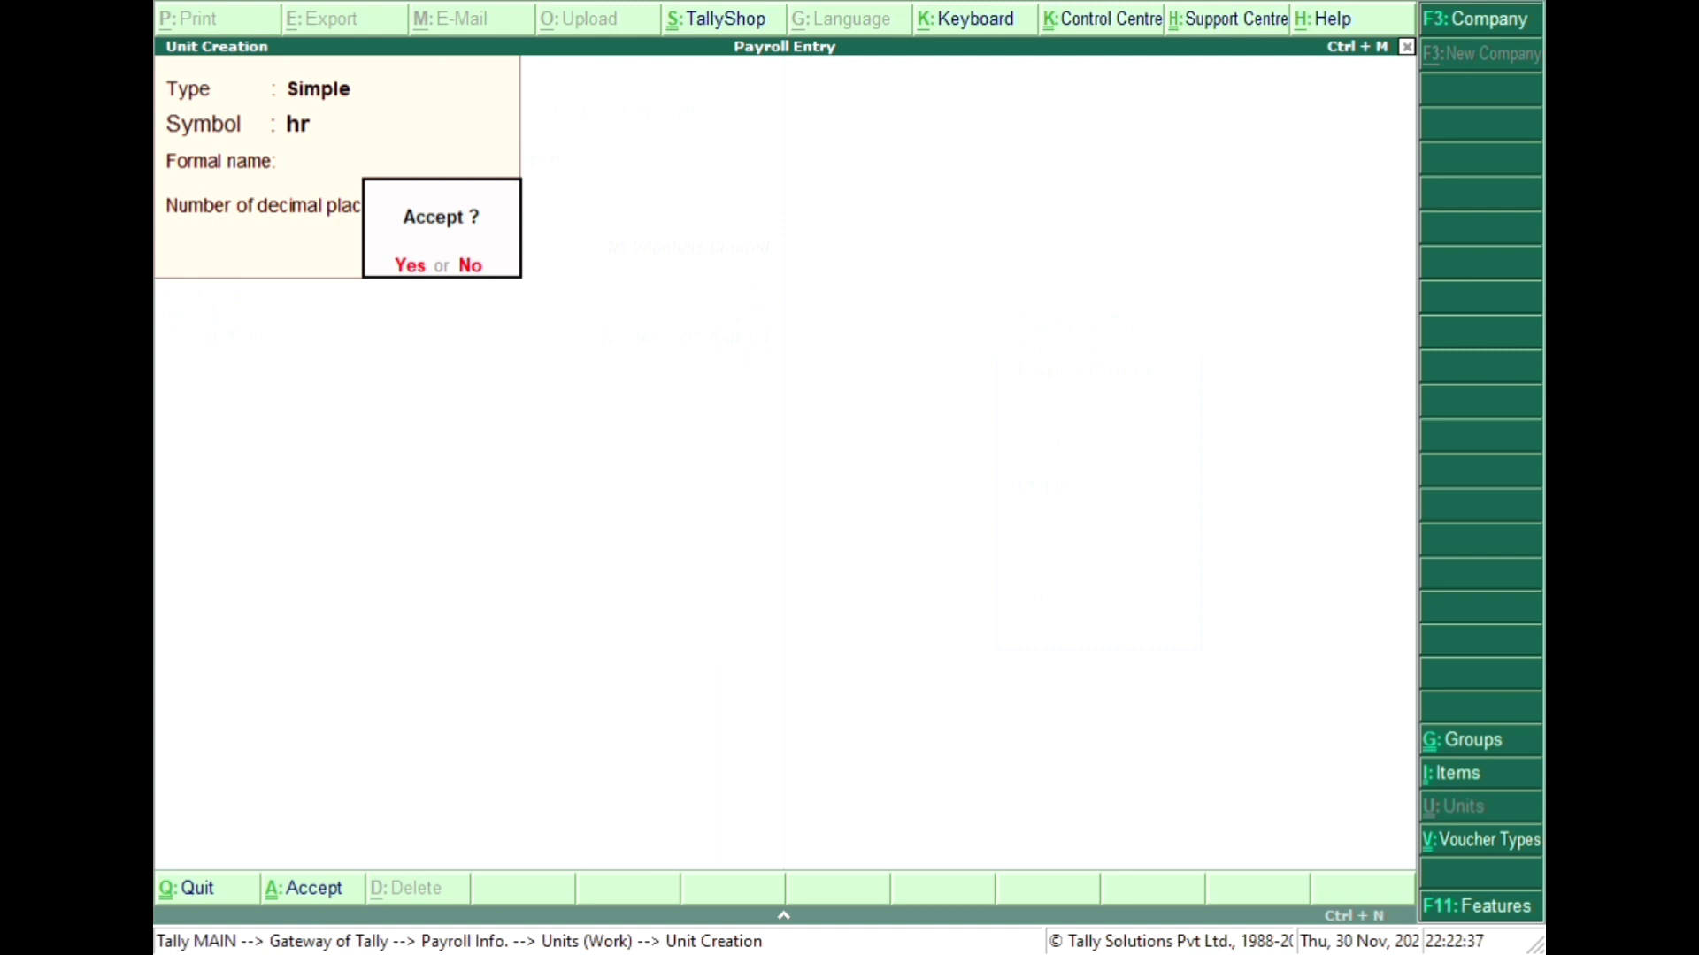
{"action": "key", "text": "Return"}
- Create a second simple work unit with the symbol "min" and 0 decimal places
{"action": "type", "text": "min"}
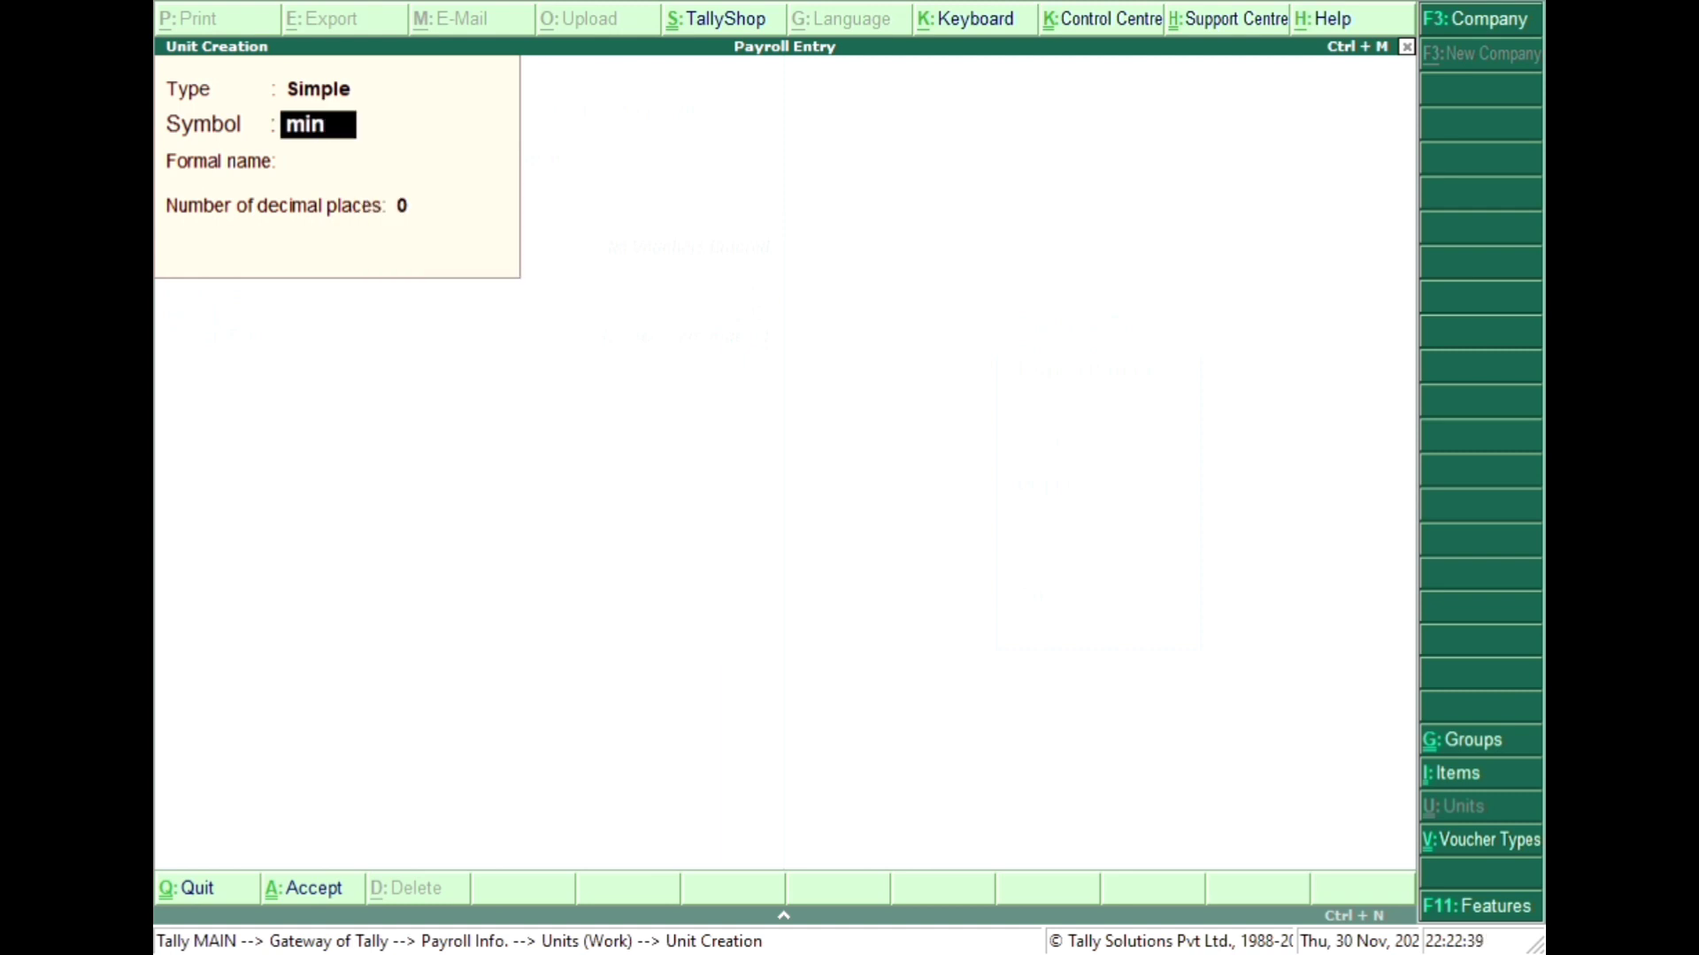
{"action": "key", "text": "Return"}
{"action": "key", "text": "Return"}
{"action": "key", "text": "Return"}
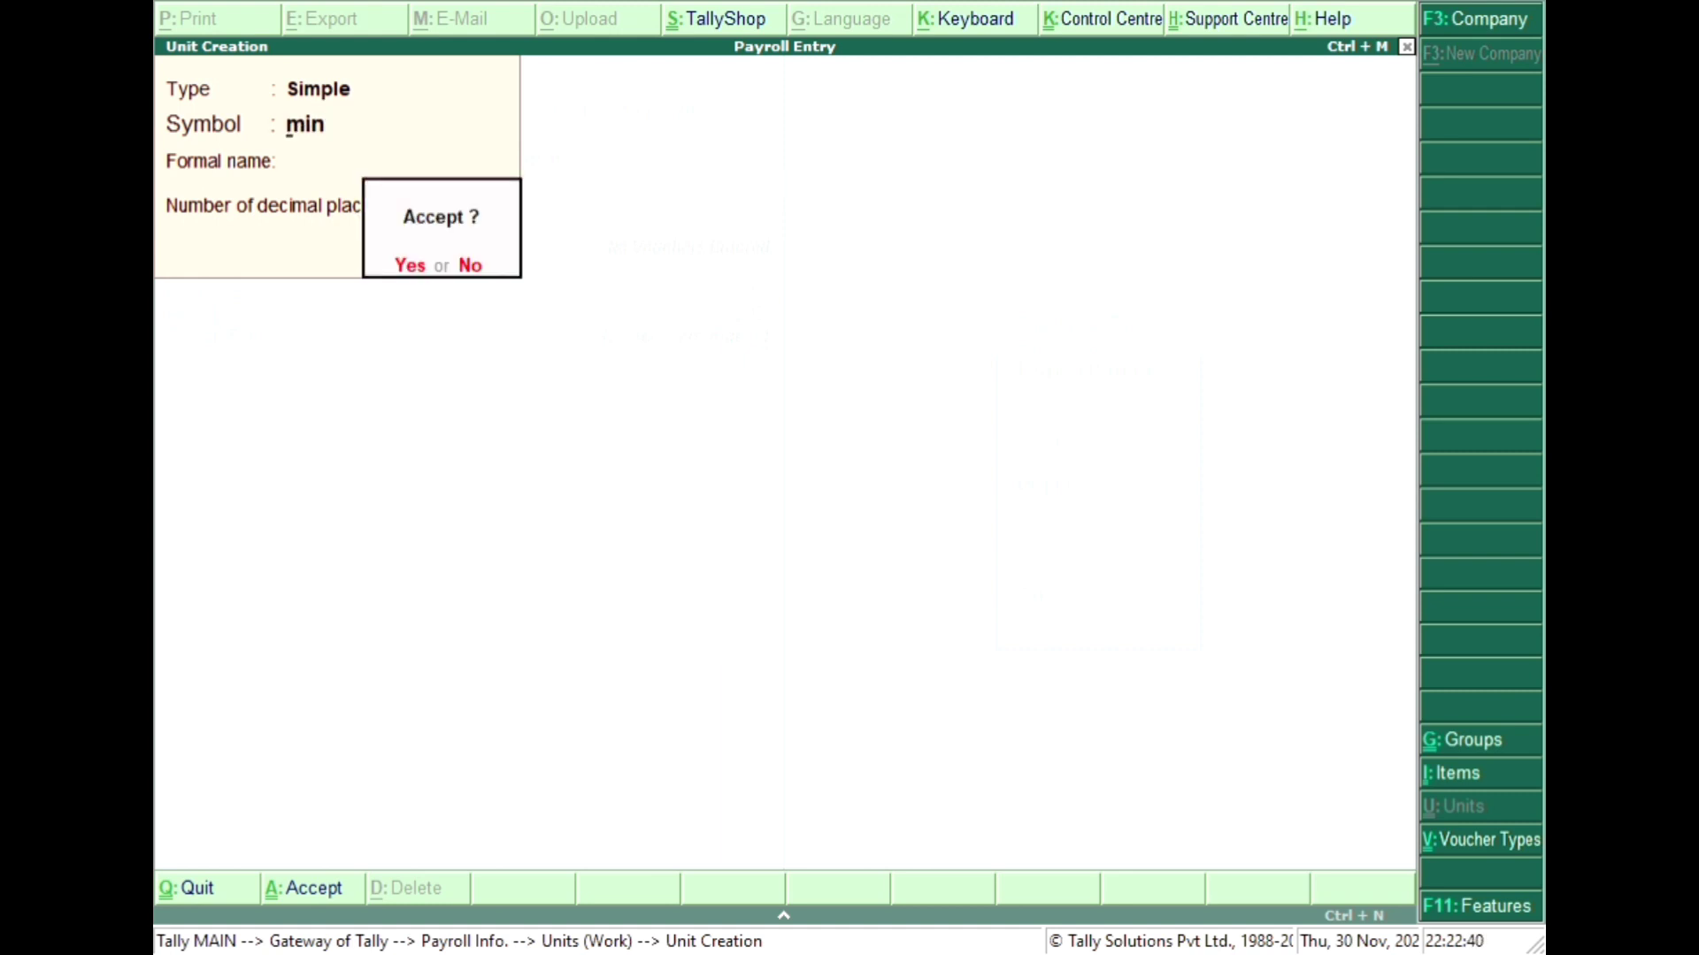
{"action": "key", "text": "Return"}
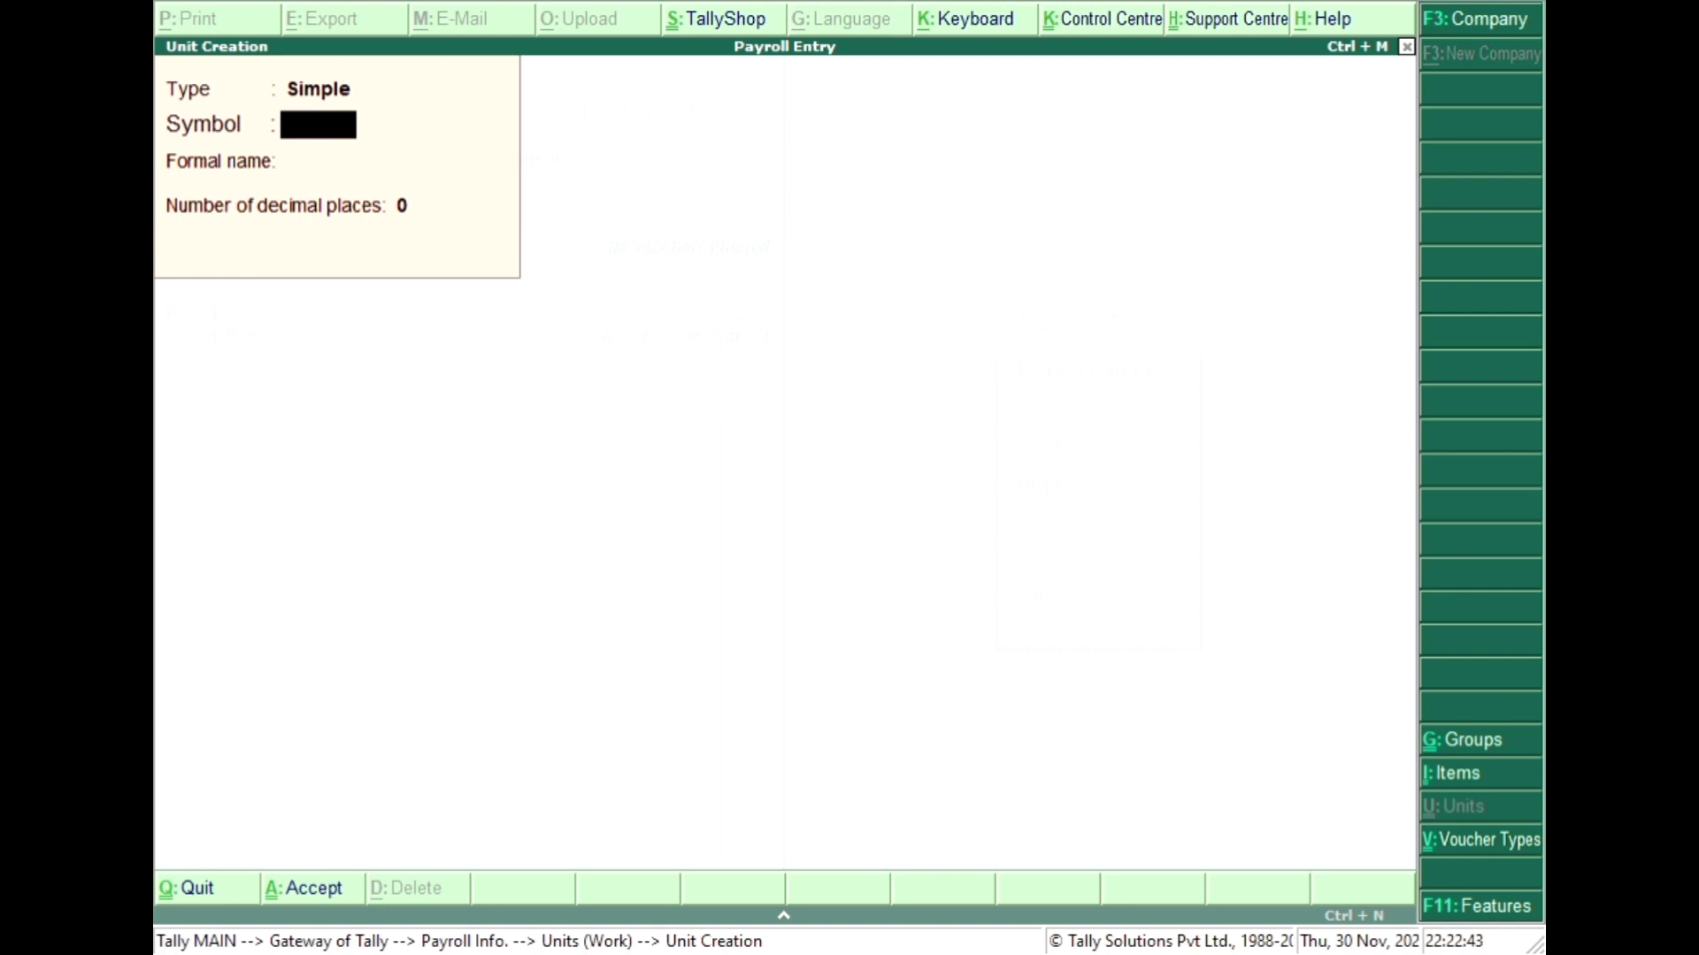
- Create a compound work unit of hr of 60 min and return to the payroll masters
{"action": "key", "text": "BackSpace"}
{"action": "key", "text": "Up"}
{"action": "key", "text": "Return"}
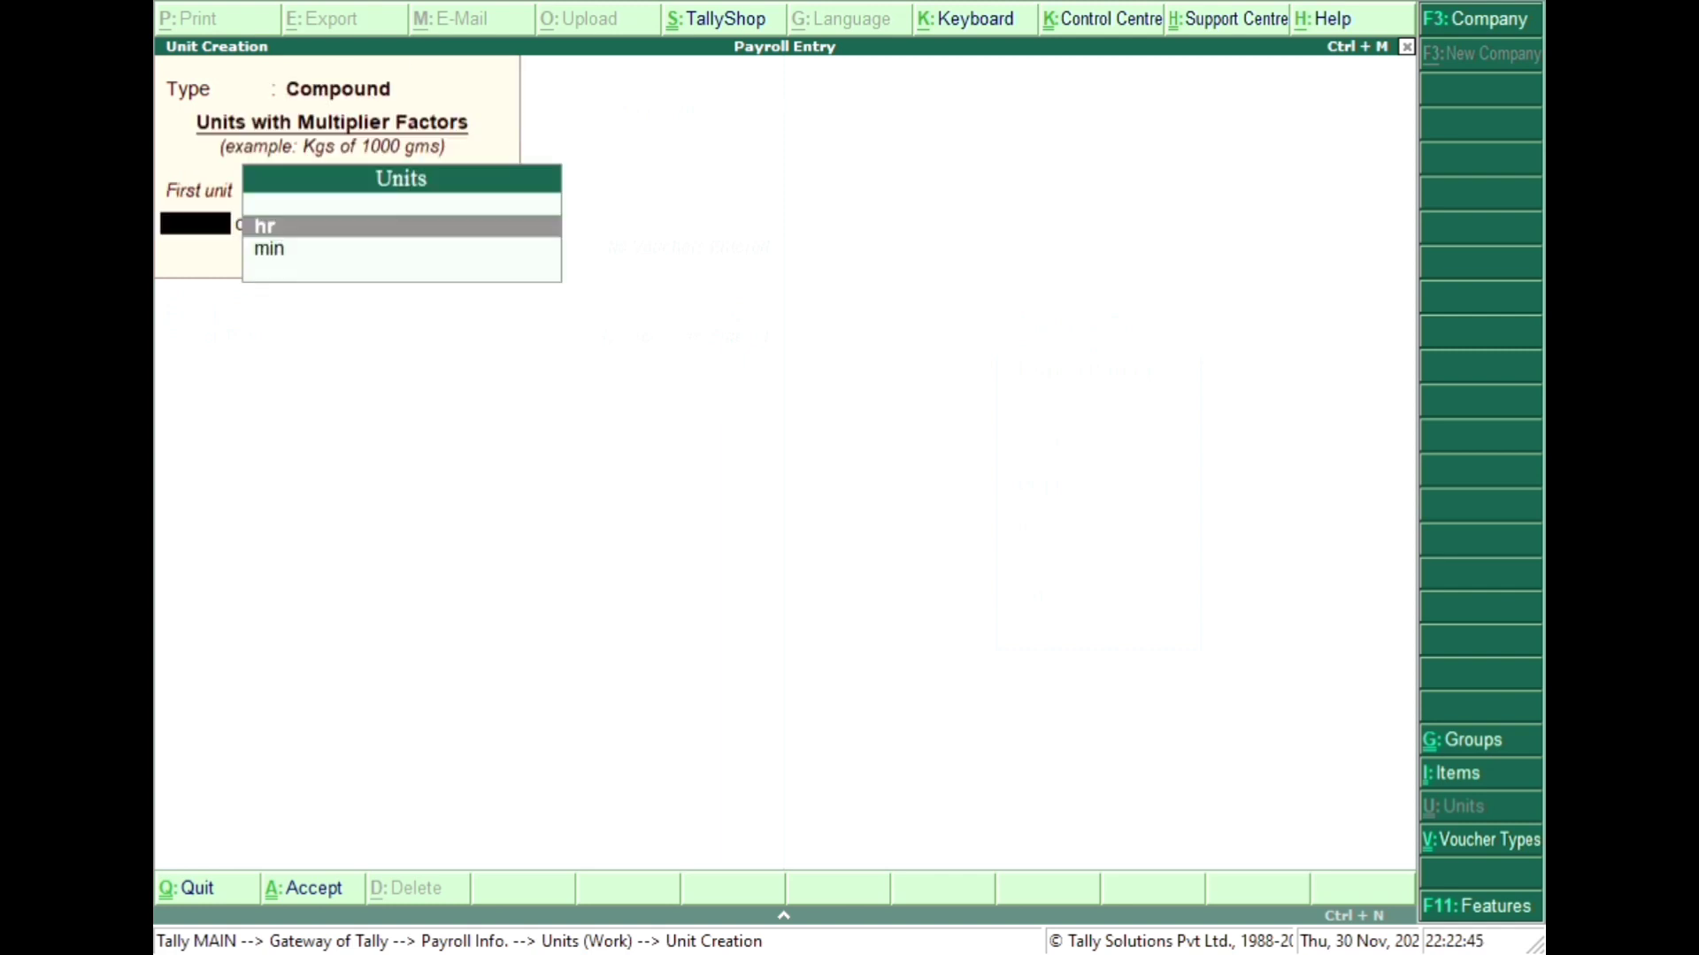
{"action": "key", "text": "Return"}
{"action": "type", "text": "60"}
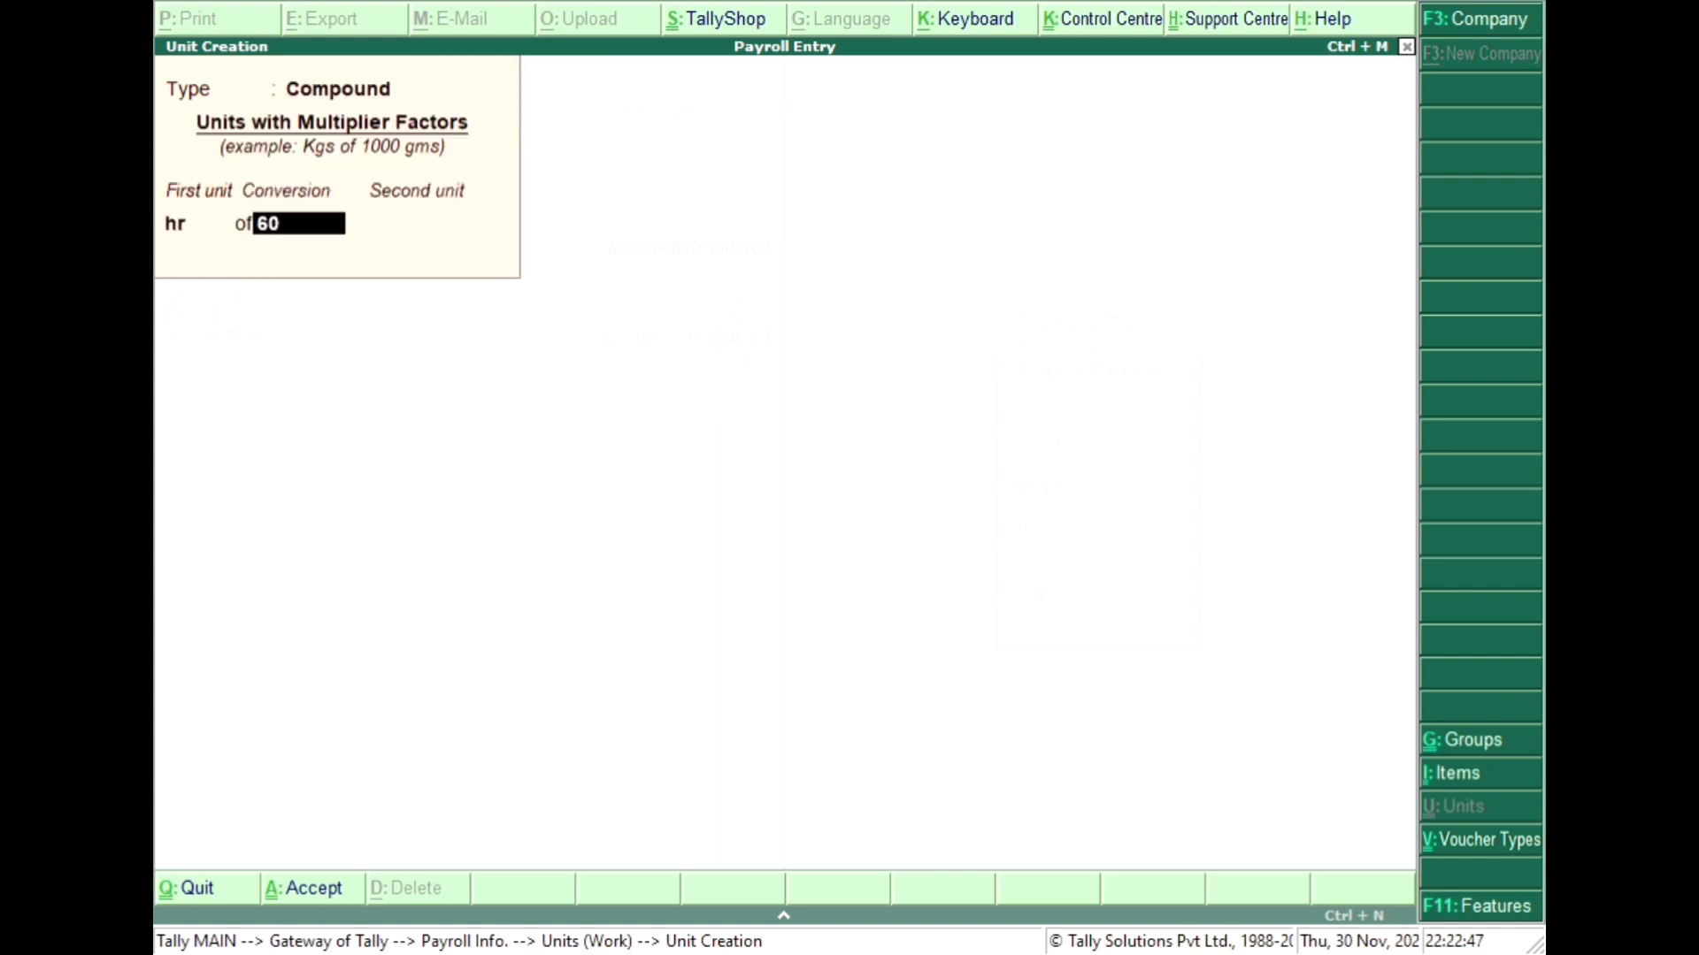
{"action": "key", "text": "Return"}
{"action": "key", "text": "Return"}
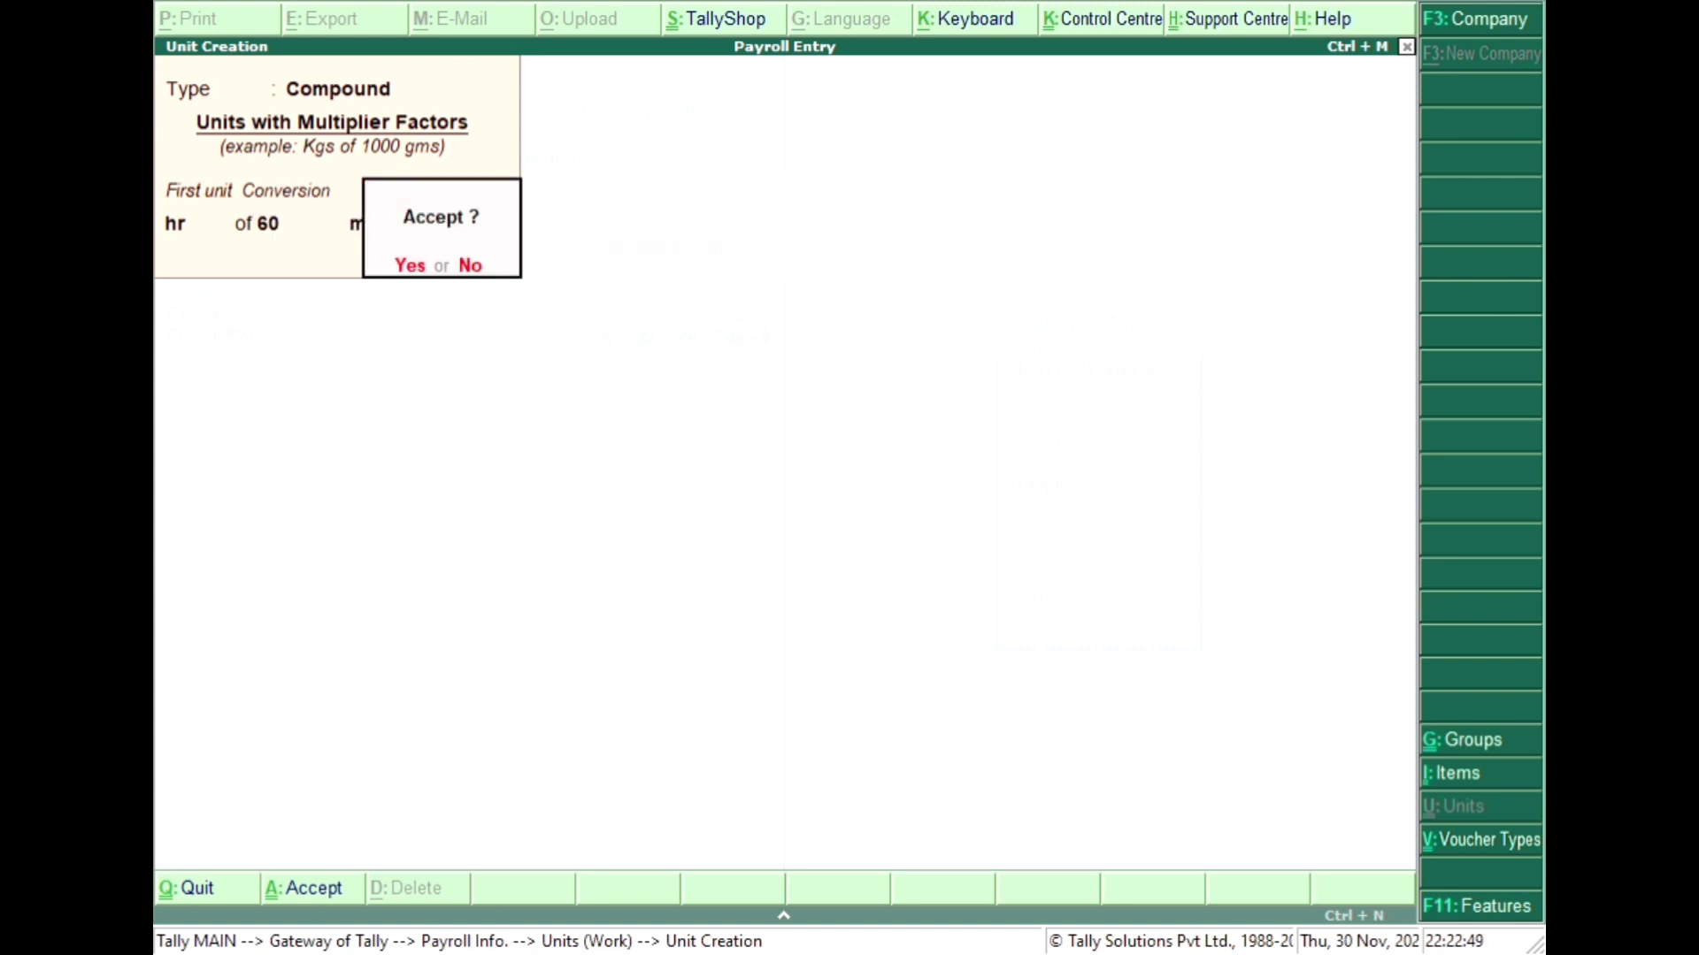
{"action": "key", "text": "Return"}
{"action": "key", "text": "Escape"}
{"action": "key", "text": "y"}
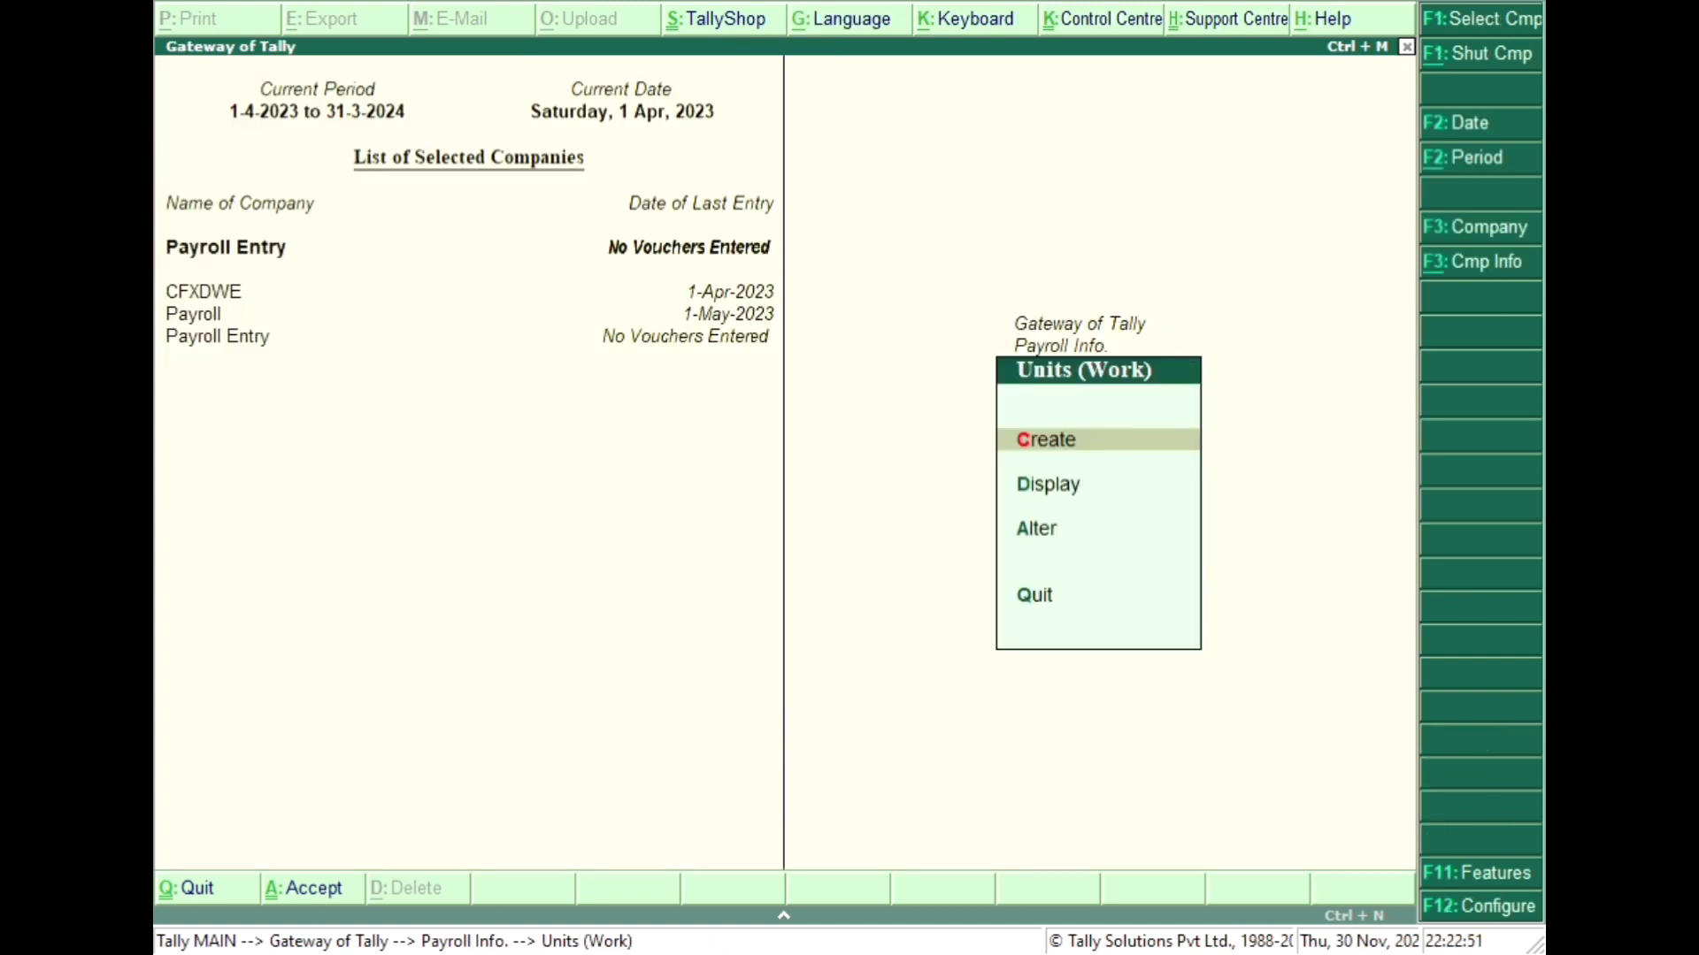
{"action": "key", "text": "Escape"}
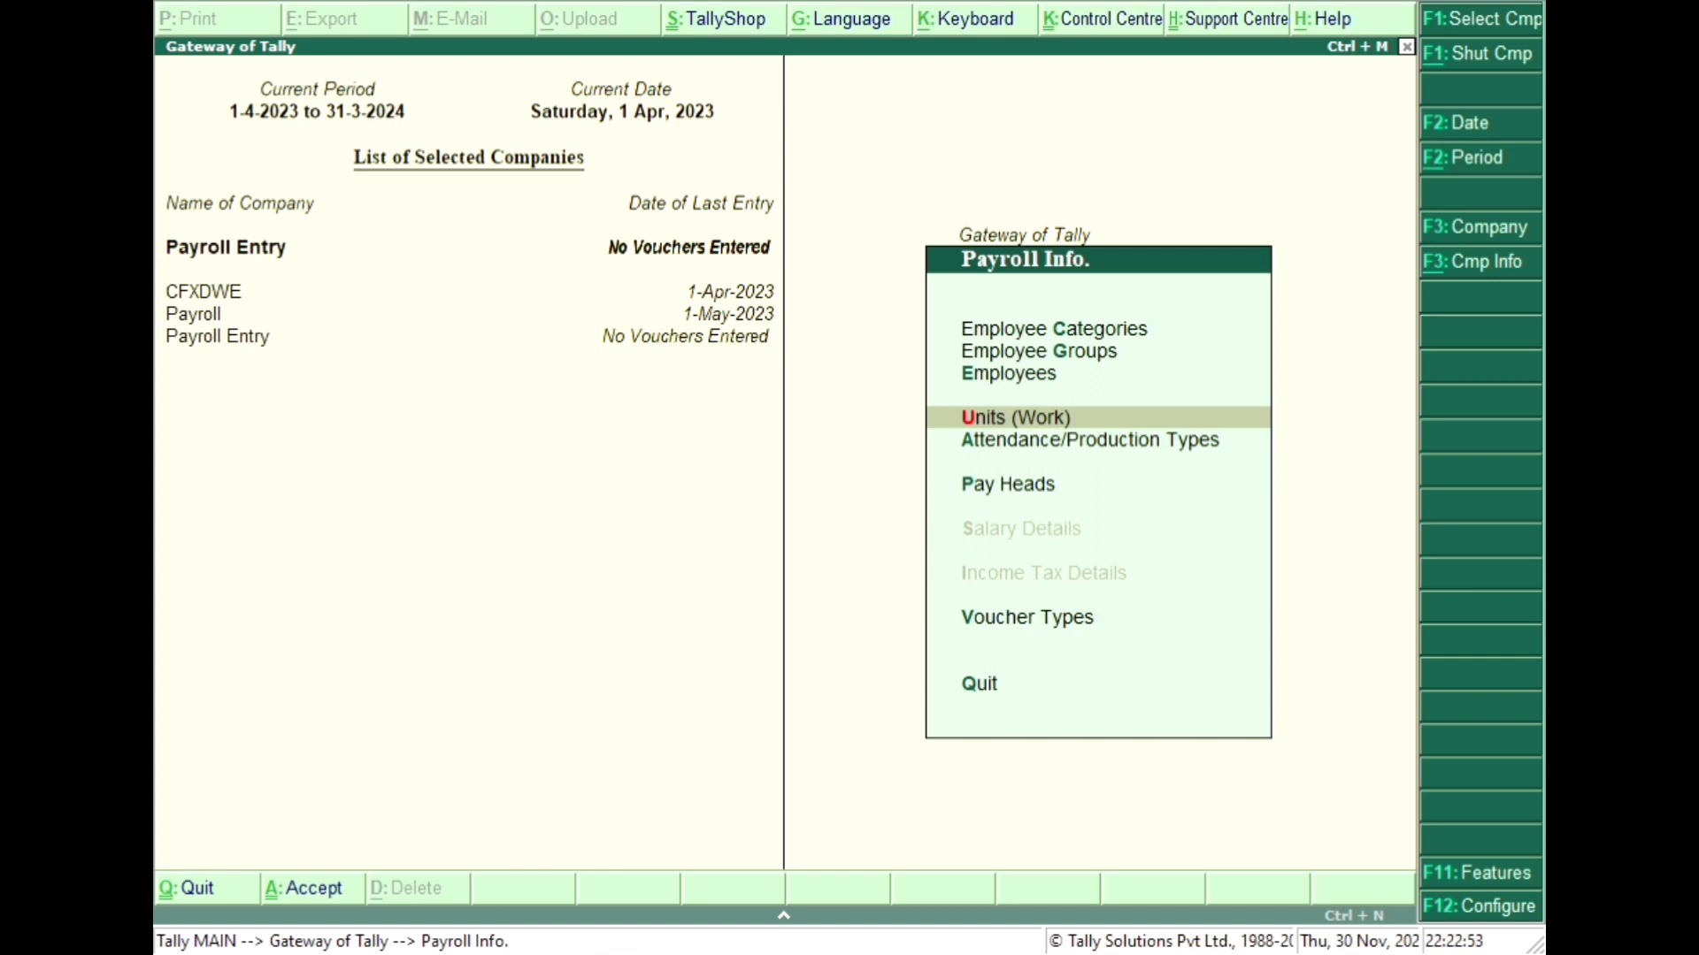
- Create an attendance type named "Sick Leave" under Primary with the type Attendance / Leave with Pay
{"action": "key", "text": "Down"}
{"action": "key", "text": "Return"}
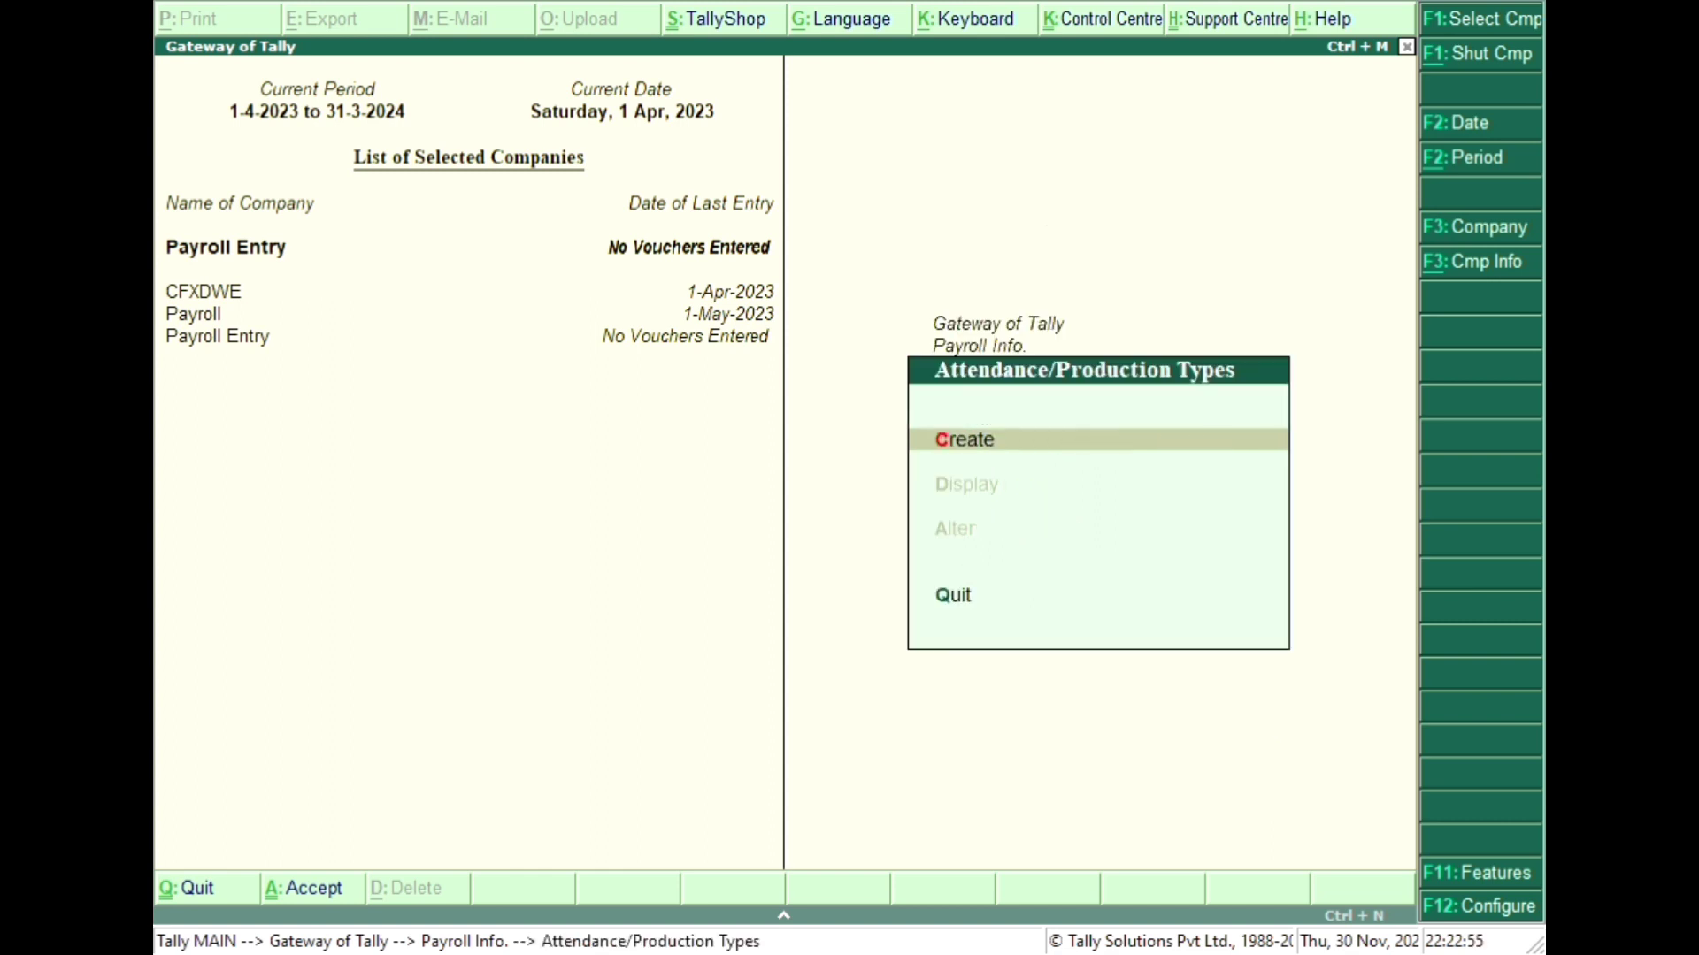
{"action": "key", "text": "Return"}
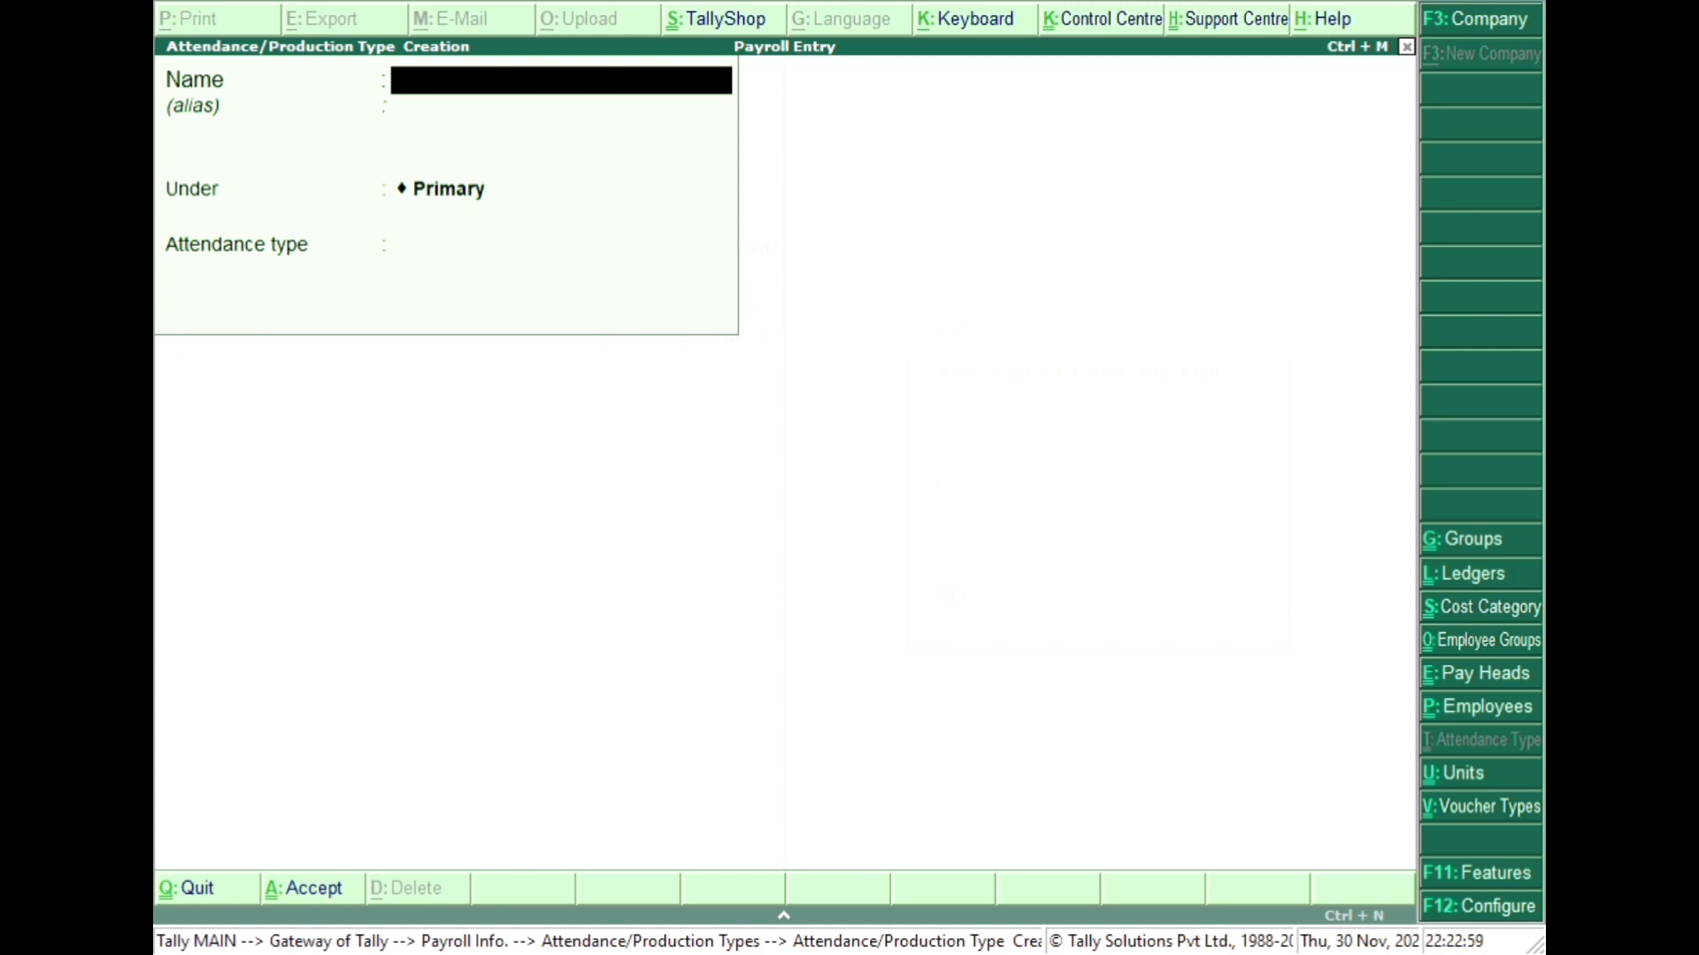
{"action": "type", "text": "Sick Leave"}
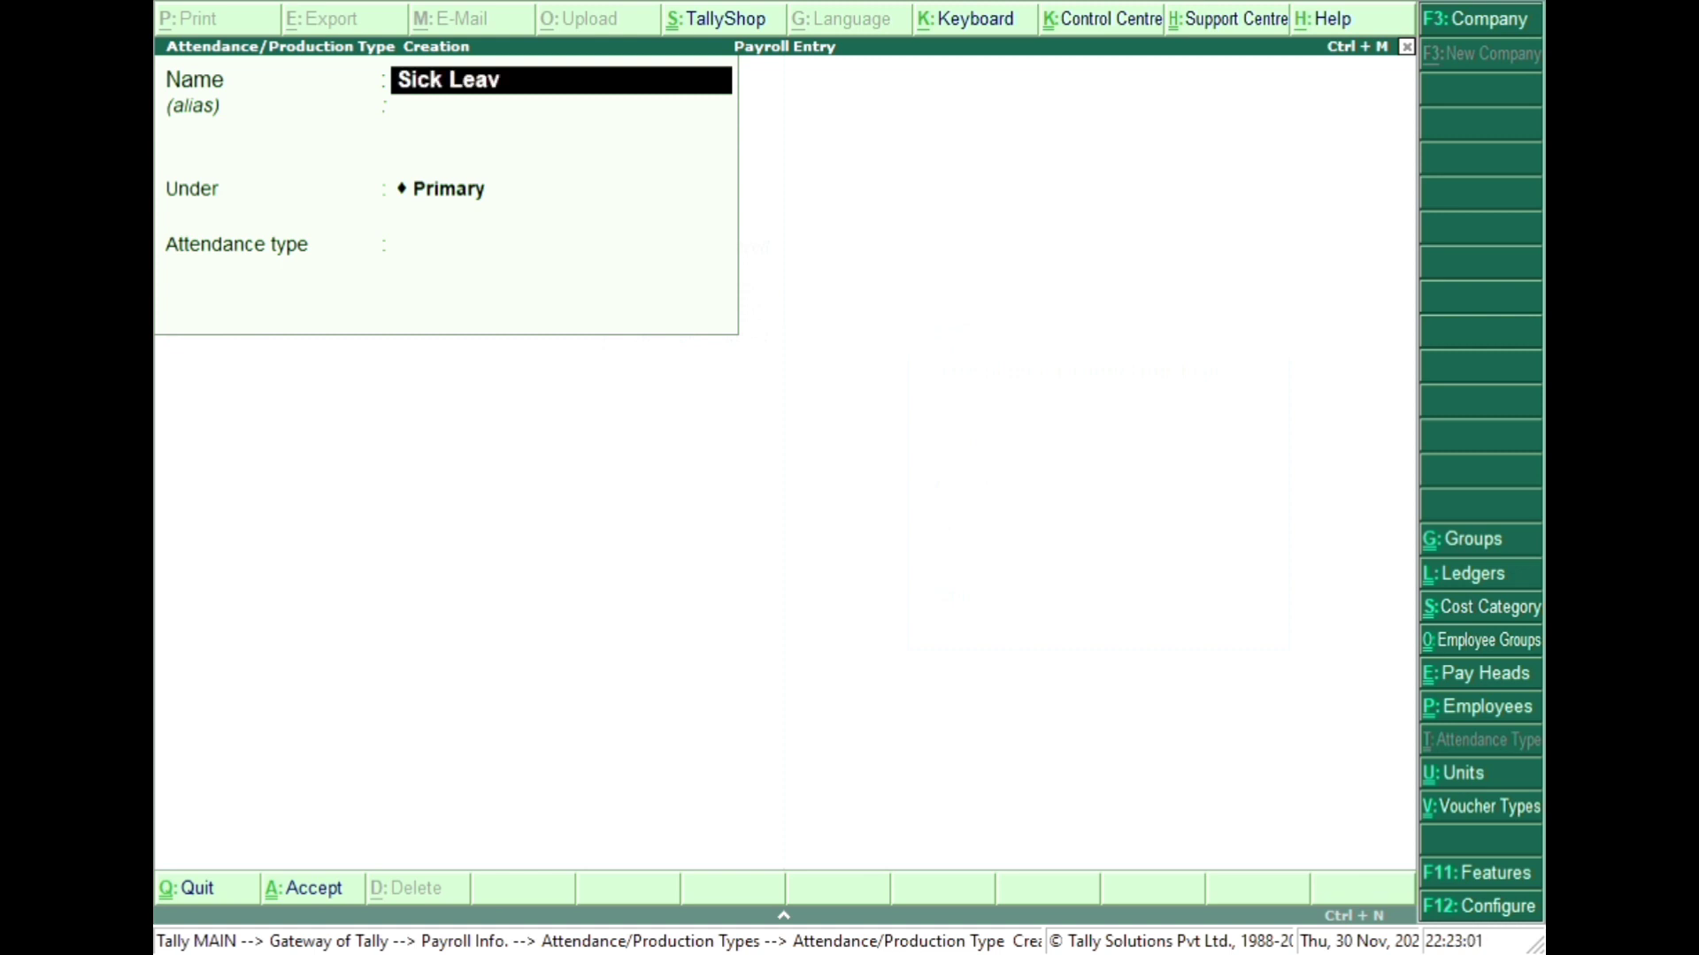
{"action": "key", "text": "Return"}
{"action": "key", "text": "Return"}
{"action": "key", "text": "Return"}
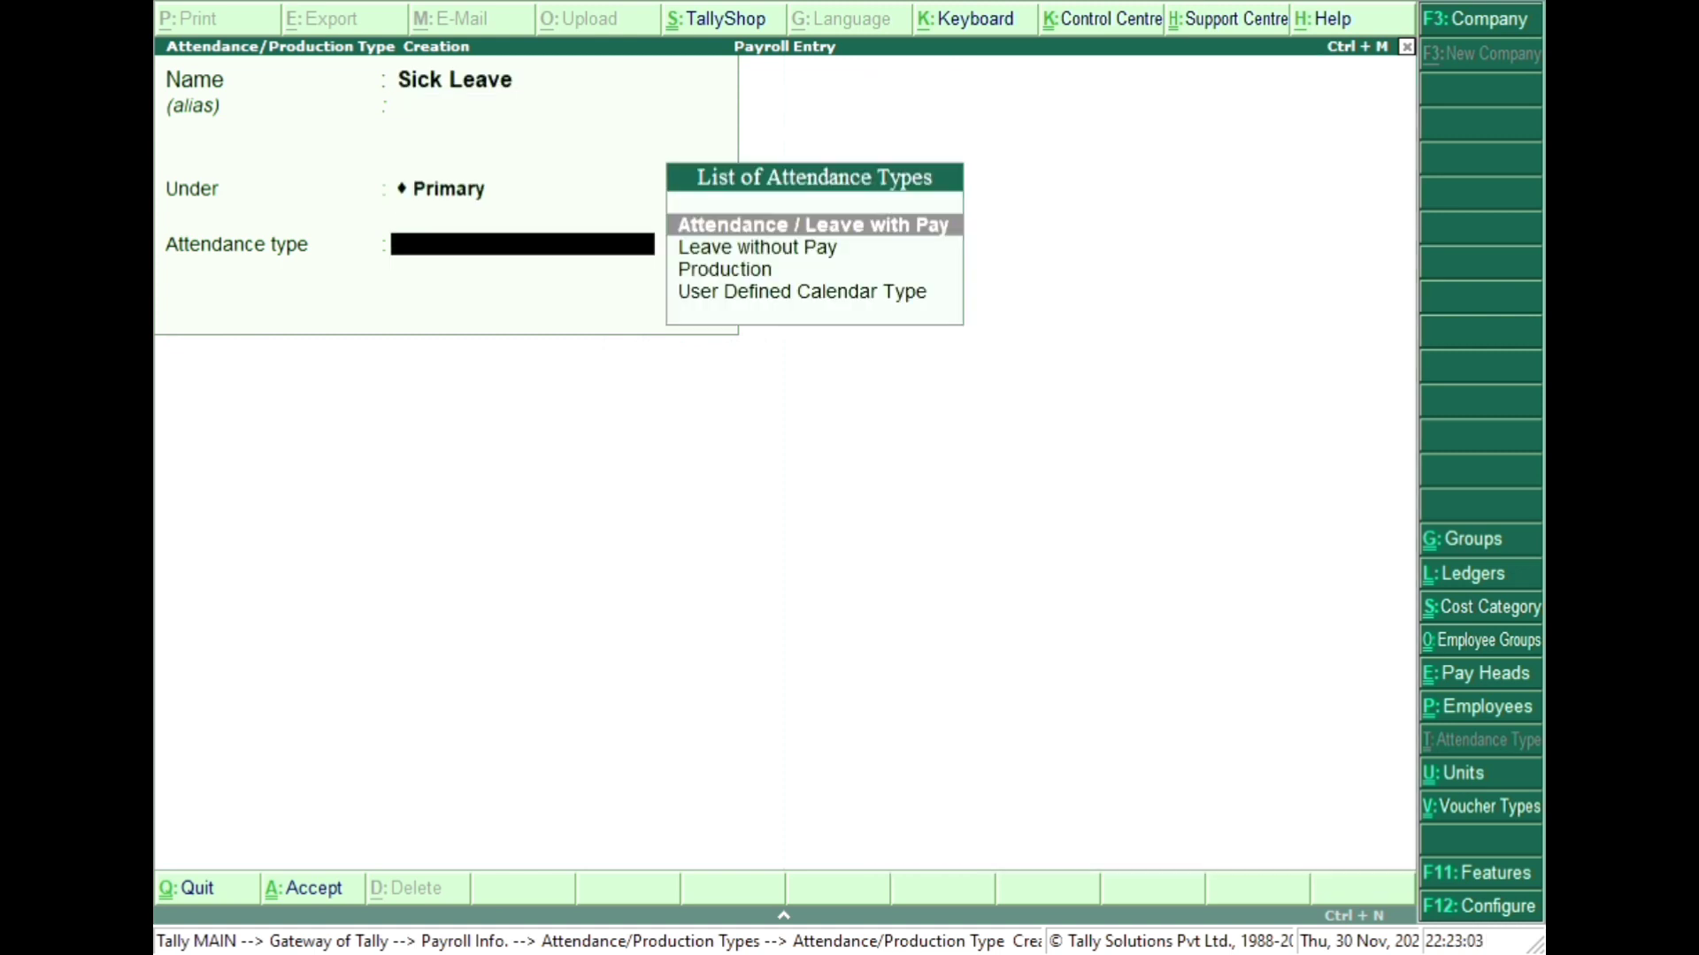
{"action": "key", "text": "Return"}
{"action": "key", "text": "Return"}
{"action": "key", "text": "Return"}
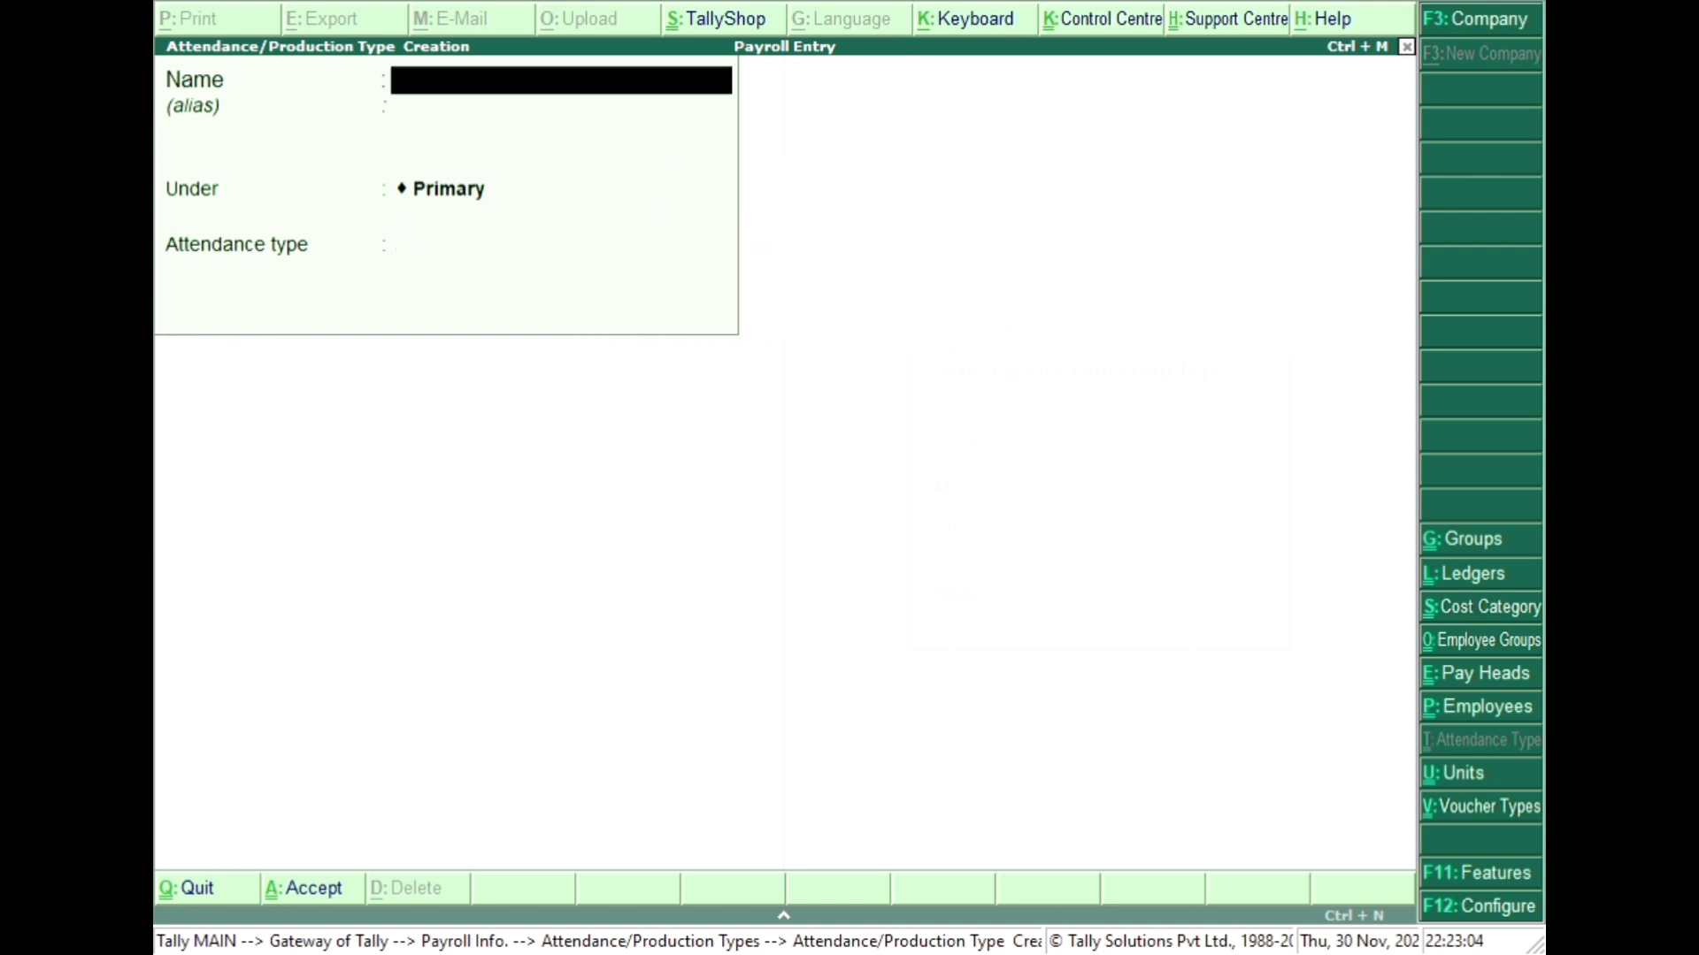
- Create an attendance type named "Absent" under Primary with the type Leave without Pay
{"action": "type", "text": "Absent"}
{"action": "key", "text": "Return"}
{"action": "key", "text": "Return"}
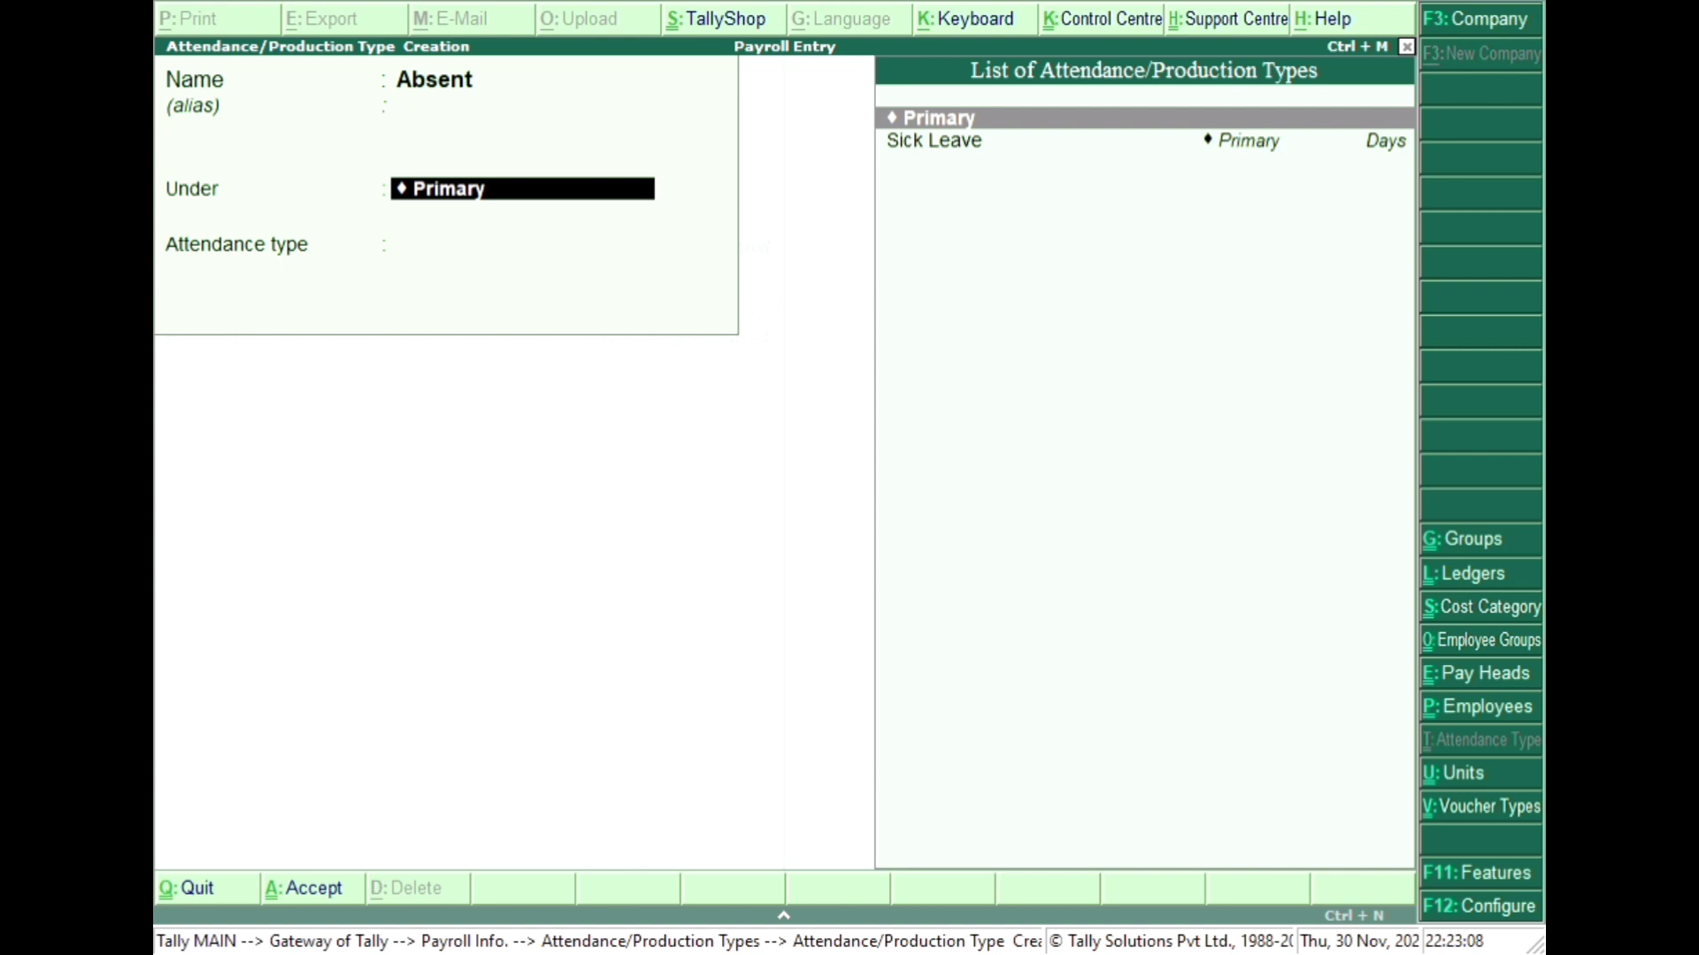
{"action": "key", "text": "Return"}
{"action": "key", "text": "Down"}
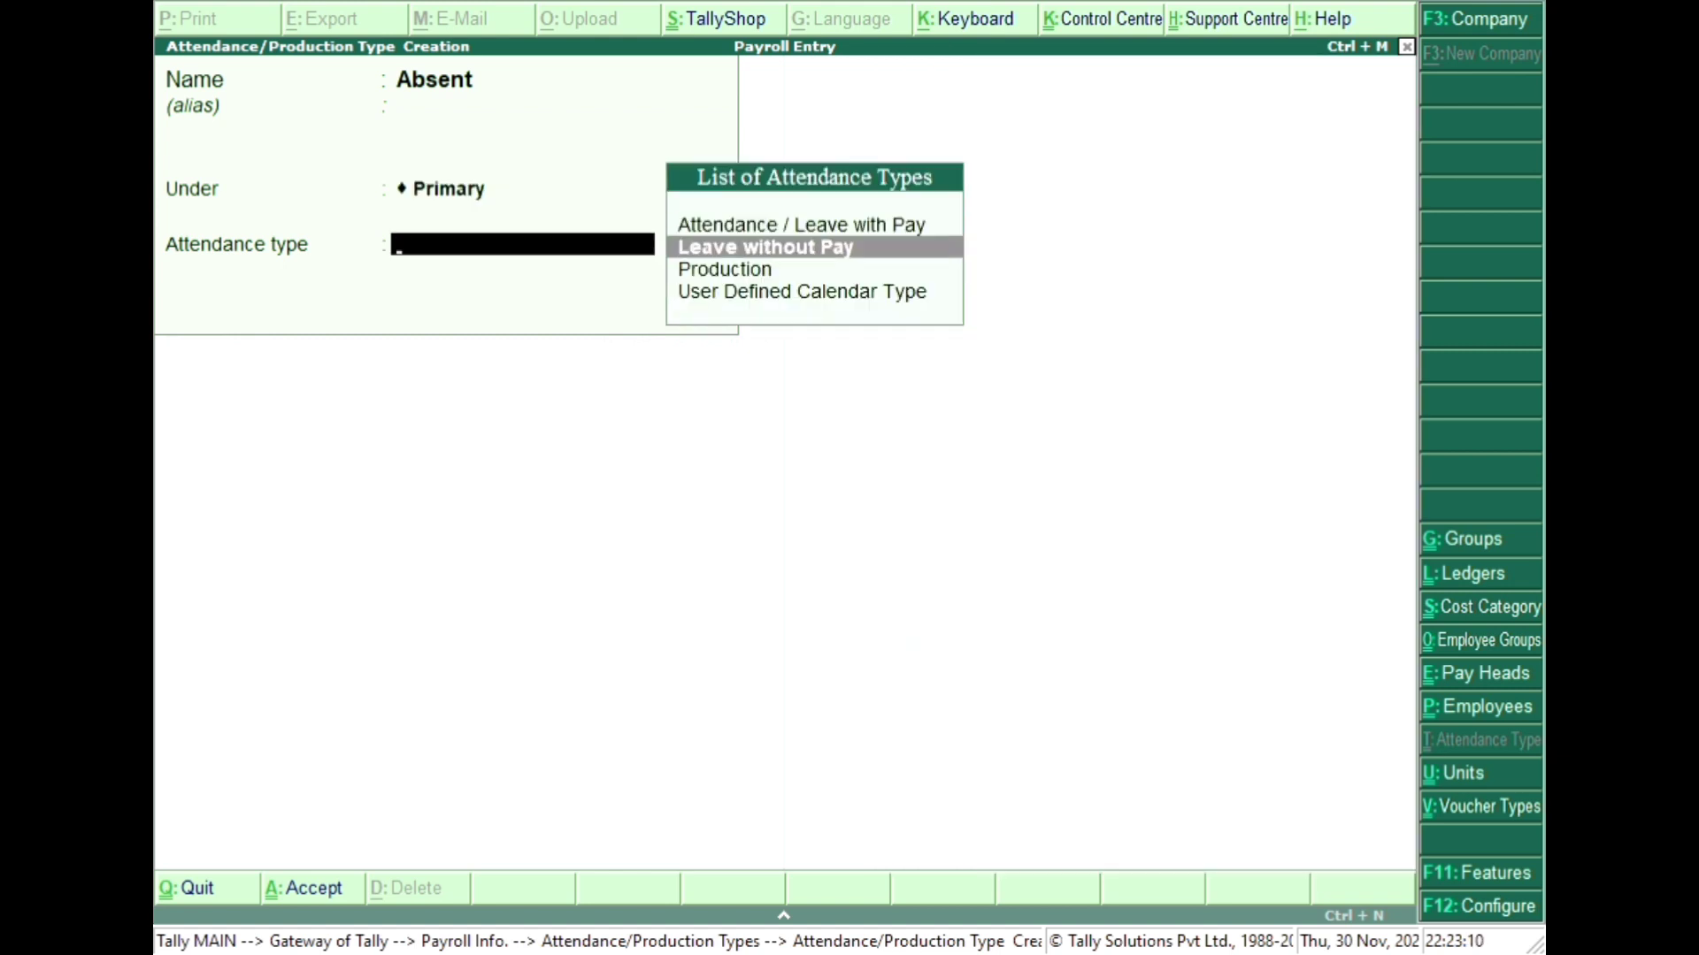
{"action": "key", "text": "Return"}
{"action": "key", "text": "Return"}
- Create a Production type named "Overtime" under Primary with the unit hr of 60 min and return to the payroll masters
{"action": "type", "text": "Ov"}
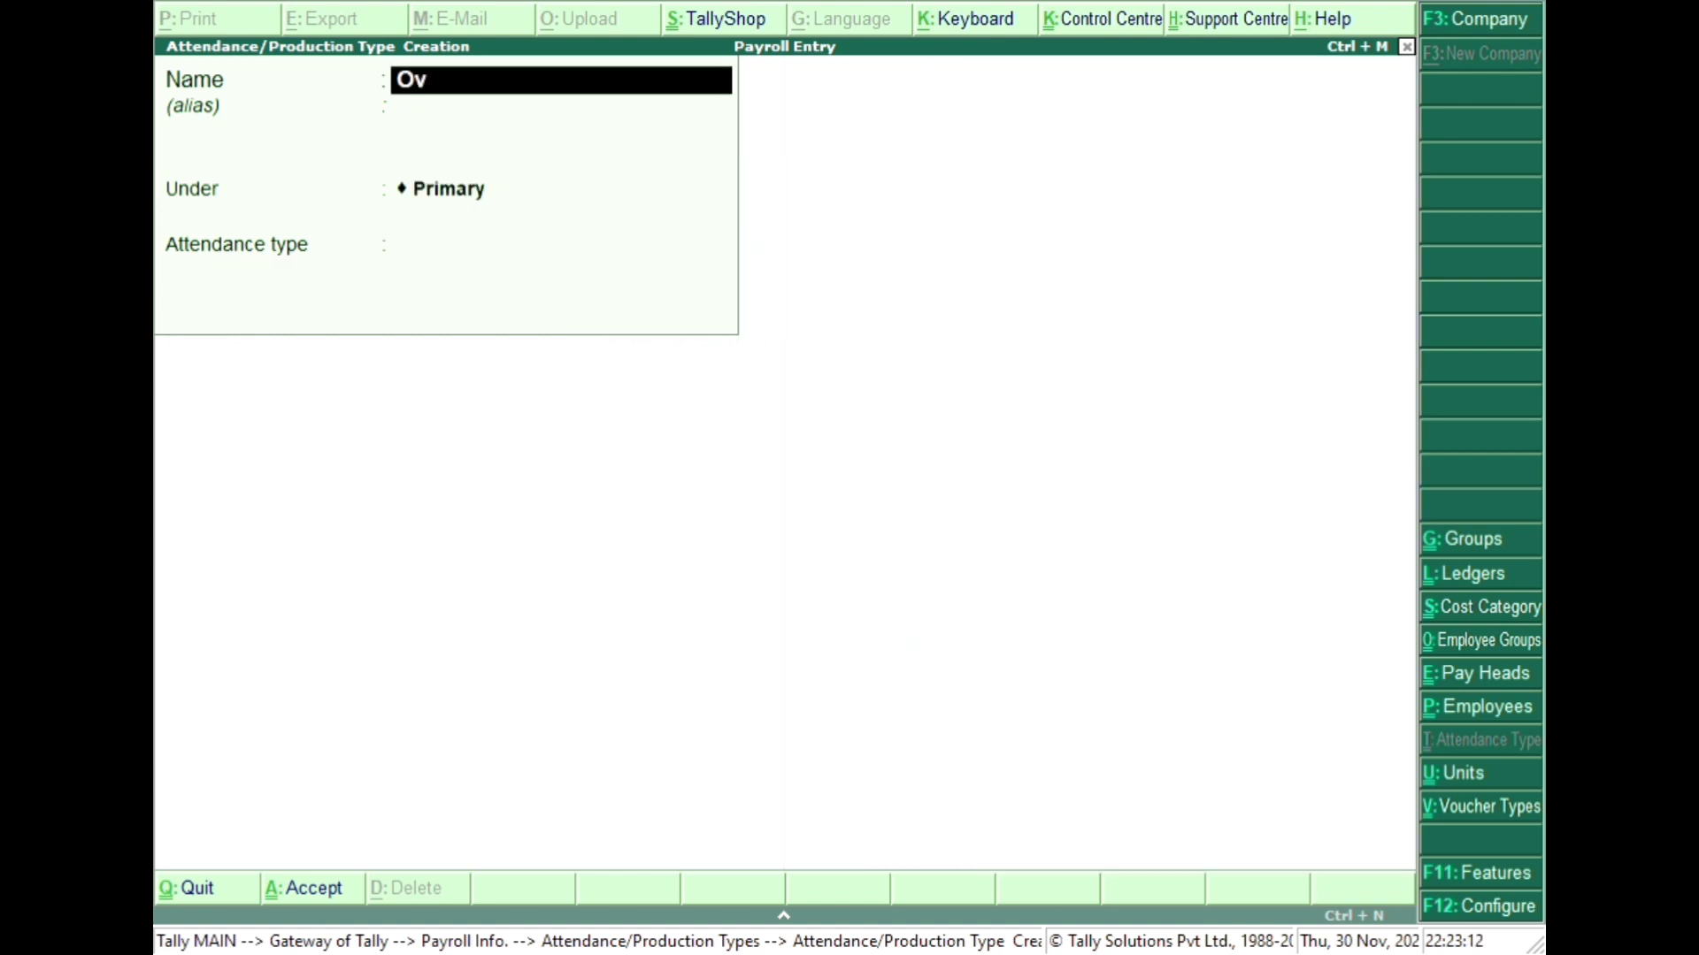
{"action": "type", "text": "ertime"}
{"action": "key", "text": "Return"}
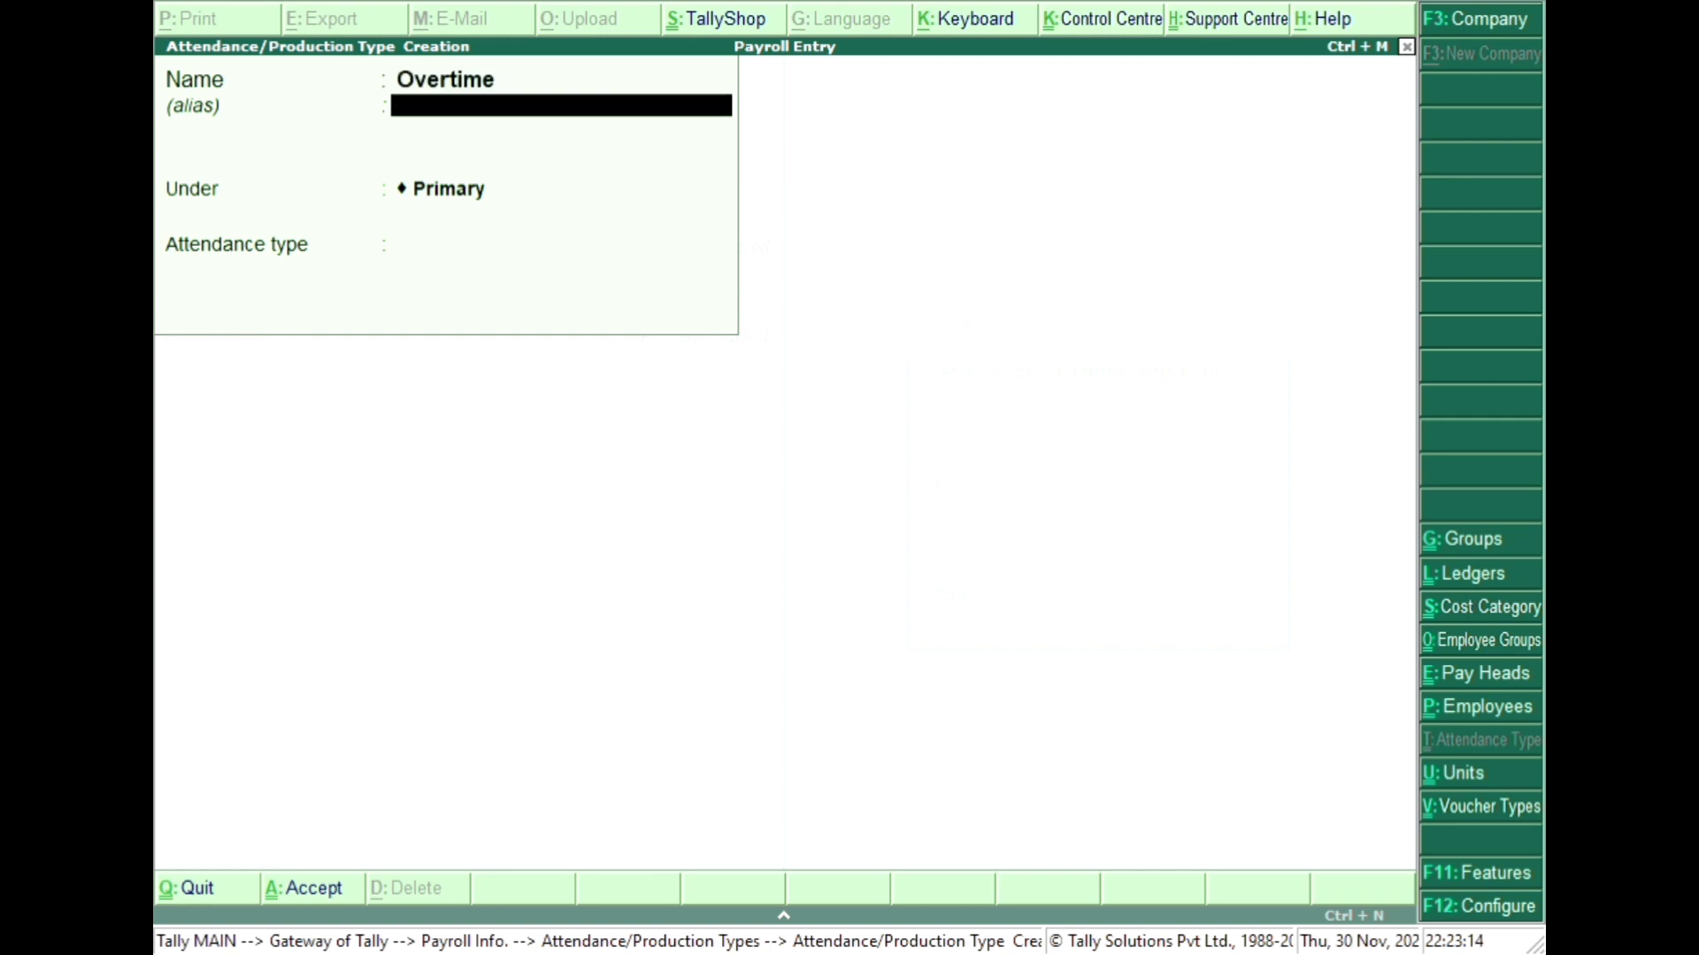
{"action": "key", "text": "Return"}
{"action": "key", "text": "Return"}
{"action": "key", "text": "Down"}
{"action": "key", "text": "Down"}
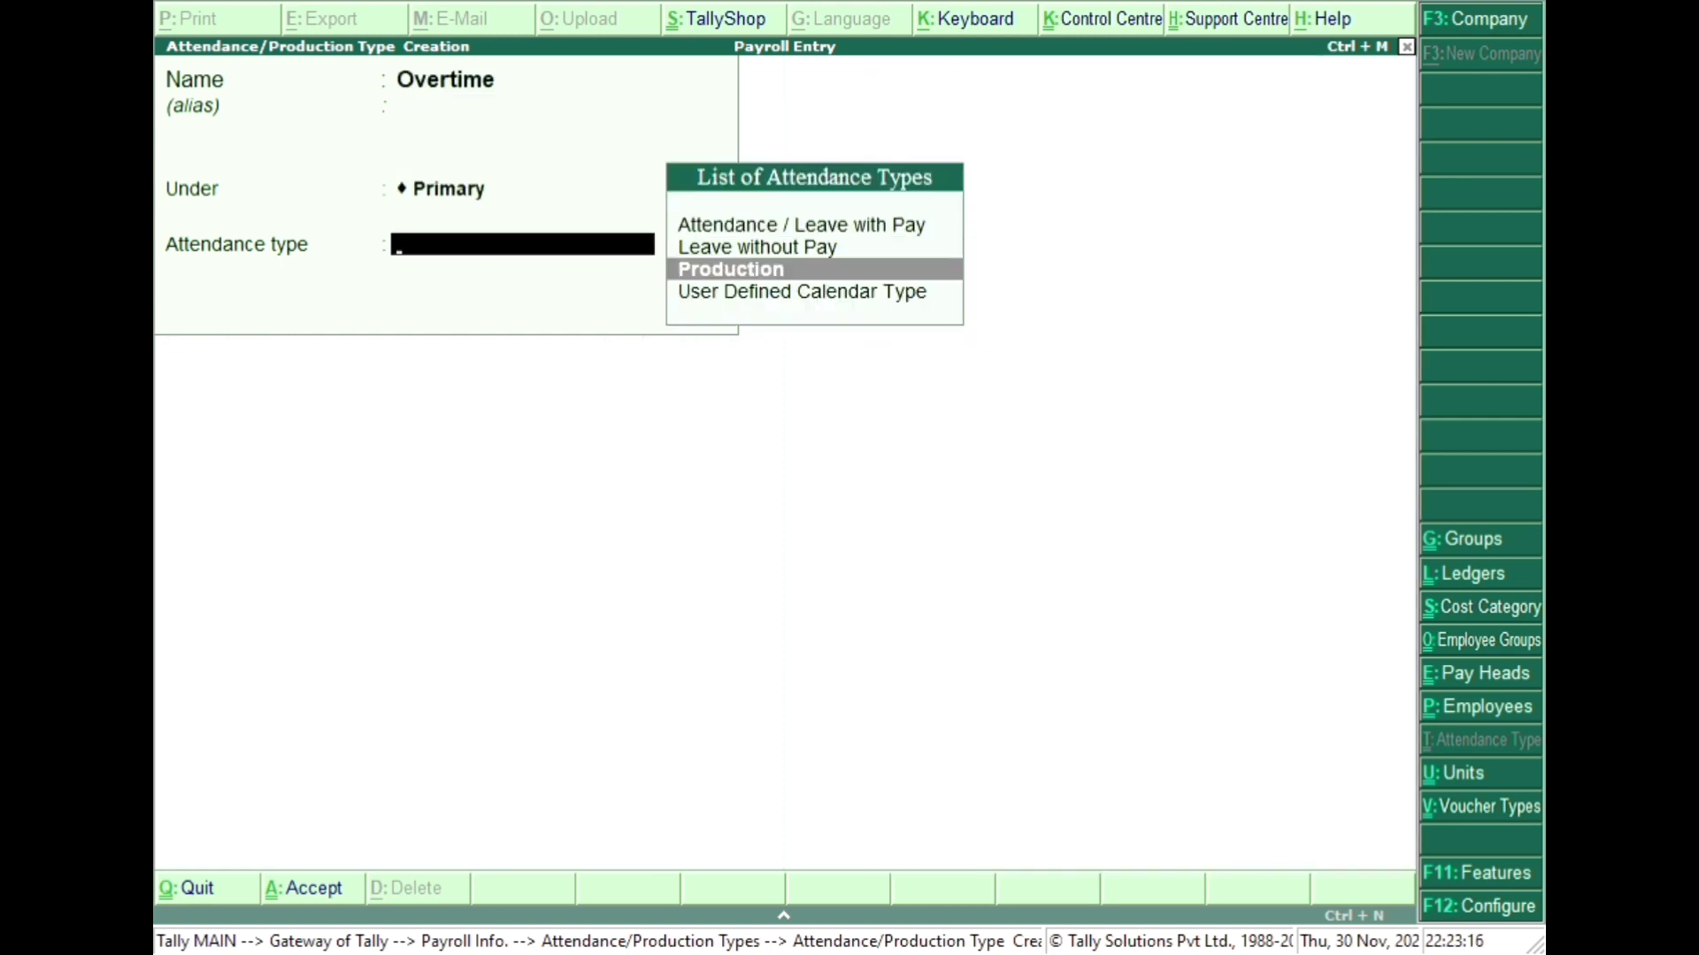
{"action": "key", "text": "Return"}
{"action": "key", "text": "Down"}
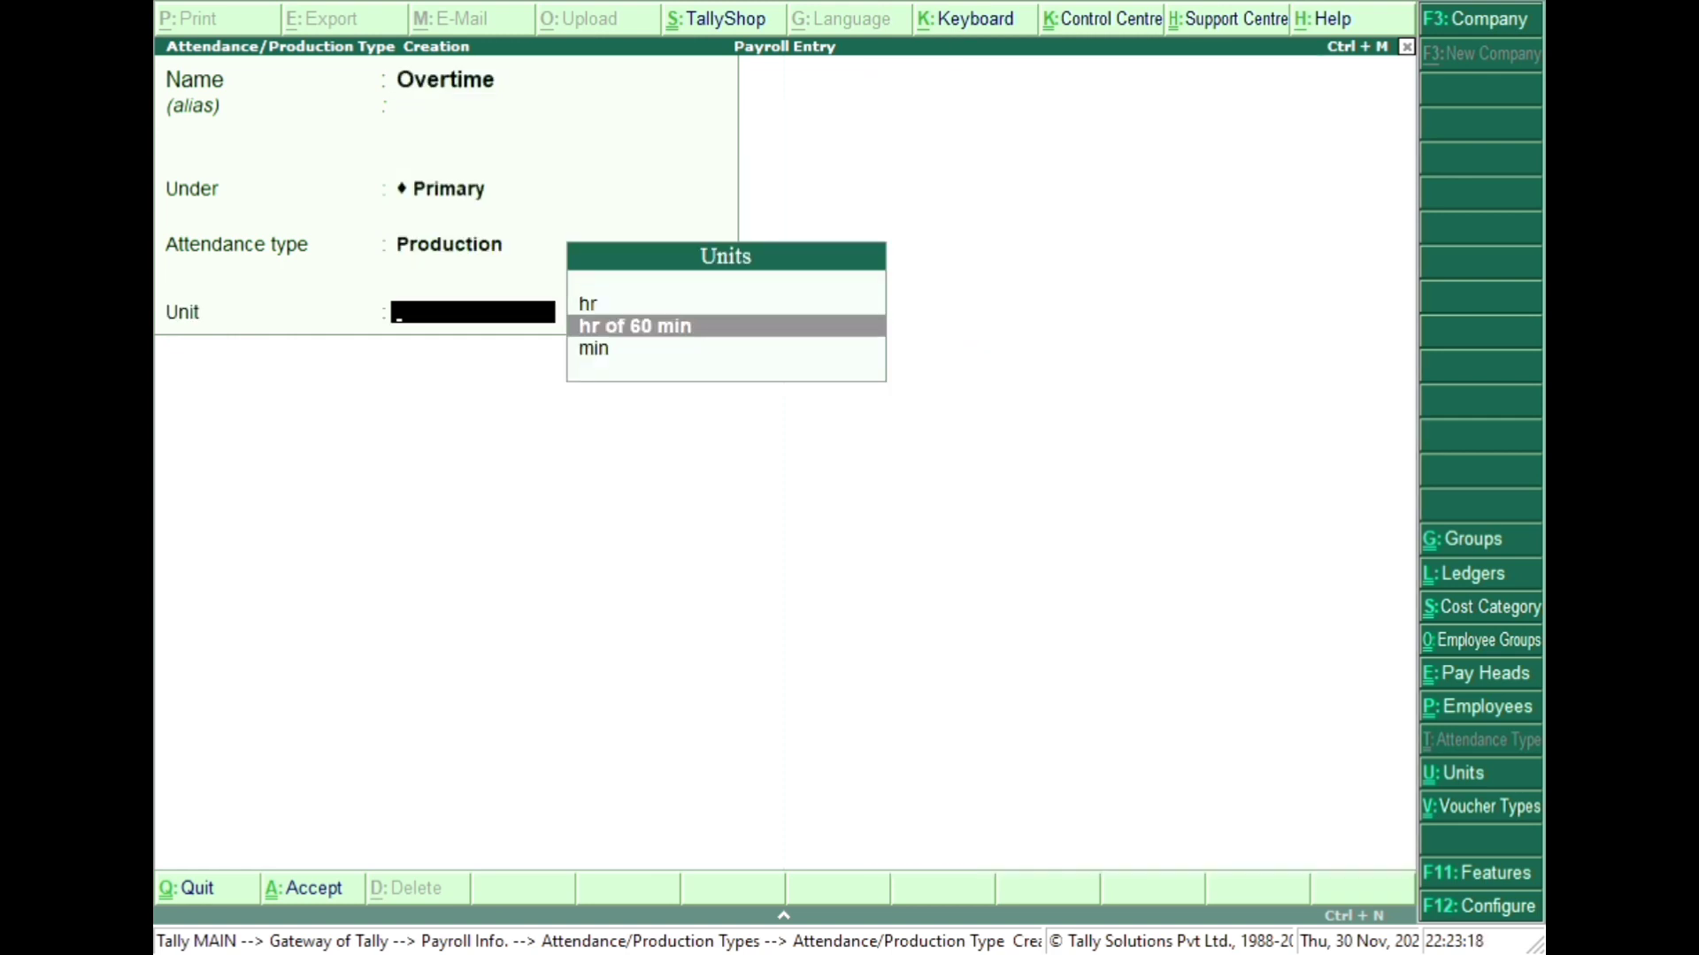
{"action": "key", "text": "Return"}
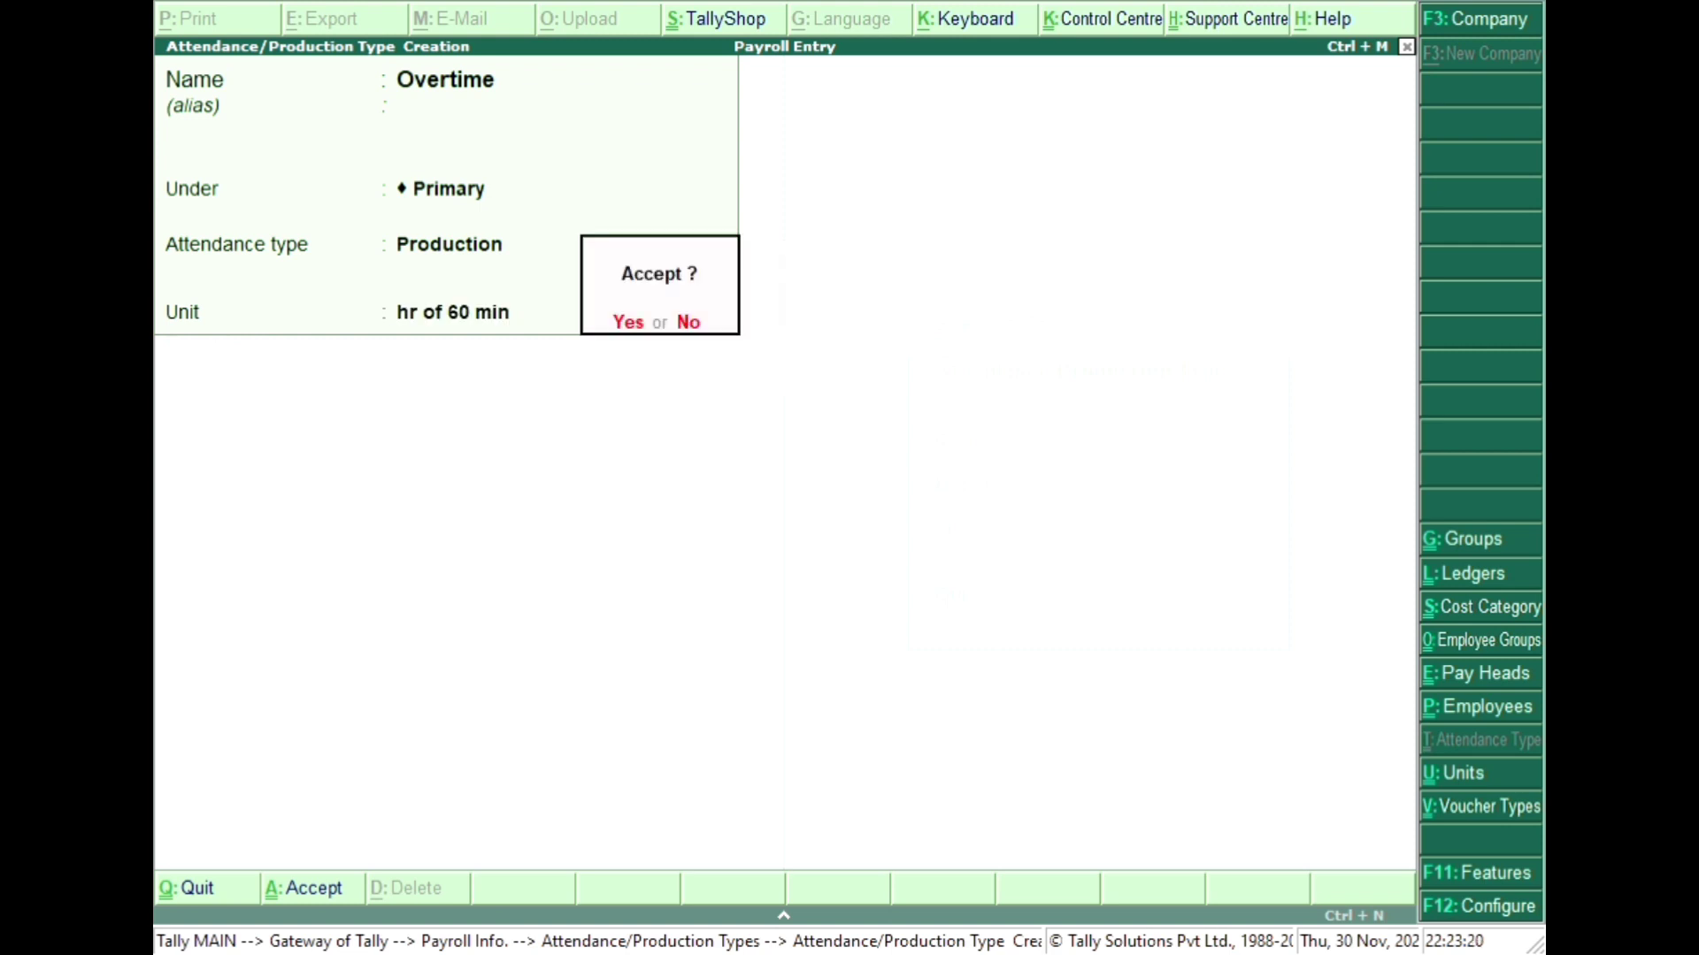
{"action": "key", "text": "Return"}
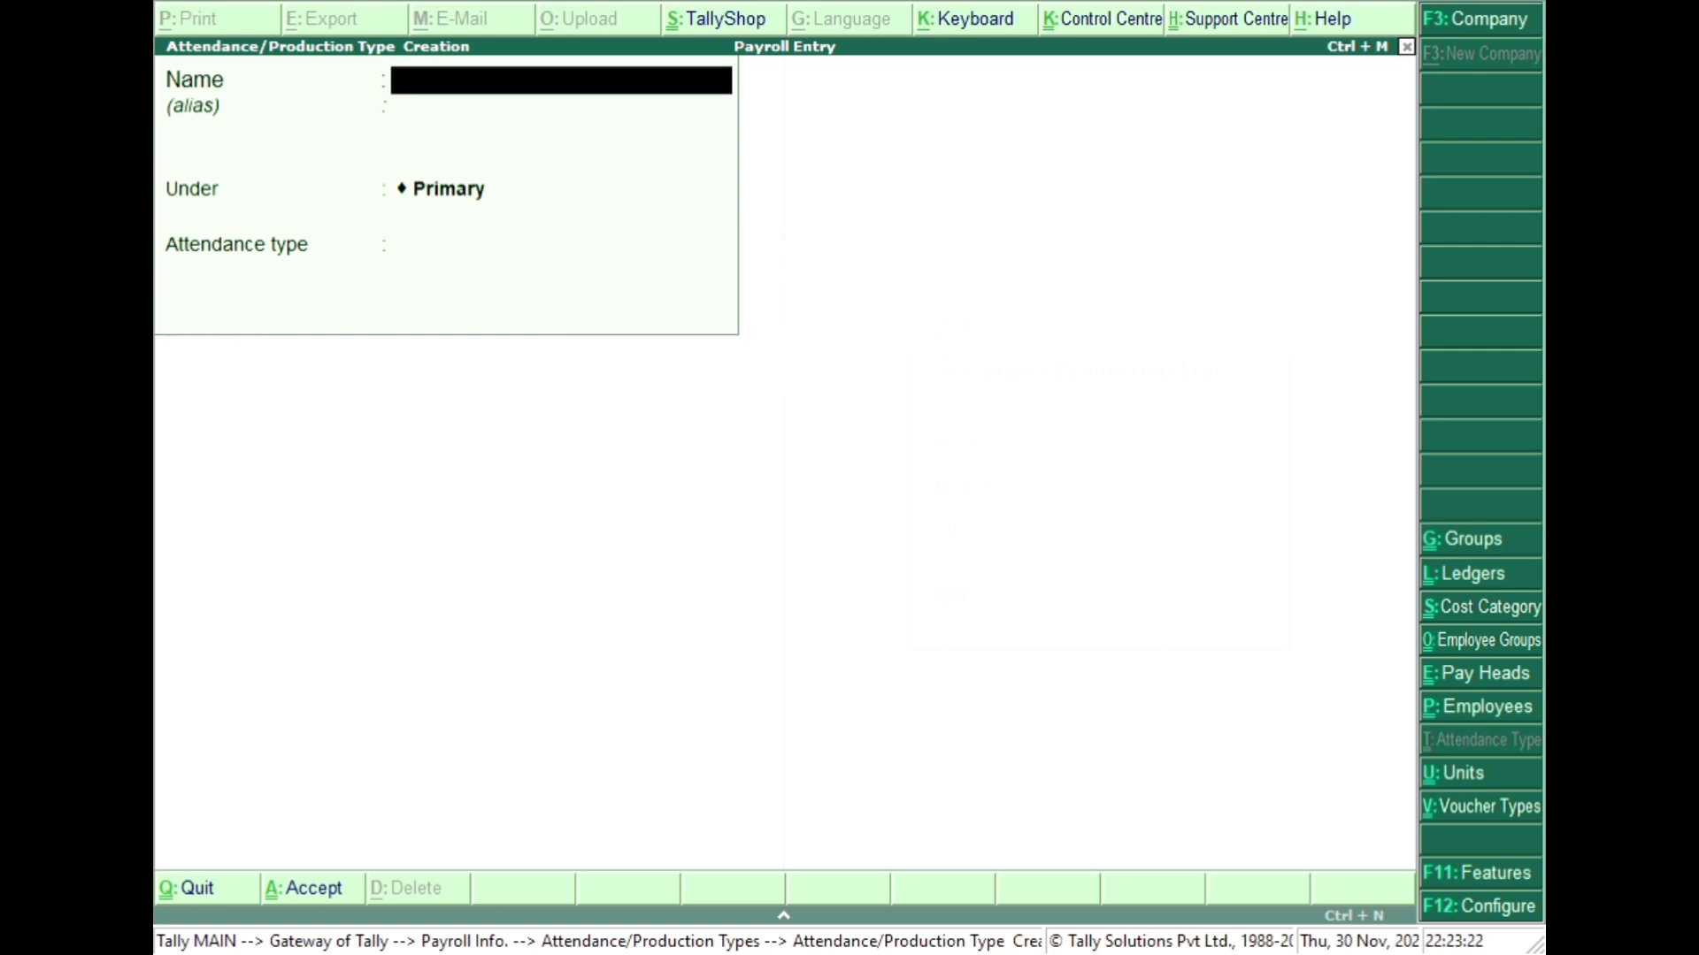
{"action": "key", "text": "Escape"}
{"action": "key", "text": "y"}
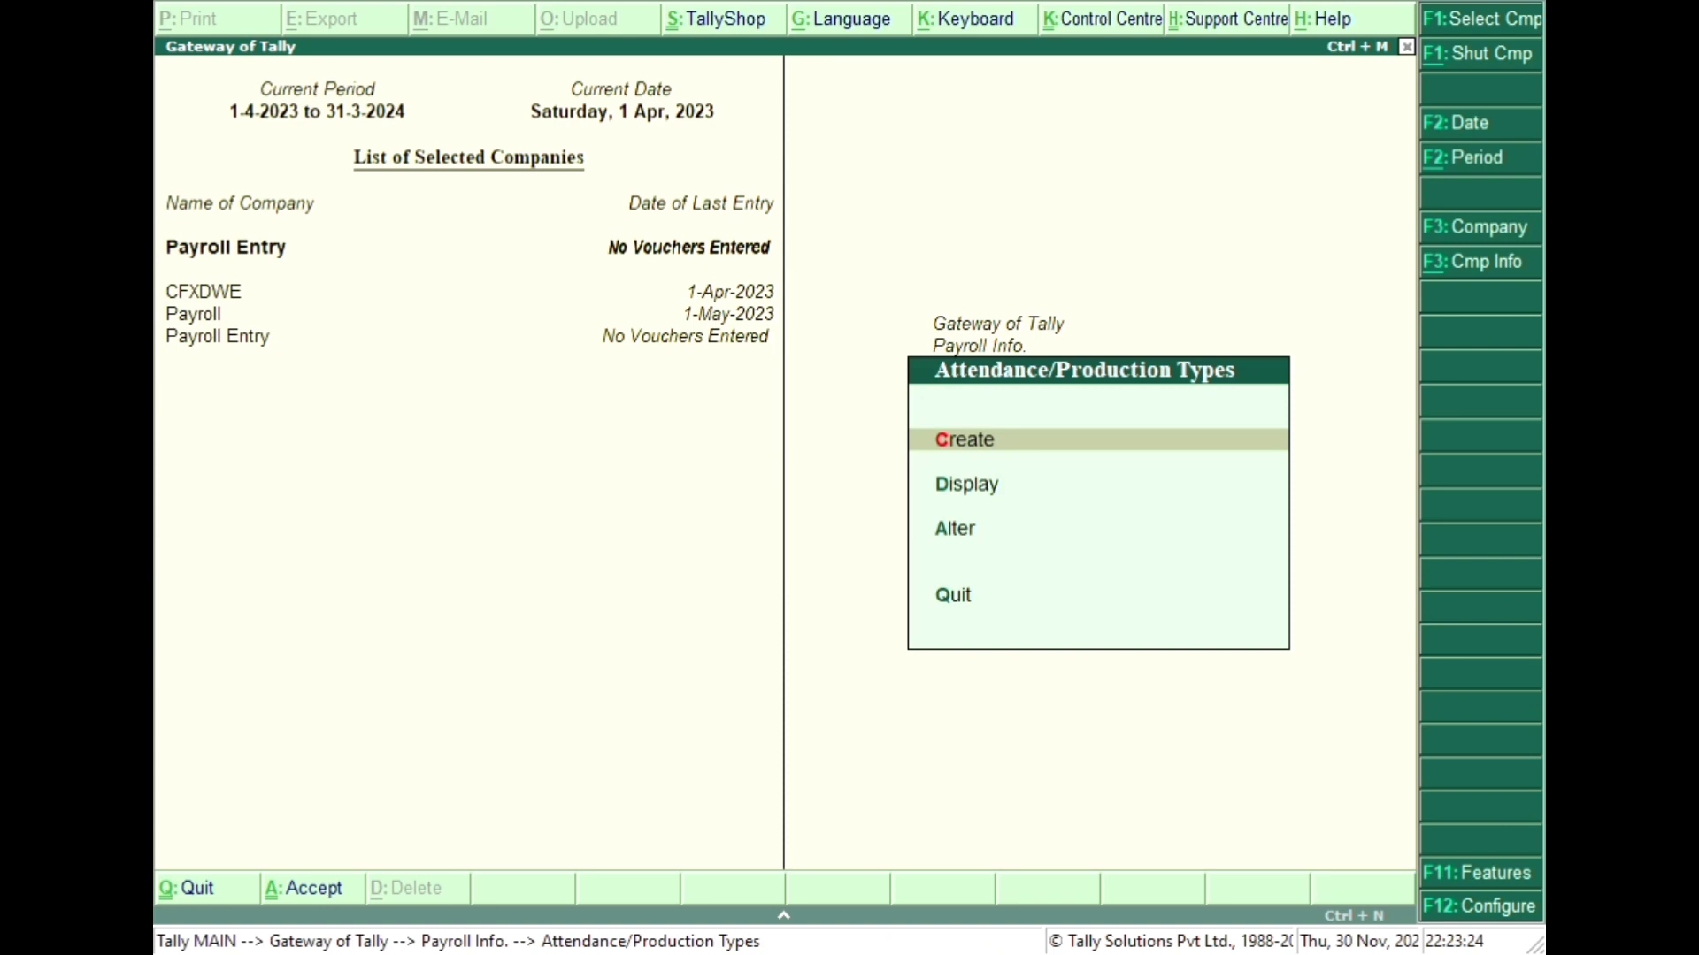
{"action": "key", "text": "Escape"}
- Start a pay head named "B.S" as Earnings for Employees with Fixed income, under Indirect Expenses and affecting net salary
{"action": "key", "text": "Down"}
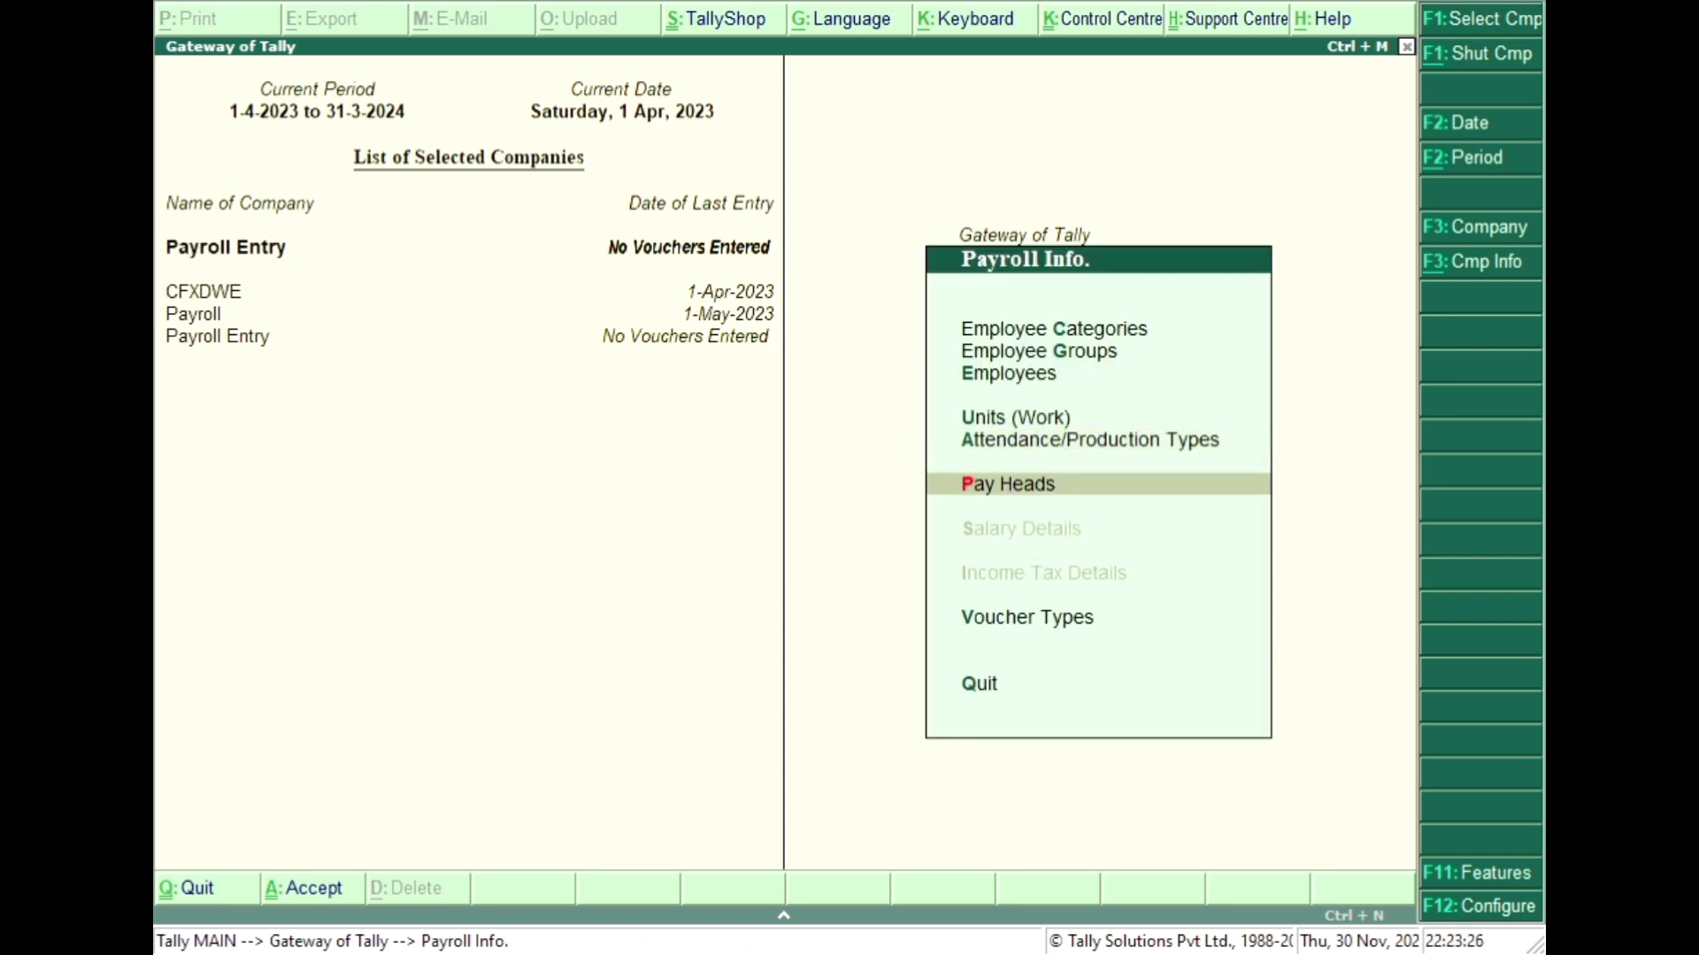
{"action": "key", "text": "Return"}
{"action": "key", "text": "Return"}
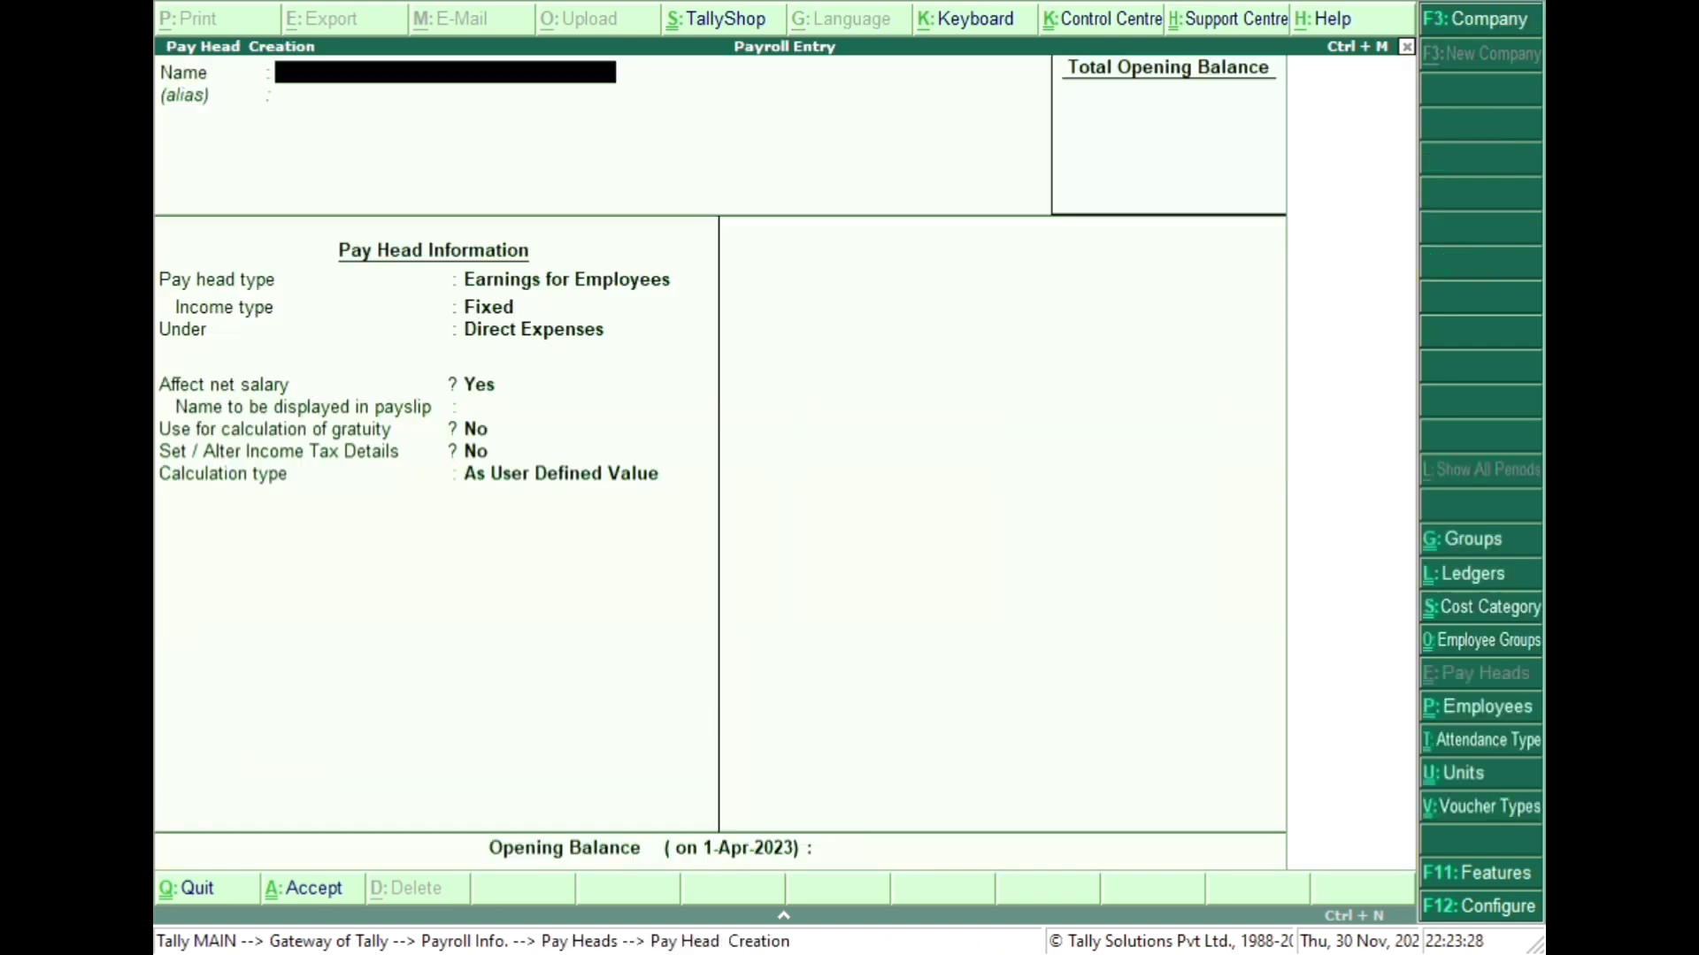
{"action": "type", "text": "B.S"}
{"action": "key", "text": "Return"}
{"action": "key", "text": "Return"}
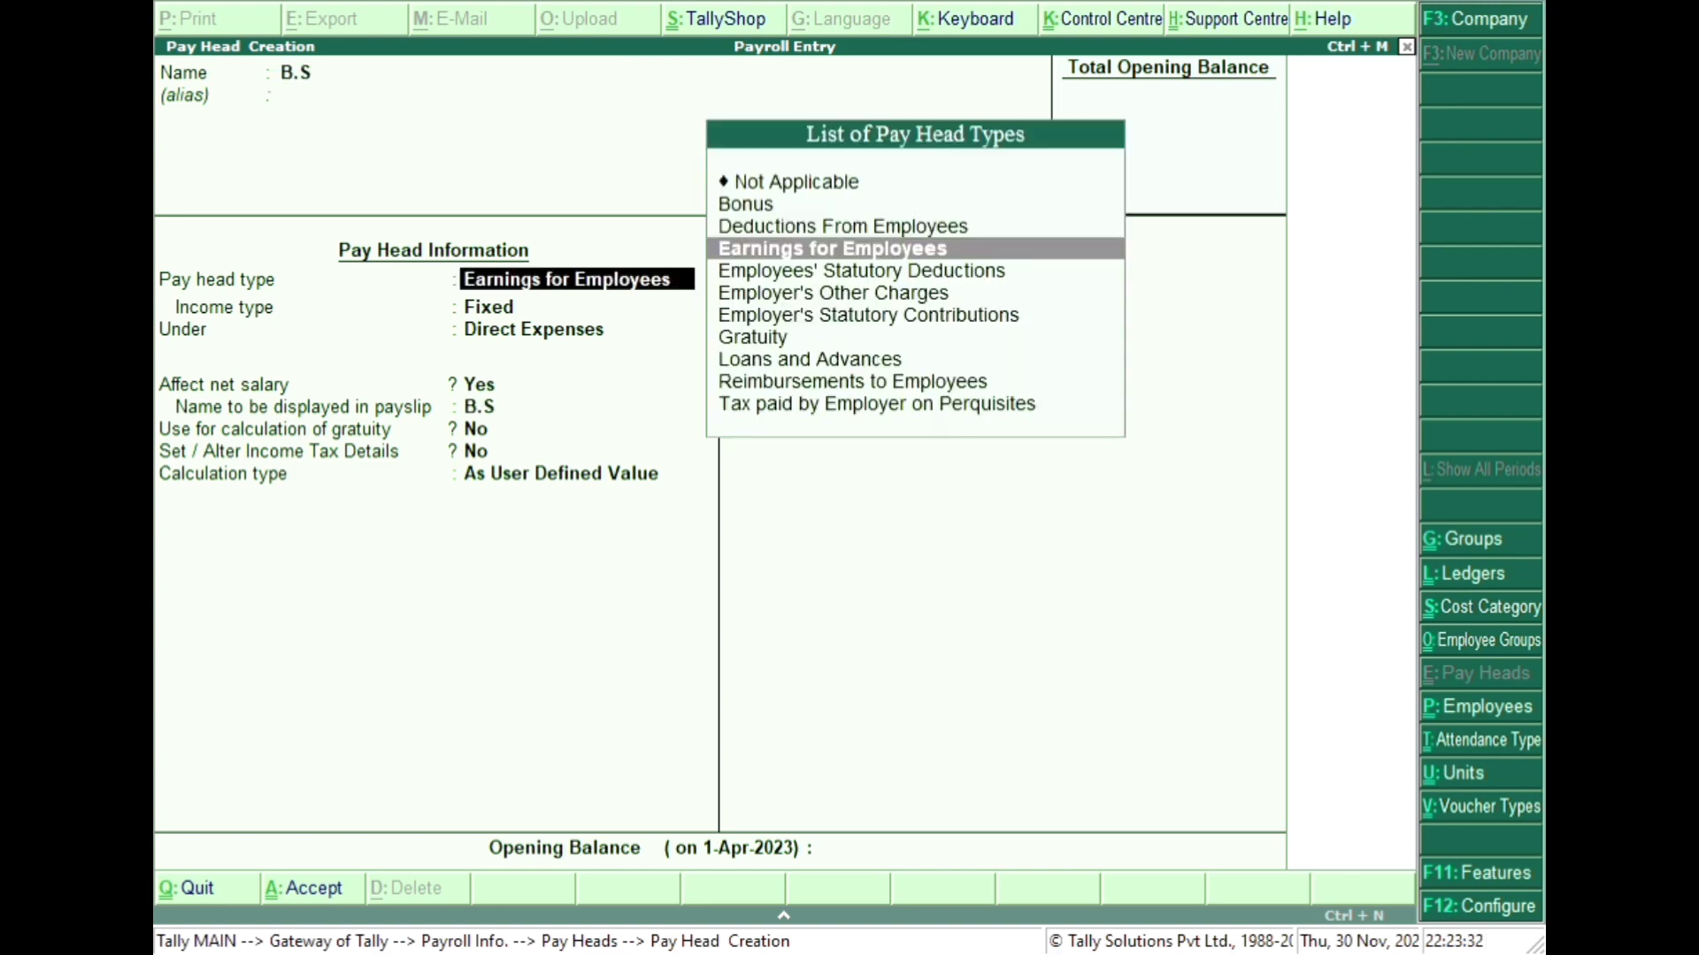
{"action": "key", "text": "Return"}
{"action": "key", "text": "Return"}
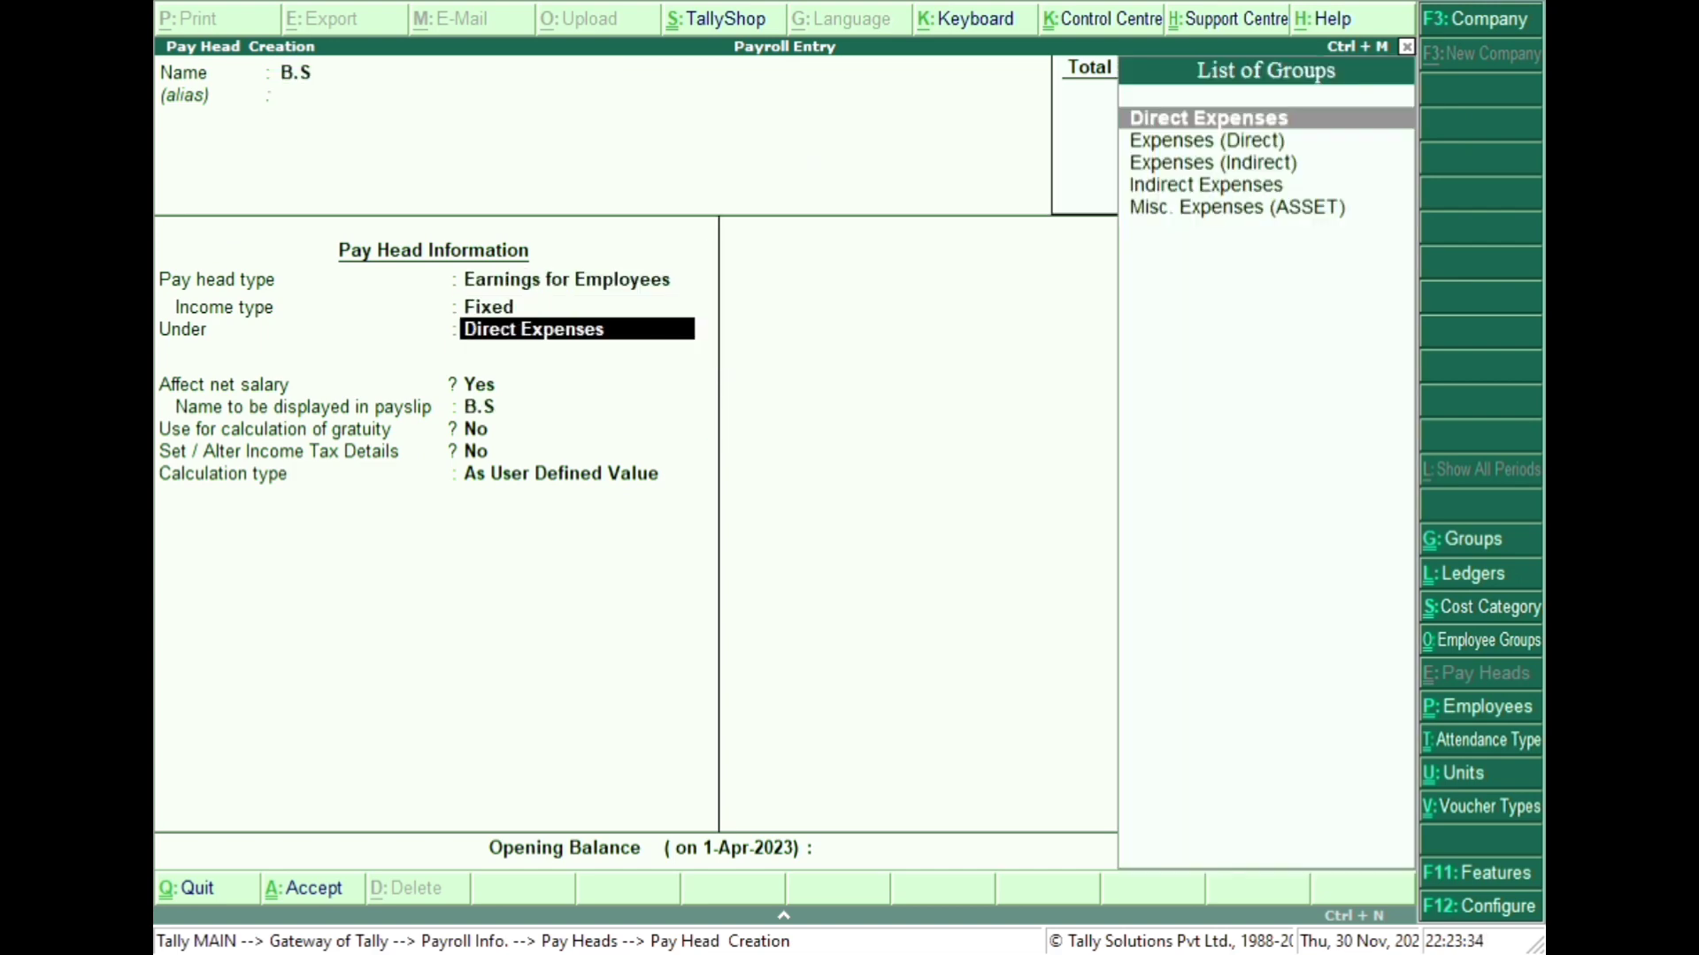
{"action": "key", "text": "Down"}
{"action": "key", "text": "Down"}
{"action": "key", "text": "Down"}
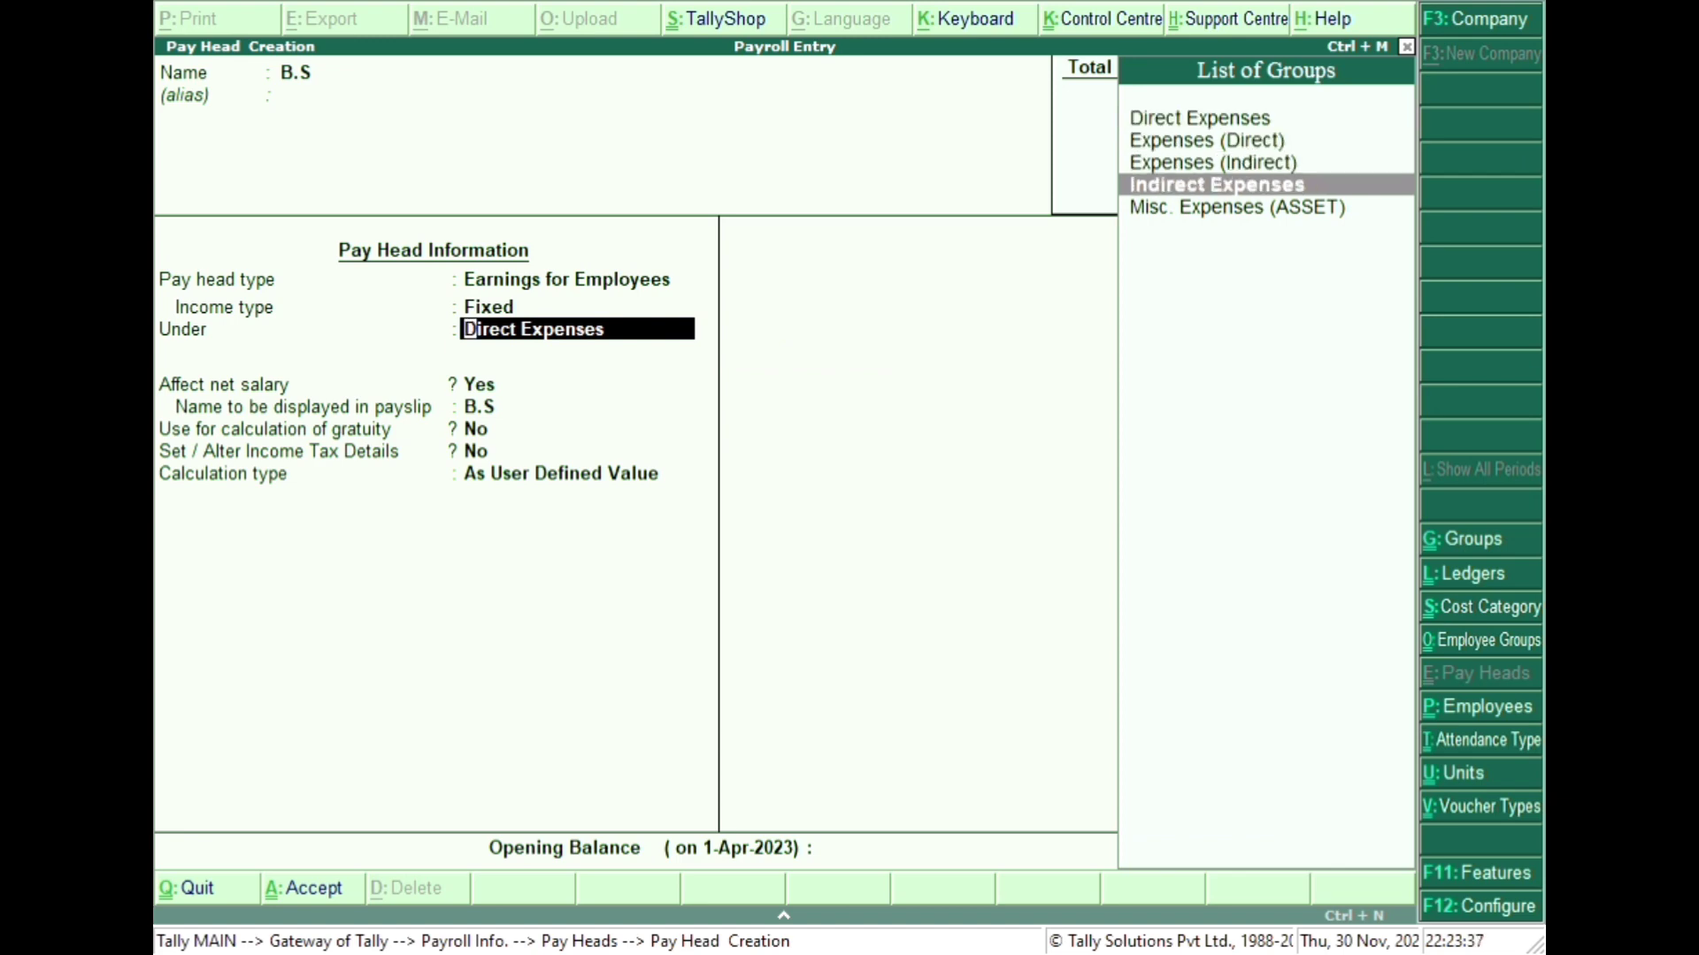
{"action": "key", "text": "Return"}
{"action": "key", "text": "Return"}
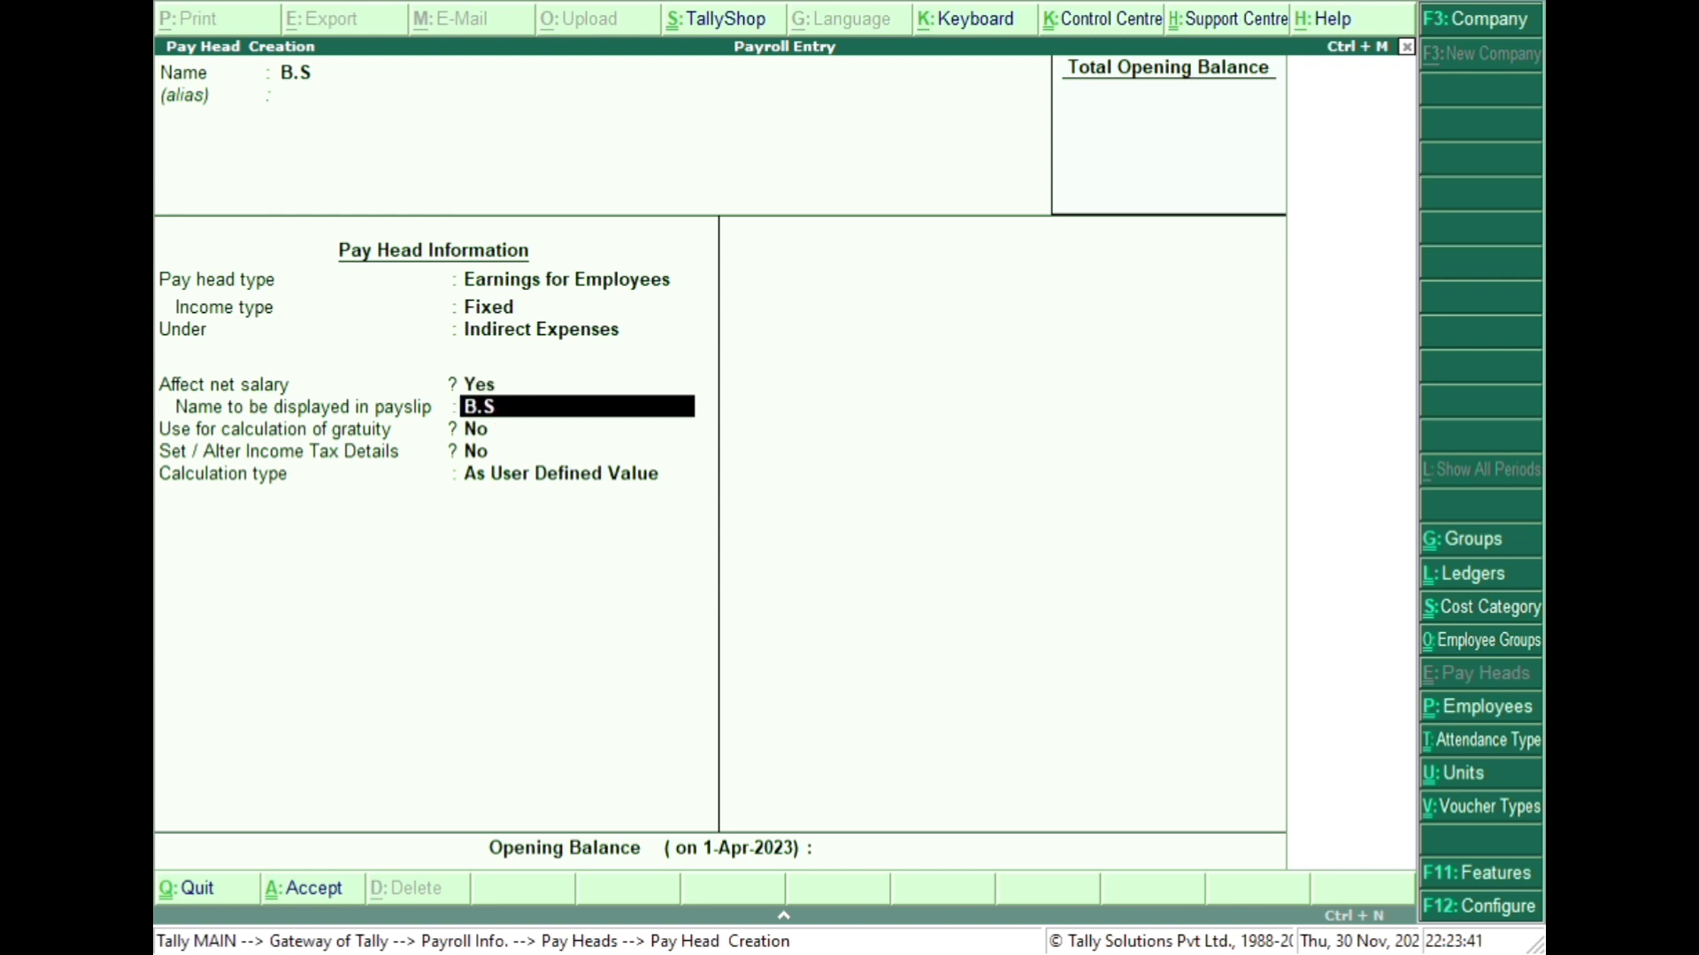
- Calculate the B.S pay head On Attendance with Sick Leave as the attendance type, leaving gratuity and income tax details at No
{"action": "key", "text": "Return"}
{"action": "key", "text": "Return"}
{"action": "key", "text": "Return"}
{"action": "key", "text": "Down"}
{"action": "key", "text": "Down"}
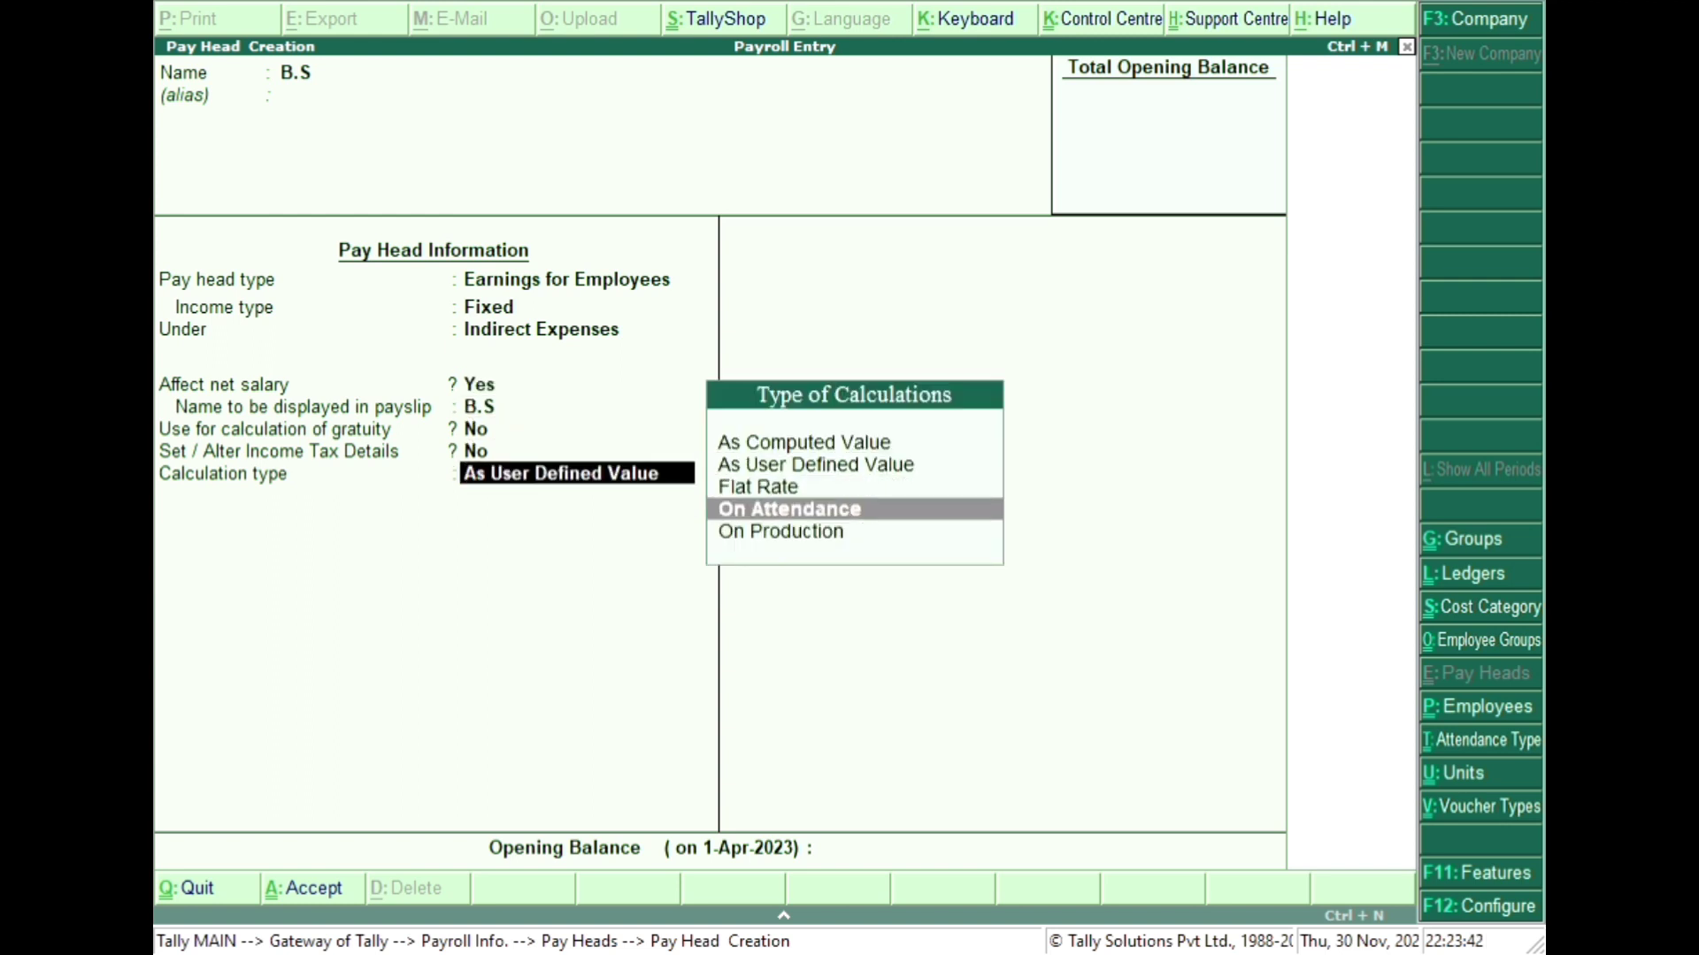
{"action": "key", "text": "Return"}
{"action": "key", "text": "Down"}
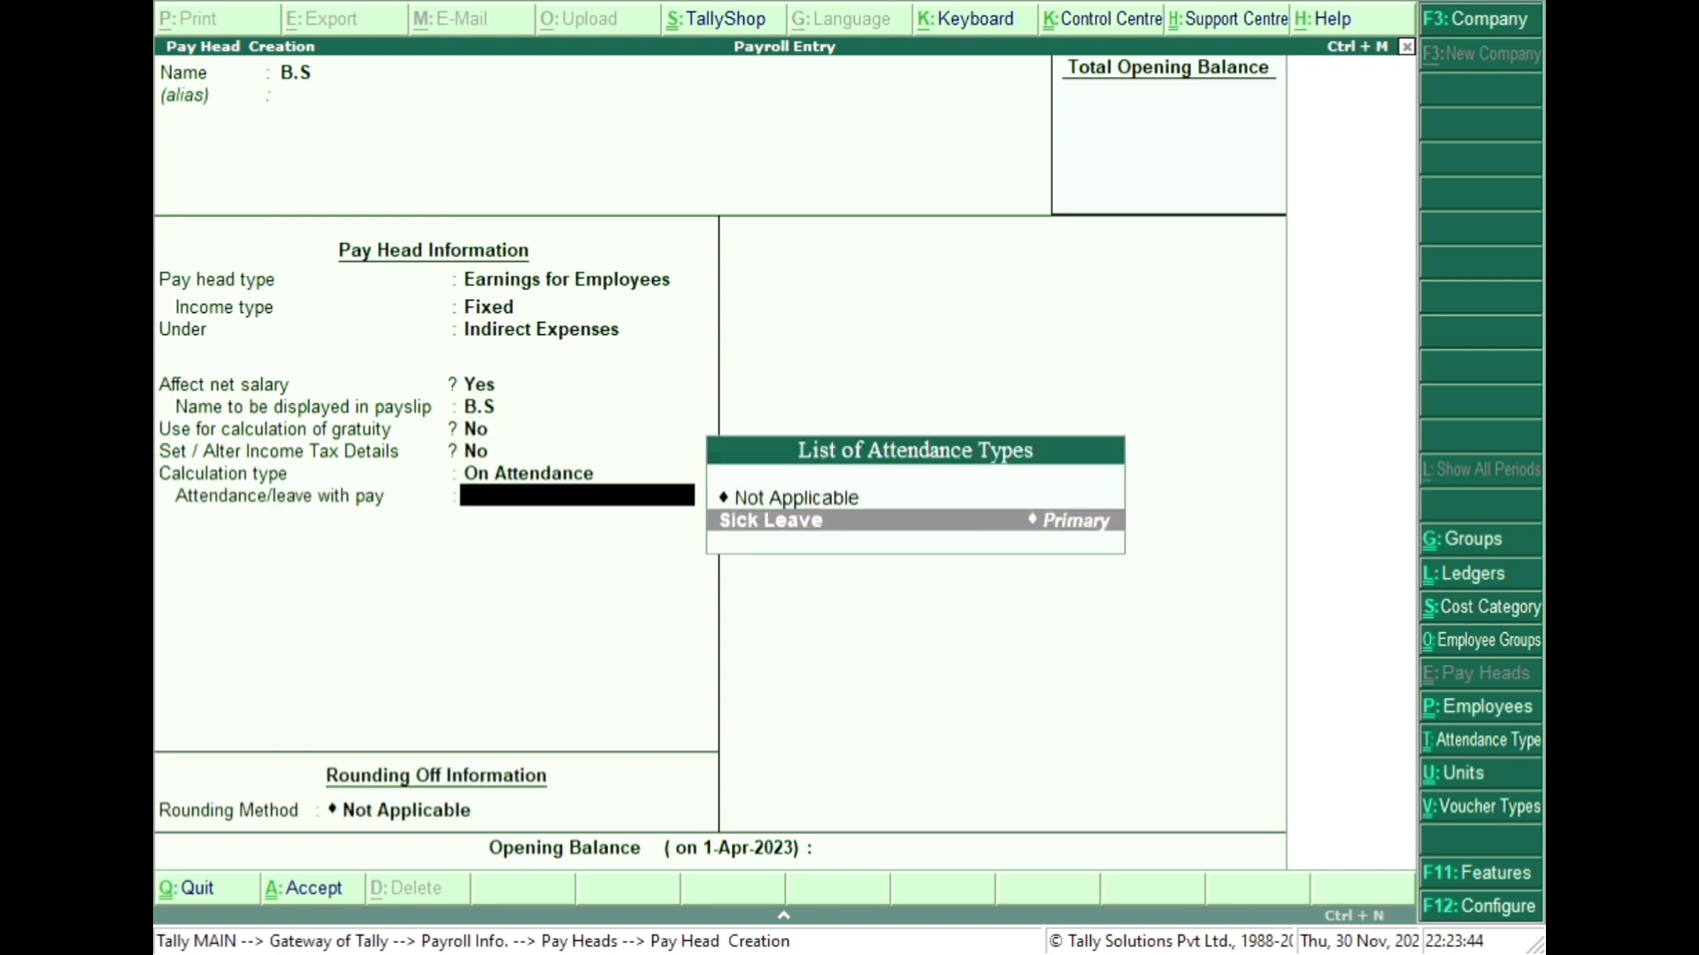
{"action": "key", "text": "Return"}
- Set the calculation period to Months on a User Defined basis of 30 days without rounding, and save the B.S pay head
{"action": "key", "text": "Down"}
{"action": "key", "text": "Down"}
{"action": "key", "text": "Return"}
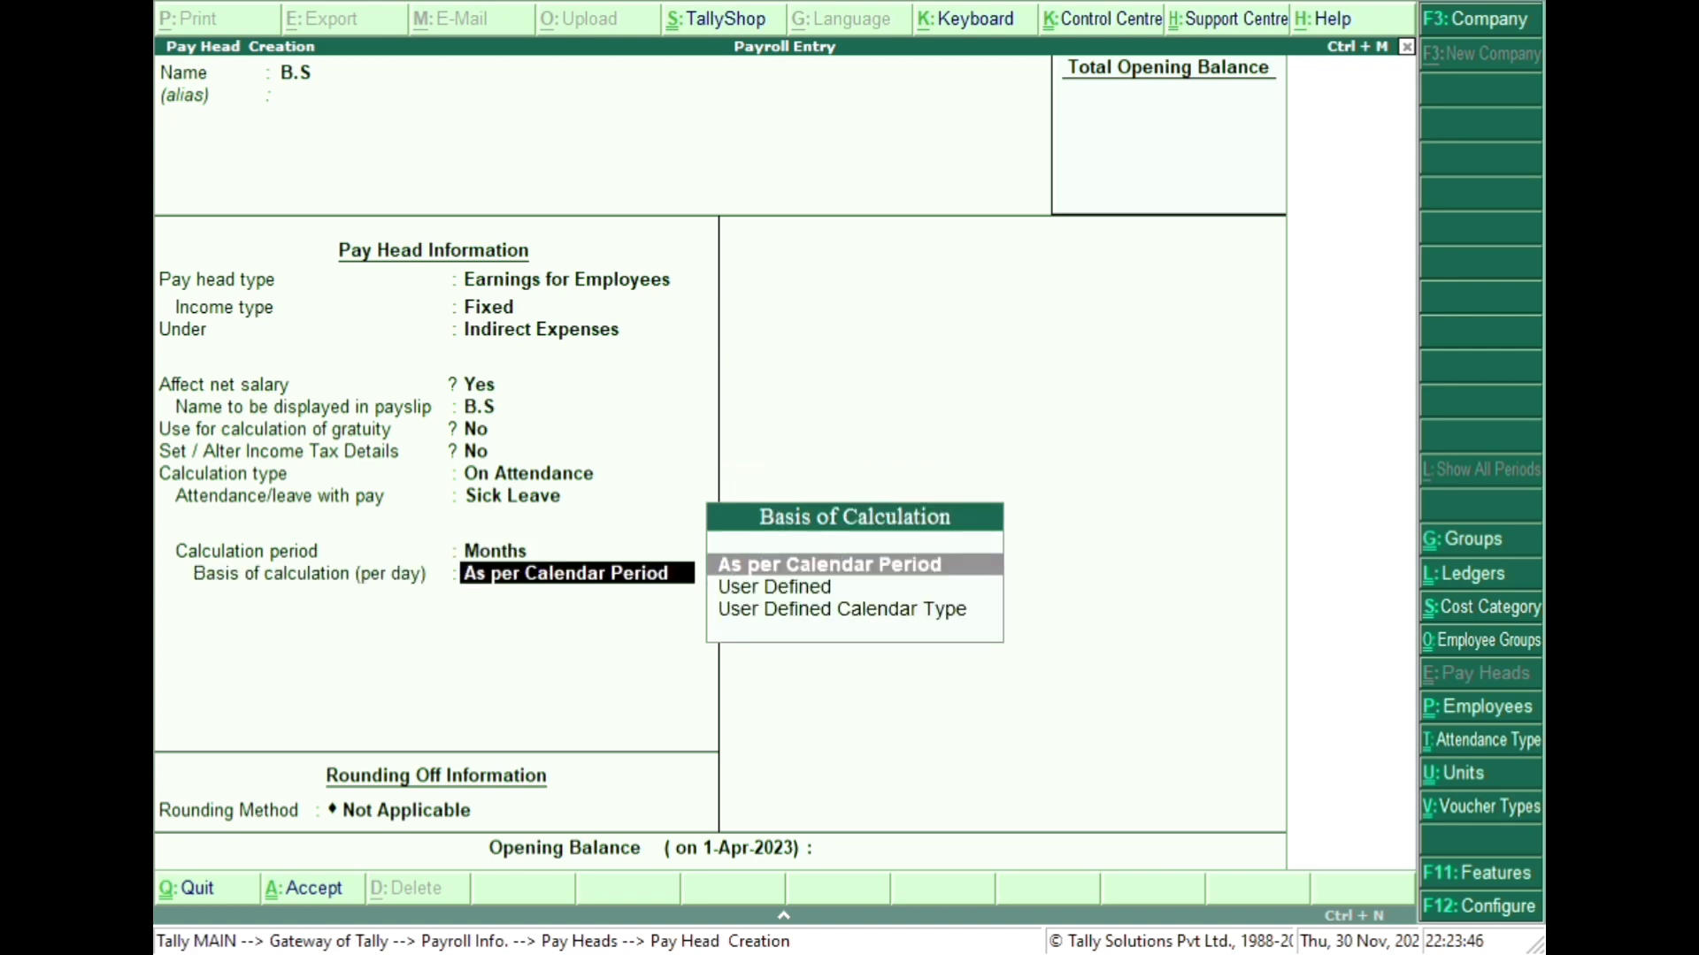
{"action": "key", "text": "Down"}
{"action": "key", "text": "Return"}
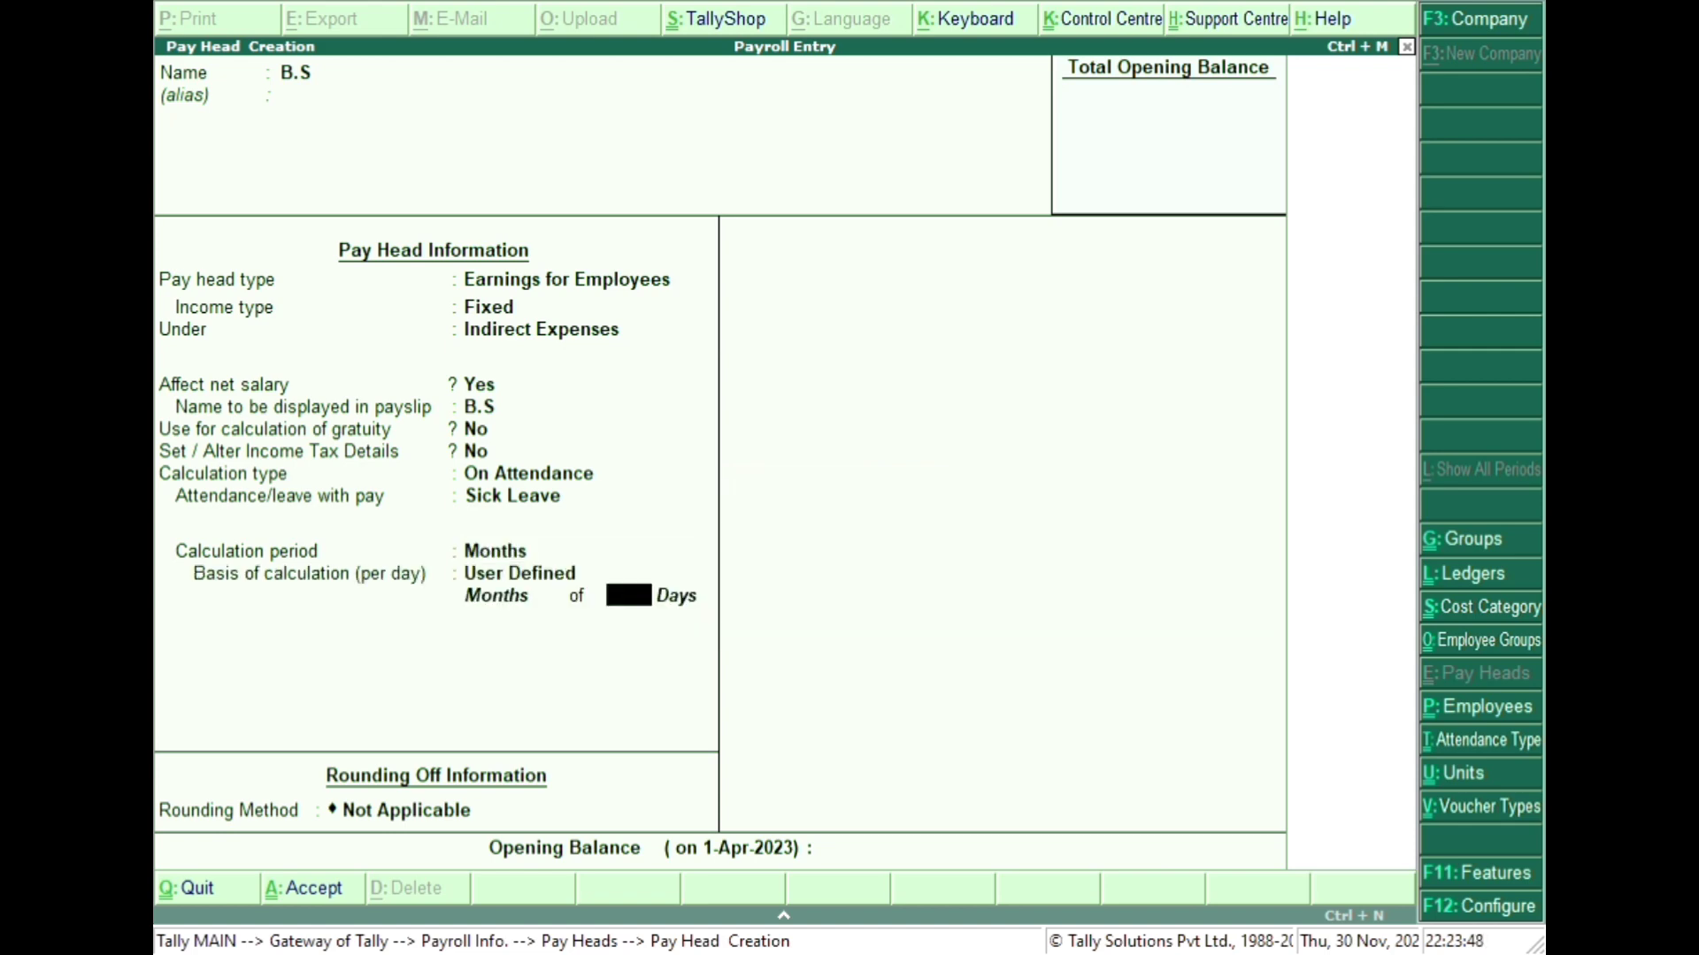
{"action": "type", "text": "30"}
{"action": "key", "text": "Return"}
{"action": "key", "text": "Return"}
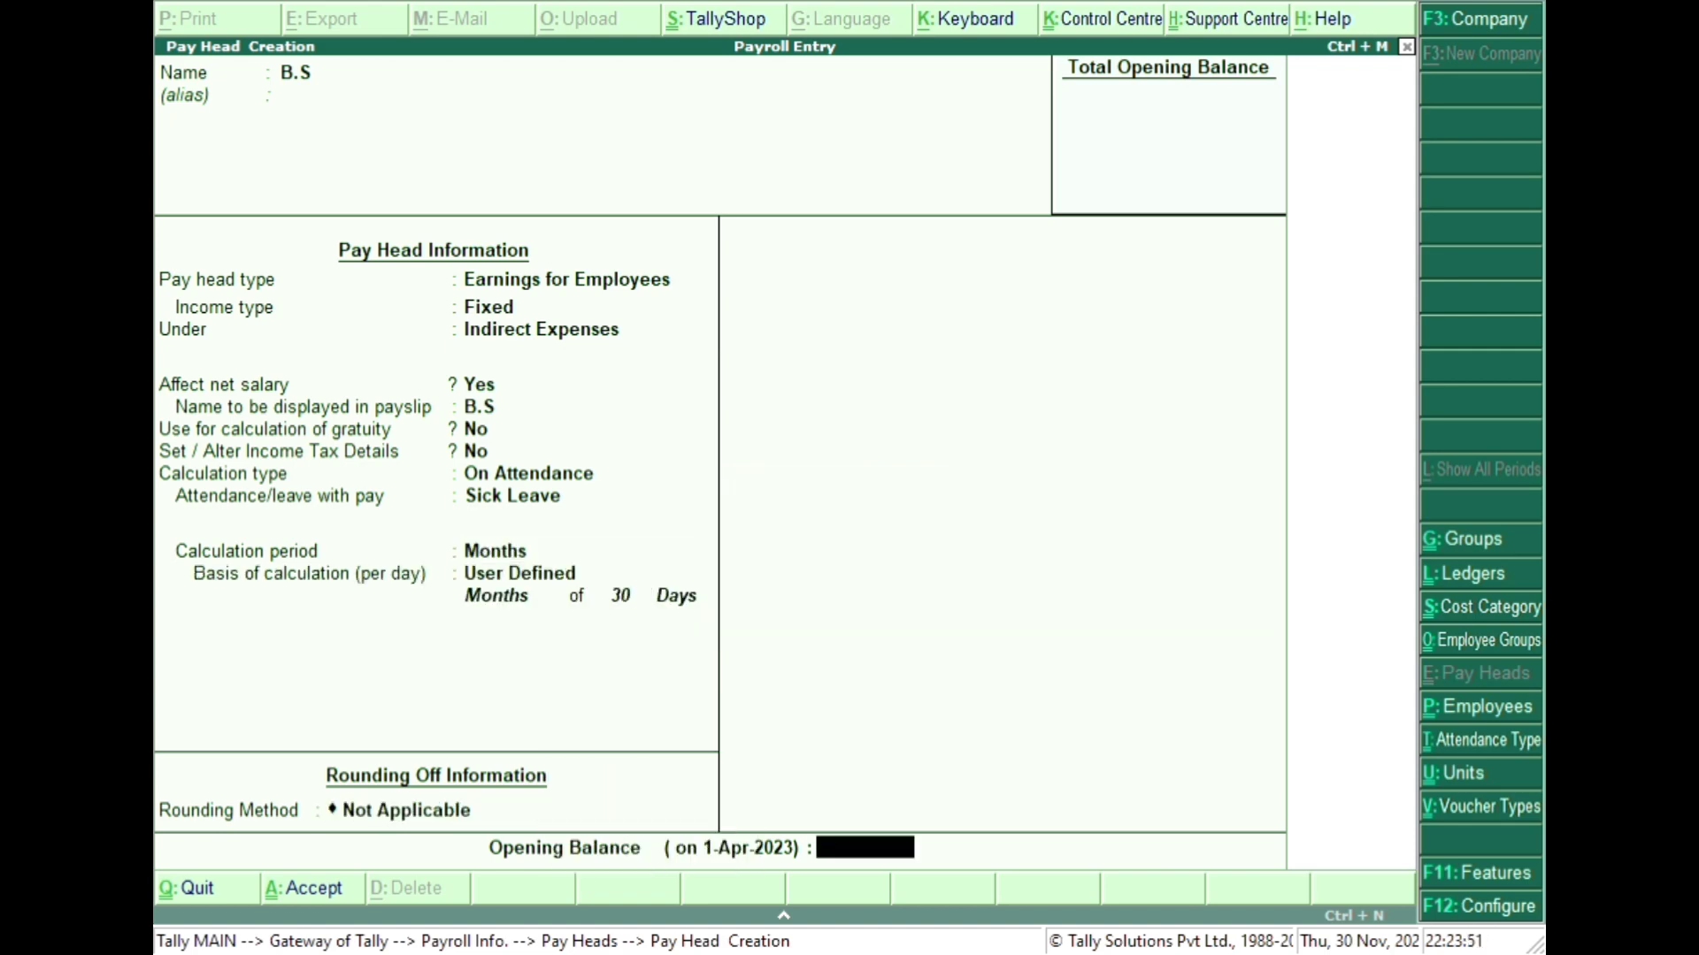
{"action": "key", "text": "Return"}
{"action": "key", "text": "y"}
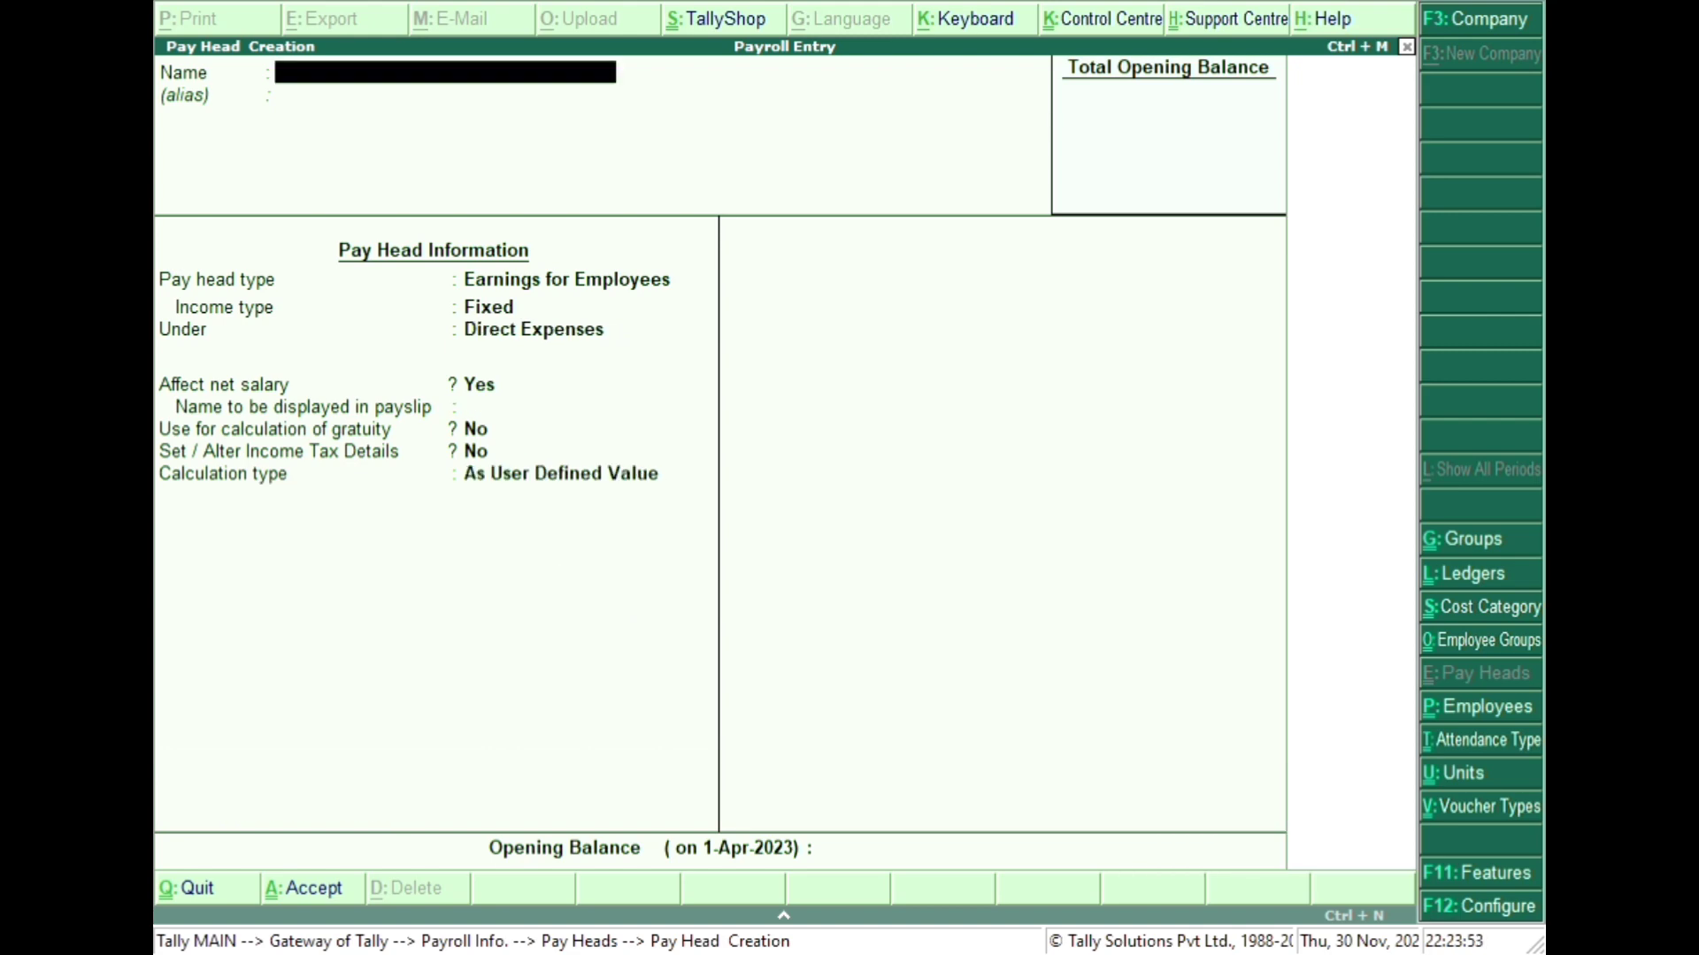
- Start a pay head named "T.A" as Earnings for Employees with Fixed income, under Indirect Expenses and affecting net salary
{"action": "type", "text": "T.A"}
{"action": "key", "text": "Return"}
{"action": "key", "text": "Return"}
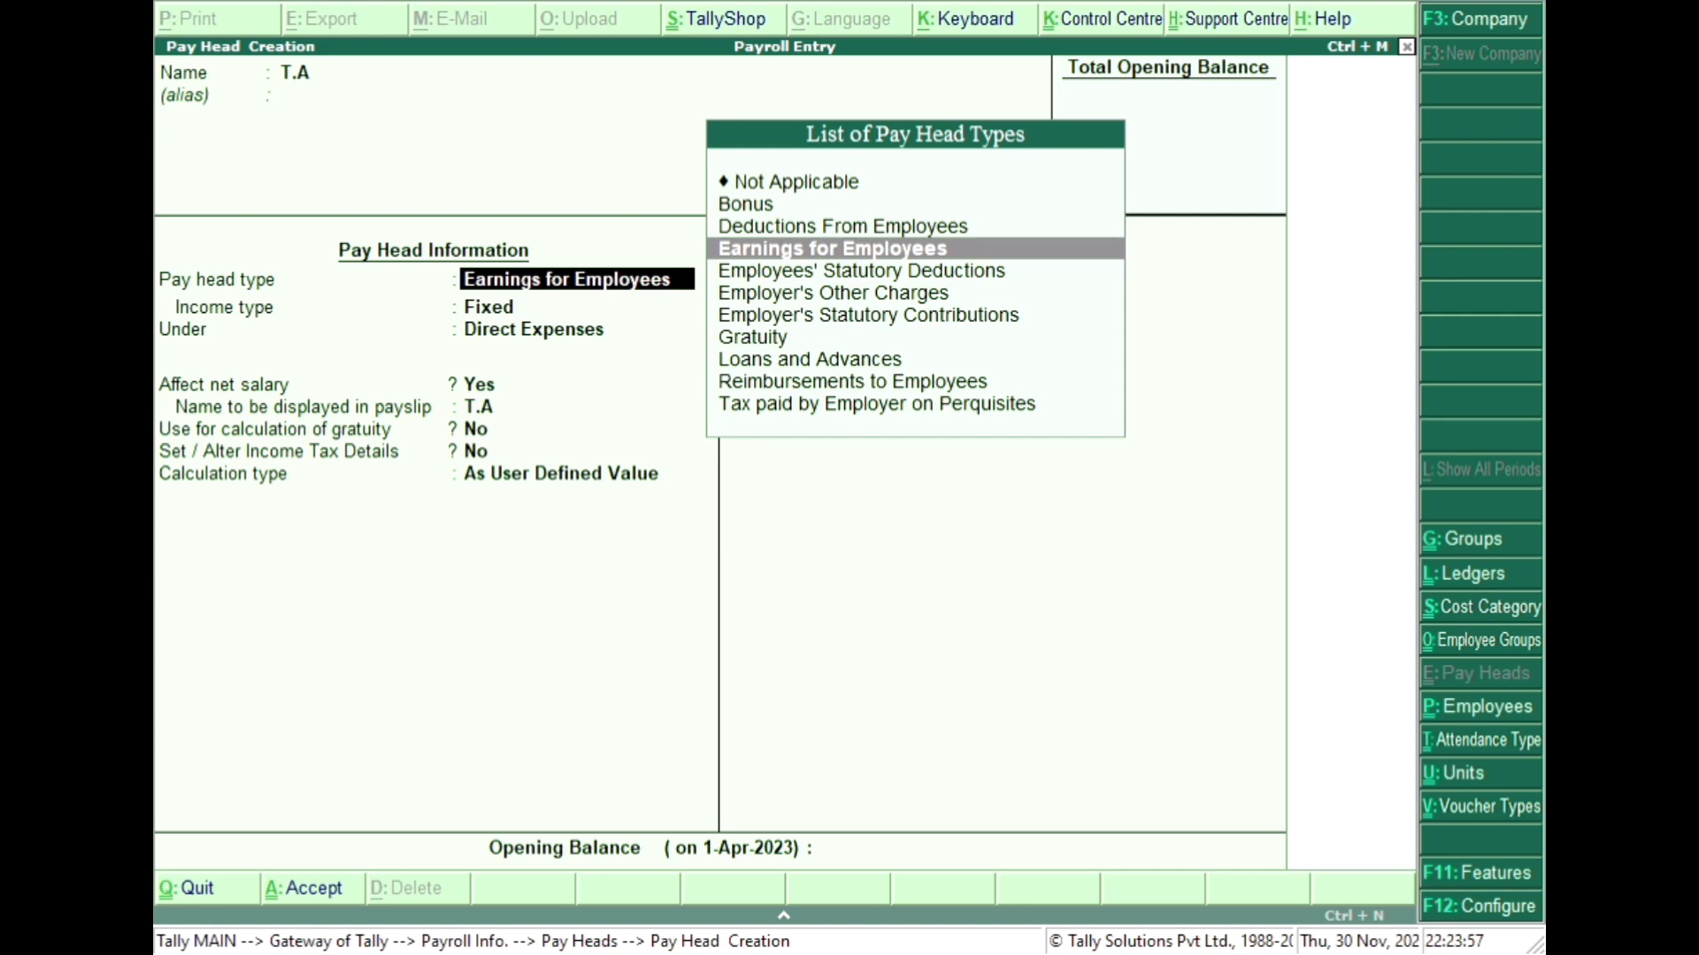
{"action": "key", "text": "Return"}
{"action": "key", "text": "Return"}
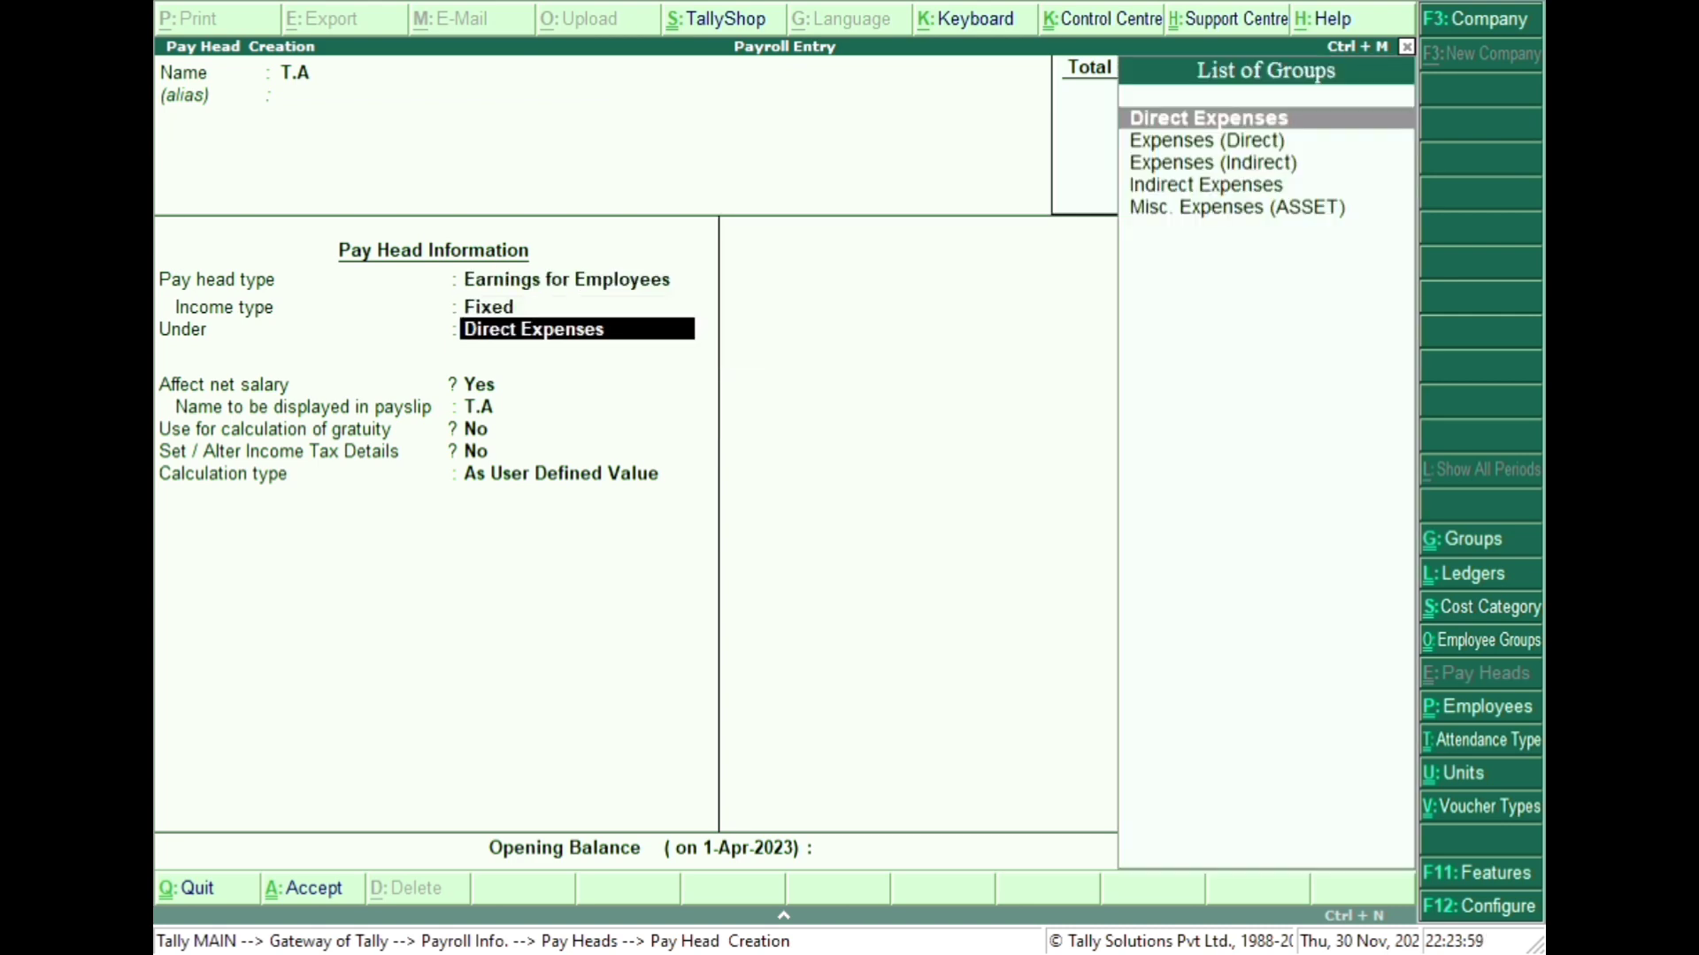
{"action": "key", "text": "Down"}
{"action": "key", "text": "Down"}
{"action": "key", "text": "Down"}
{"action": "key", "text": "Return"}
{"action": "key", "text": "Return"}
{"action": "key", "text": "Return"}
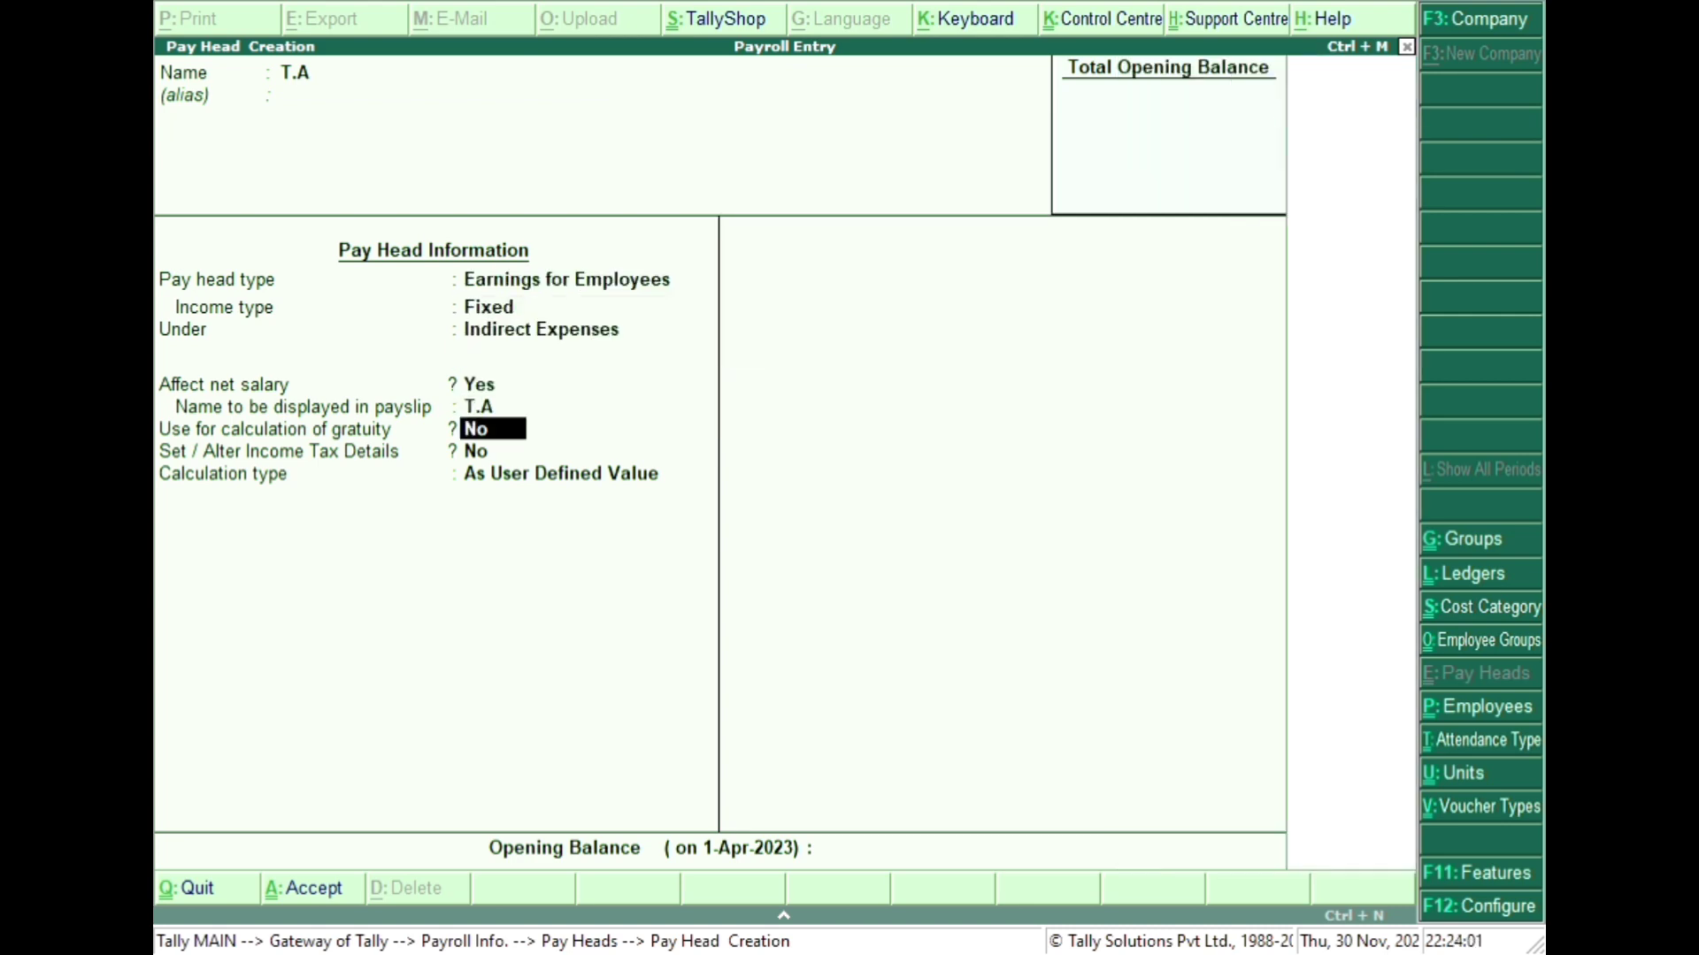
- Set the T.A calculation type to Flat Rate with the period Days and no rounding, and save the pay head
{"action": "key", "text": "Return"}
{"action": "key", "text": "Return"}
{"action": "key", "text": "Down"}
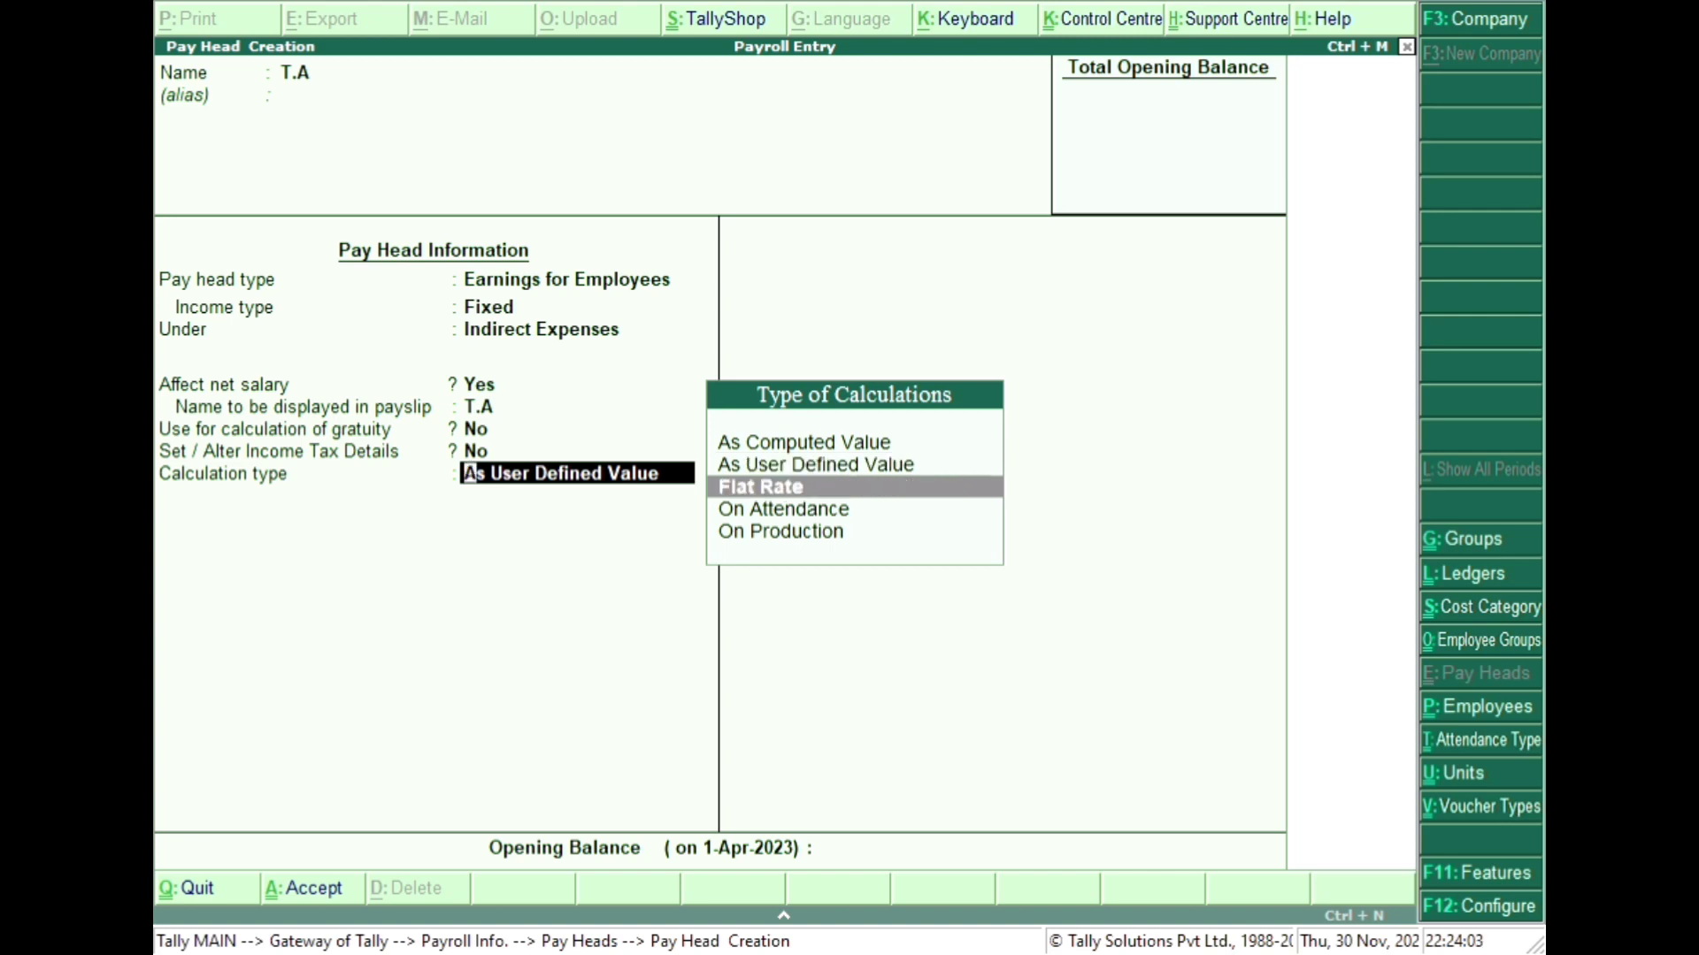
{"action": "key", "text": "Return"}
{"action": "key", "text": "Return"}
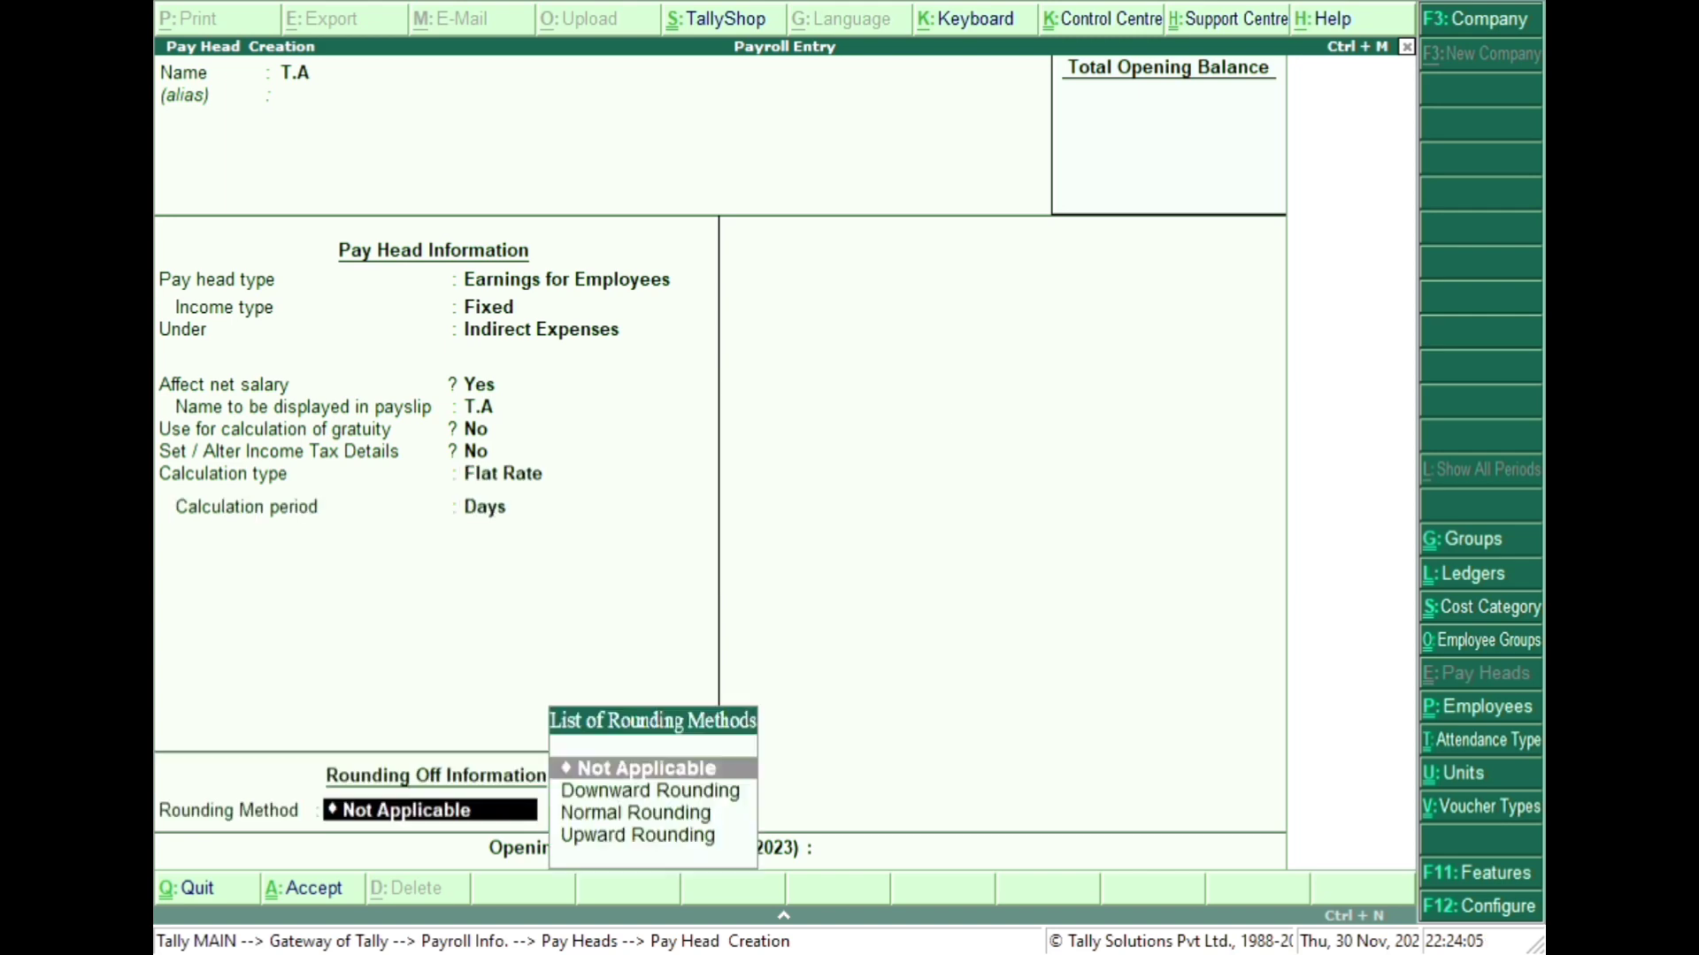
{"action": "key", "text": "Return"}
{"action": "key", "text": "Return"}
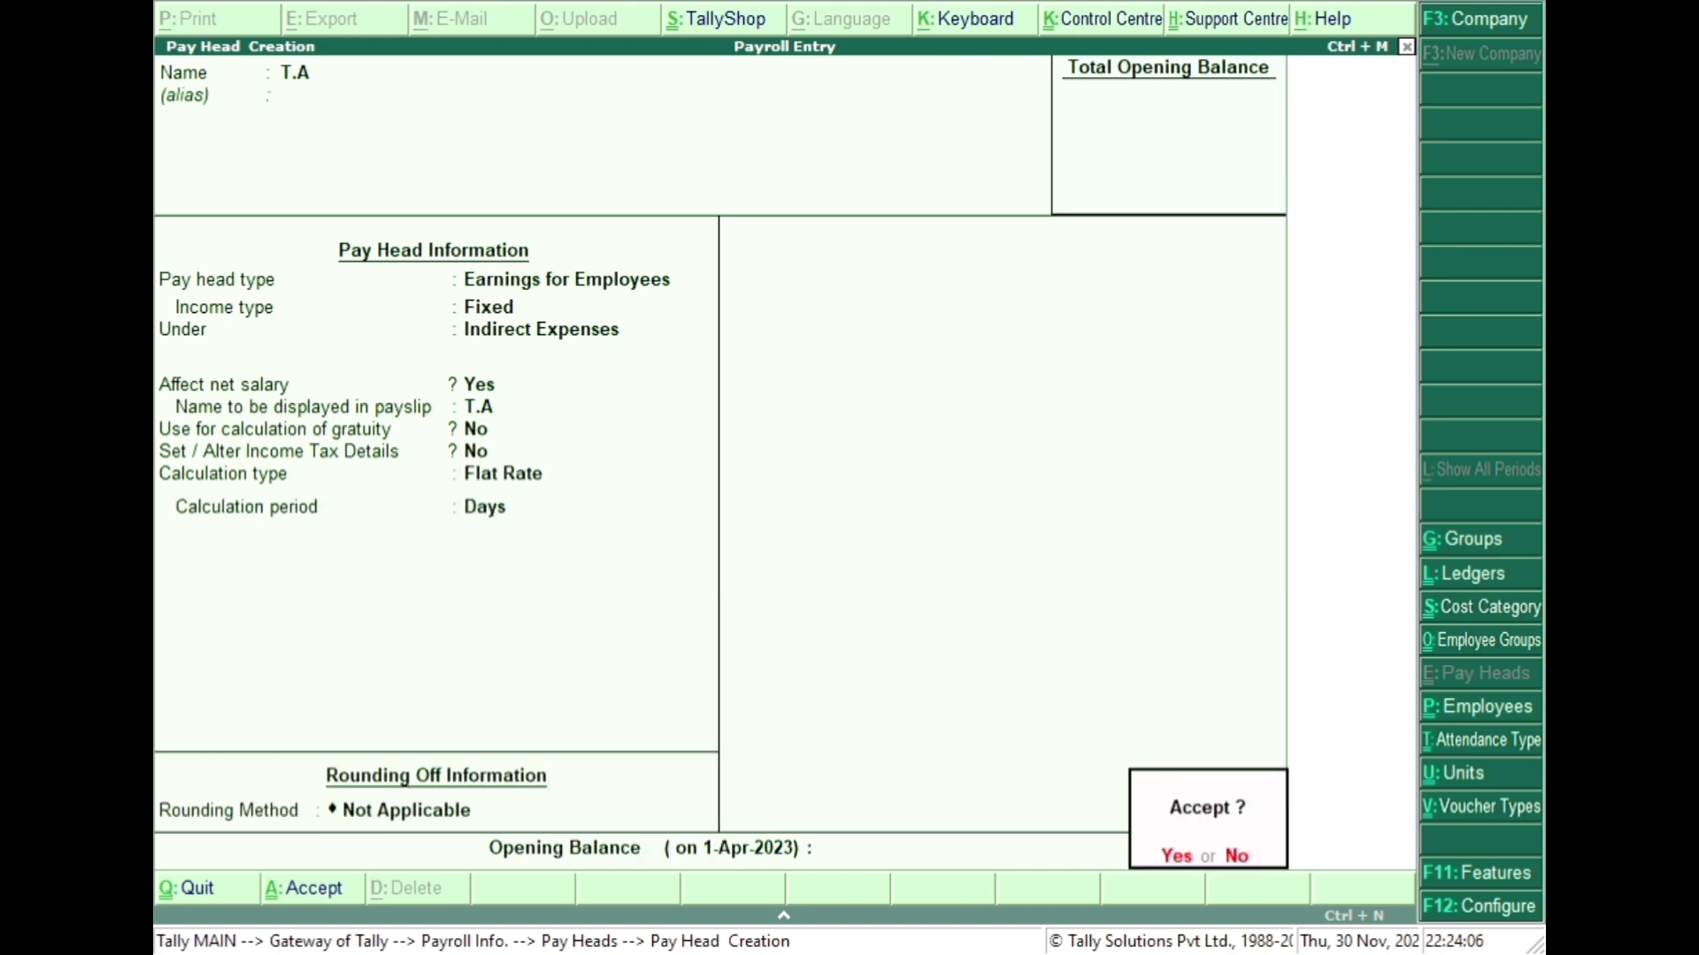
{"action": "key", "text": "Return"}
- Start a pay head named "Professional Tax" with the pay head type Employees' Statutory Deductions
{"action": "type", "text": "Prof"}
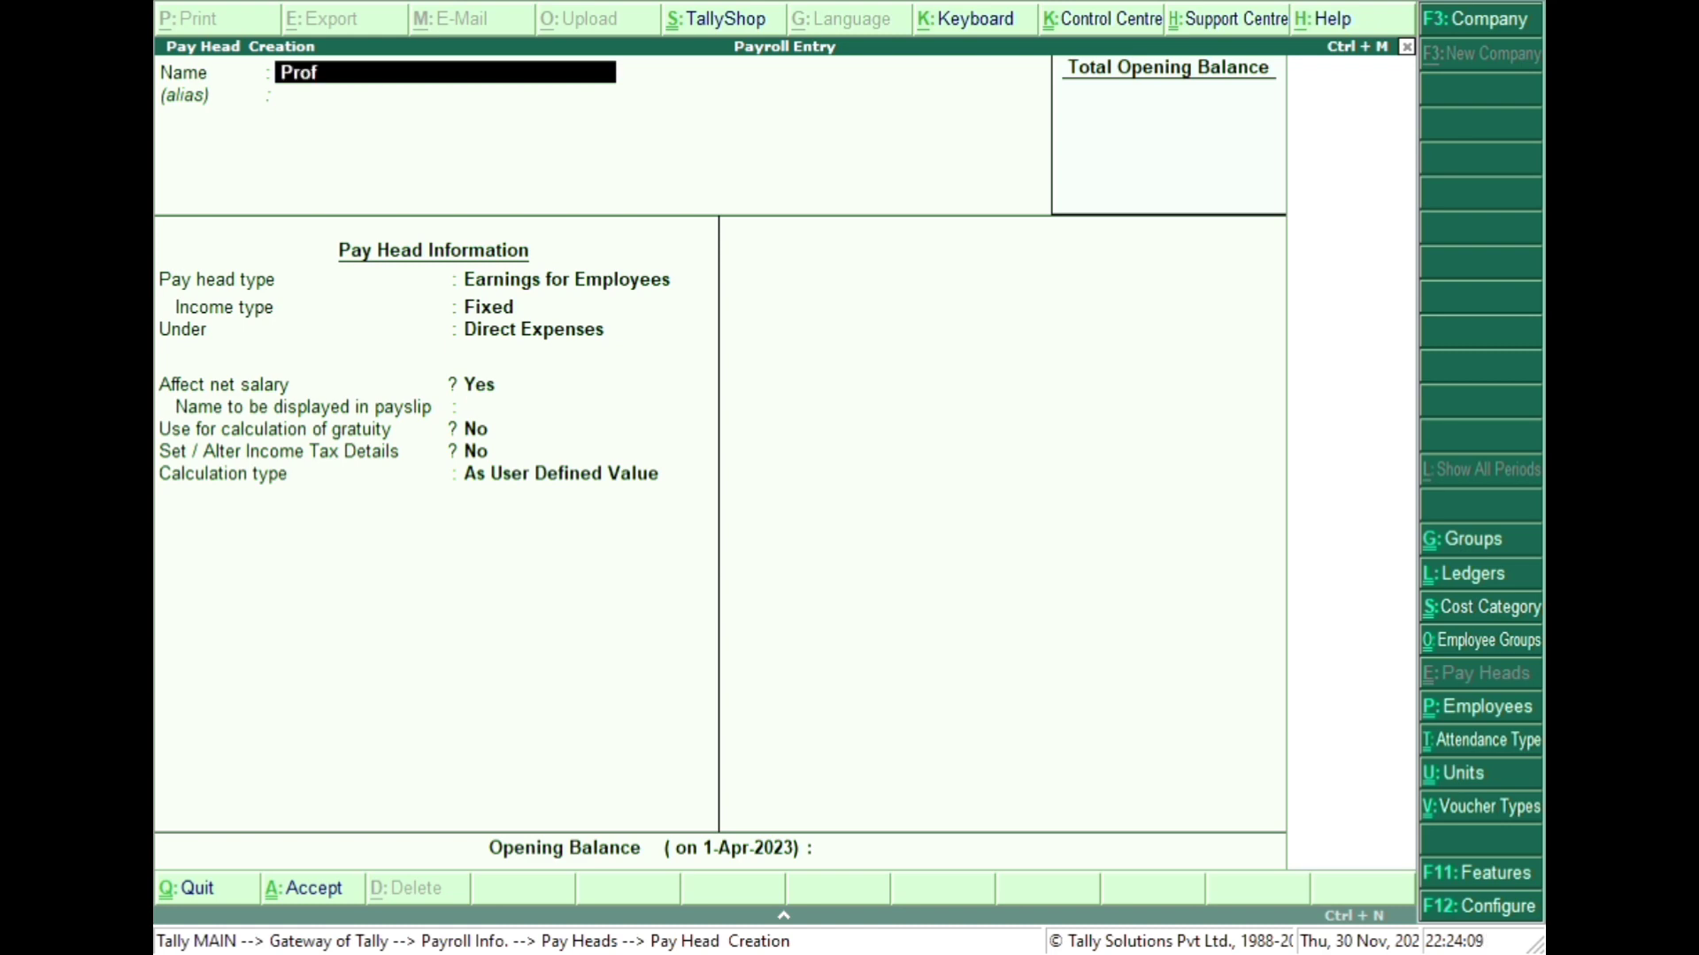
{"action": "type", "text": "essional Tax"}
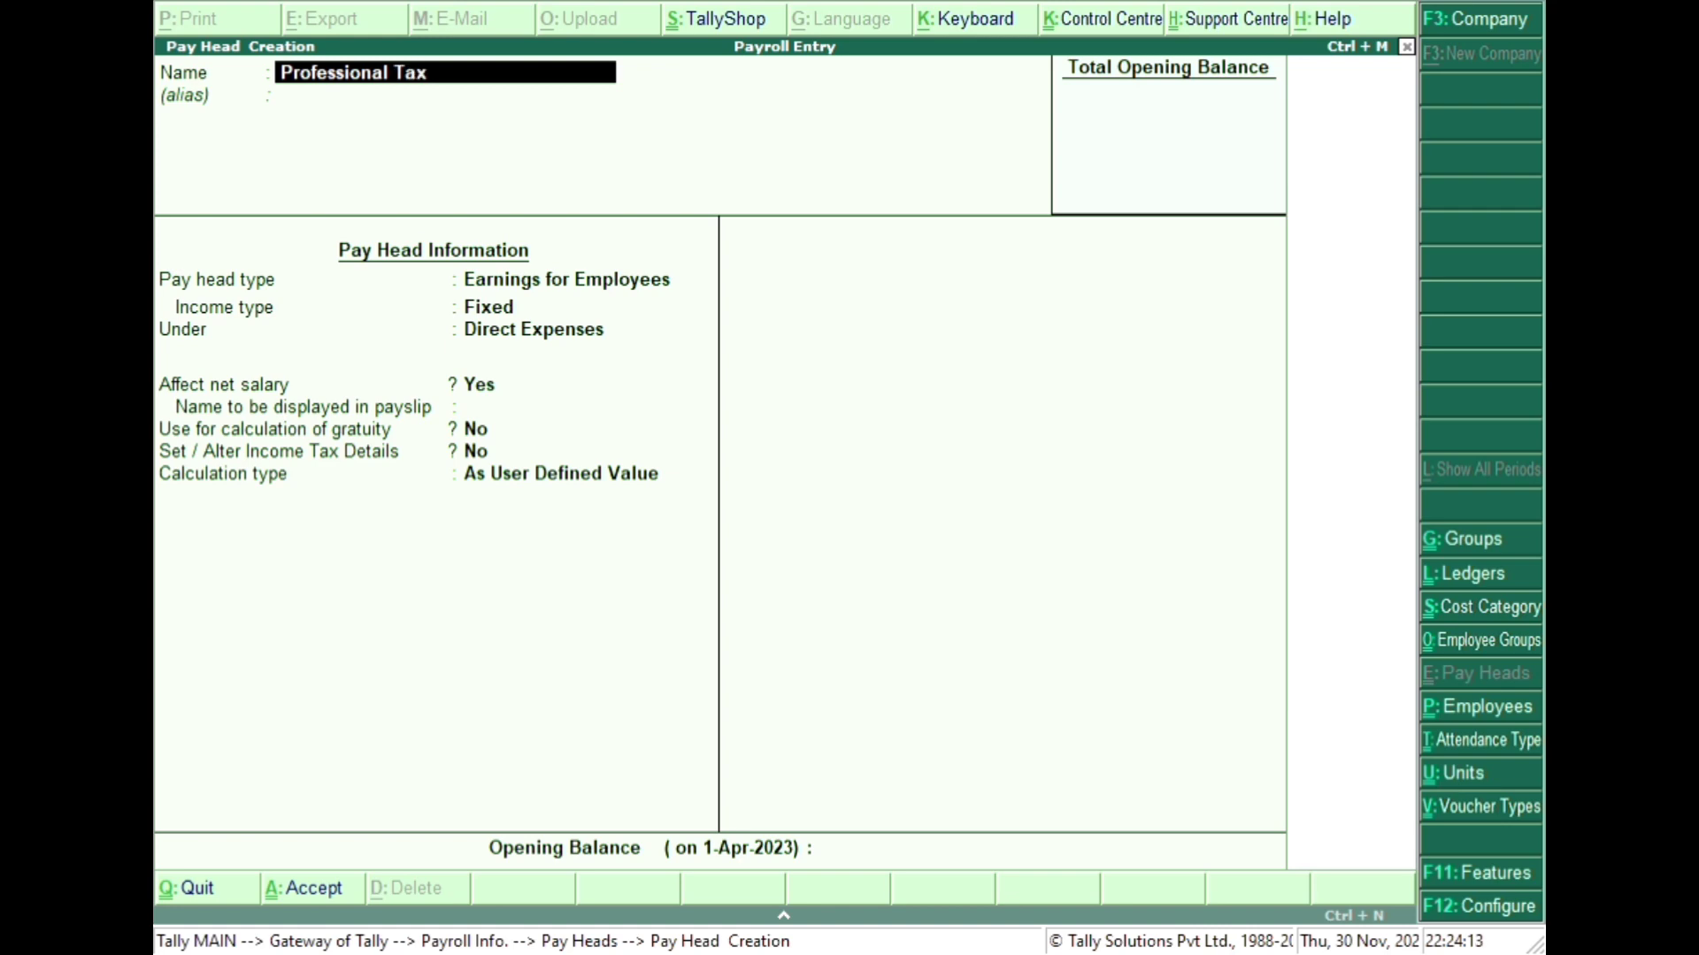
{"action": "key", "text": "Return"}
{"action": "key", "text": "Return"}
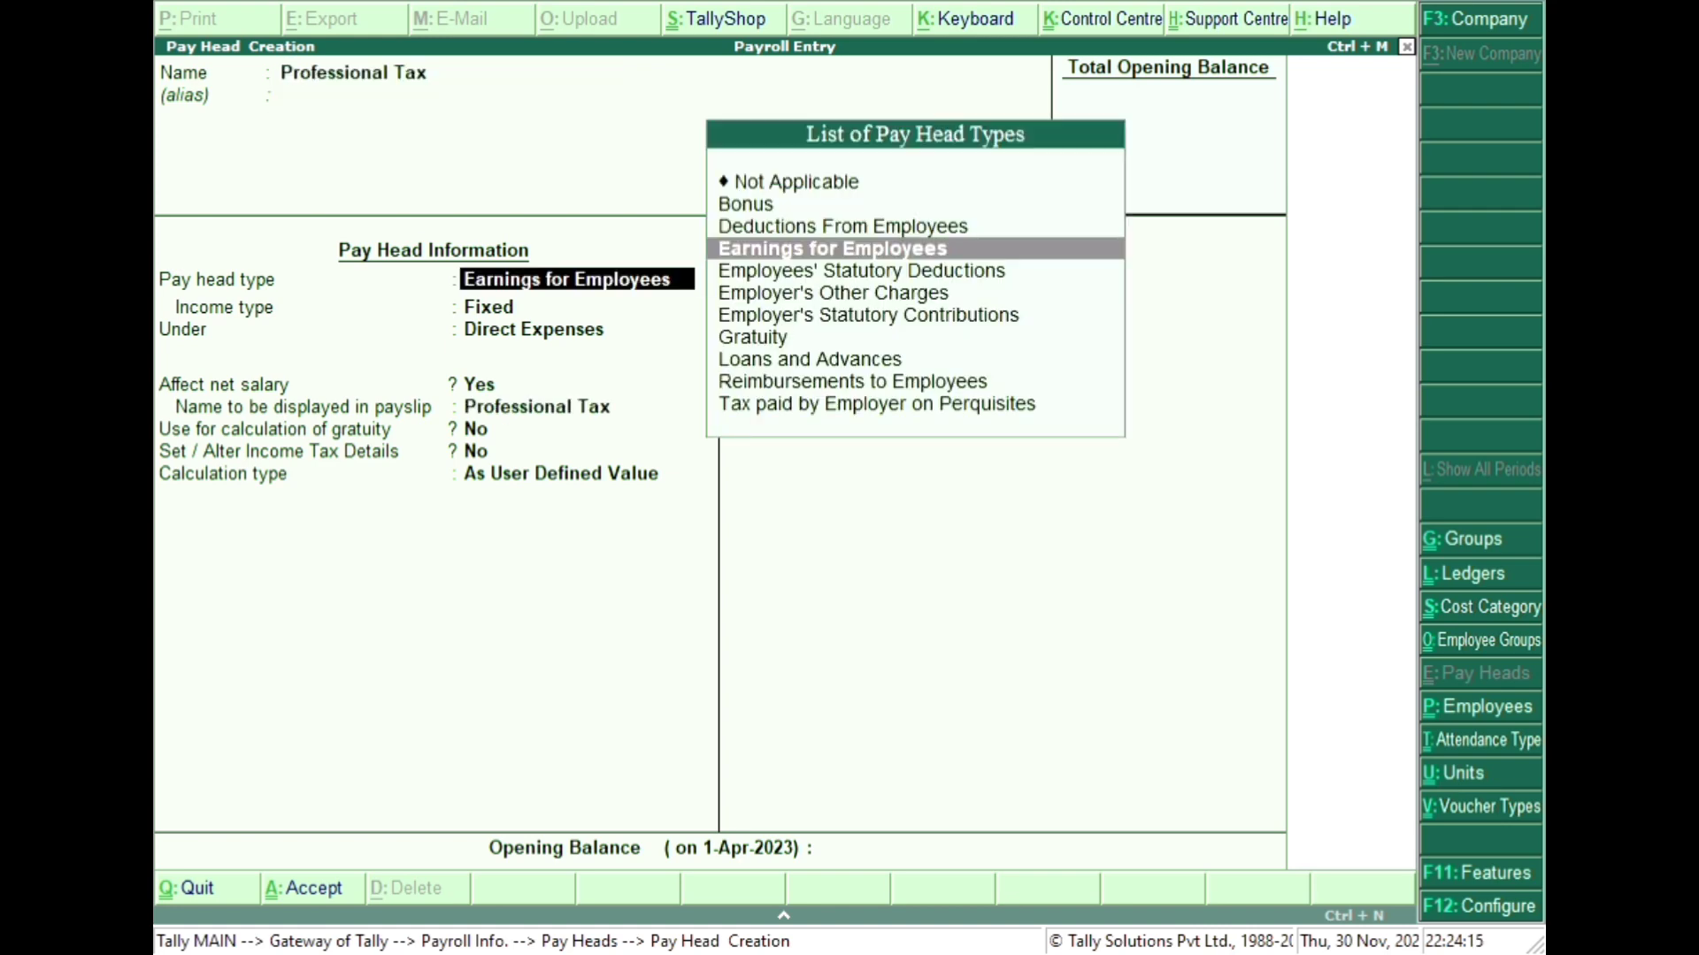
{"action": "left_click", "coordinate": [877, 271]}
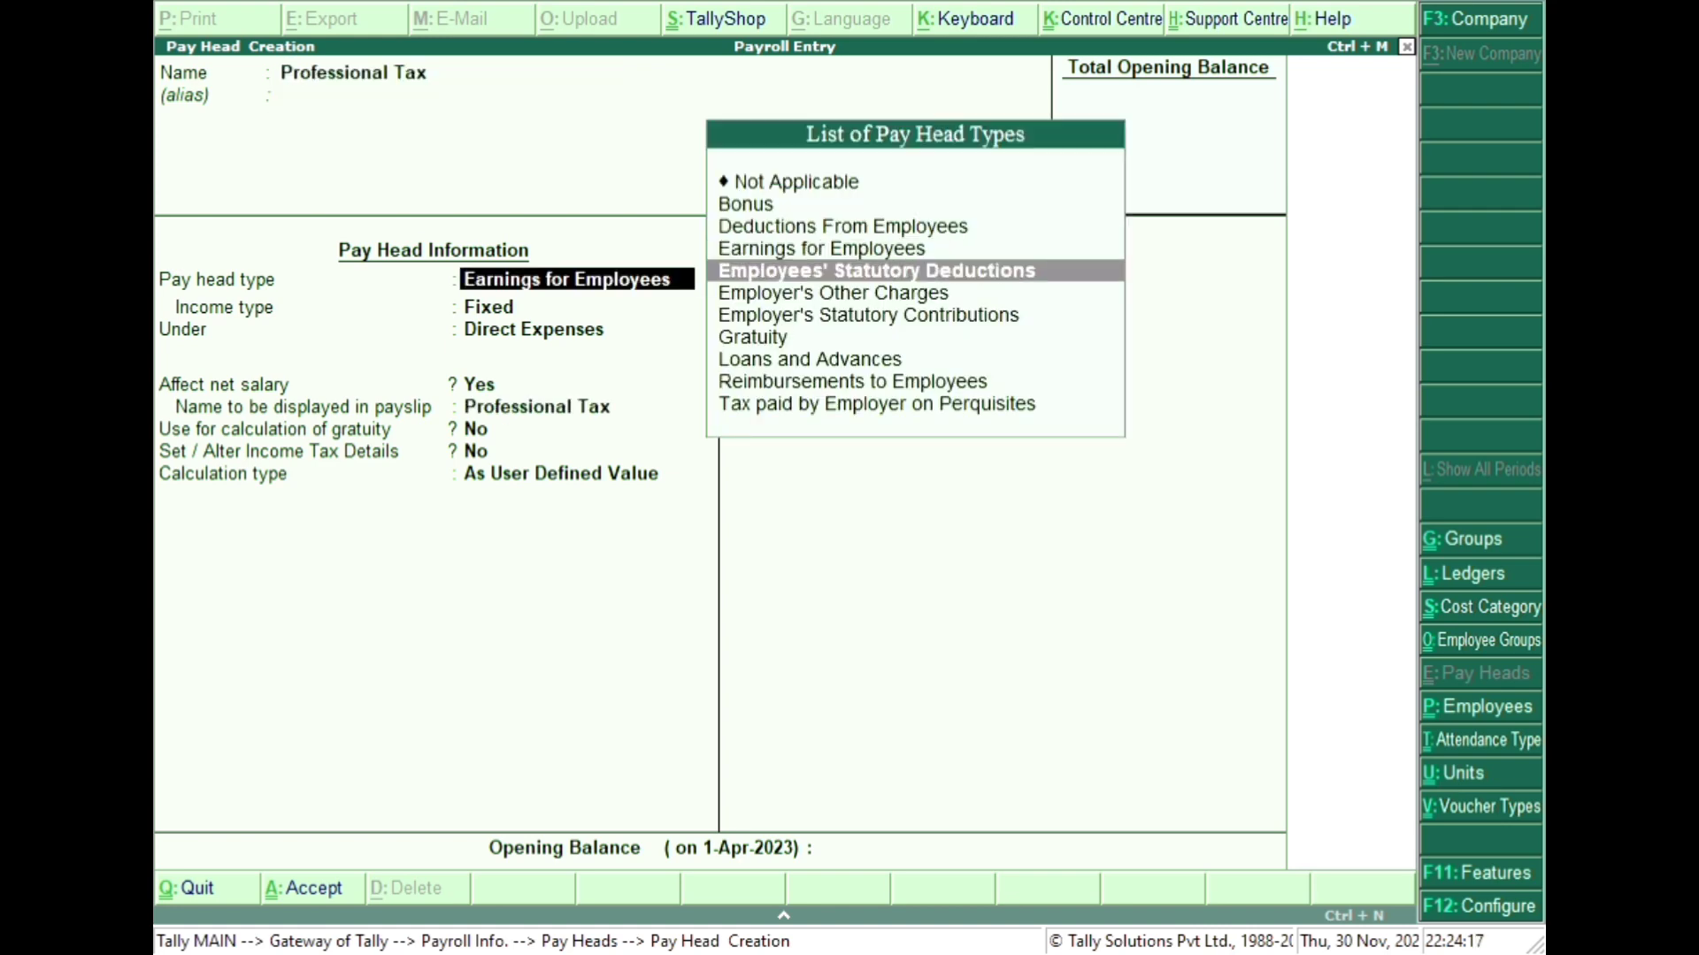
{"action": "key", "text": "Return"}
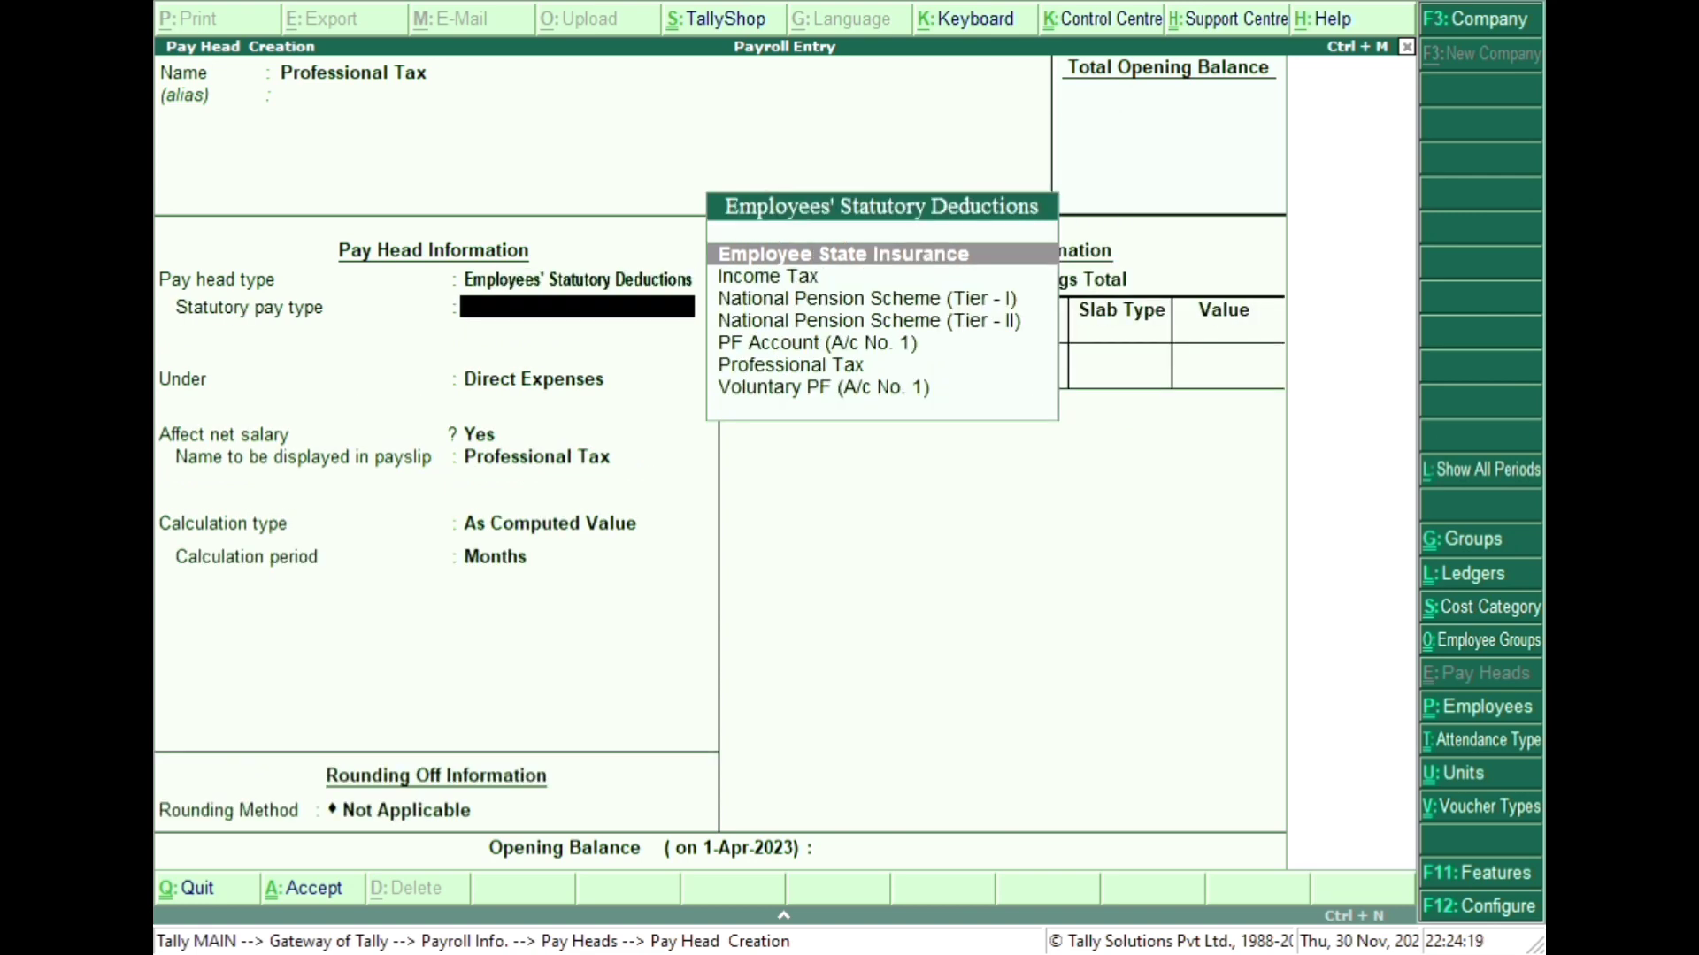
- Set the statutory pay type to Professional Tax and place the pay head under Duties & Taxes, affecting net salary
{"action": "key", "text": "Down"}
{"action": "key", "text": "Down"}
{"action": "key", "text": "Down"}
{"action": "key", "text": "Down"}
{"action": "key", "text": "Down"}
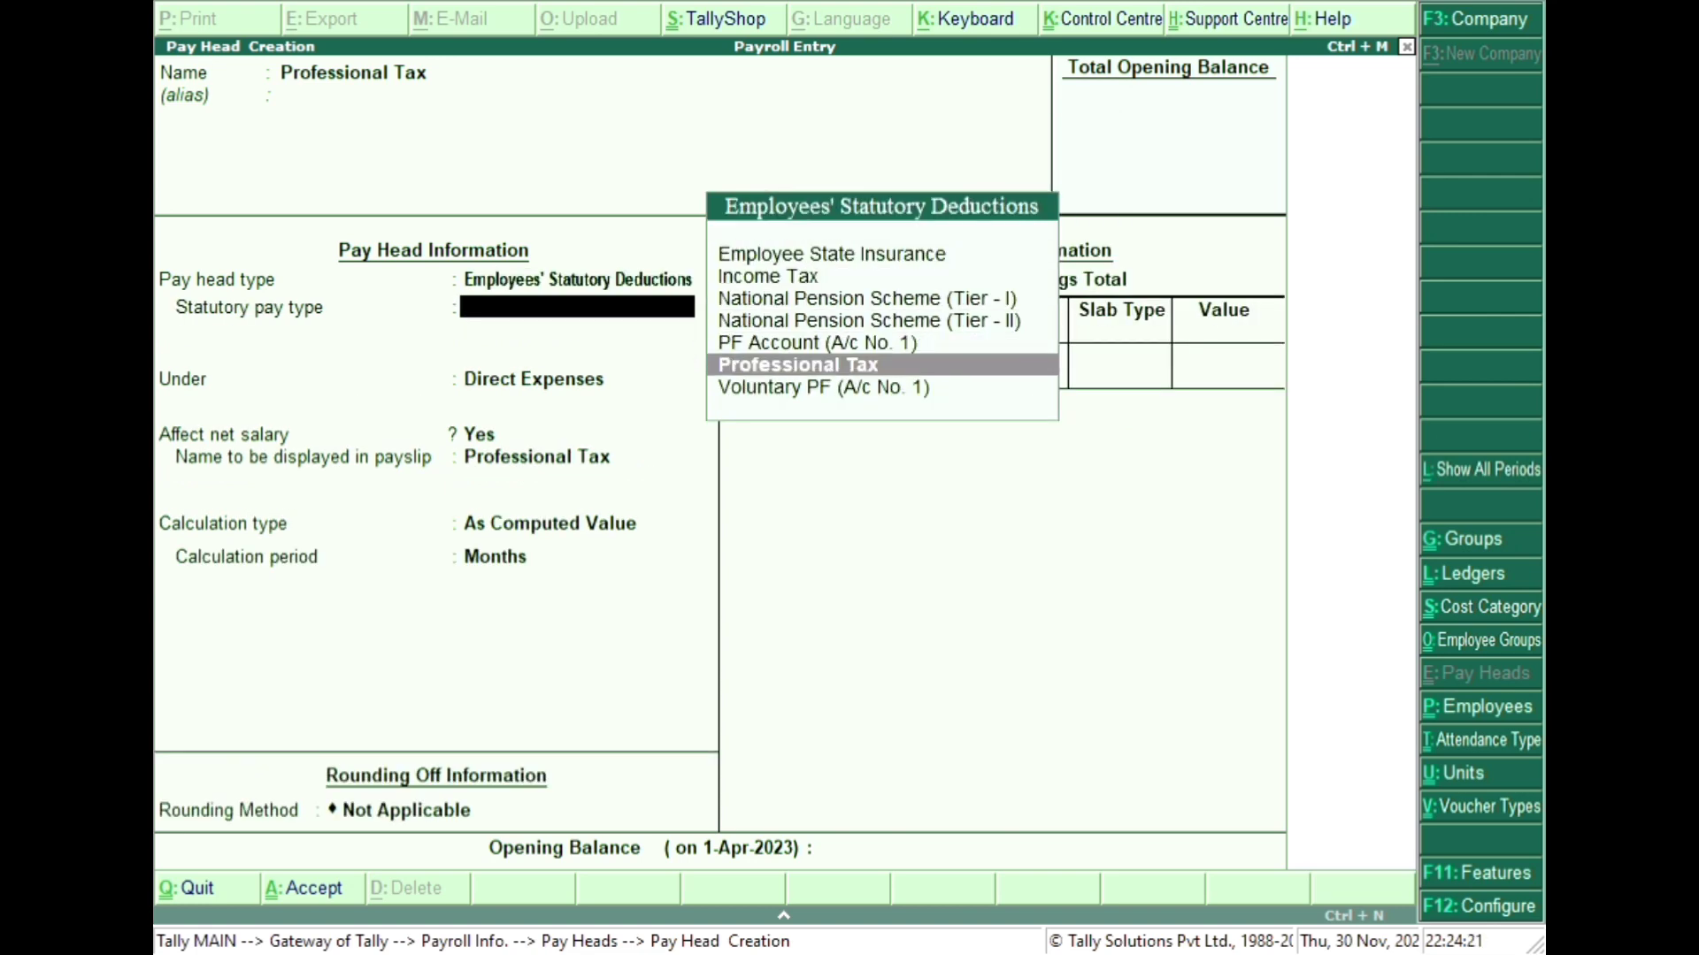
{"action": "key", "text": "Return"}
{"action": "key", "text": "Return"}
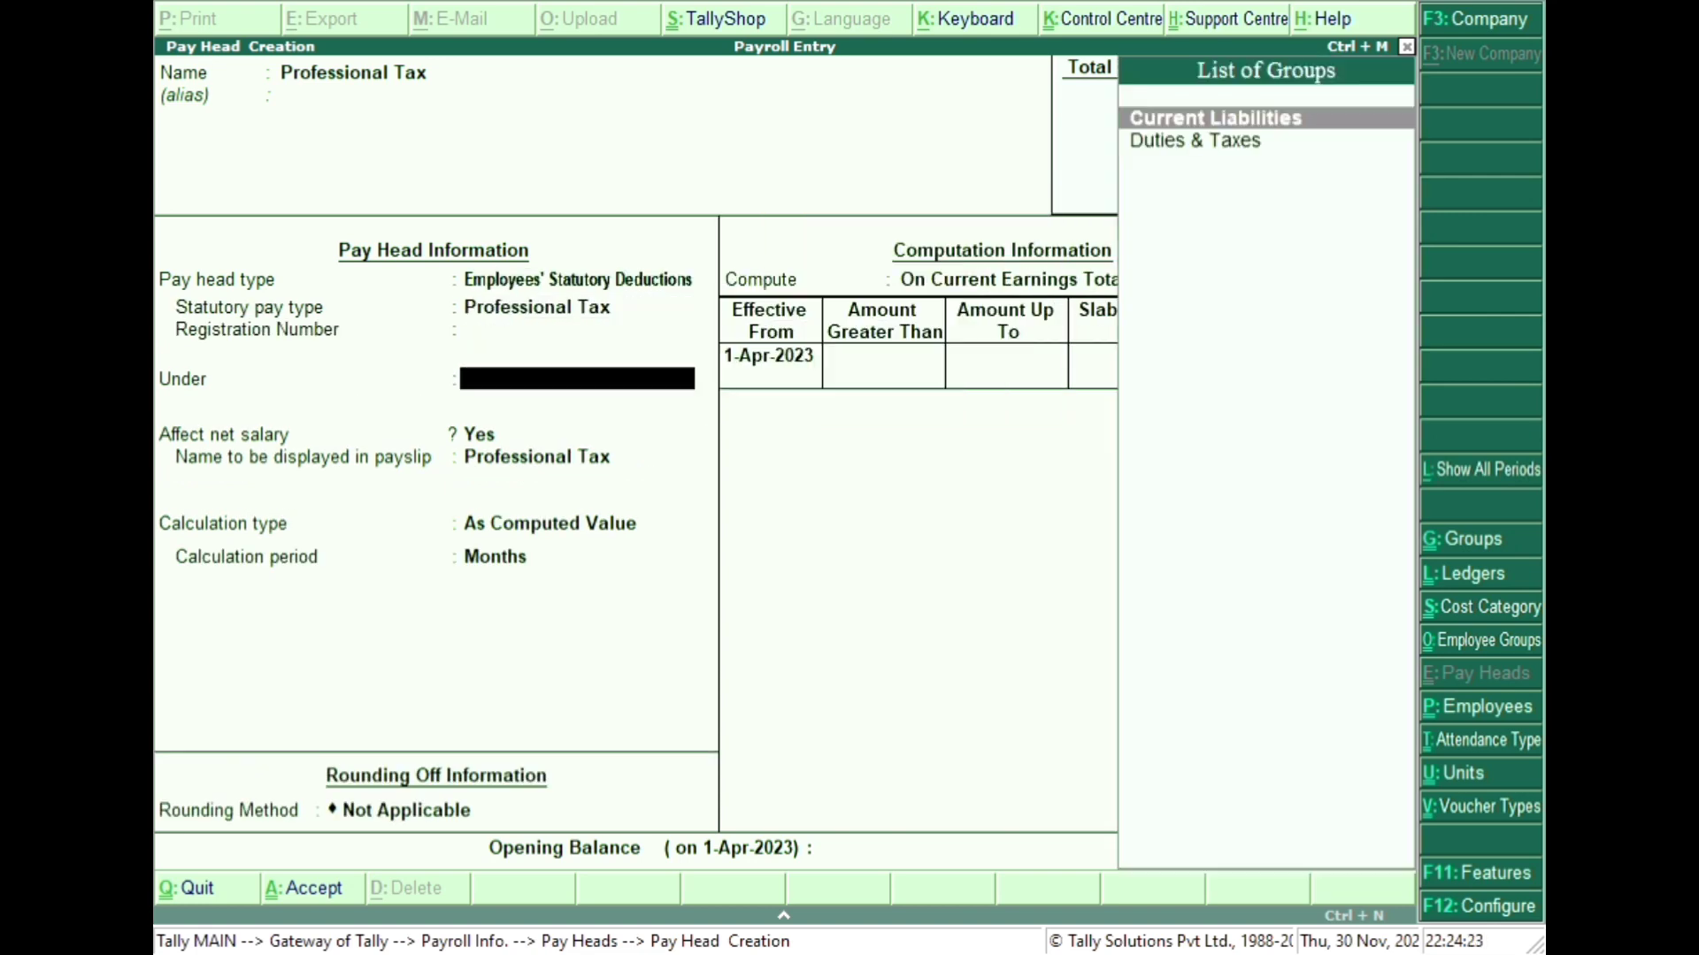
{"action": "key", "text": "Down"}
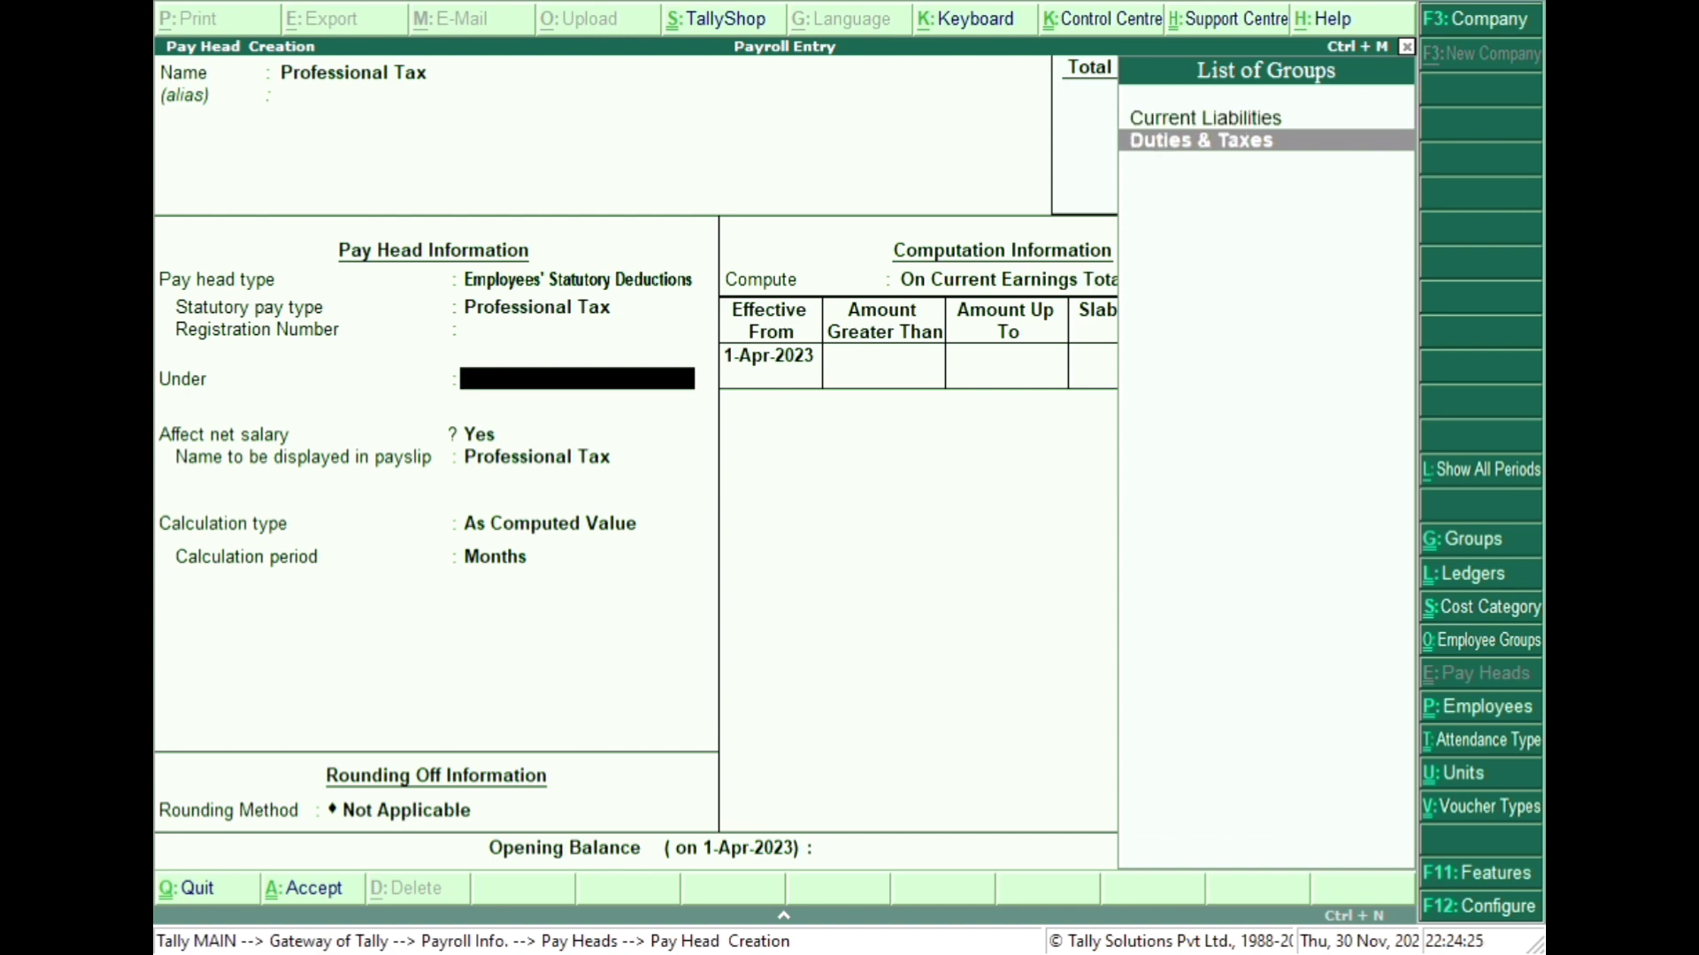
{"action": "key", "text": "Return"}
{"action": "key", "text": "Return"}
{"action": "key", "text": "Return"}
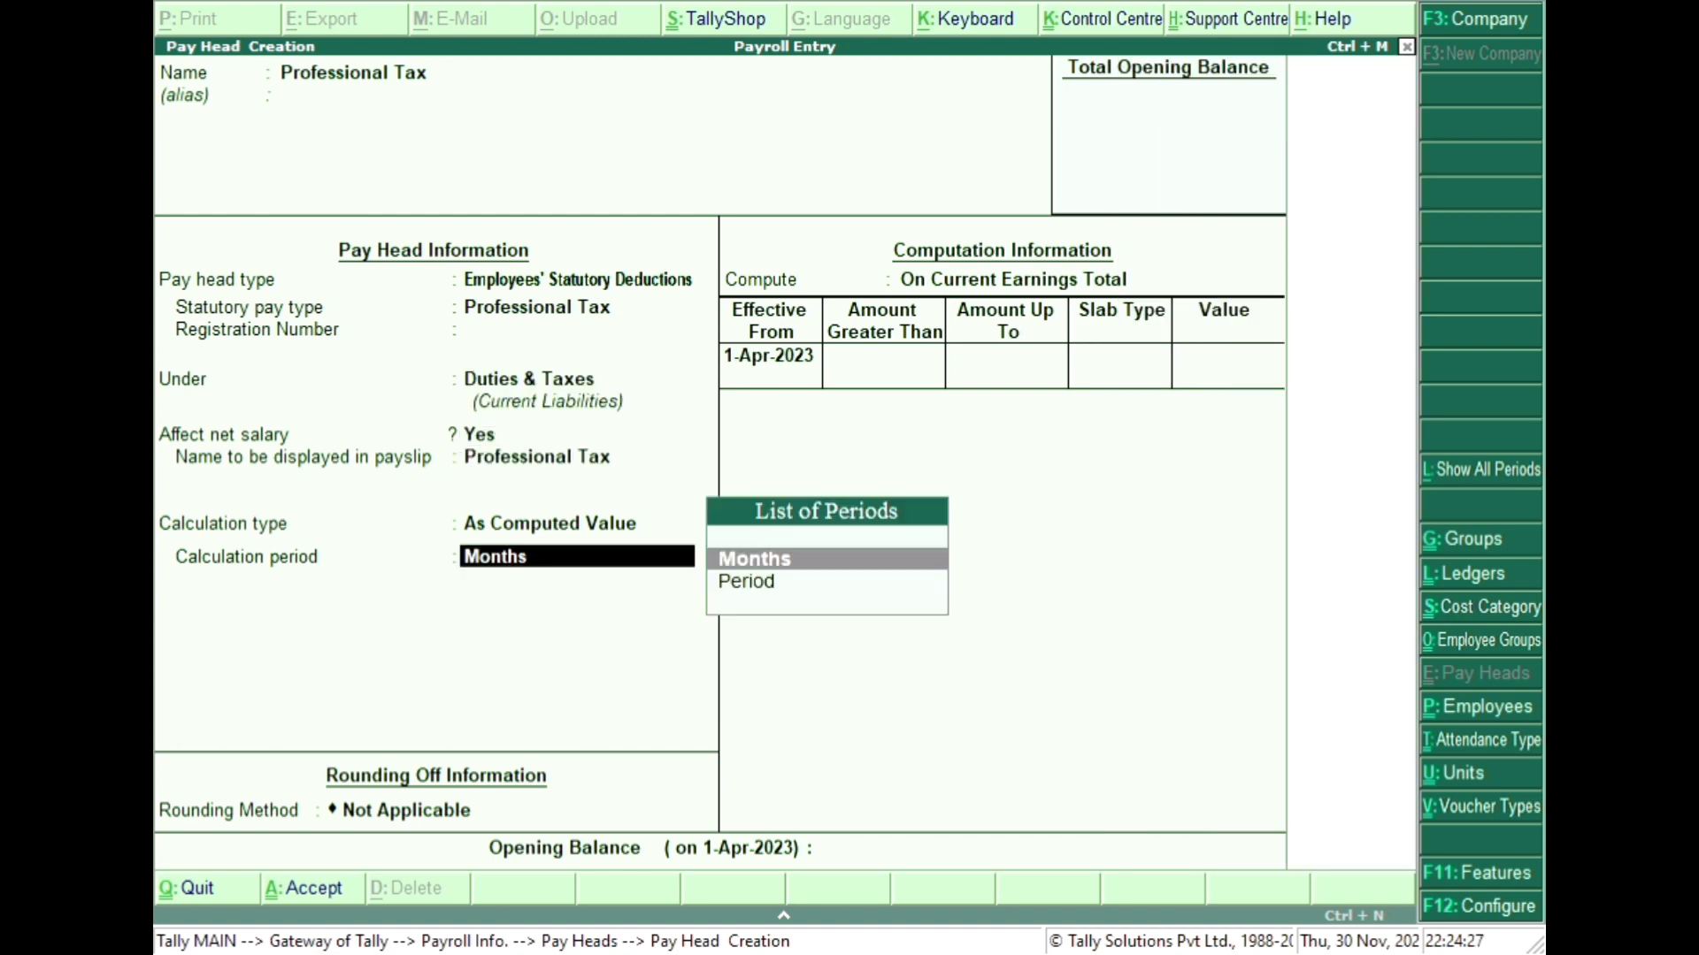
- Keep the calculation period at Months without rounding, and compute Professional Tax on the Current SubTotal
{"action": "key", "text": "Return"}
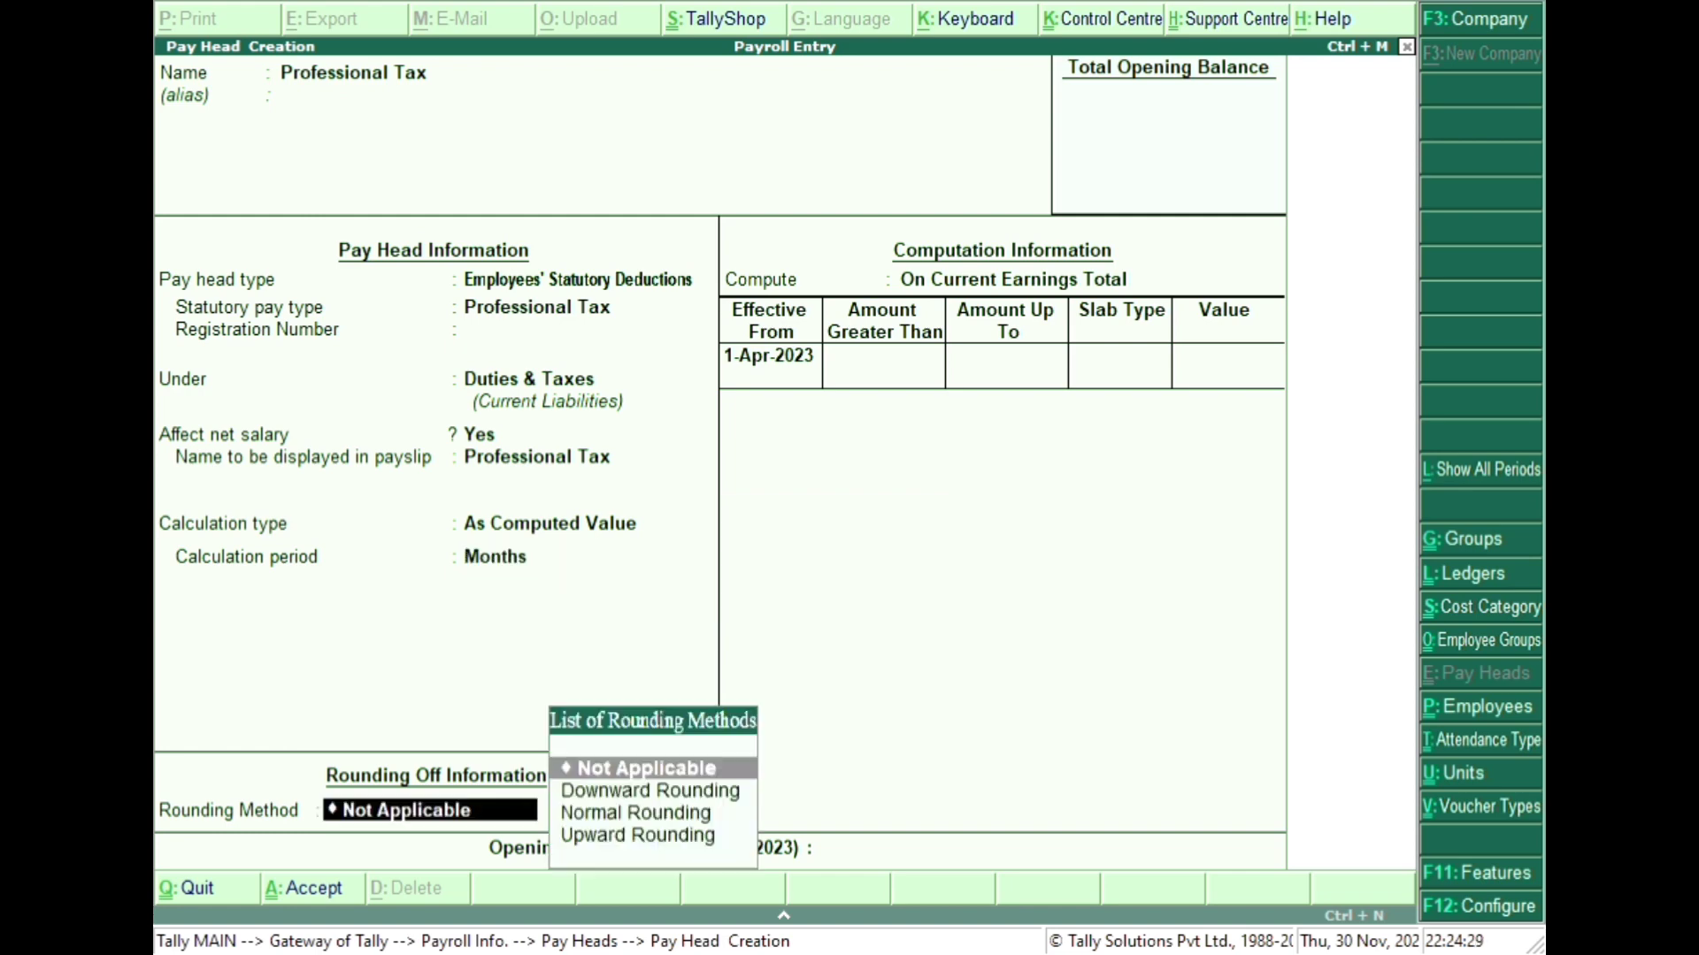
{"action": "key", "text": "Return"}
{"action": "key", "text": "Down"}
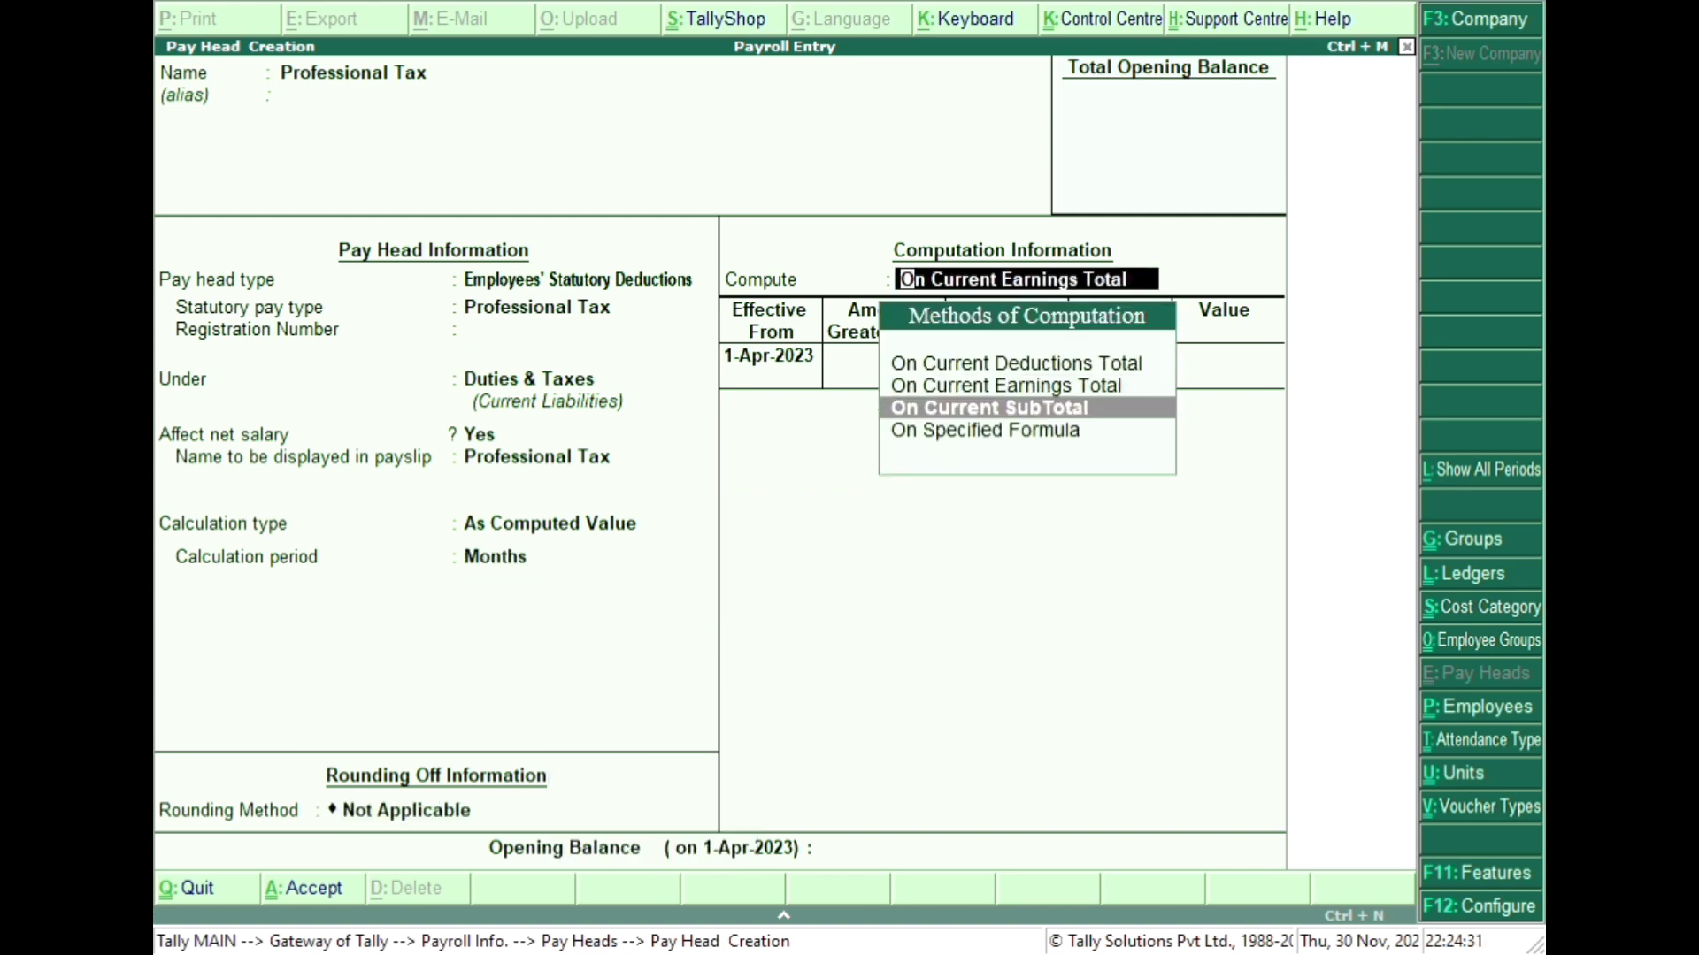
{"action": "key", "text": "Return"}
{"action": "key", "text": "Return"}
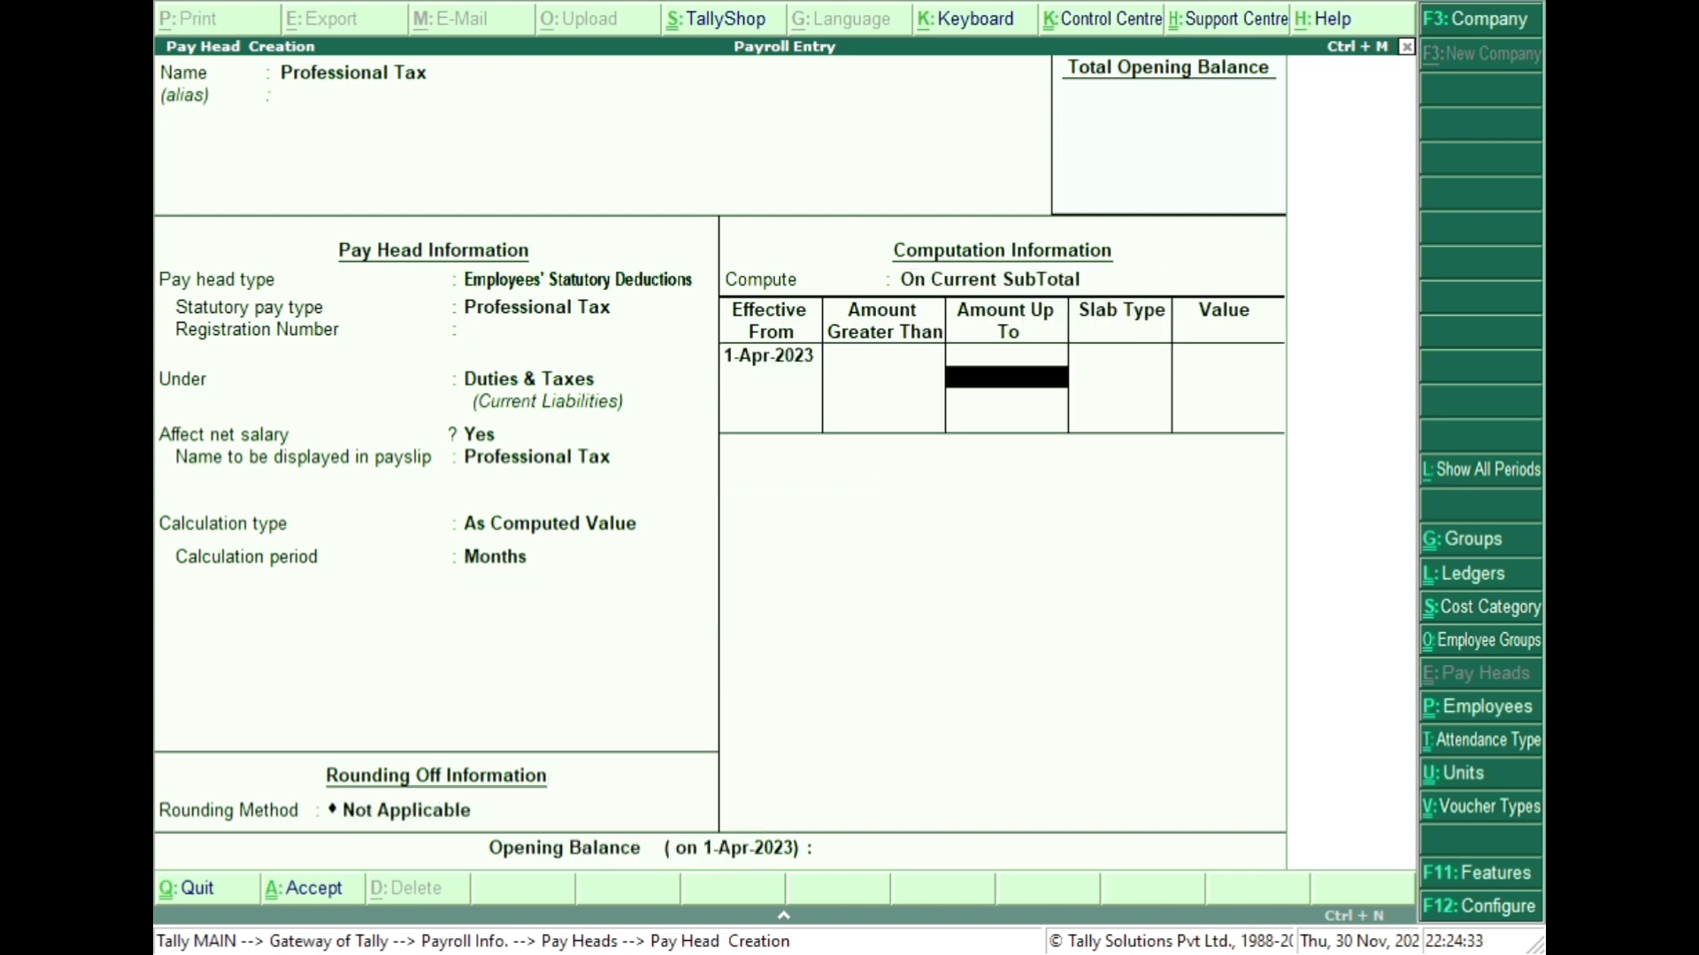
- Define the first Professional Tax slab for amounts up to 10,000 as Percentage, leaving its value at 0 %
{"action": "type", "text": "1000"}
{"action": "key", "text": "Return"}
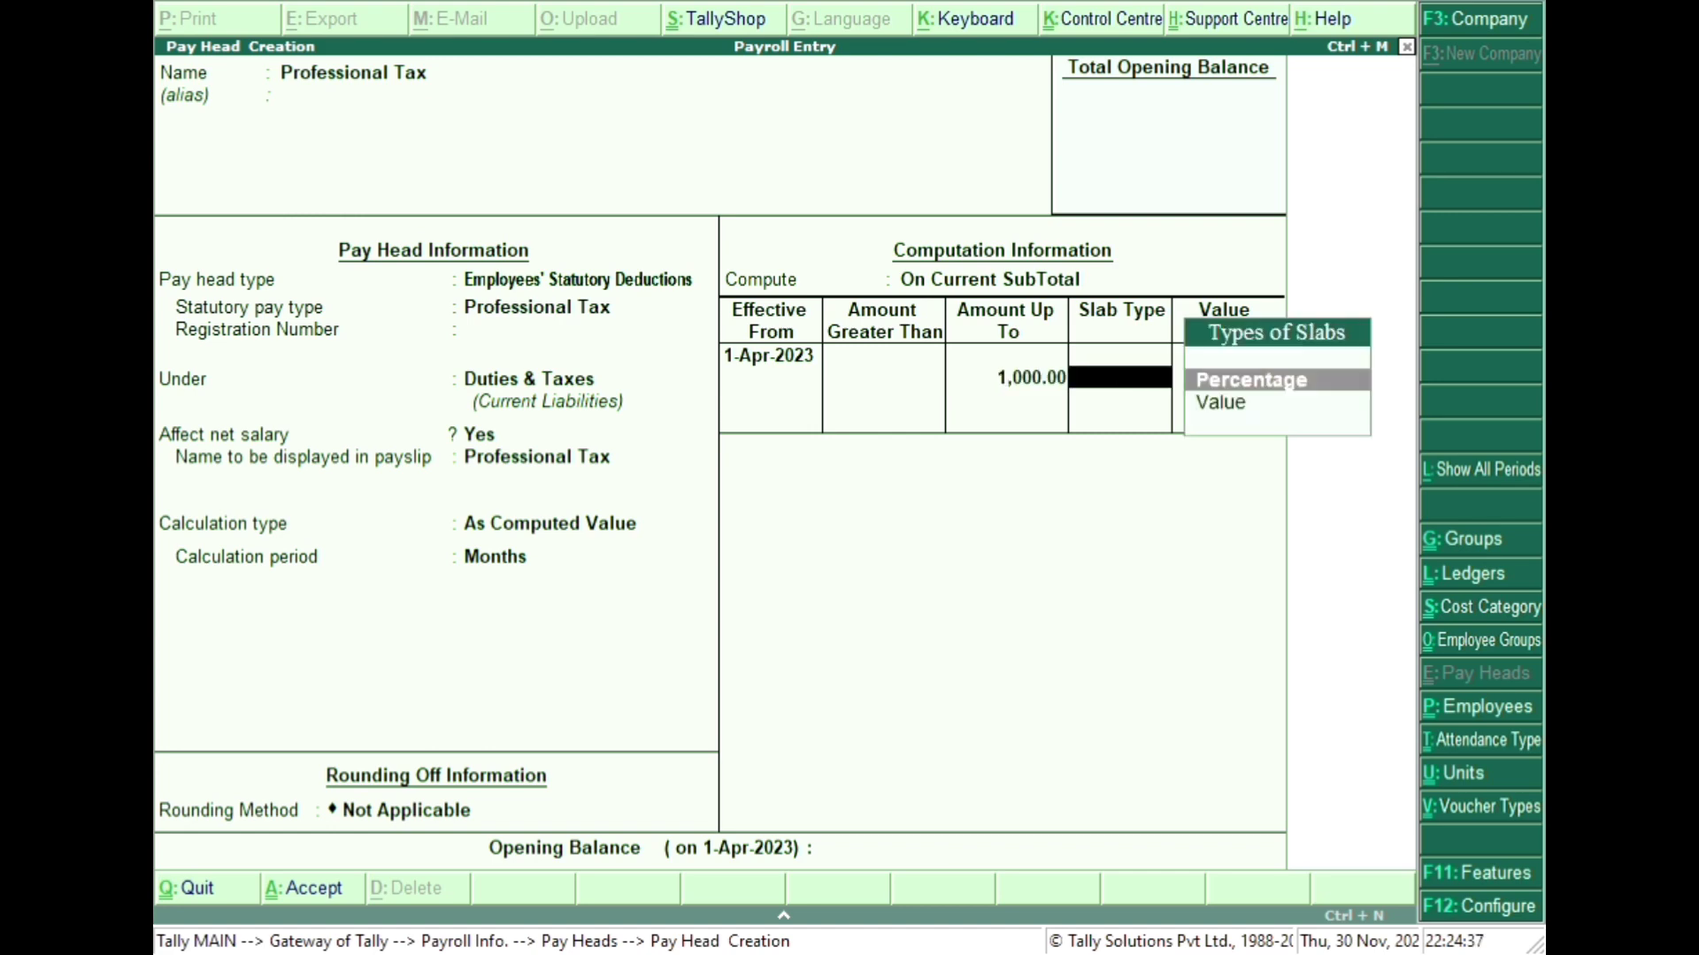
{"action": "key", "text": "BackSpace"}
{"action": "type", "text": "10,000"}
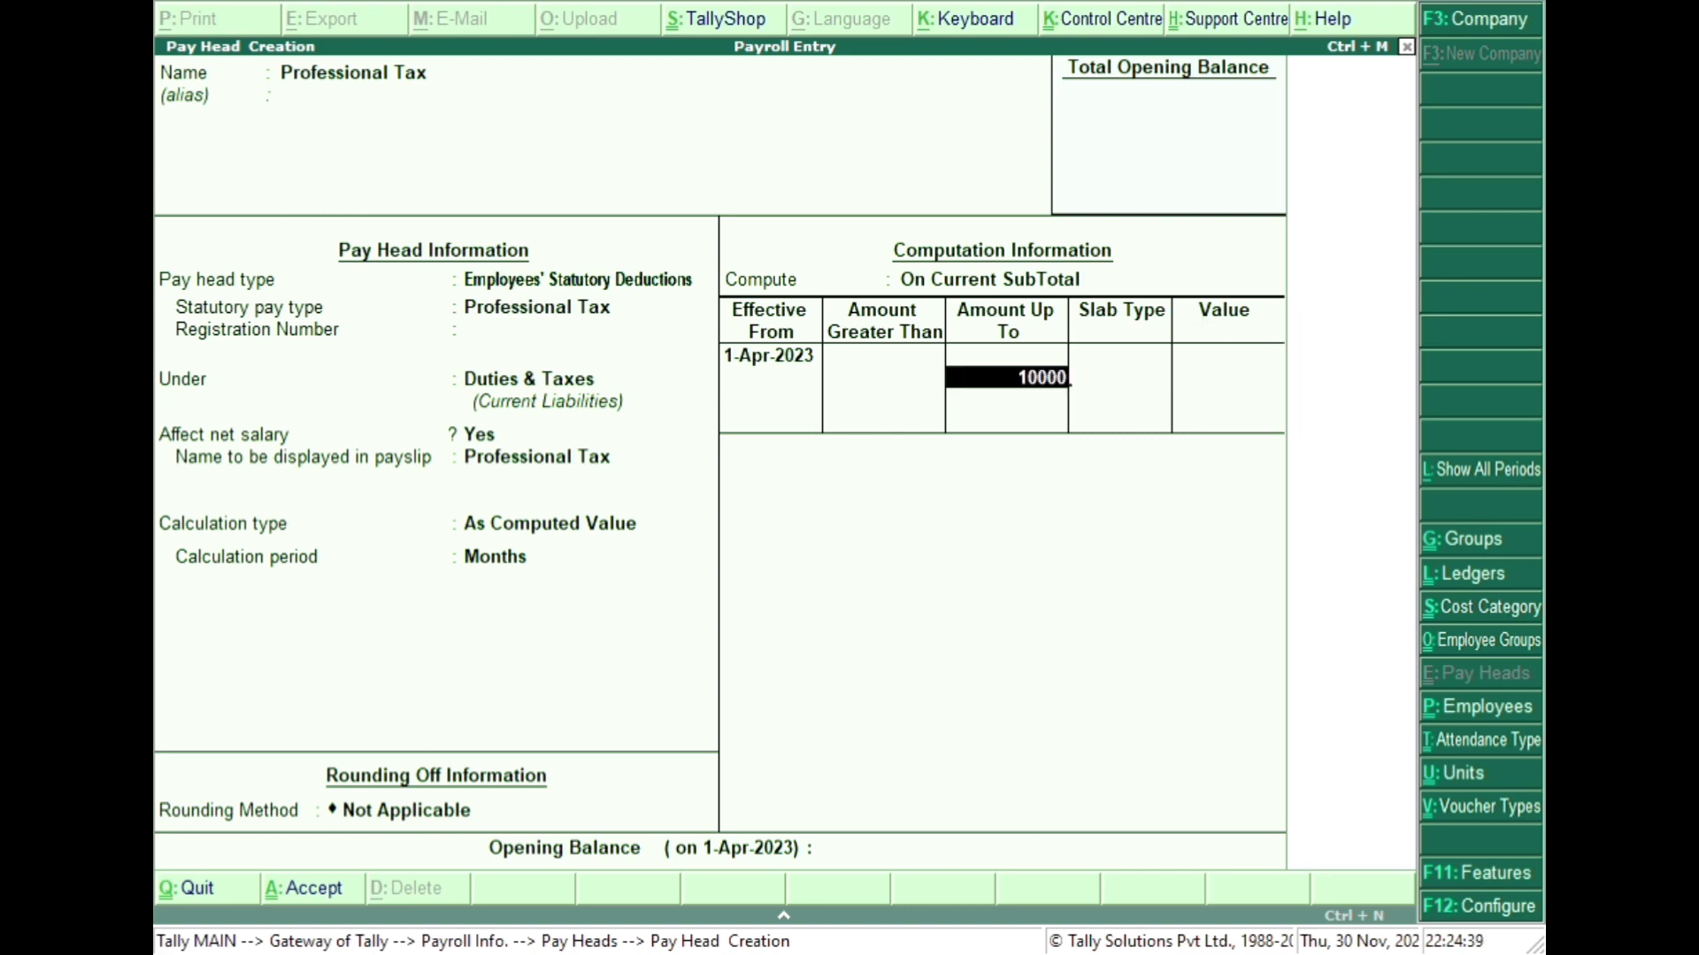
{"action": "key", "text": "Return"}
{"action": "key", "text": "Return"}
{"action": "key", "text": "Return"}
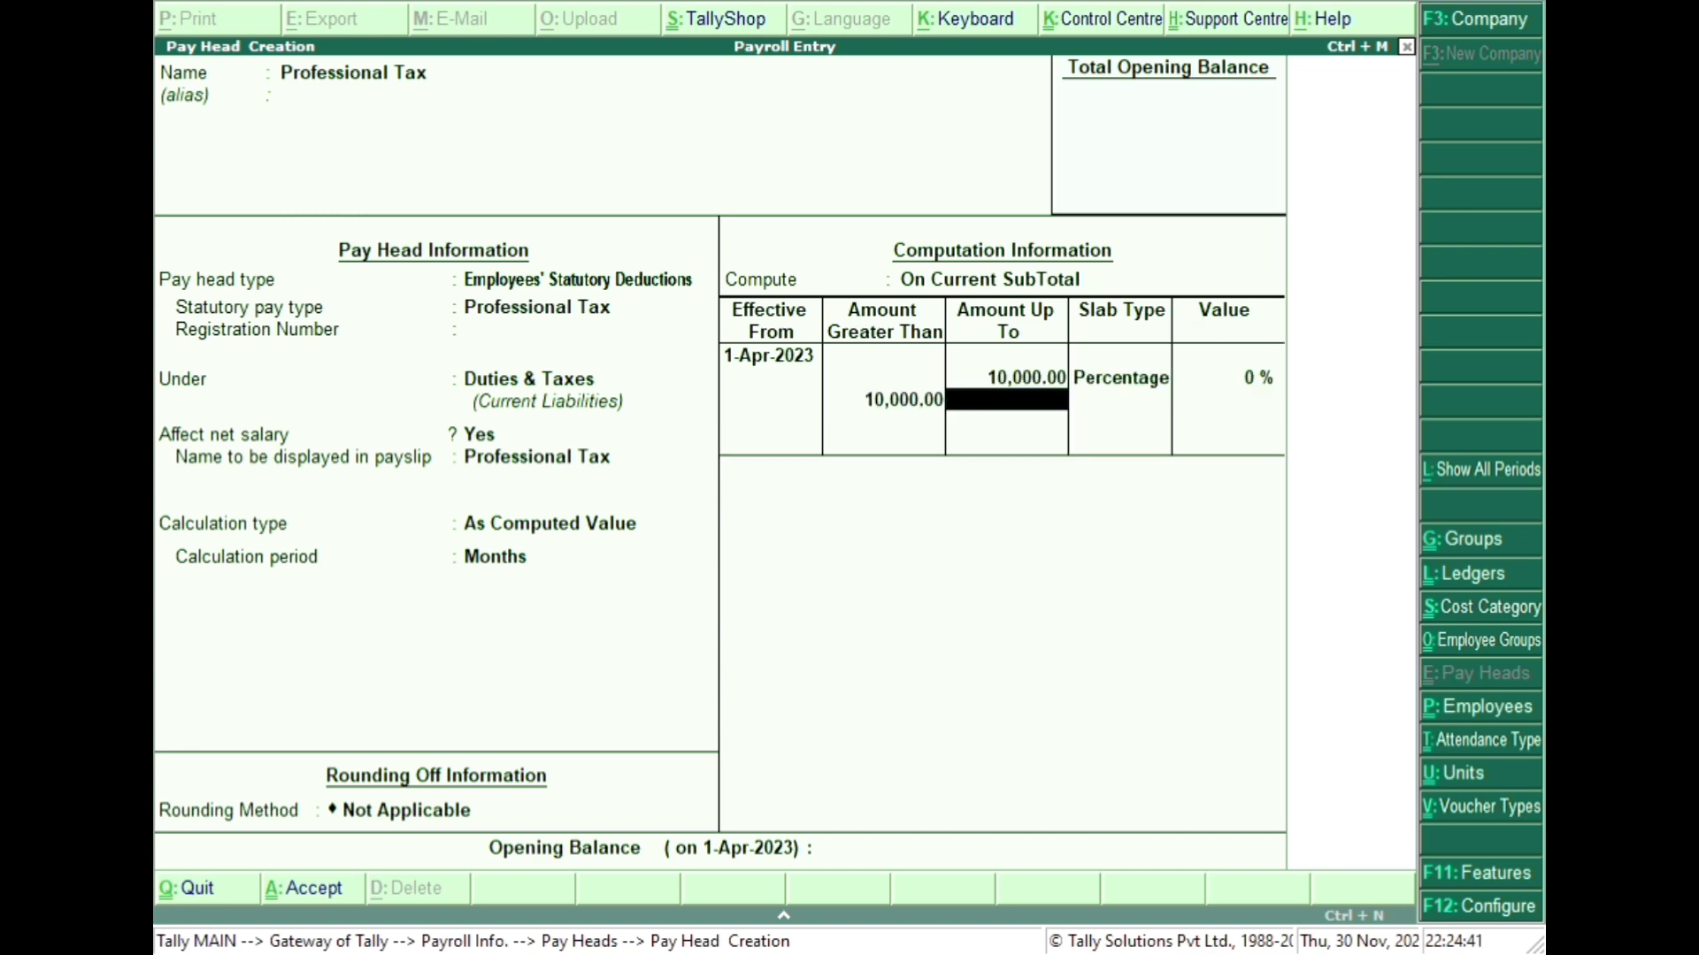
- Set the slab for amounts greater than 10,000 to 5 percent and save the Professional Tax pay head
{"action": "key", "text": "Return"}
{"action": "key", "text": "Return"}
{"action": "type", "text": "5"}
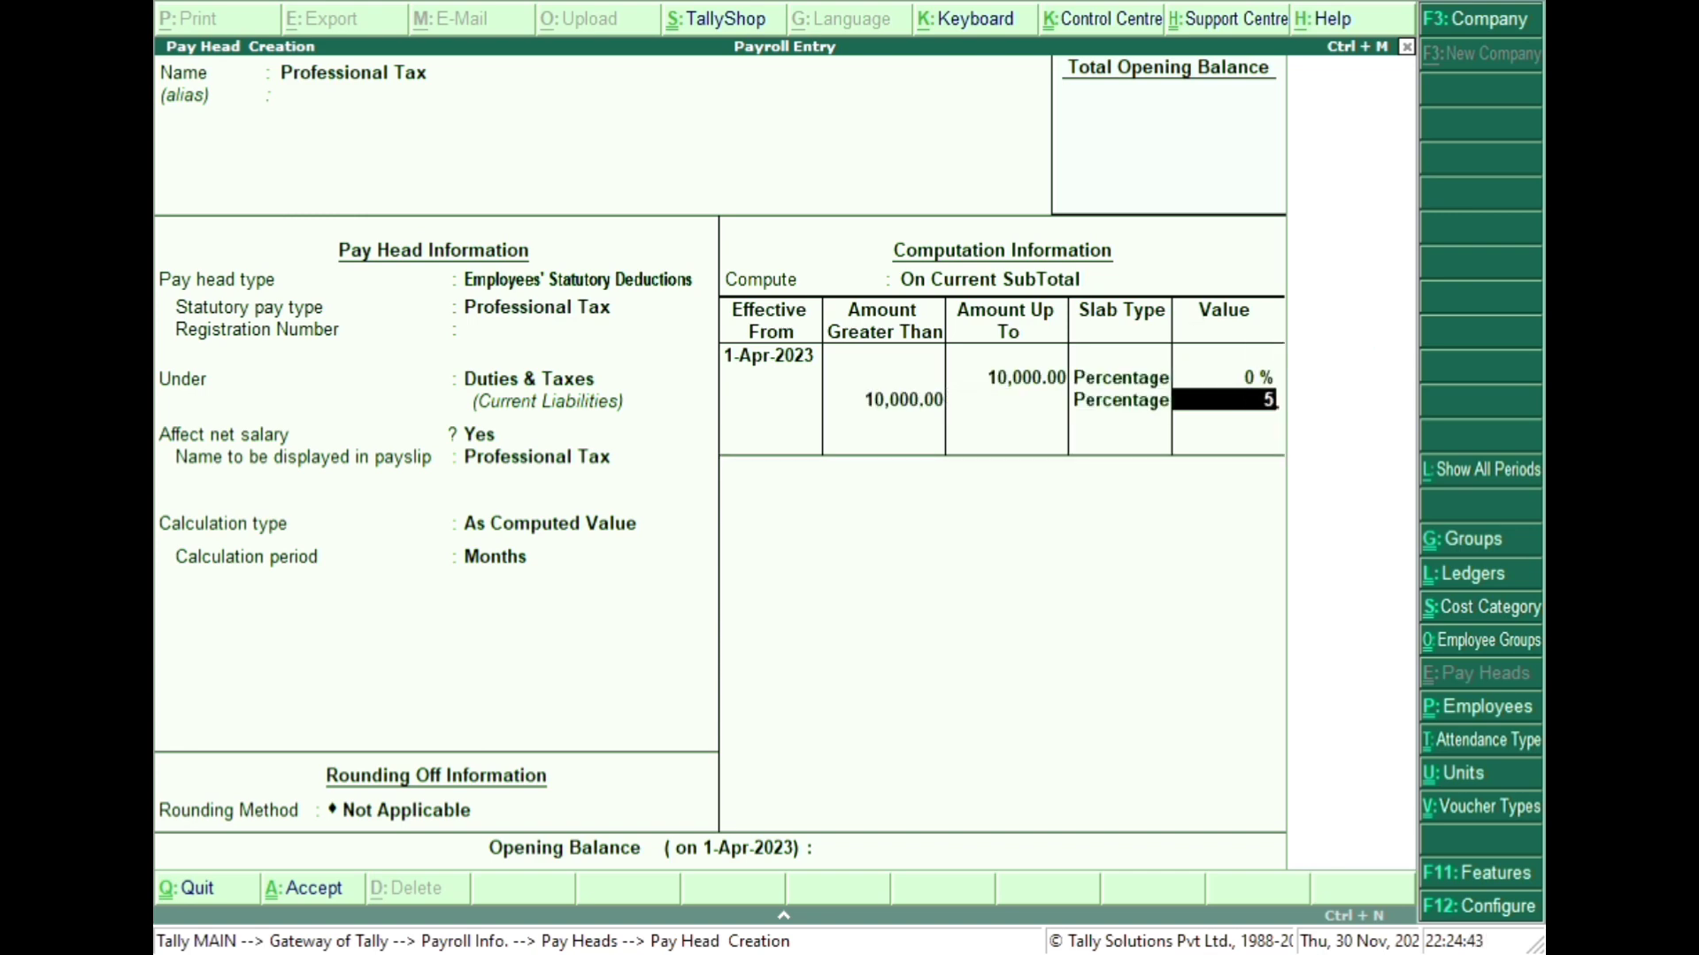
{"action": "key", "text": "Return"}
{"action": "key", "text": "Return"}
{"action": "key", "text": "Return"}
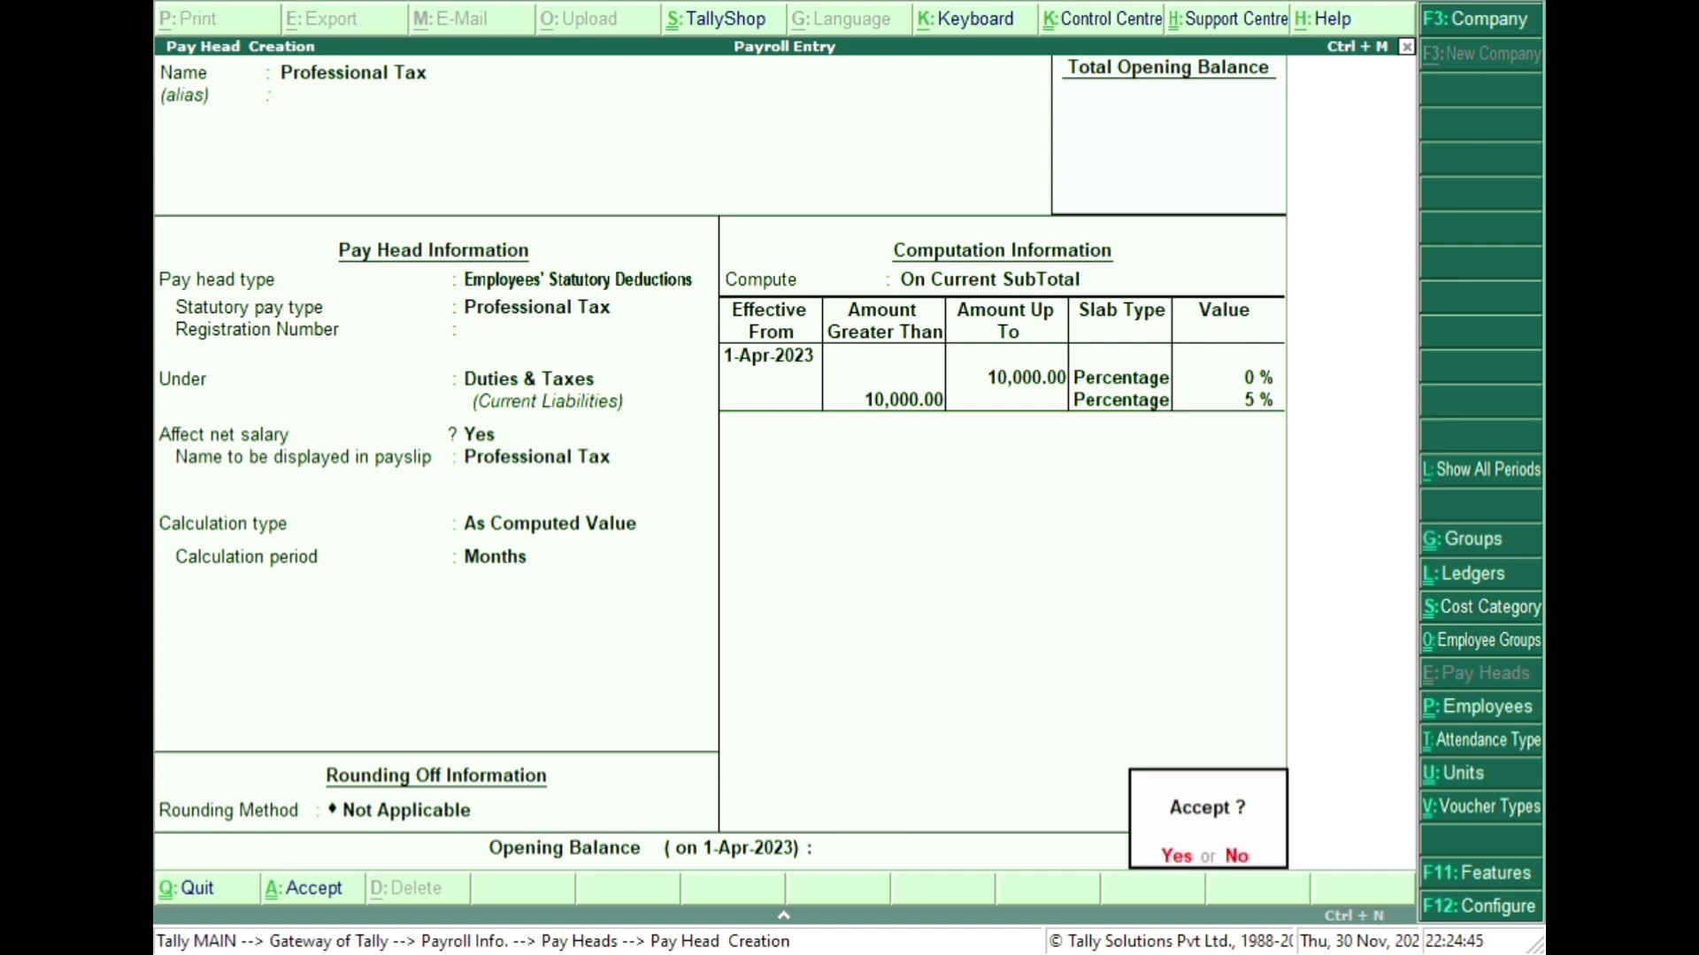
{"action": "key", "text": "Return"}
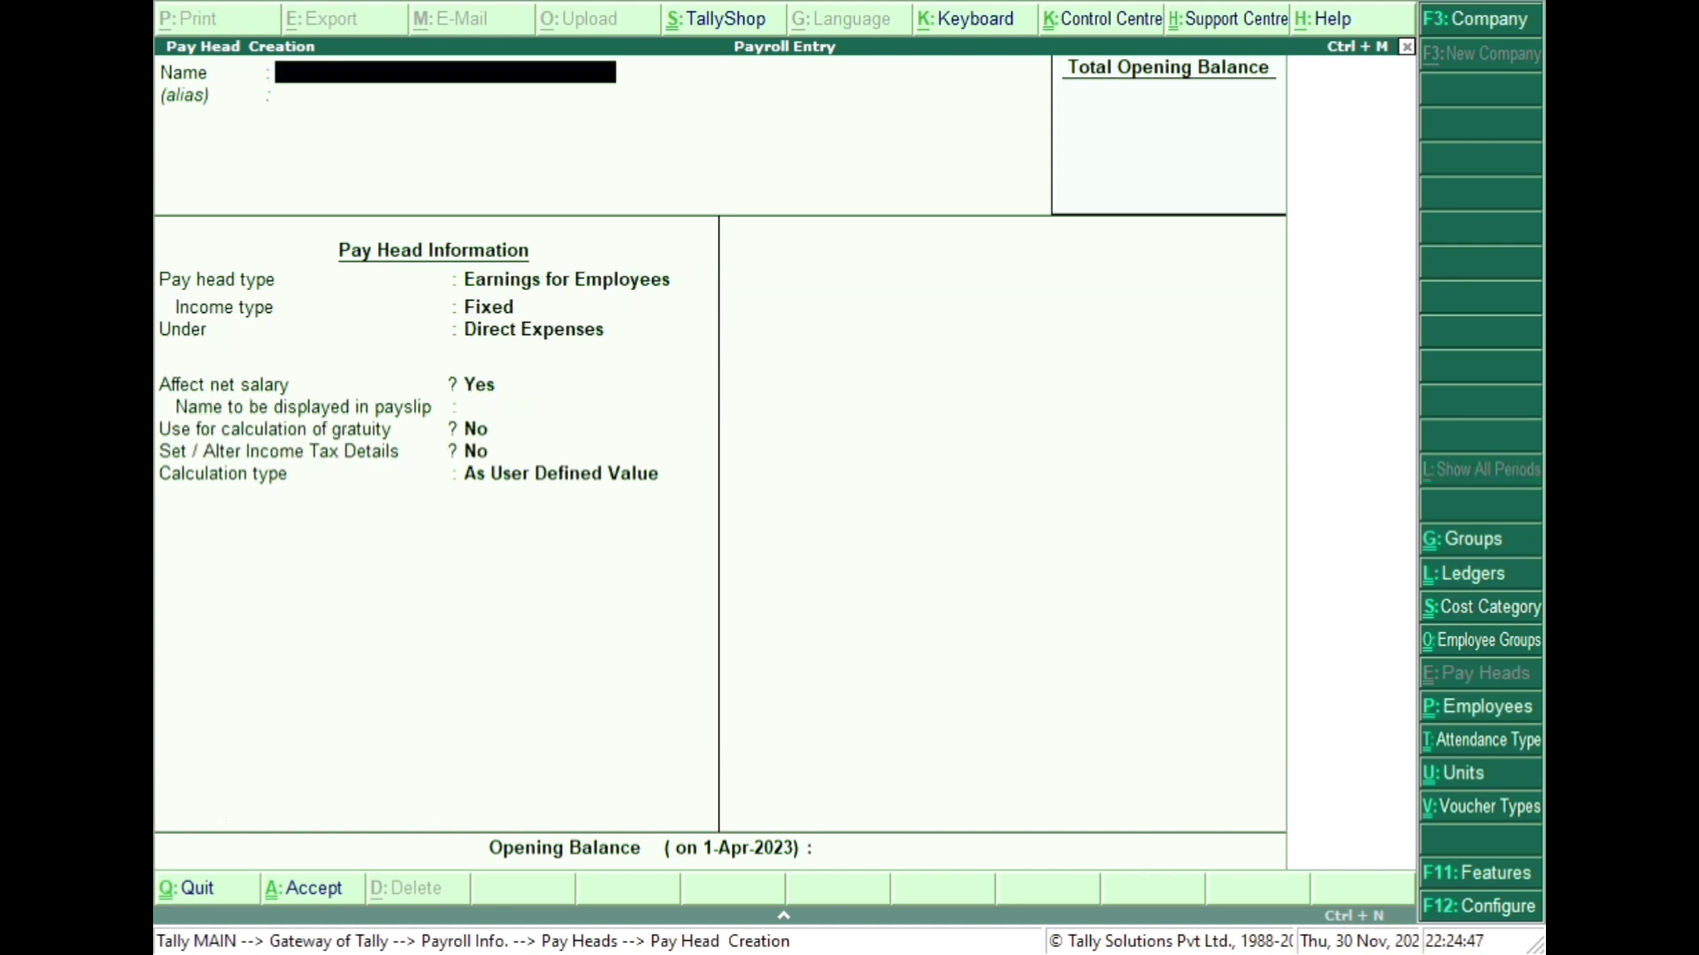
- Start a pay head named "P.F" as Deductions From Employees, under Current Liabilities and affecting net salary
{"action": "type", "text": "P.f"}
{"action": "key", "text": "Return"}
{"action": "key", "text": "Return"}
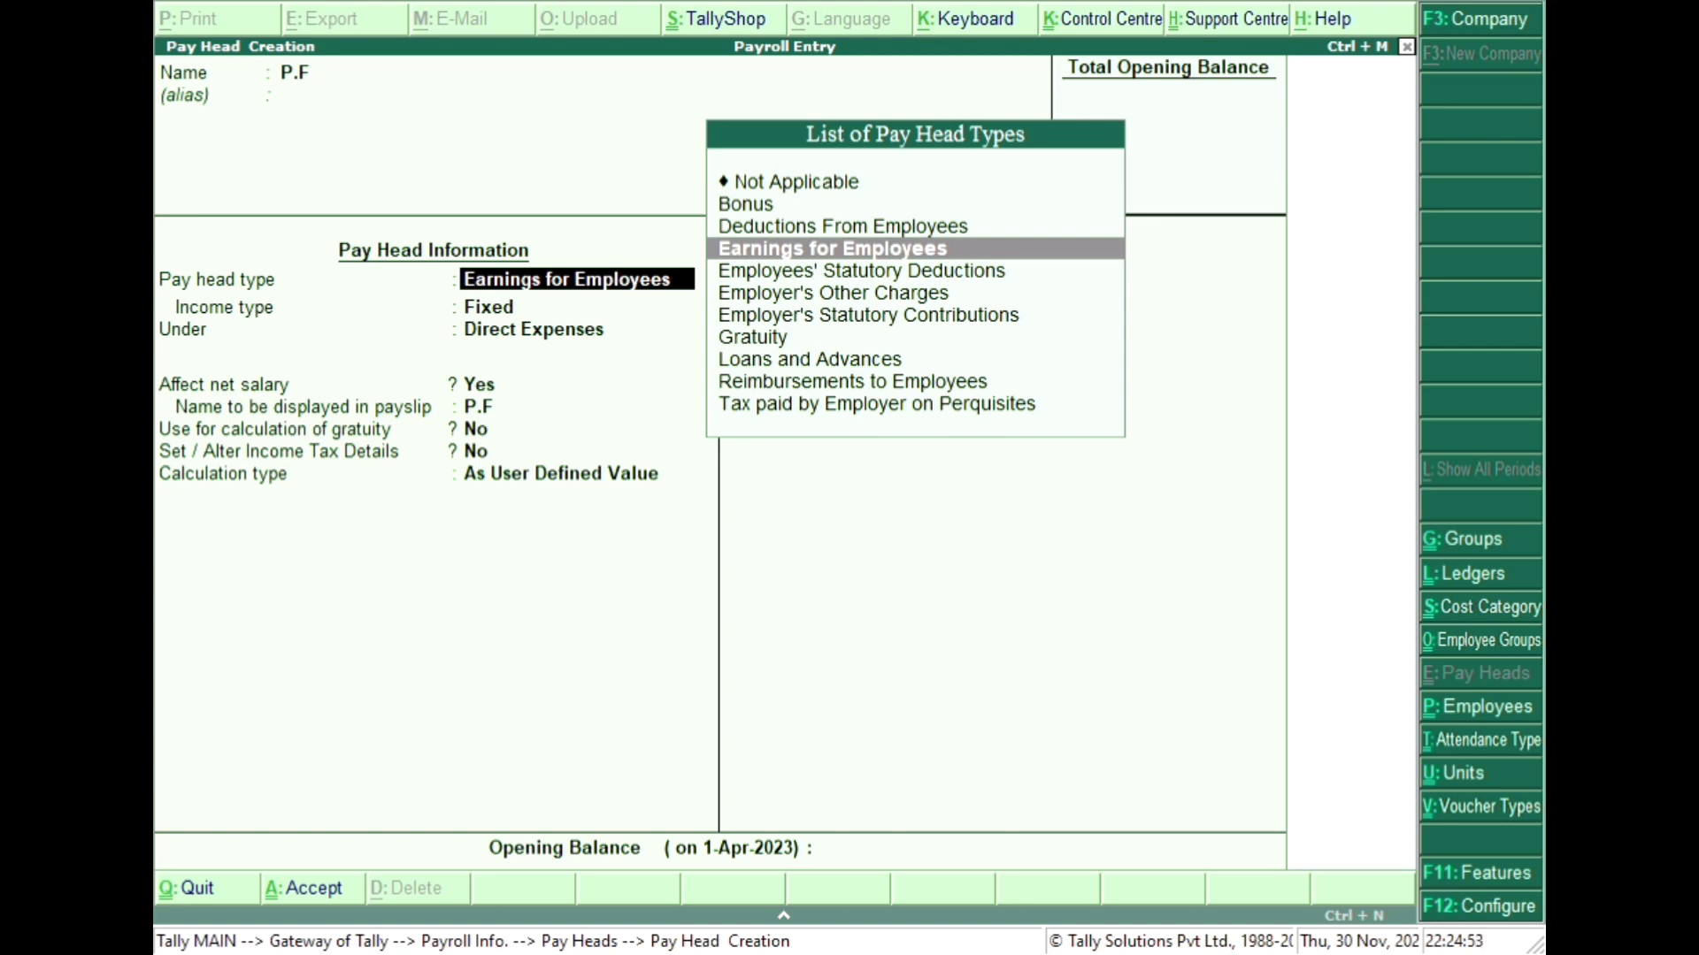
{"action": "key", "text": "Up"}
{"action": "key", "text": "Return"}
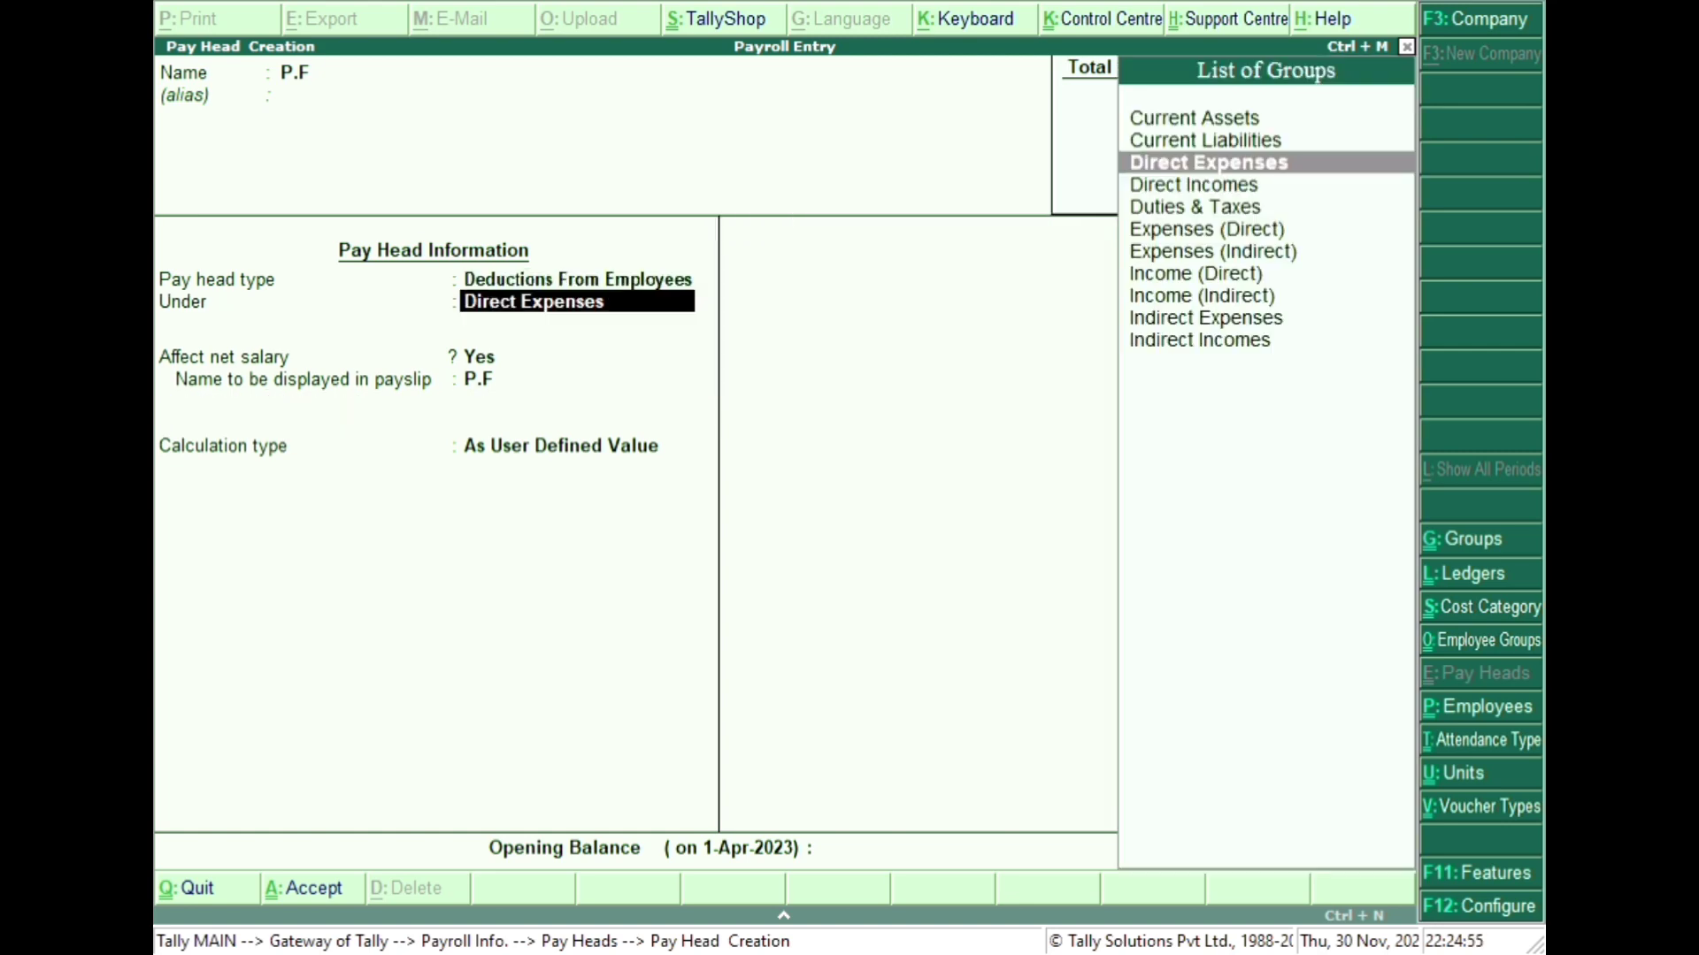
{"action": "key", "text": "Up"}
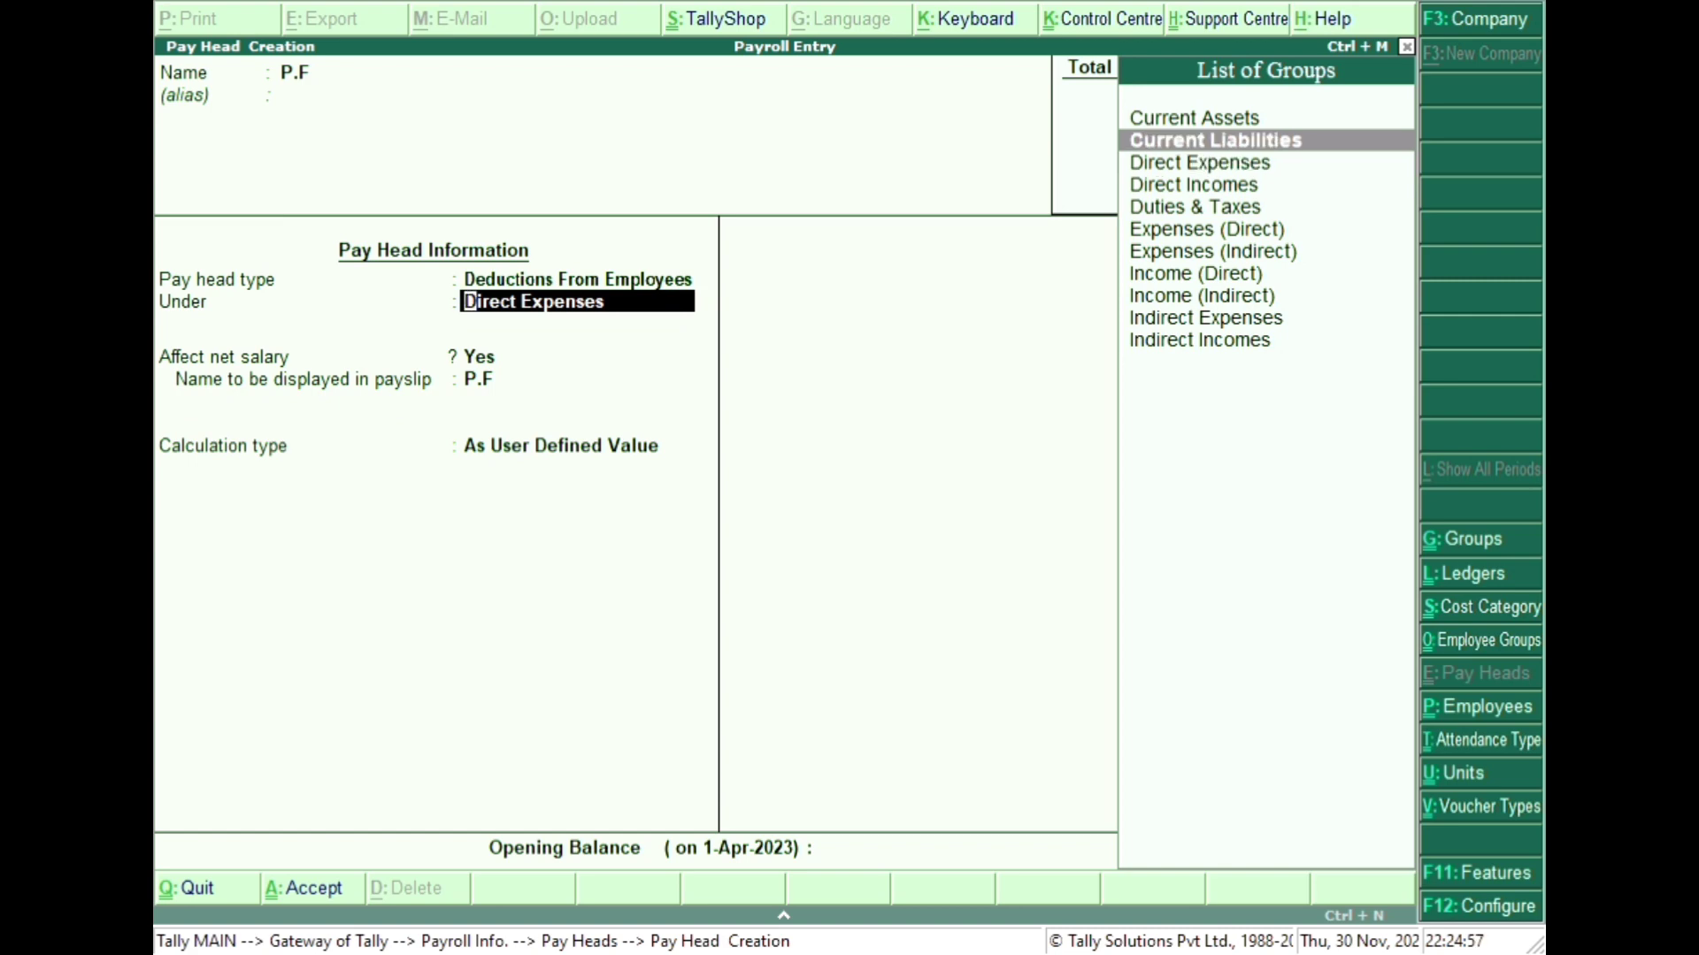
{"action": "key", "text": "Return"}
{"action": "key", "text": "Return"}
{"action": "key", "text": "Return"}
- Set P.F to As Computed Value with the period Months and no rounding, computed on the Current SubTotal
{"action": "key", "text": "Up"}
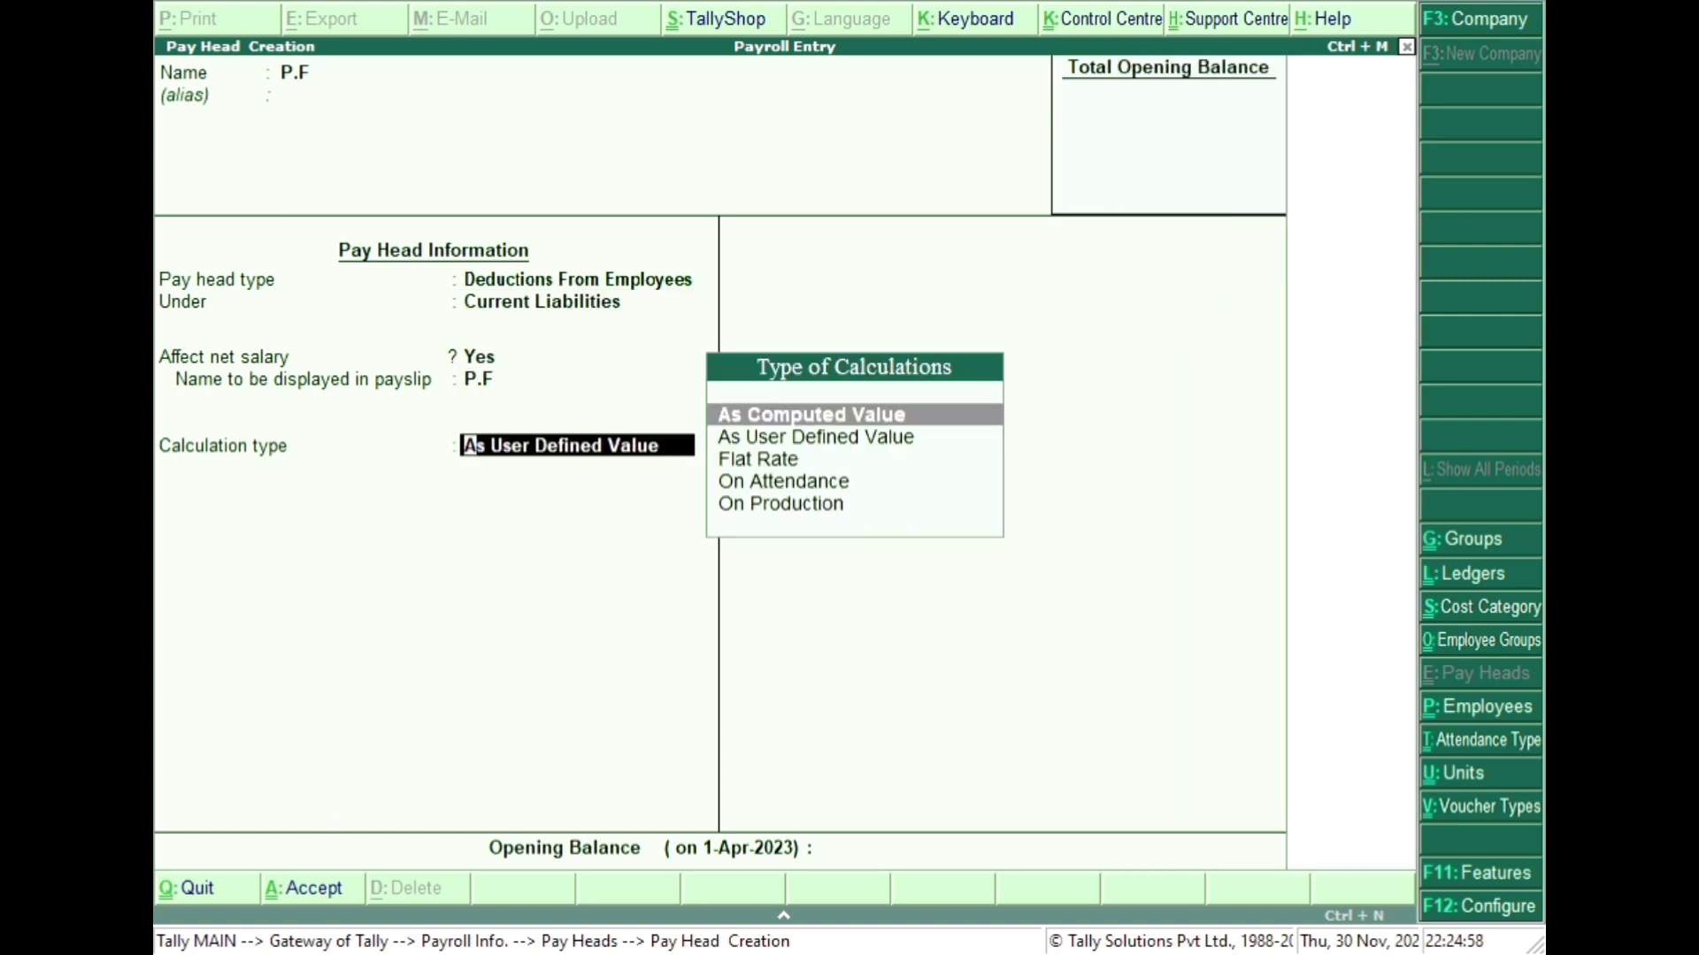
{"action": "key", "text": "Return"}
{"action": "key", "text": "Return"}
{"action": "key", "text": "Return"}
{"action": "key", "text": "Return"}
{"action": "key", "text": "Down"}
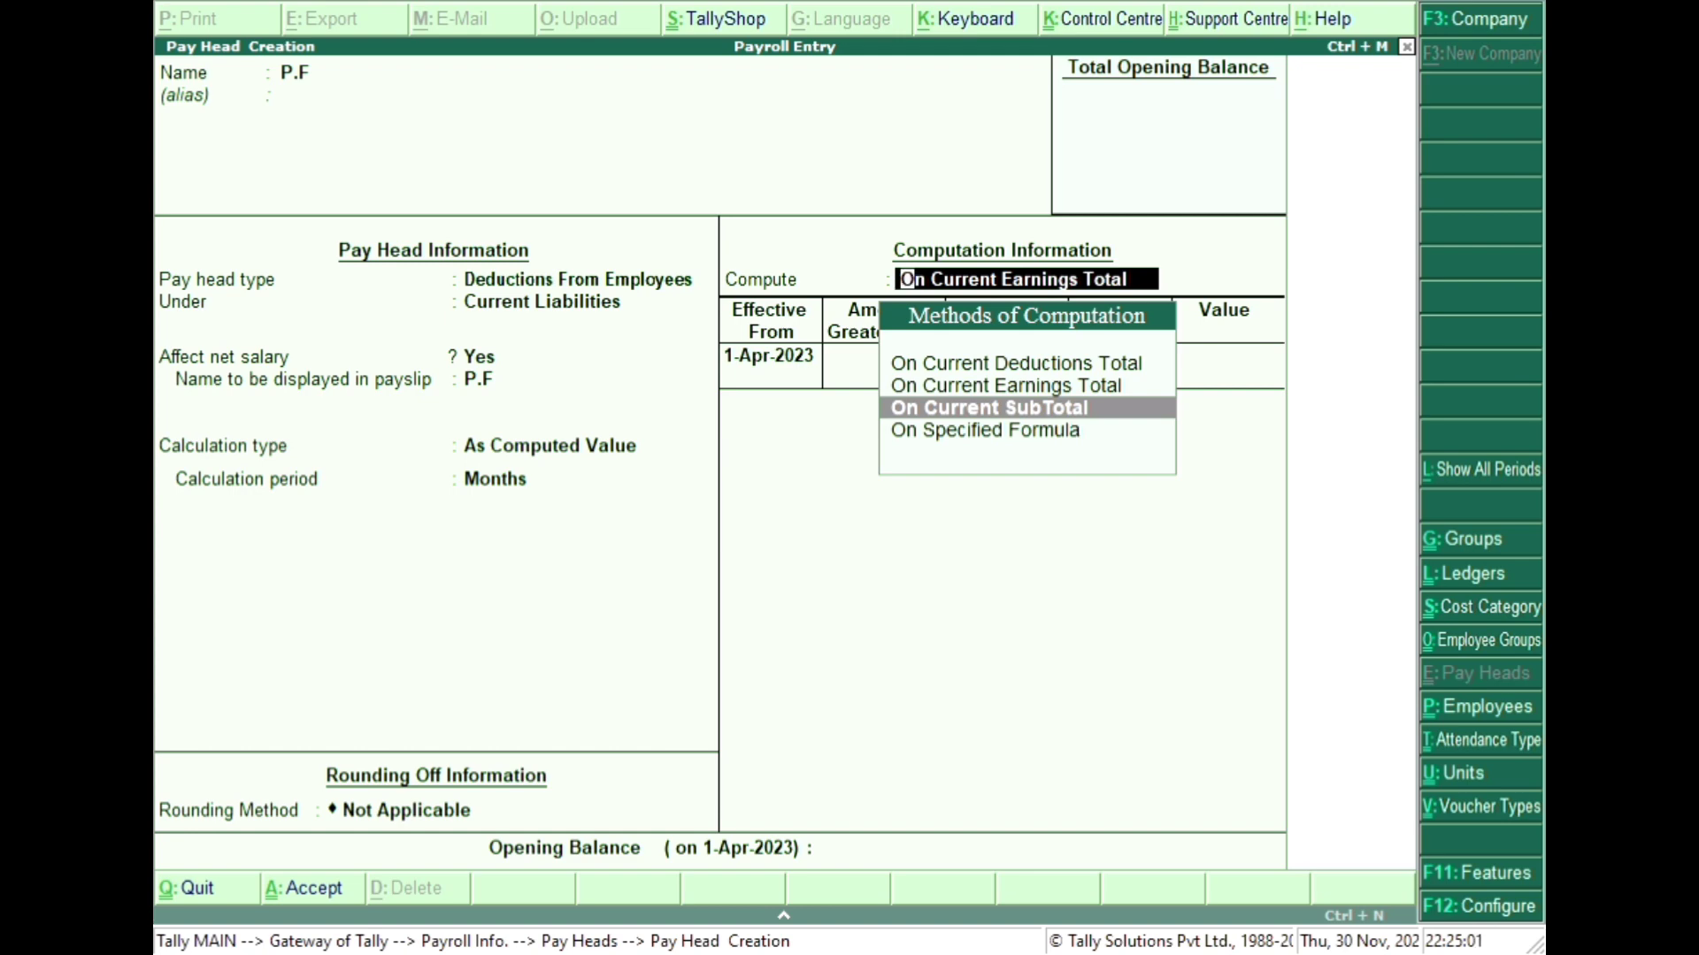
{"action": "key", "text": "Return"}
{"action": "key", "text": "Return"}
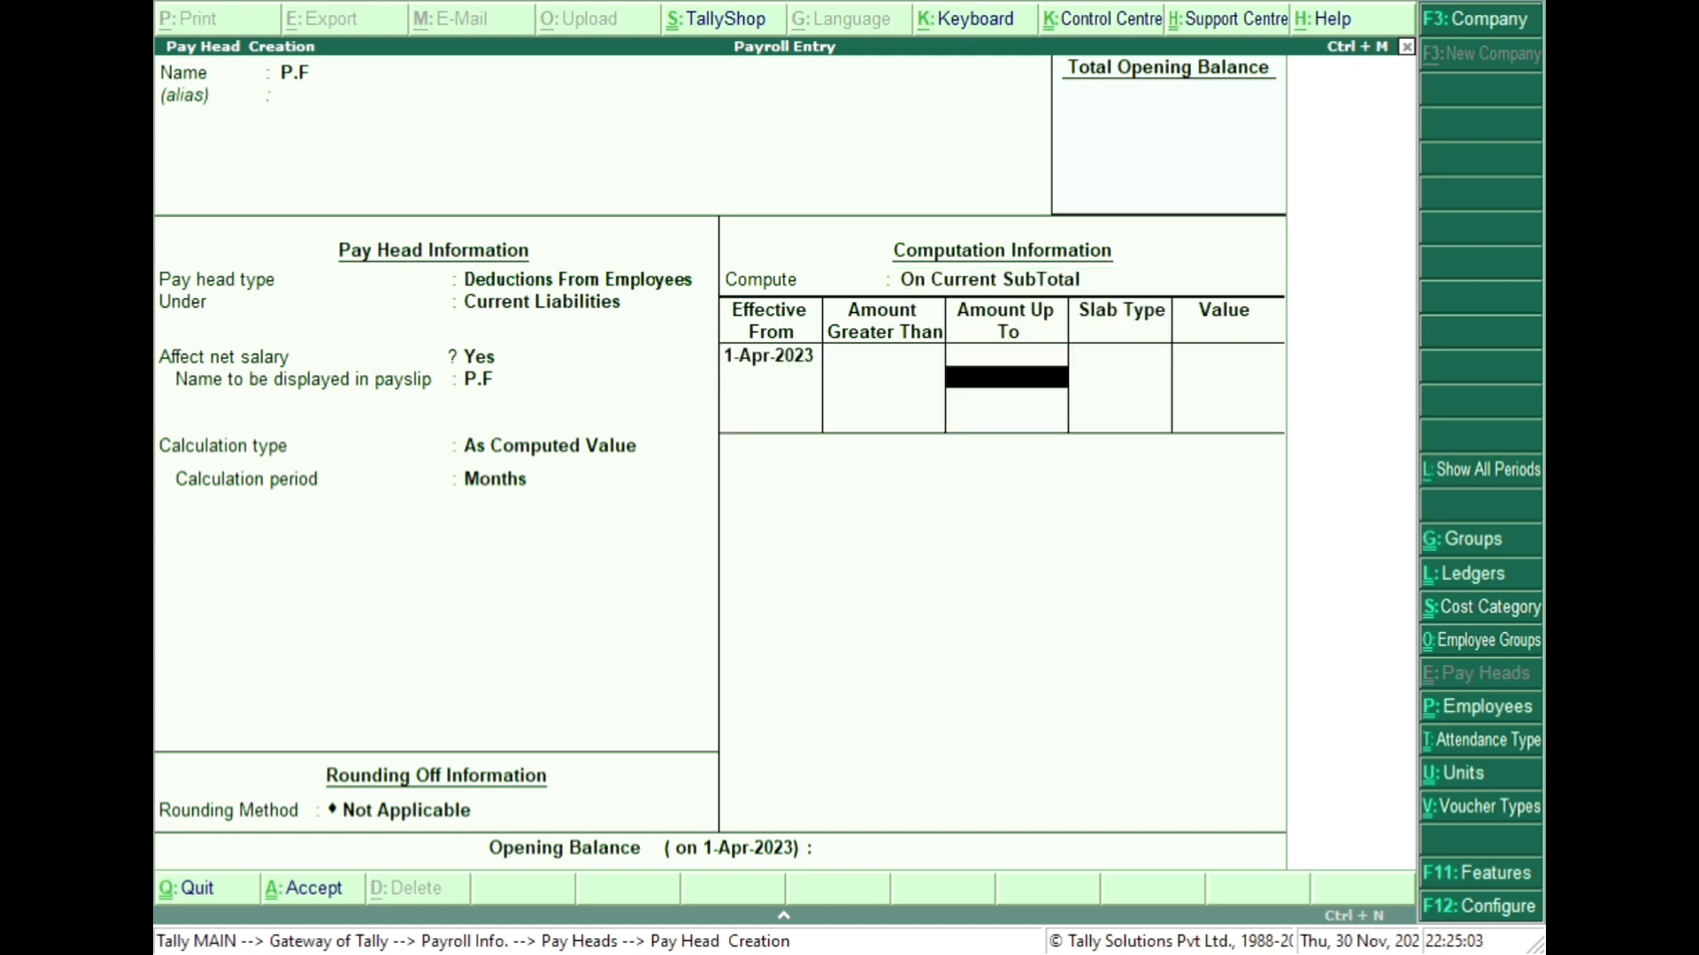
- Define the first P.F slab for amounts up to 12,000 as Percentage, leaving its value at 0 %
{"action": "type", "text": "12000"}
{"action": "key", "text": "Return"}
{"action": "key", "text": "Return"}
{"action": "key", "text": "Return"}
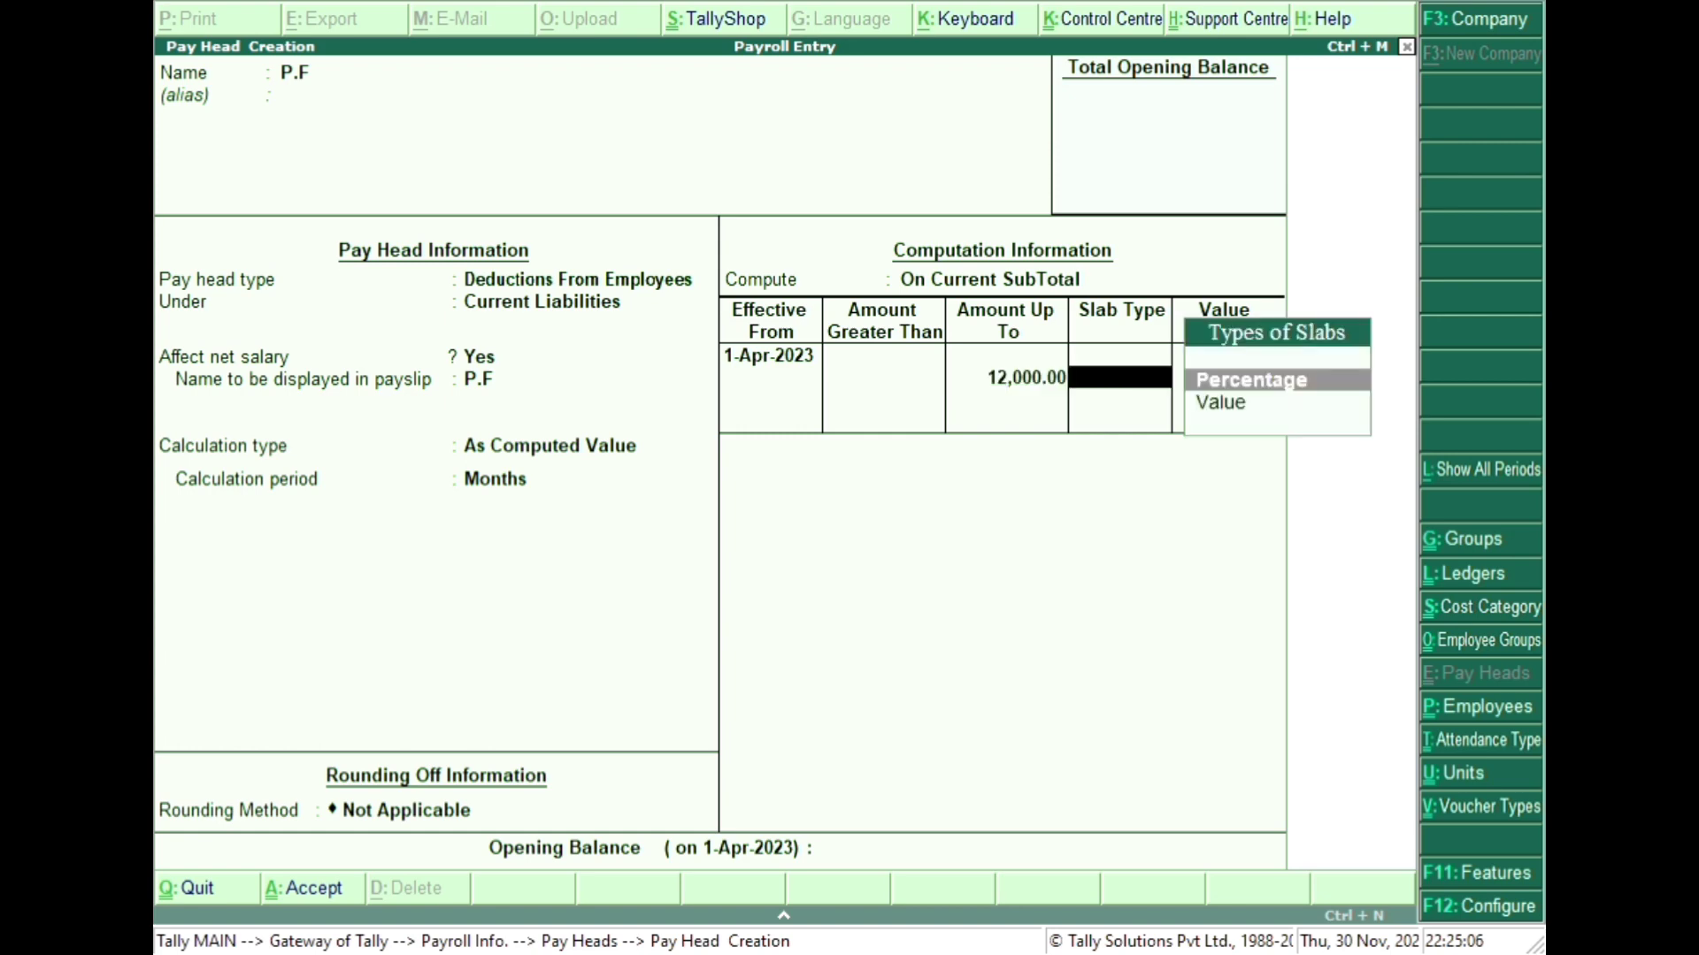
{"action": "key", "text": "Return"}
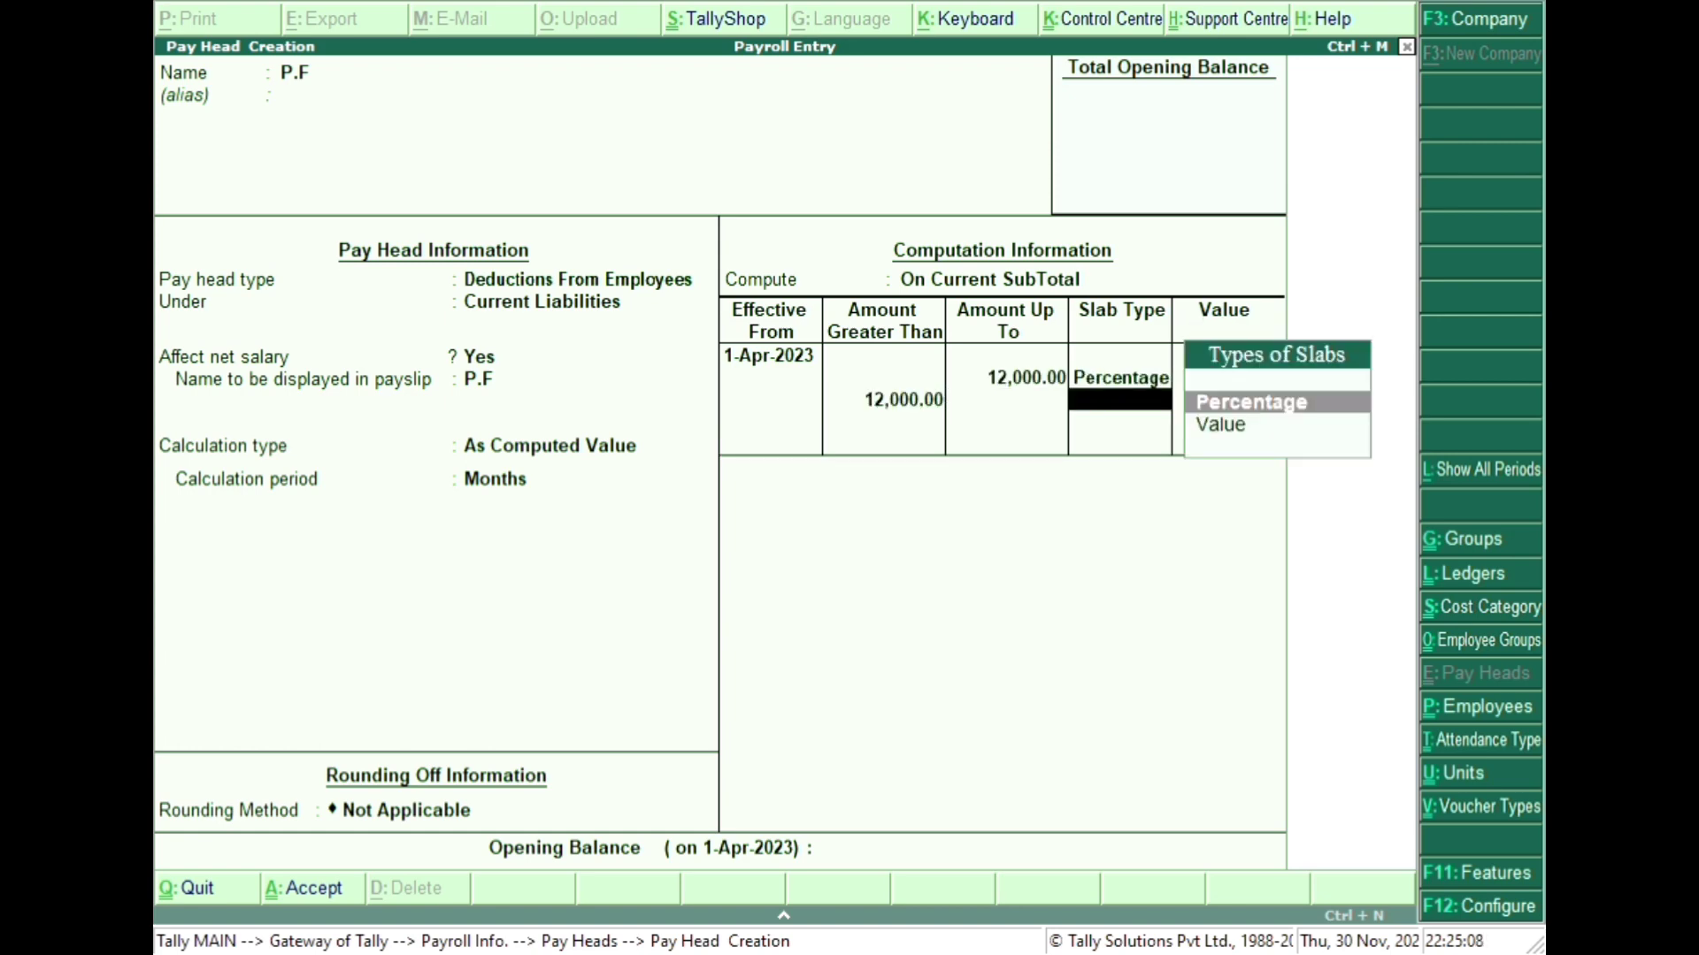
- Set the slab for amounts greater than 12,000 to 12 percent and save the P.F pay head
{"action": "key", "text": "Return"}
{"action": "type", "text": "12"}
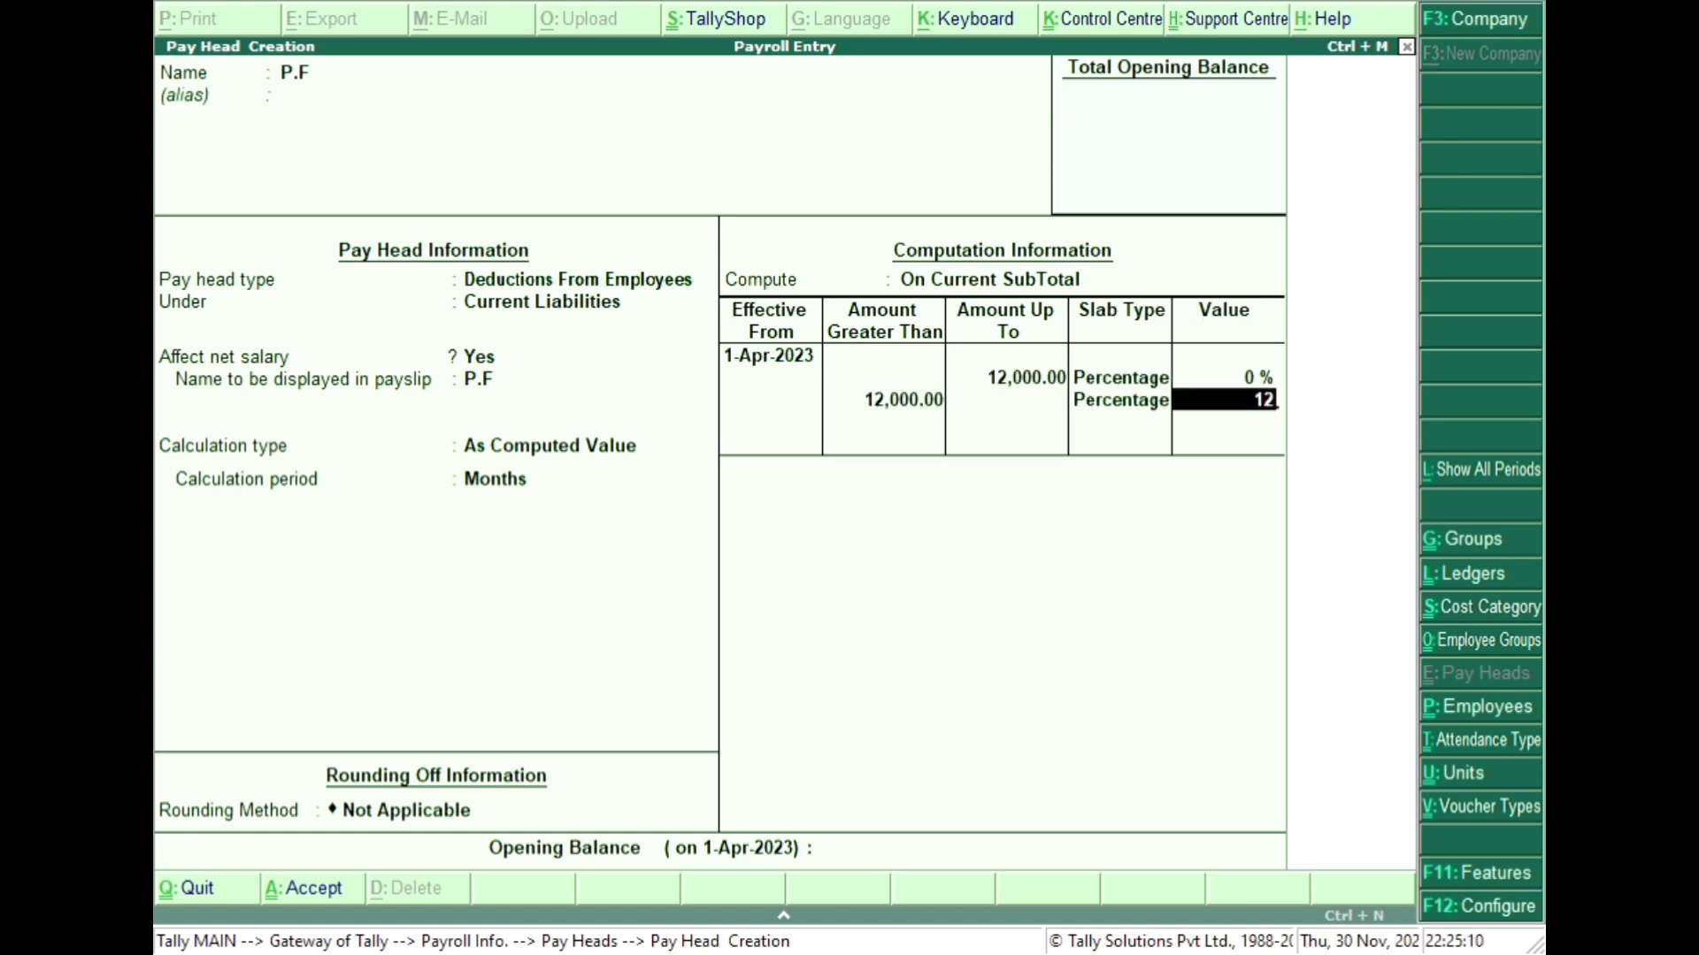
{"action": "key", "text": "Return"}
{"action": "key", "text": "Return"}
{"action": "key", "text": "Return"}
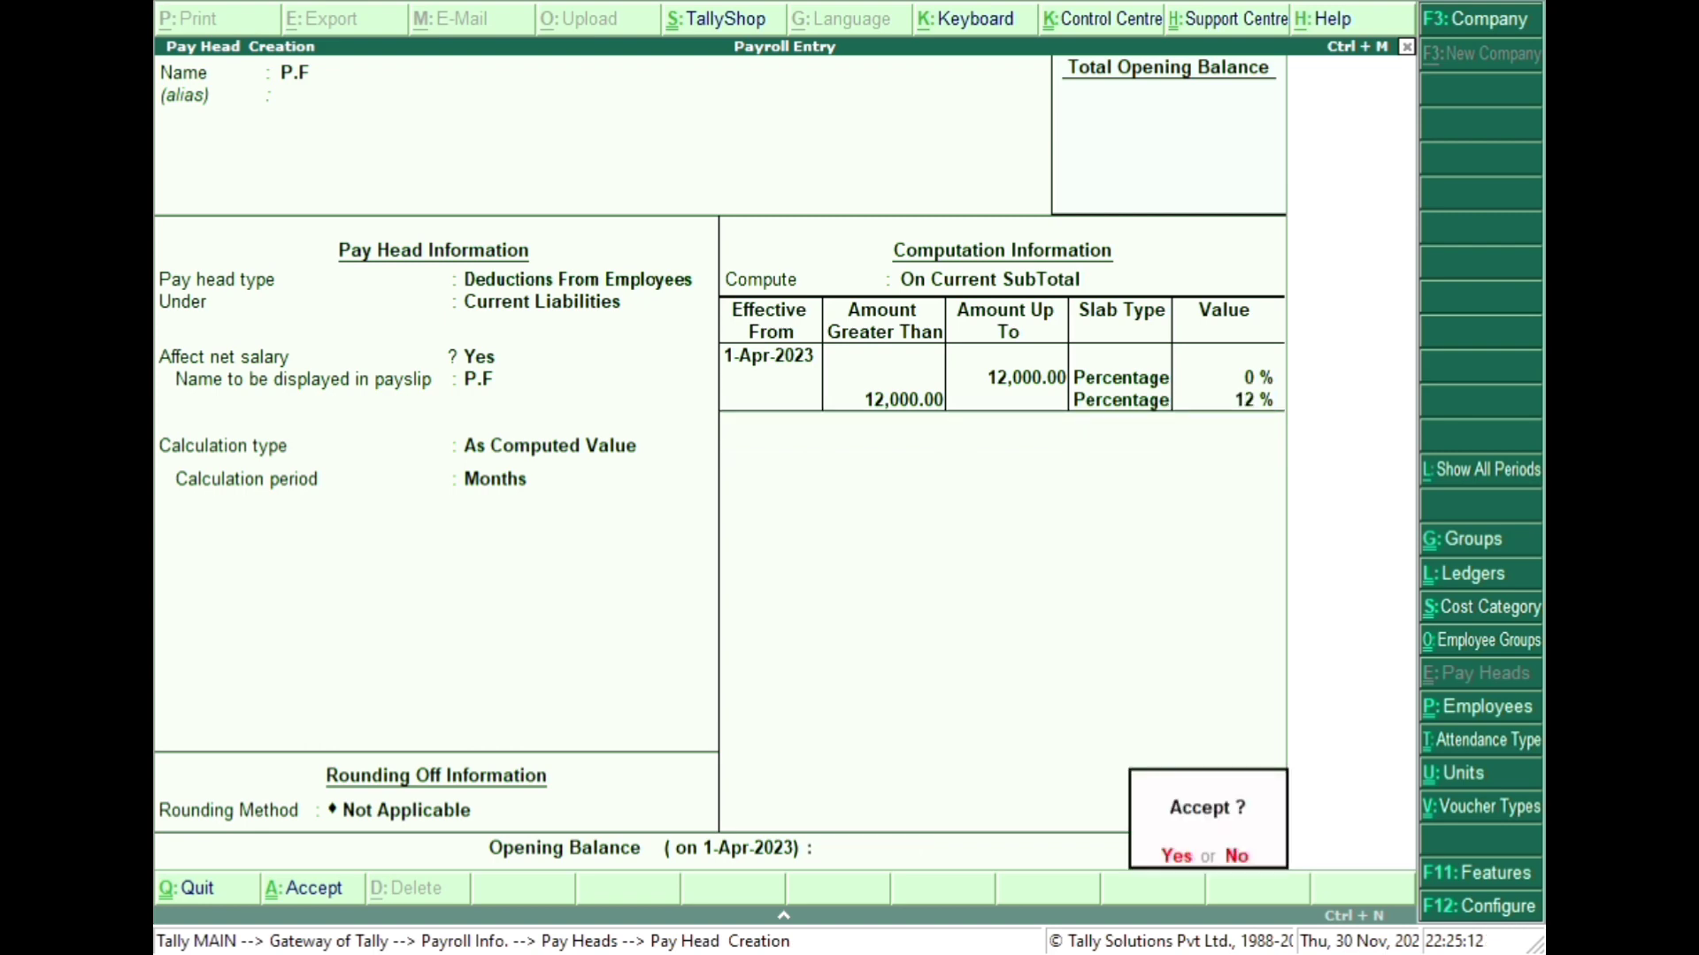
{"action": "key", "text": "Return"}
- Start a pay head named "Overtime" as Earnings for Employees with Fixed income, under Indirect Expenses and affecting net salary
{"action": "type", "text": "Ov"}
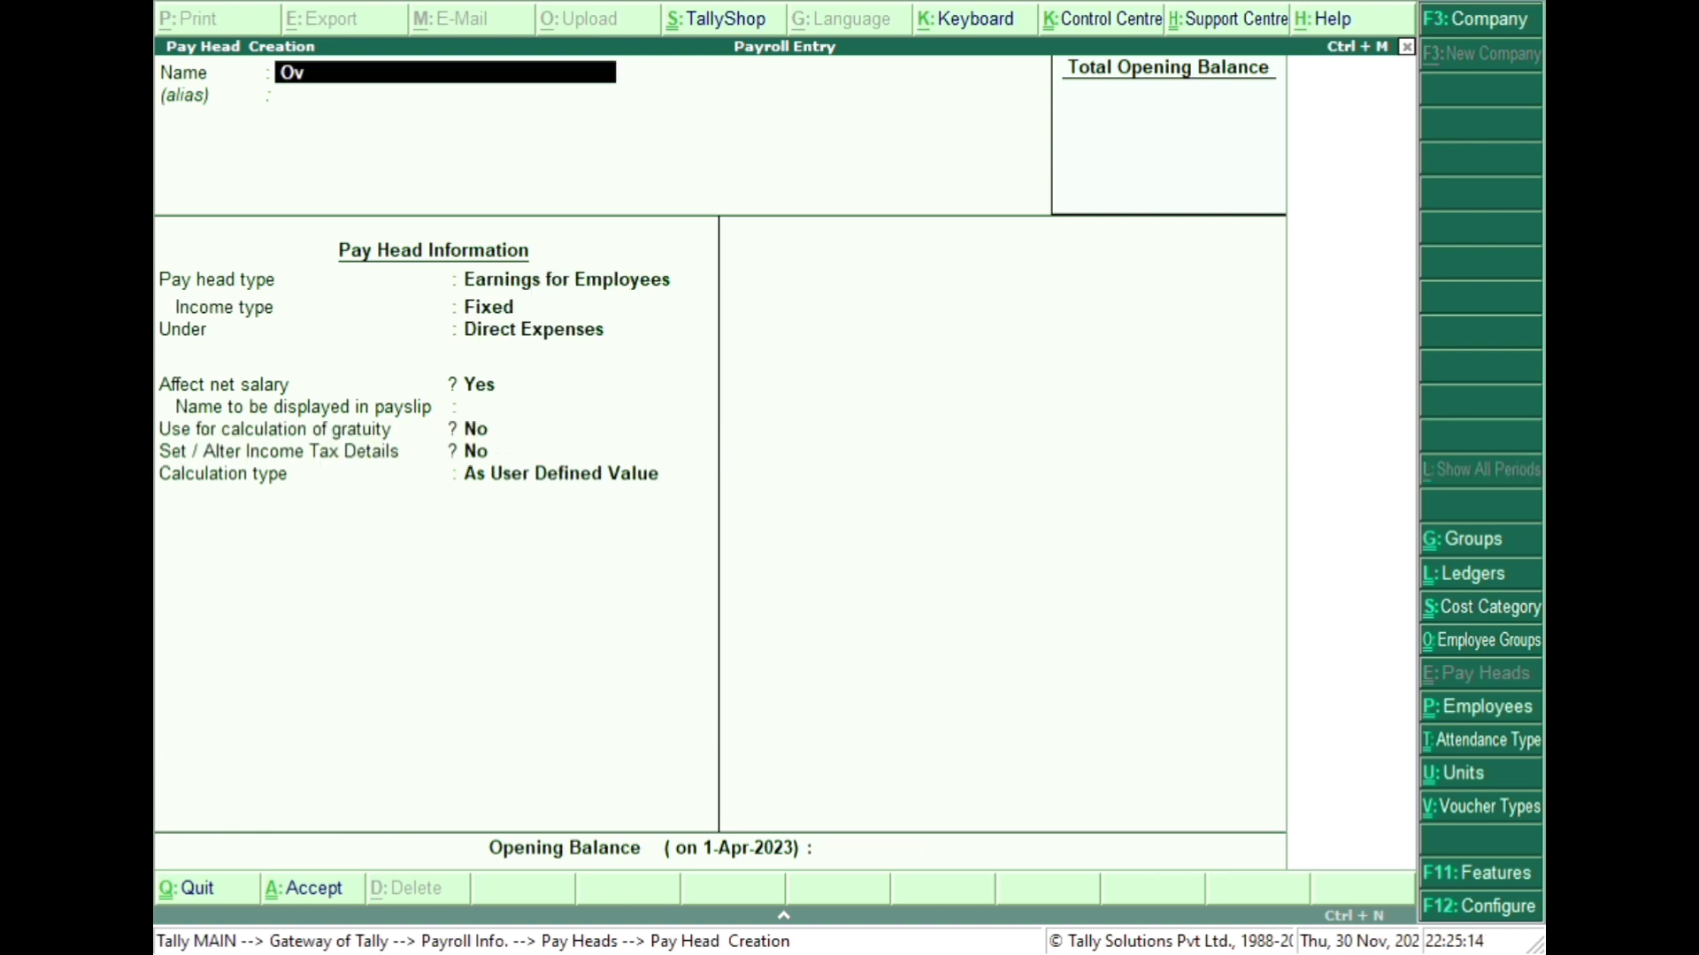
{"action": "type", "text": "ertime"}
{"action": "key", "text": "Return"}
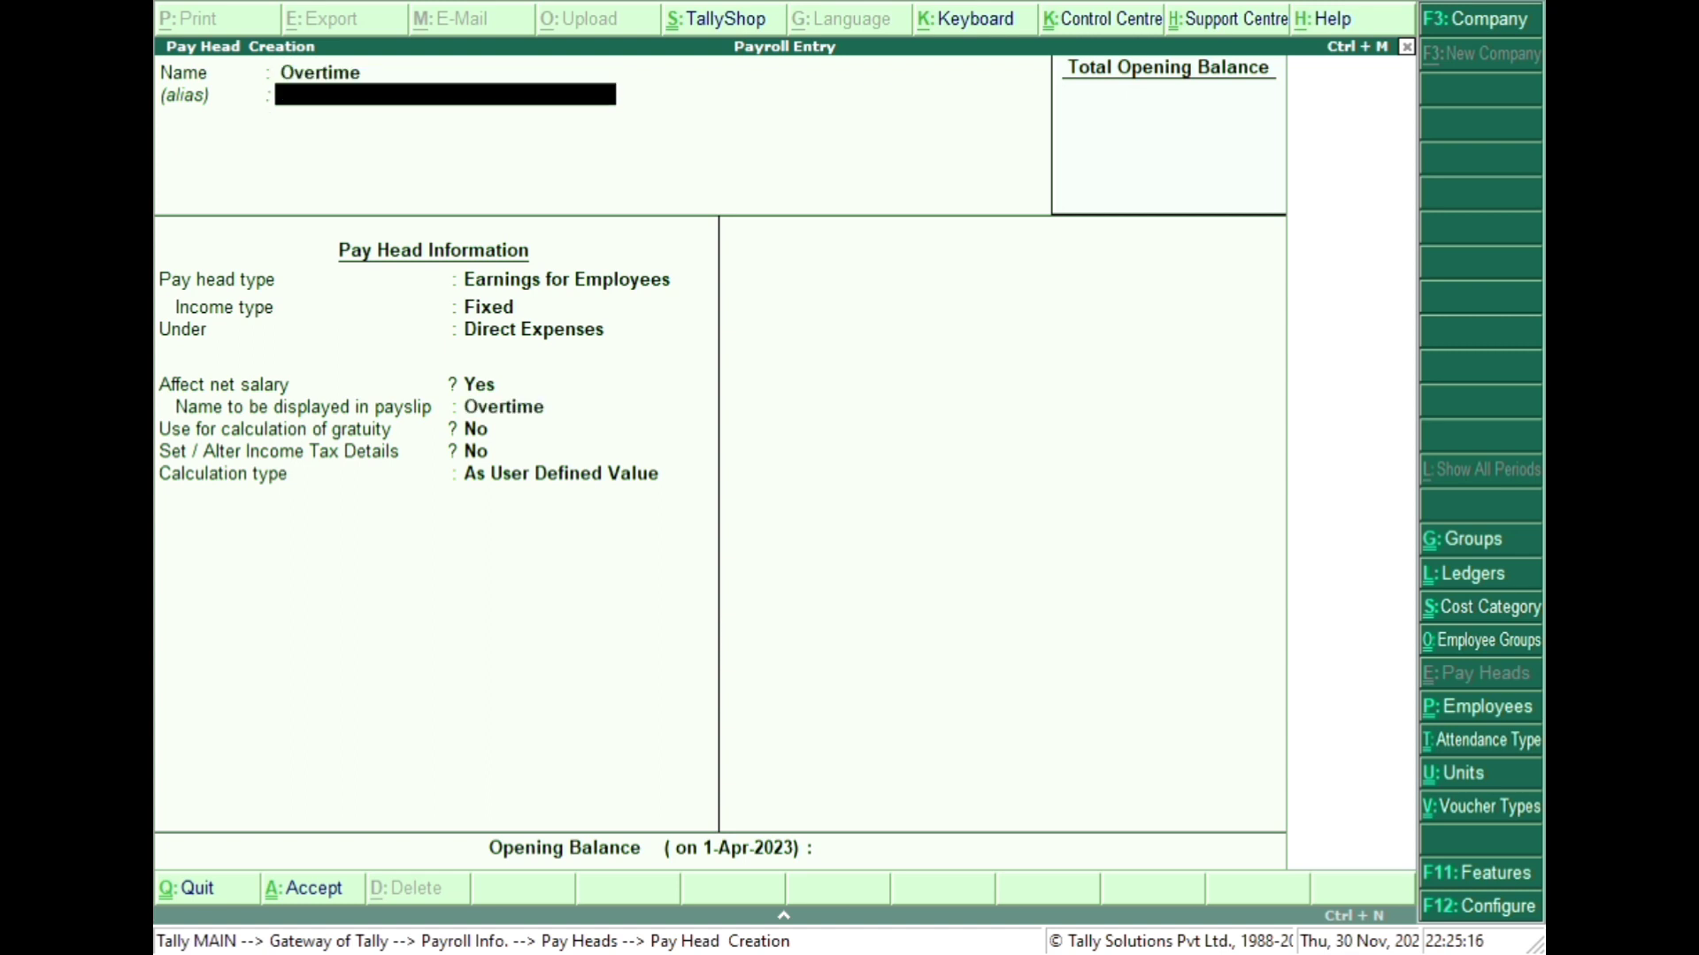
{"action": "key", "text": "Return"}
{"action": "key", "text": "Return"}
{"action": "key", "text": "Return"}
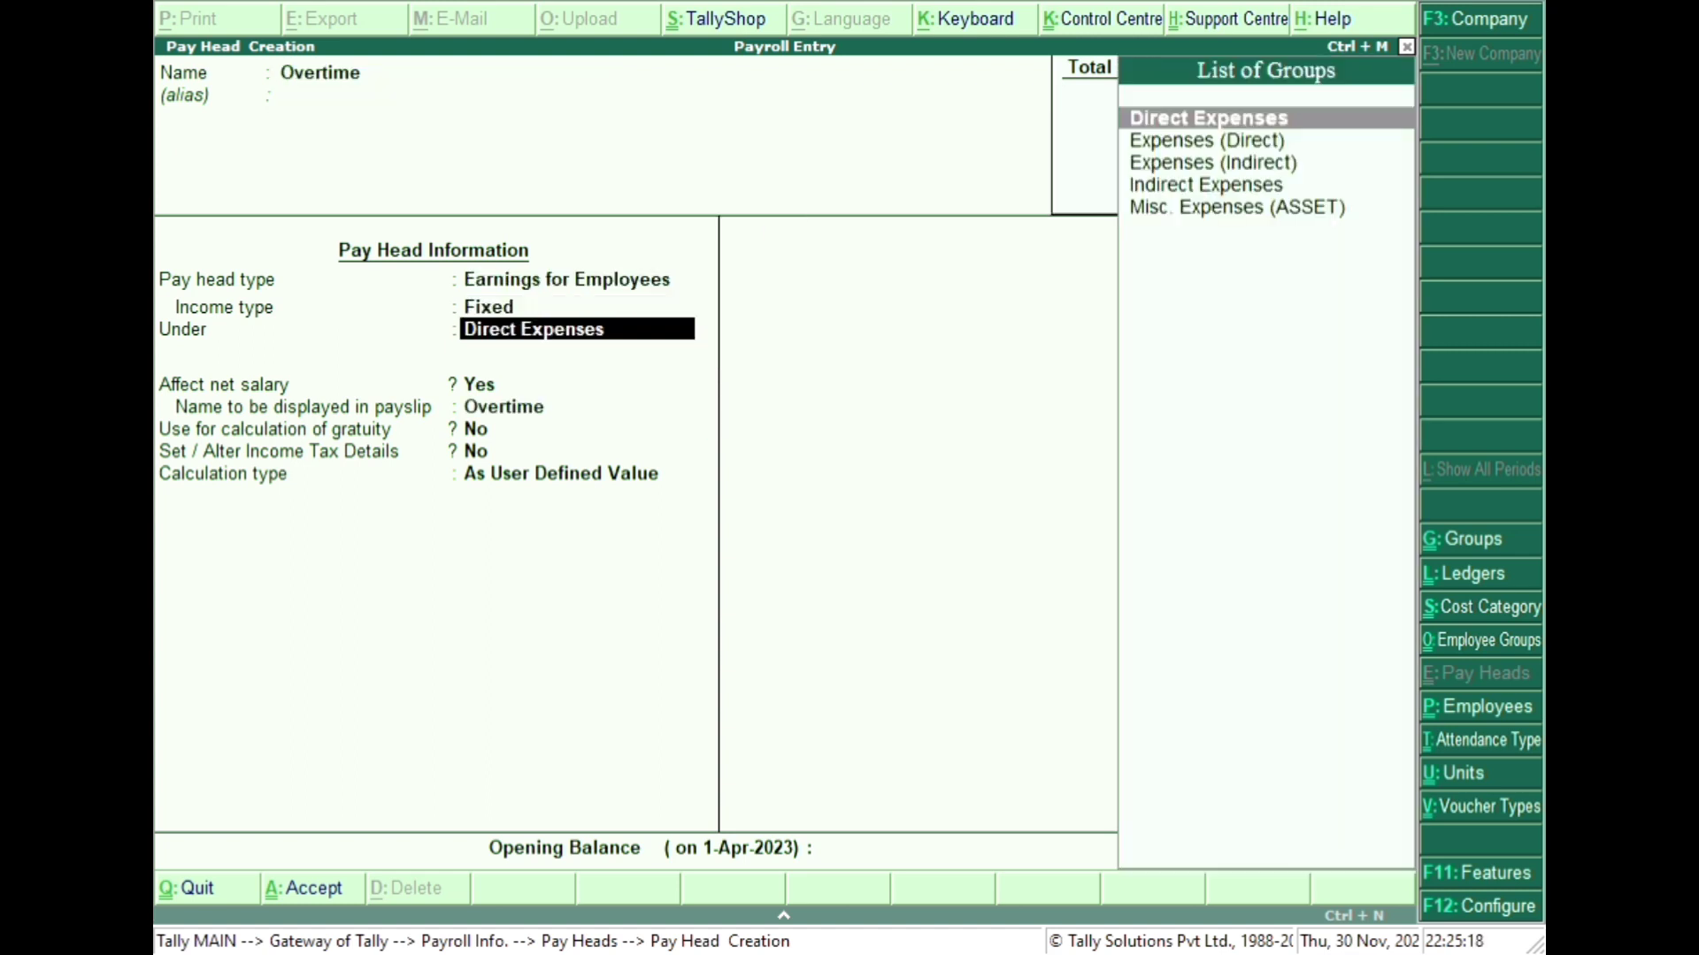
{"action": "key", "text": "Down"}
{"action": "key", "text": "Down"}
{"action": "key", "text": "Down"}
{"action": "key", "text": "Return"}
{"action": "key", "text": "Return"}
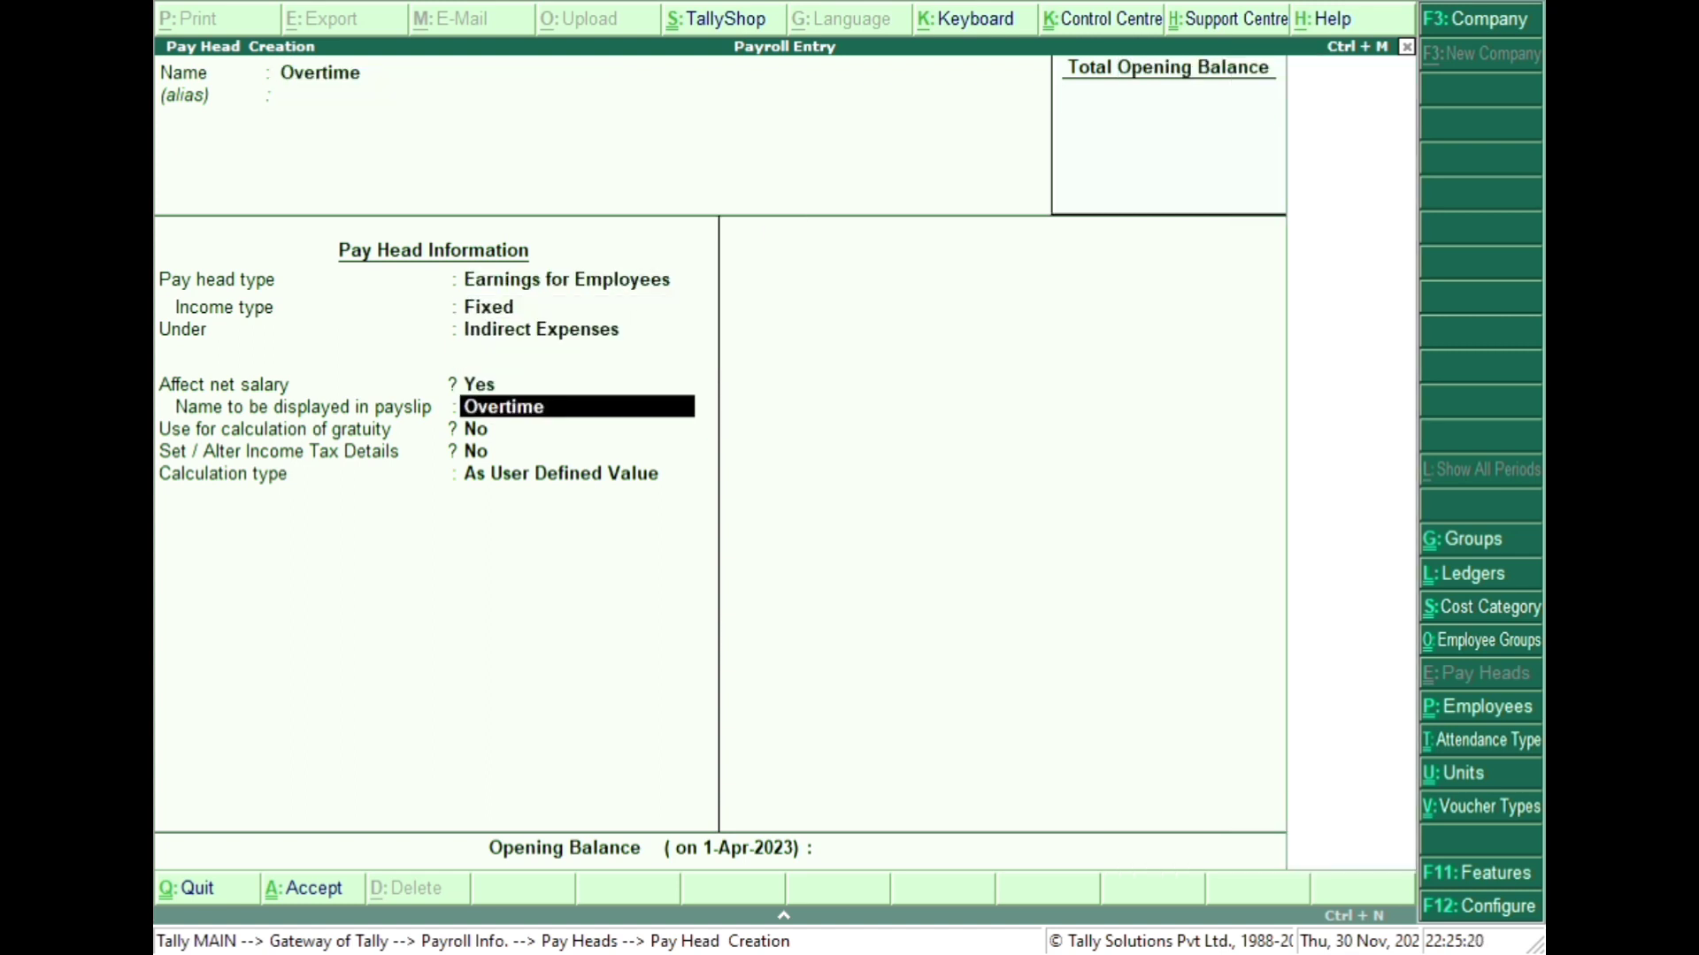
- Set the calculation type to On Production with the production type Overtime and no rounding, and save the pay head
{"action": "key", "text": "Return"}
{"action": "key", "text": "Return"}
{"action": "key", "text": "Return"}
{"action": "key", "text": "Down"}
{"action": "key", "text": "Down"}
{"action": "key", "text": "Down"}
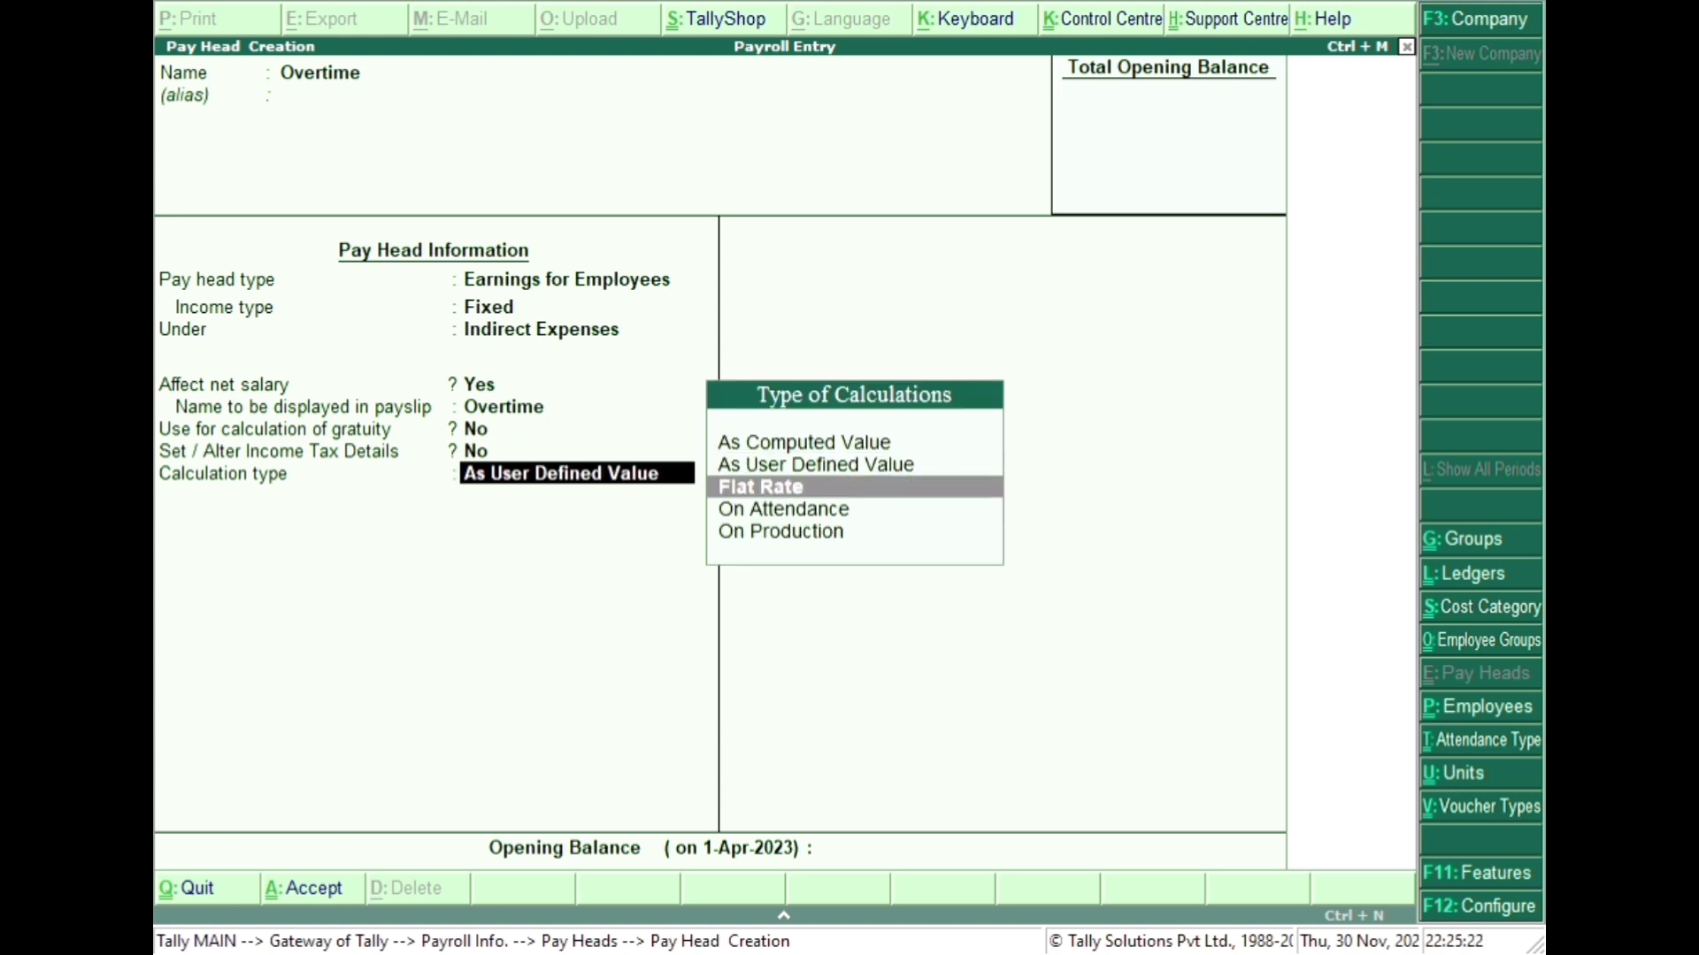
{"action": "key", "text": "Return"}
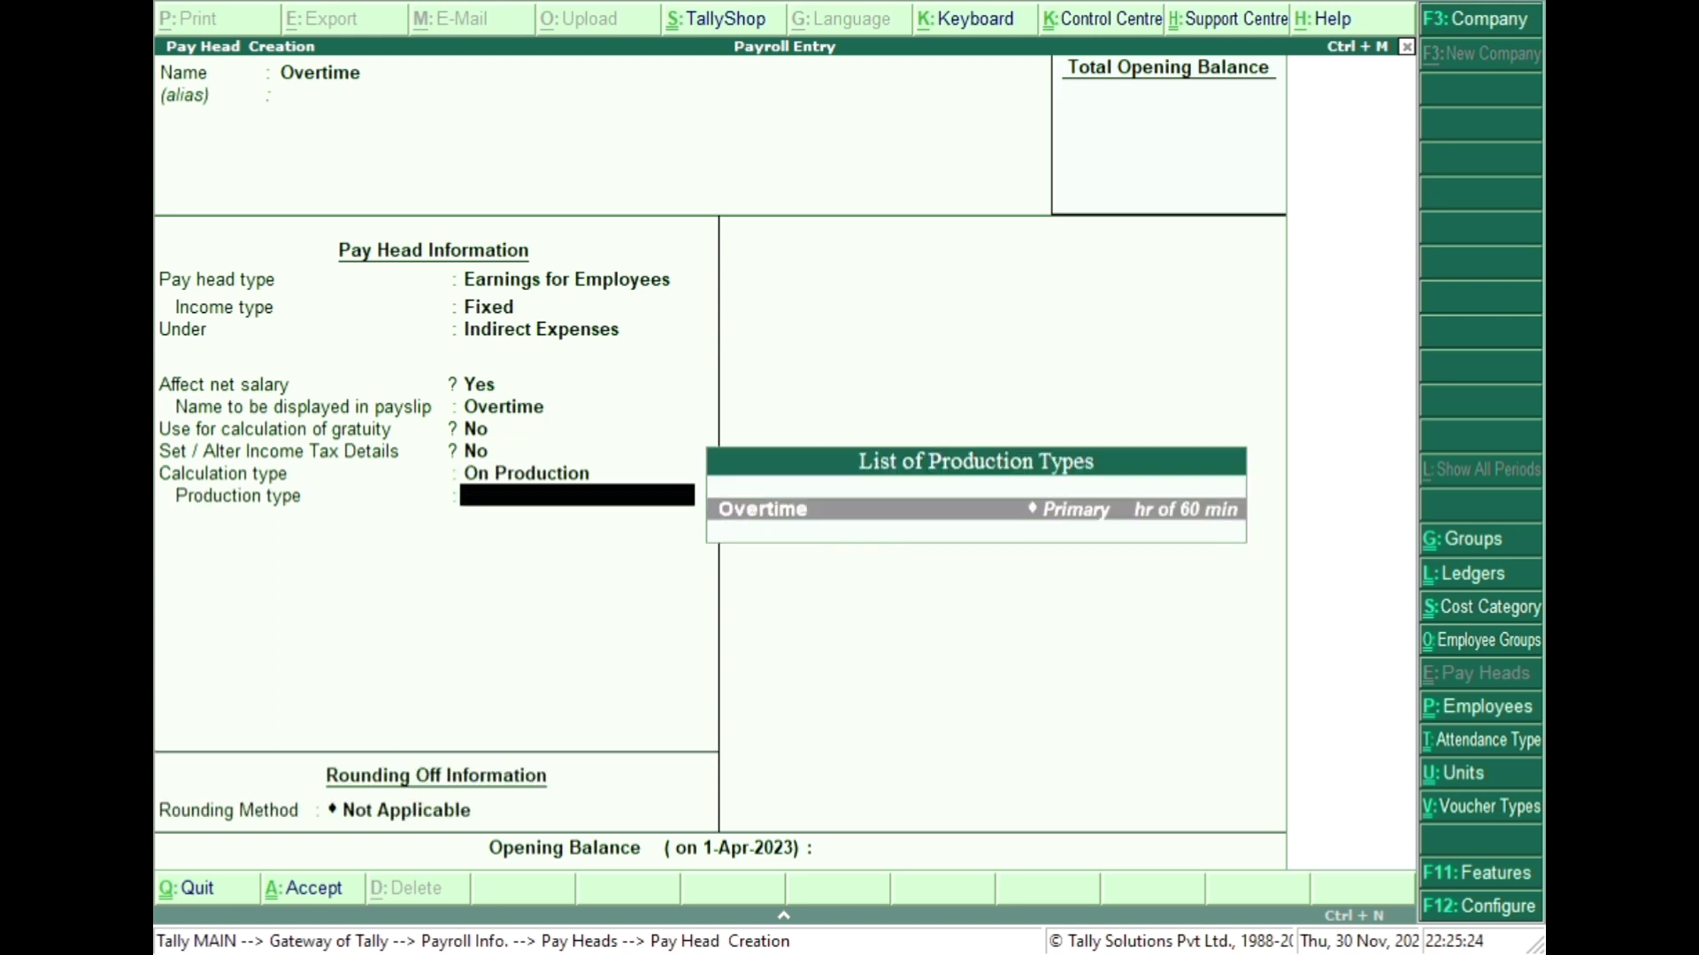
{"action": "key", "text": "Return"}
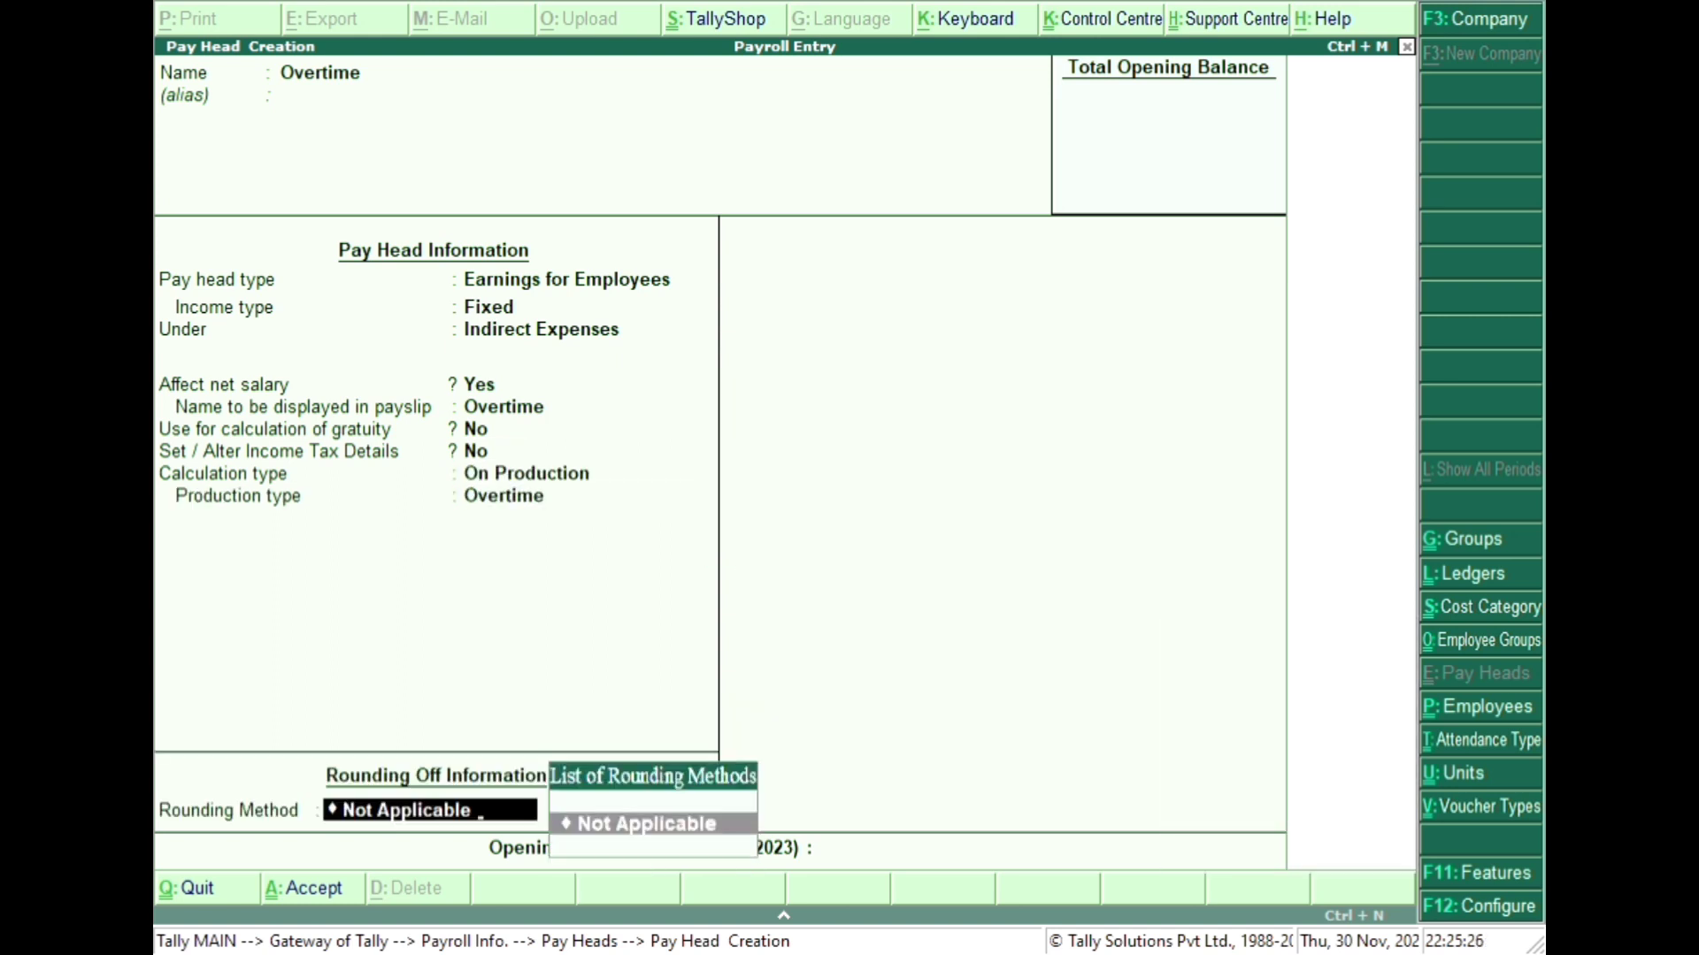
{"action": "key", "text": "Return"}
{"action": "key", "text": "Return"}
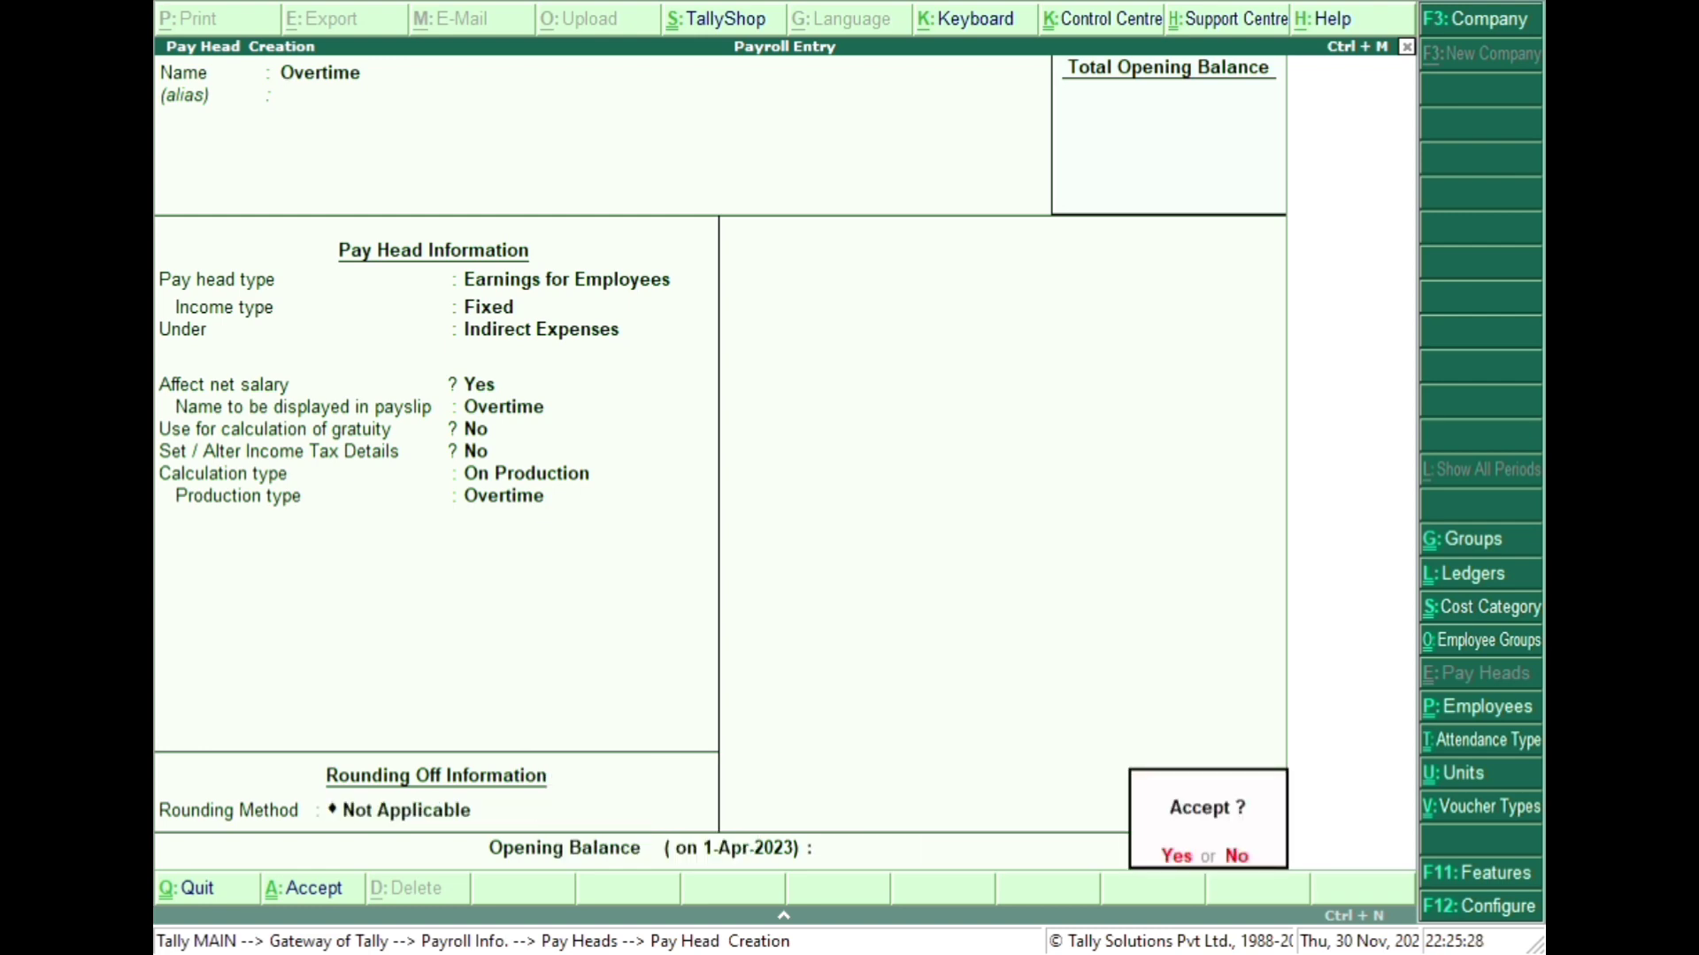
{"action": "key", "text": "Return"}
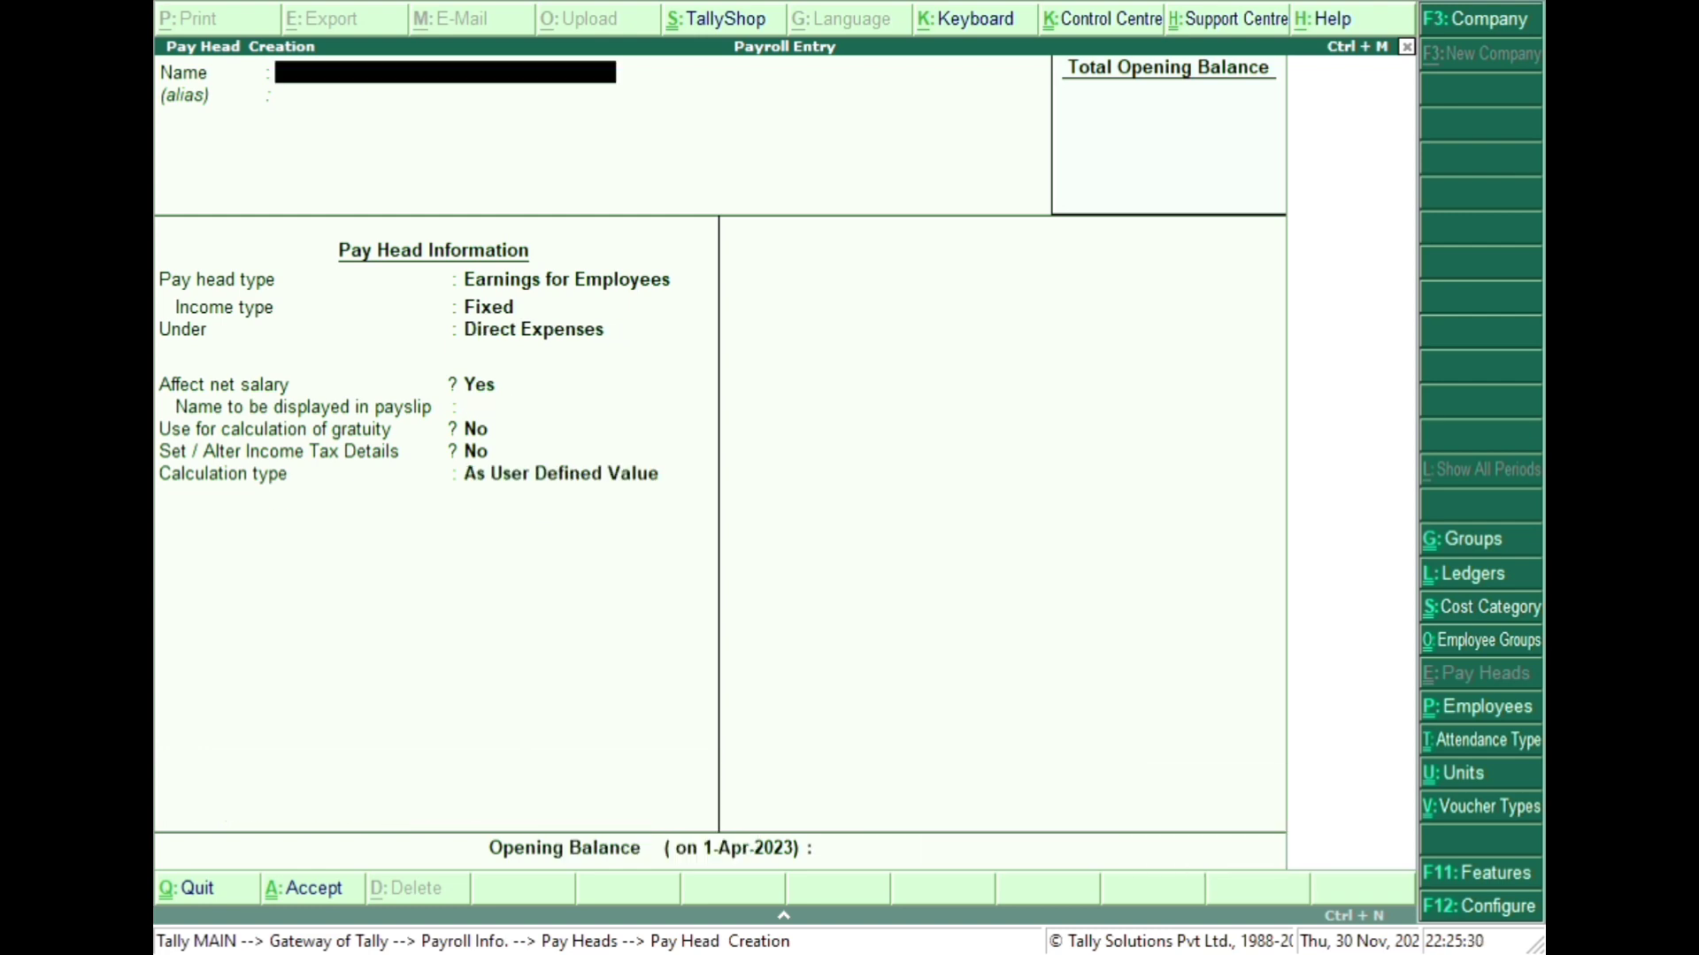
- Leave pay head creation and open the Employee Categories options in Payroll Info
{"action": "key", "text": "Escape"}
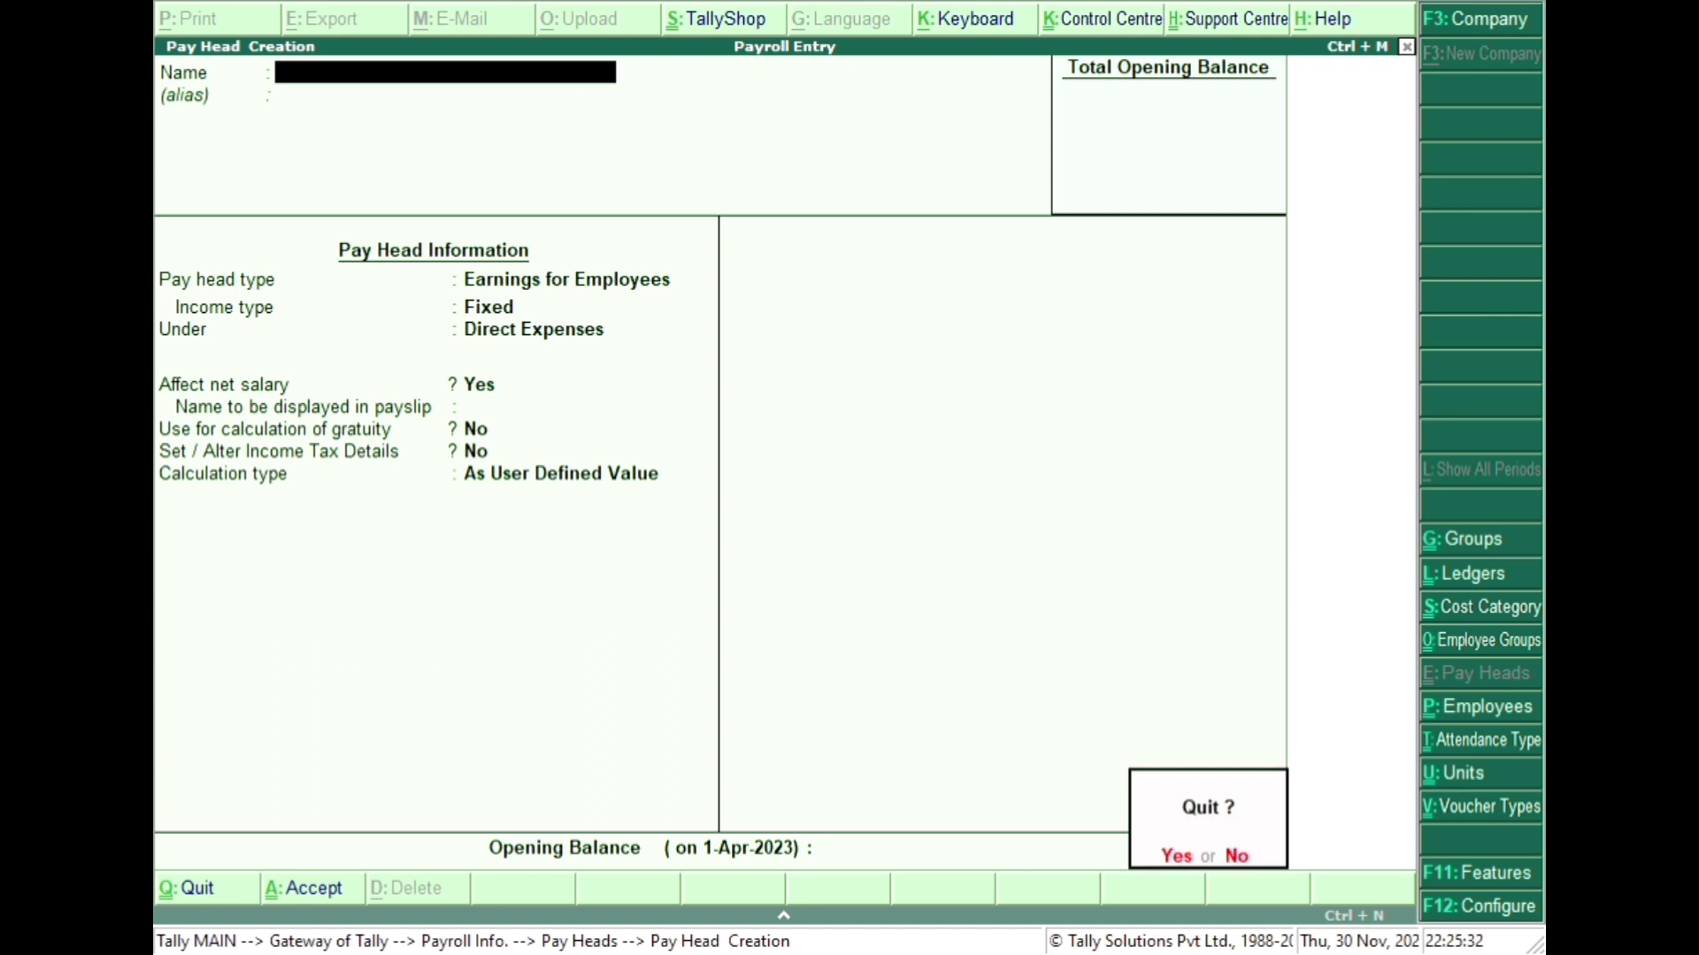
{"action": "key", "text": "Return"}
{"action": "key", "text": "Escape"}
{"action": "key", "text": "Up"}
{"action": "key", "text": "Up"}
{"action": "key", "text": "Up"}
{"action": "key", "text": "Up"}
{"action": "key", "text": "Up"}
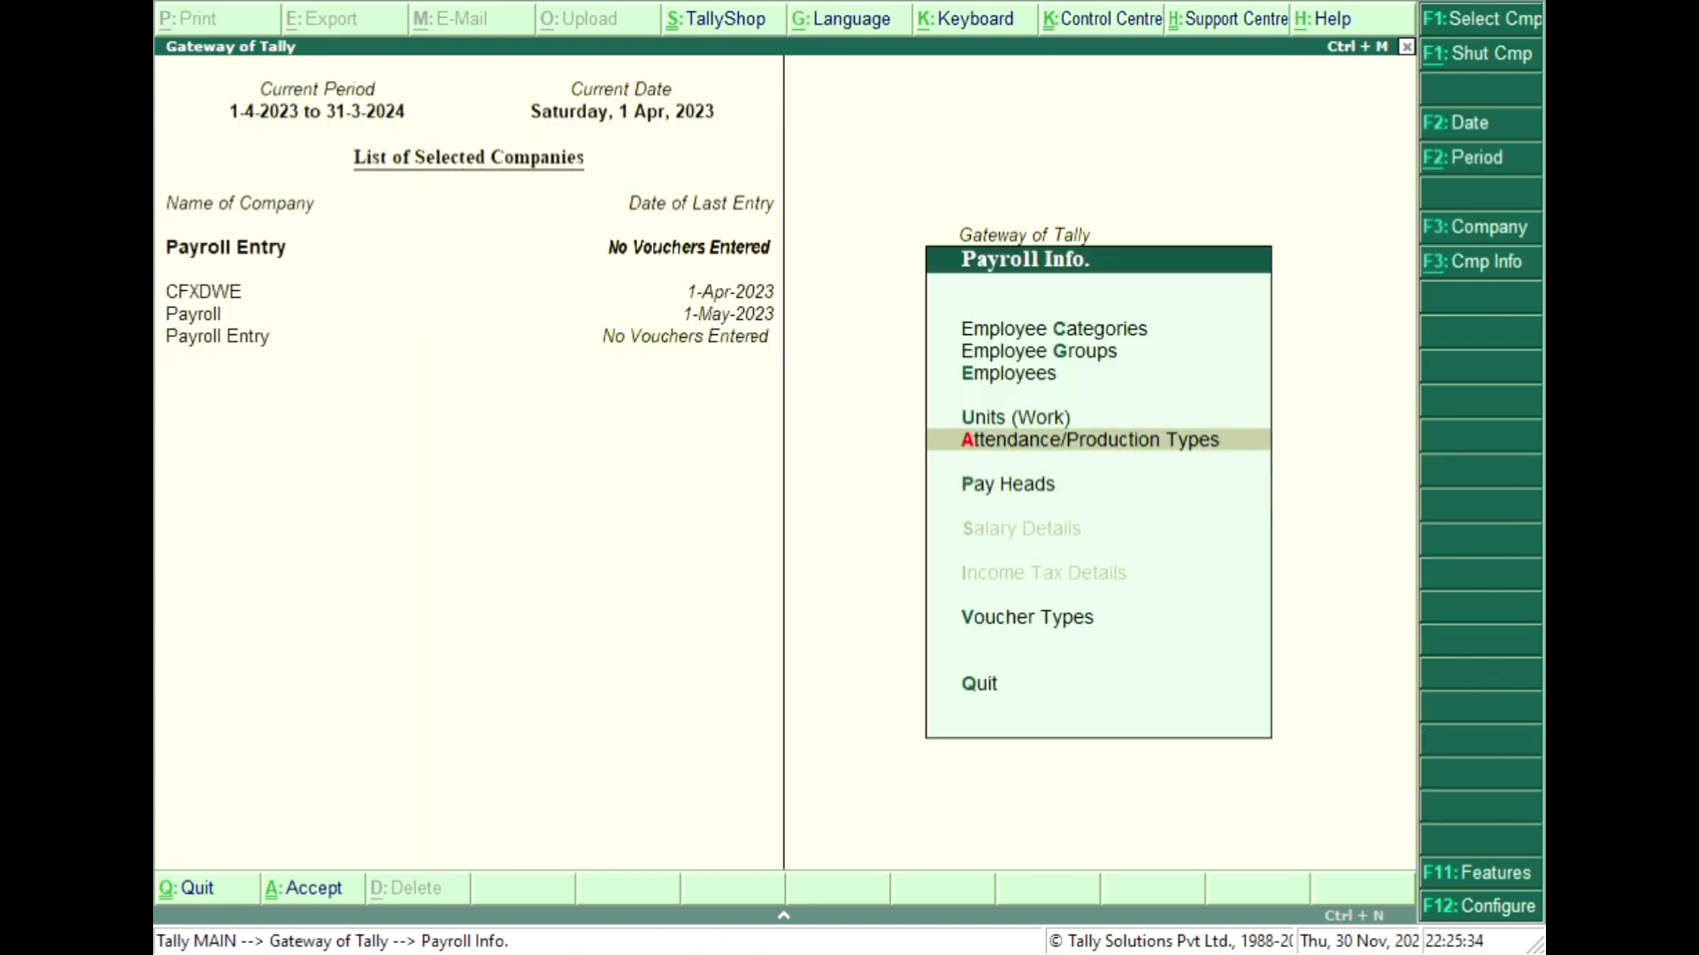
{"action": "key", "text": "Return"}
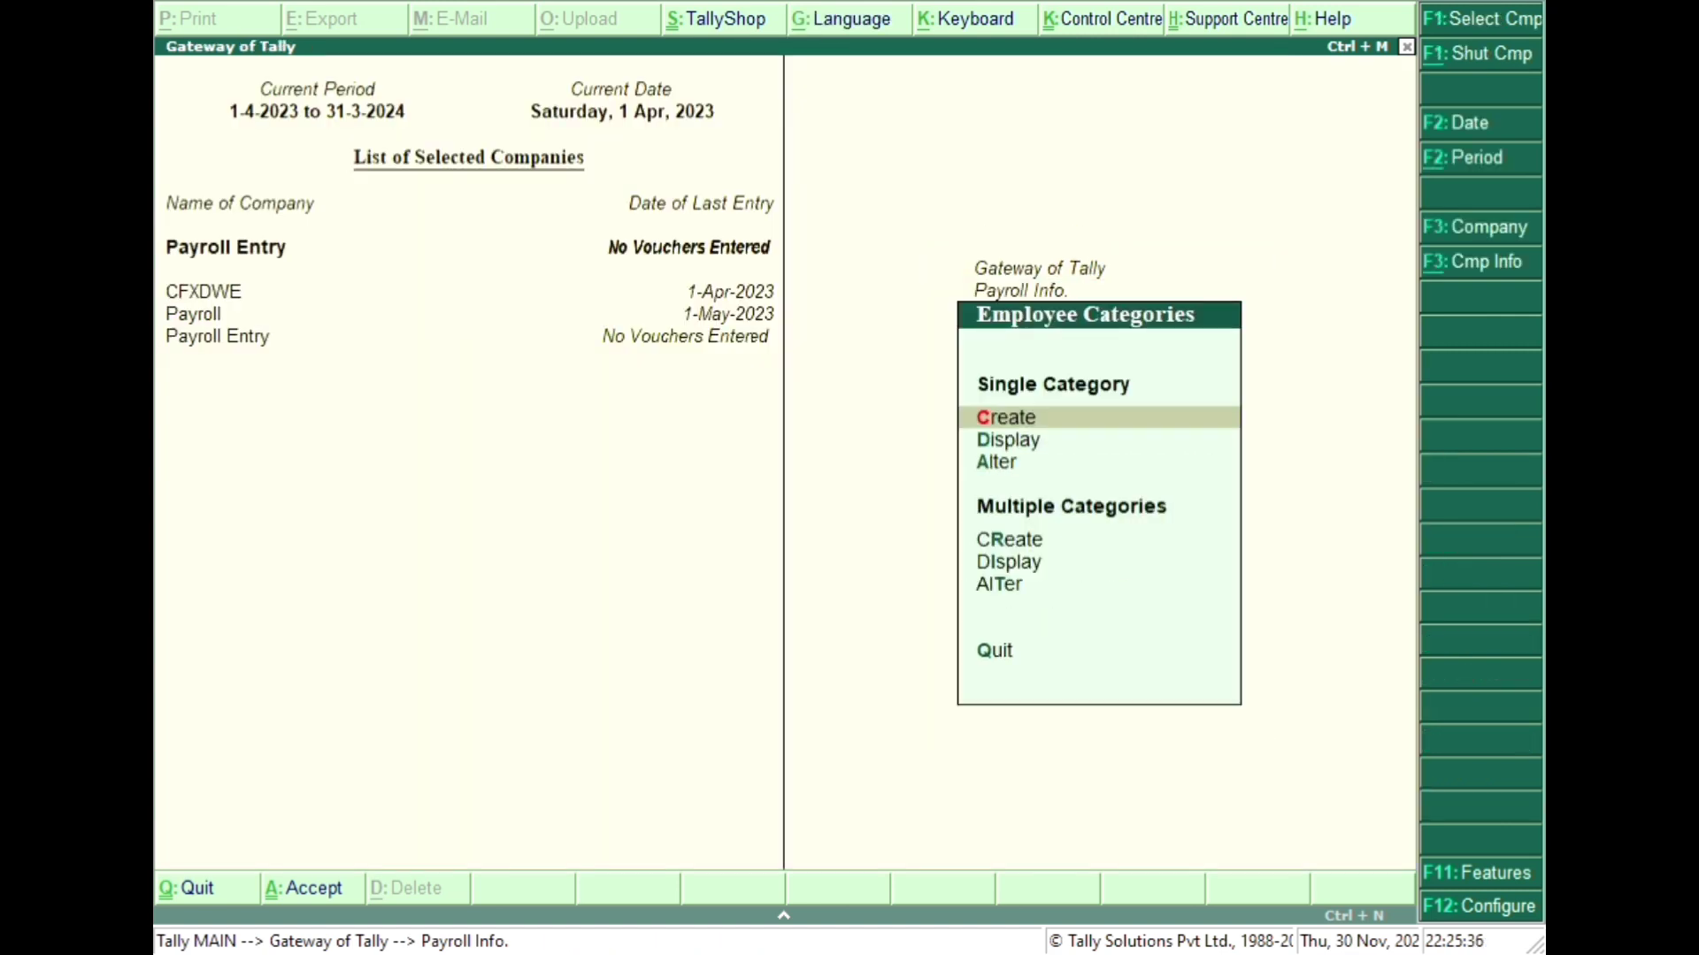
- Create a single employee category named "Employee" without an alias and return to the Payroll Info options
{"action": "key", "text": "Return"}
{"action": "type", "text": "E"}
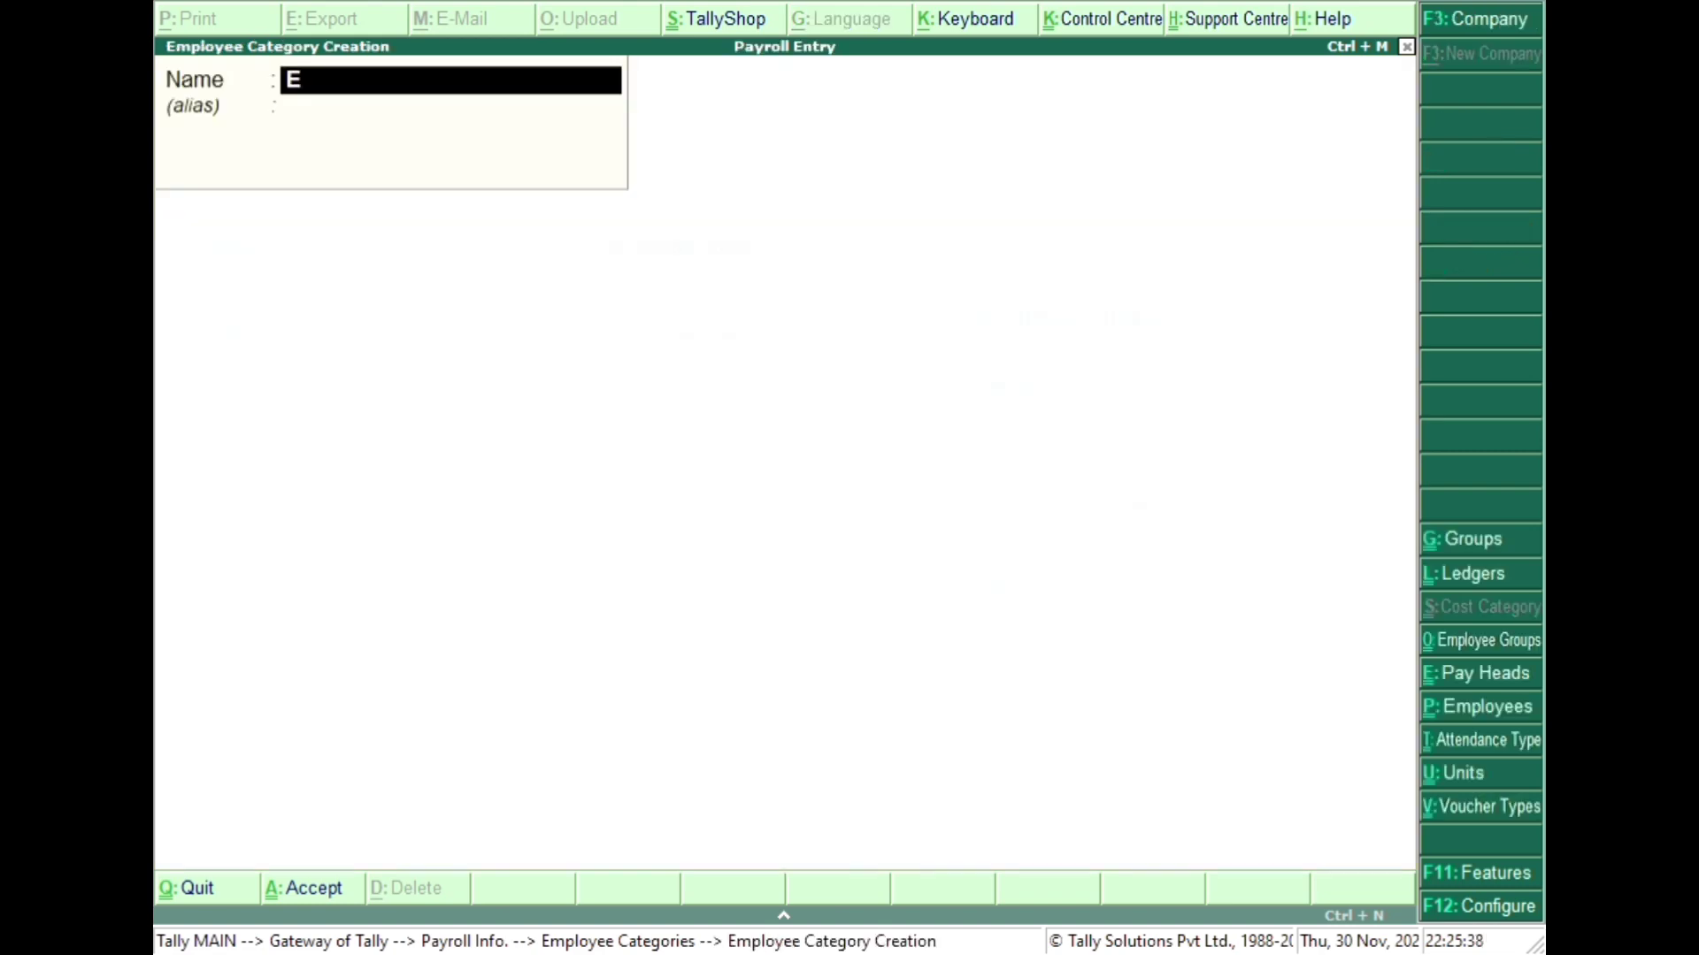
{"action": "type", "text": "mployee"}
{"action": "key", "text": "Return"}
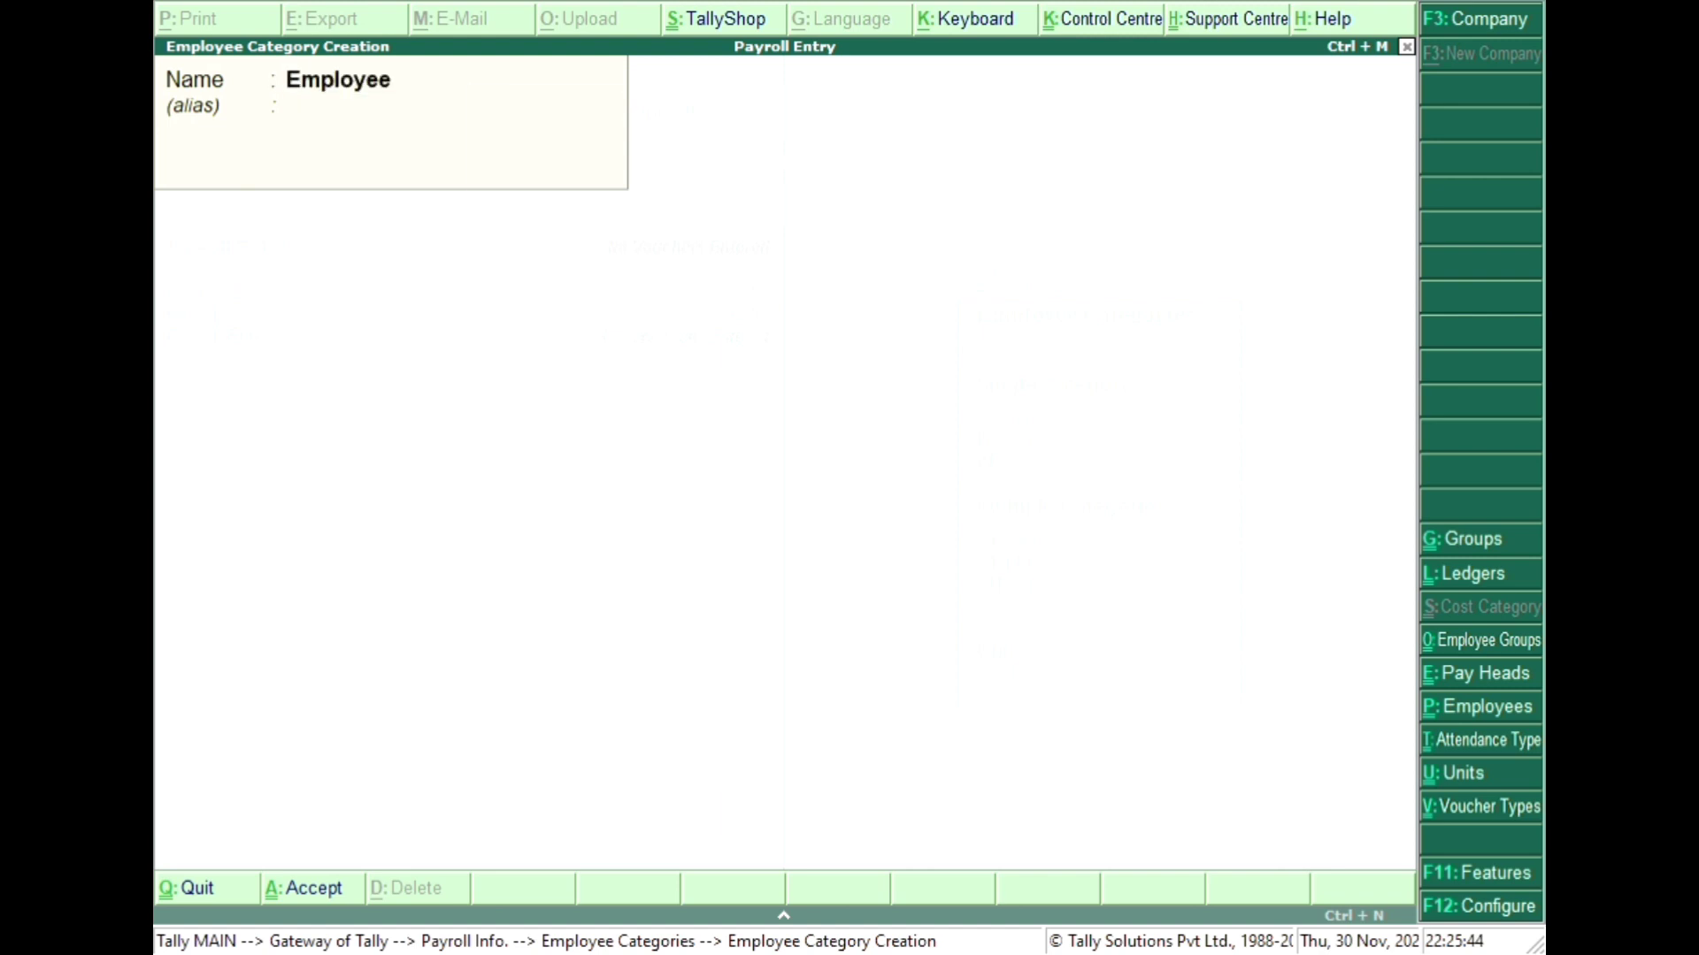
{"action": "key", "text": "Return"}
{"action": "key", "text": "Return"}
{"action": "key", "text": "Escape"}
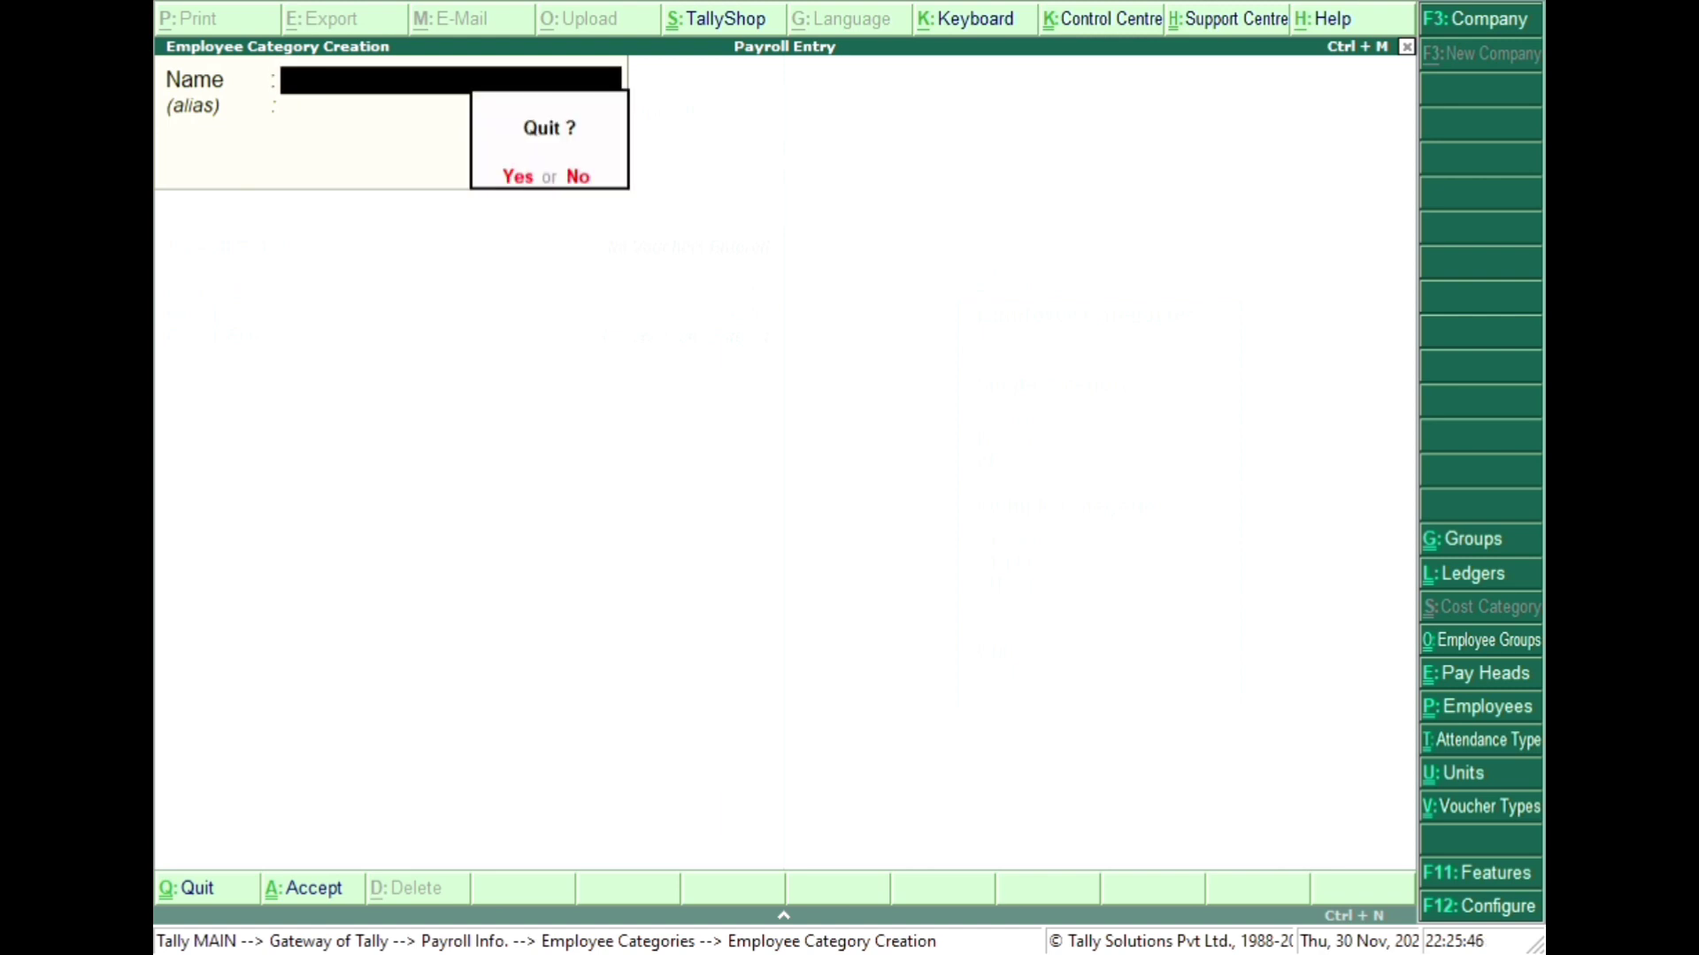
{"action": "key", "text": "Return"}
{"action": "key", "text": "Escape"}
- Create the employee group "Account Department" in the Employee category, under Primary, without defining salary details
{"action": "key", "text": "Down"}
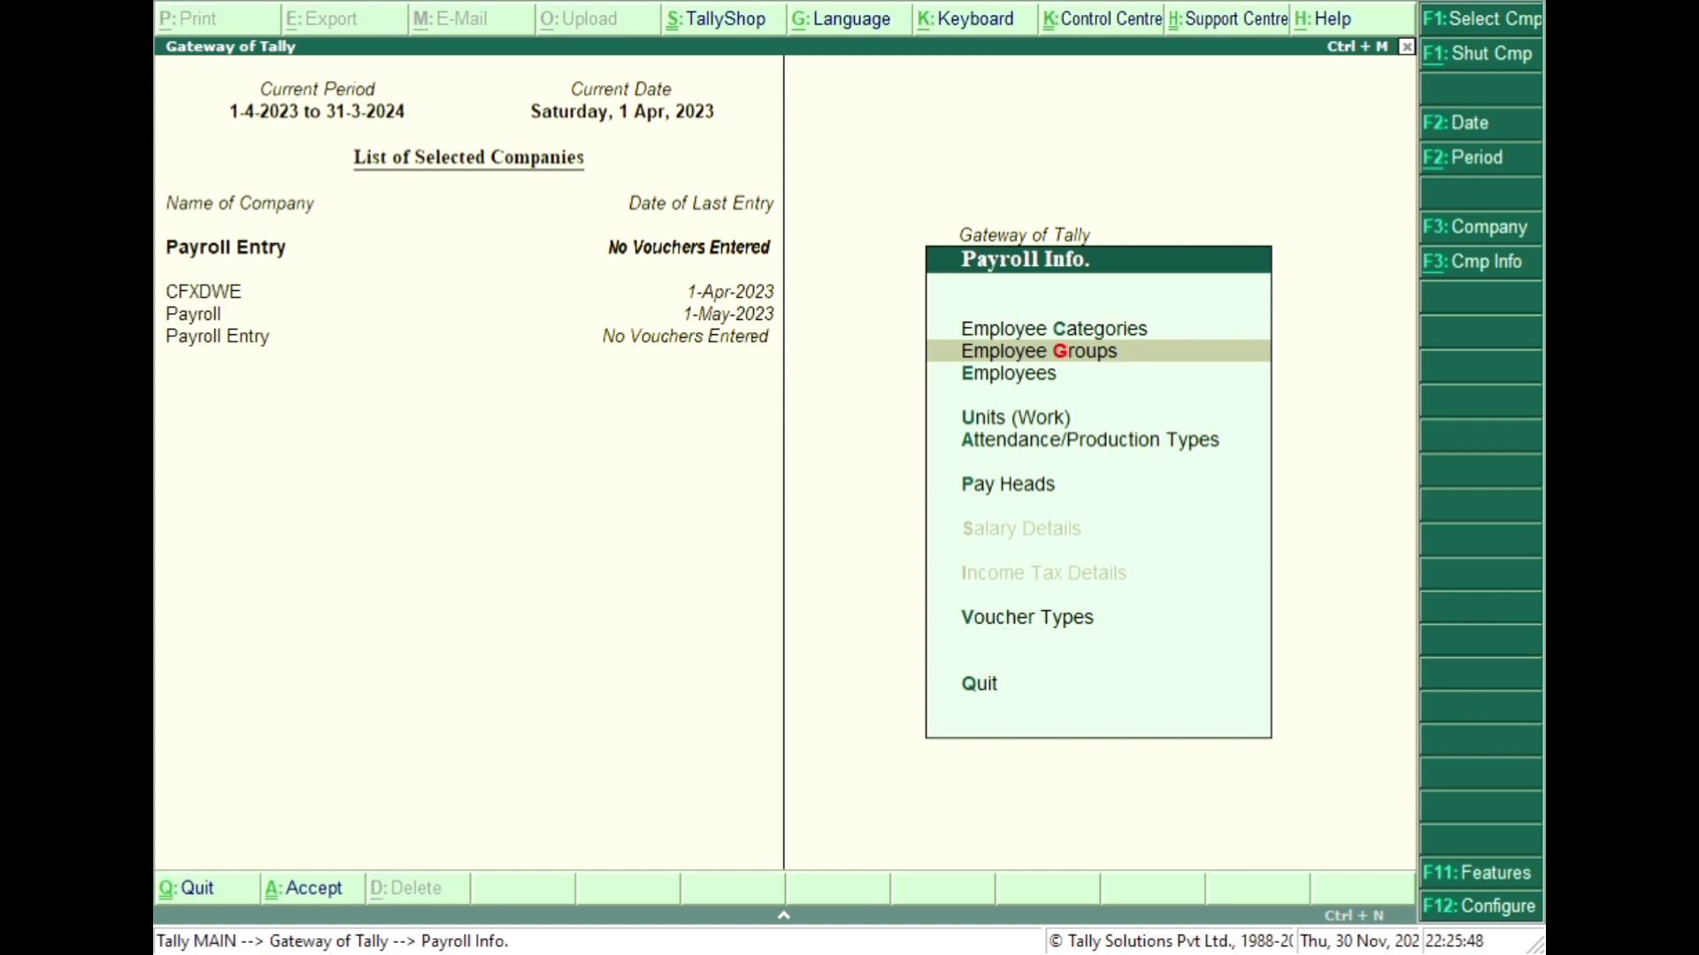
{"action": "key", "text": "Return"}
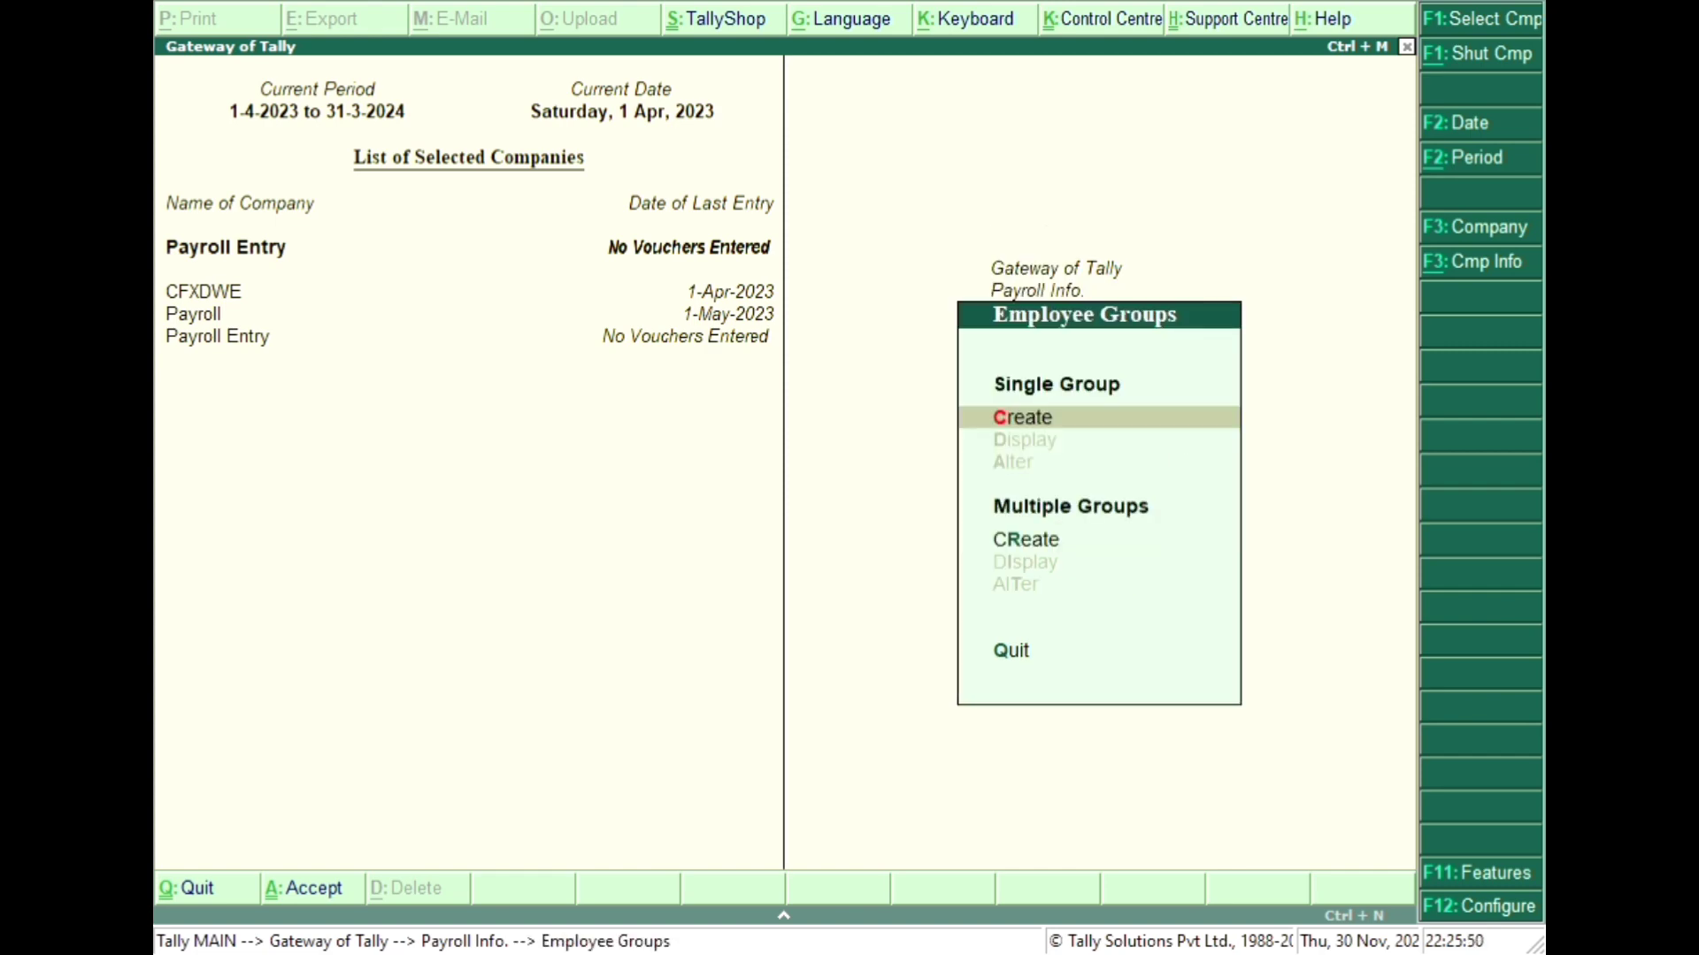
{"action": "key", "text": "Return"}
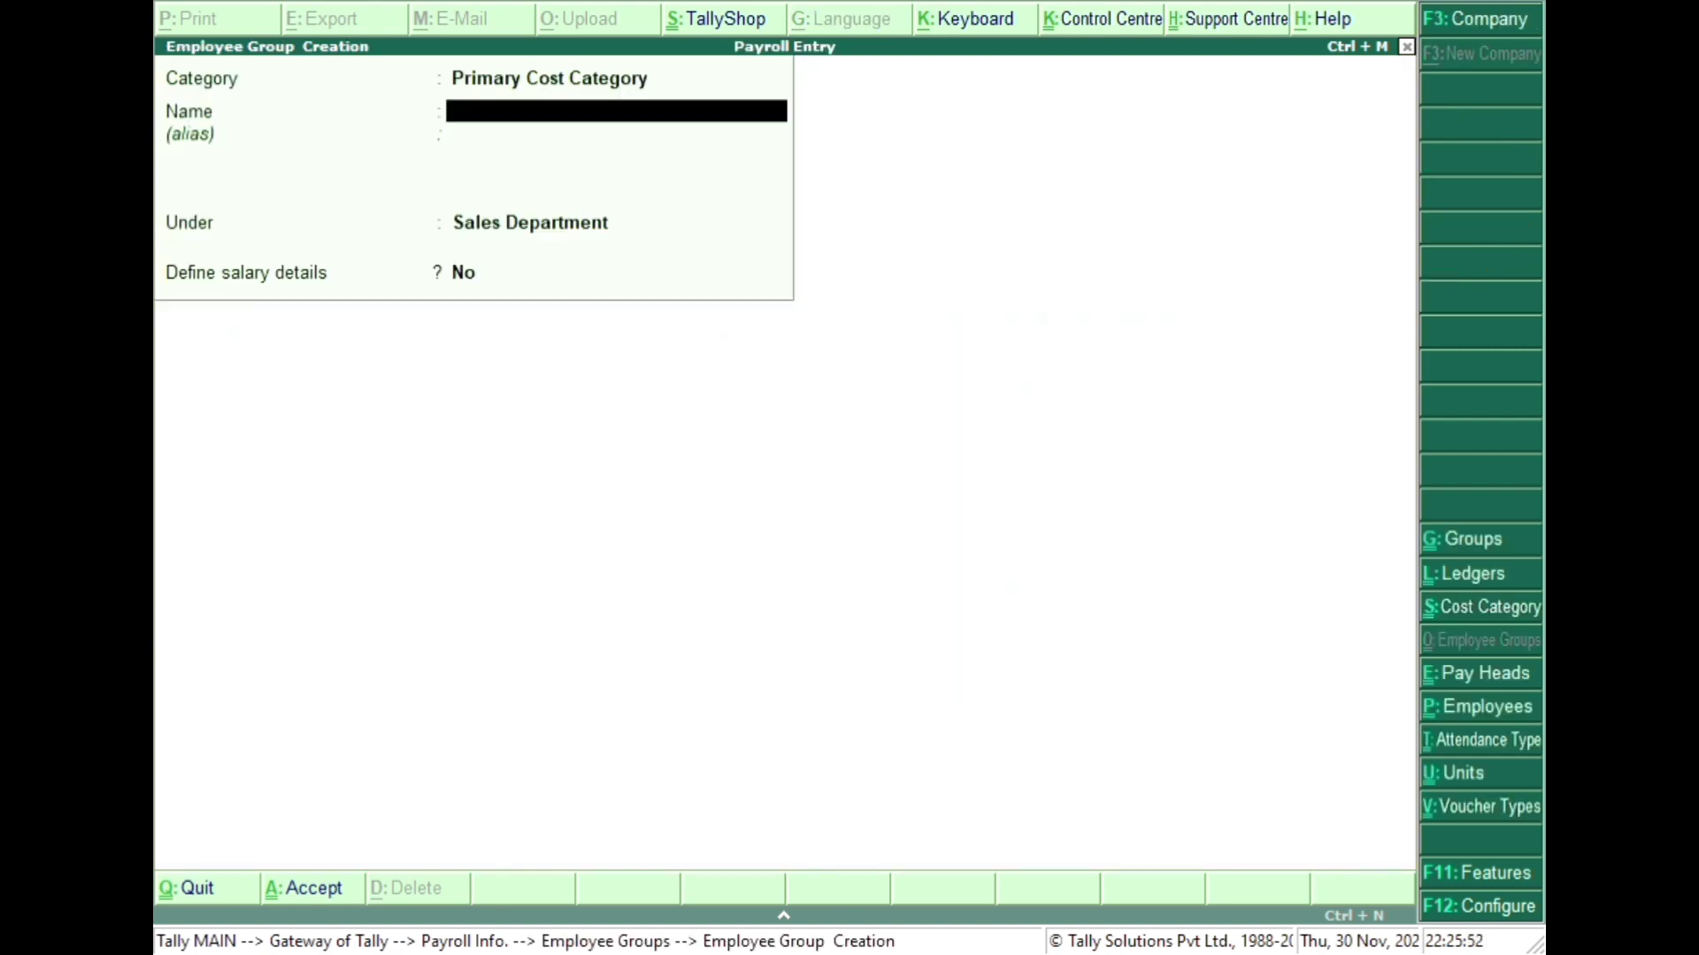
{"action": "key", "text": "BackSpace"}
{"action": "key", "text": "BackSpace"}
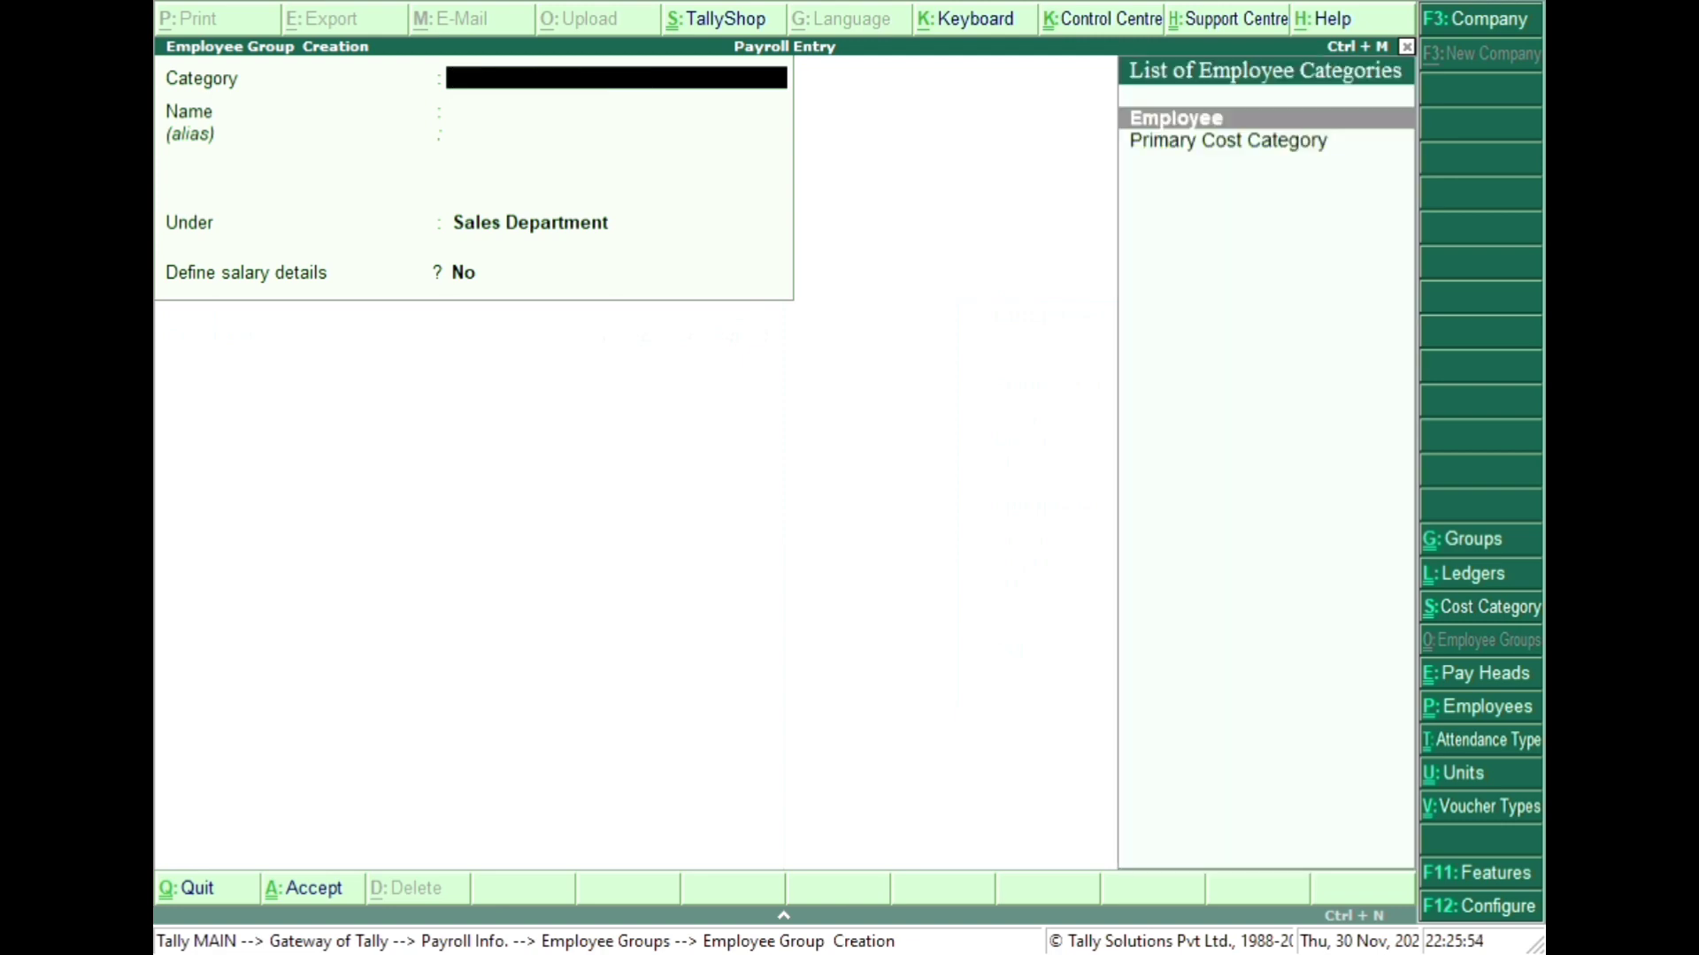
{"action": "key", "text": "Return"}
{"action": "type", "text": "Account"}
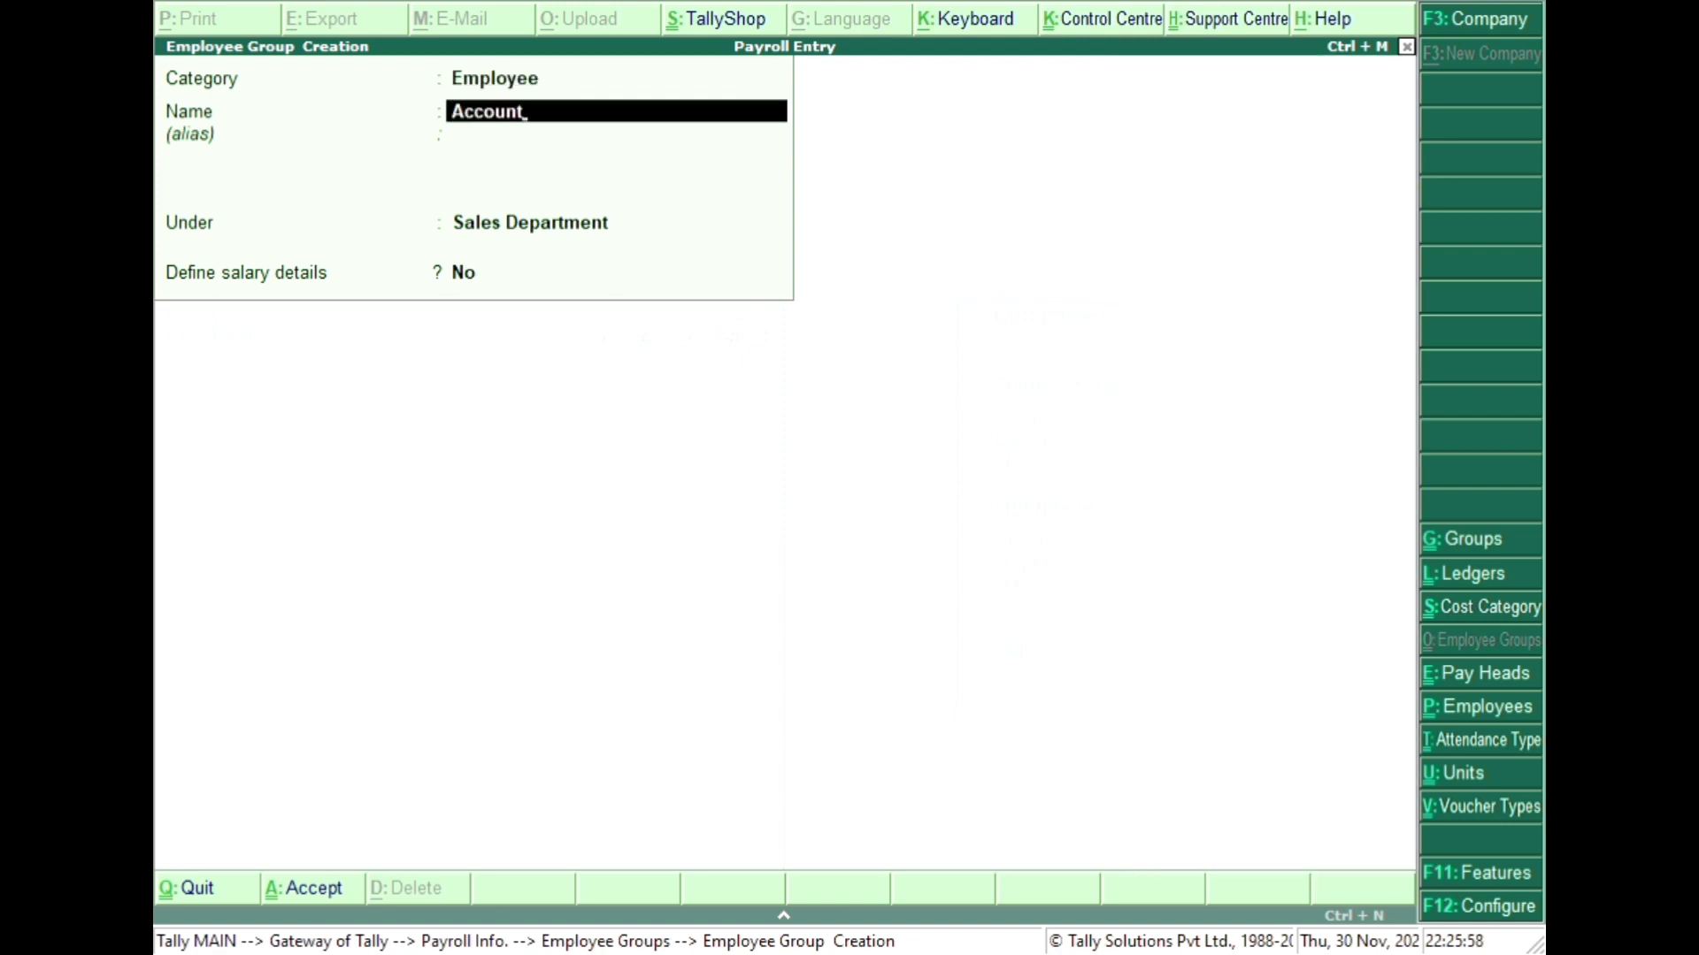
{"action": "type", "text": " Department"}
{"action": "key", "text": "Return"}
{"action": "key", "text": "Return"}
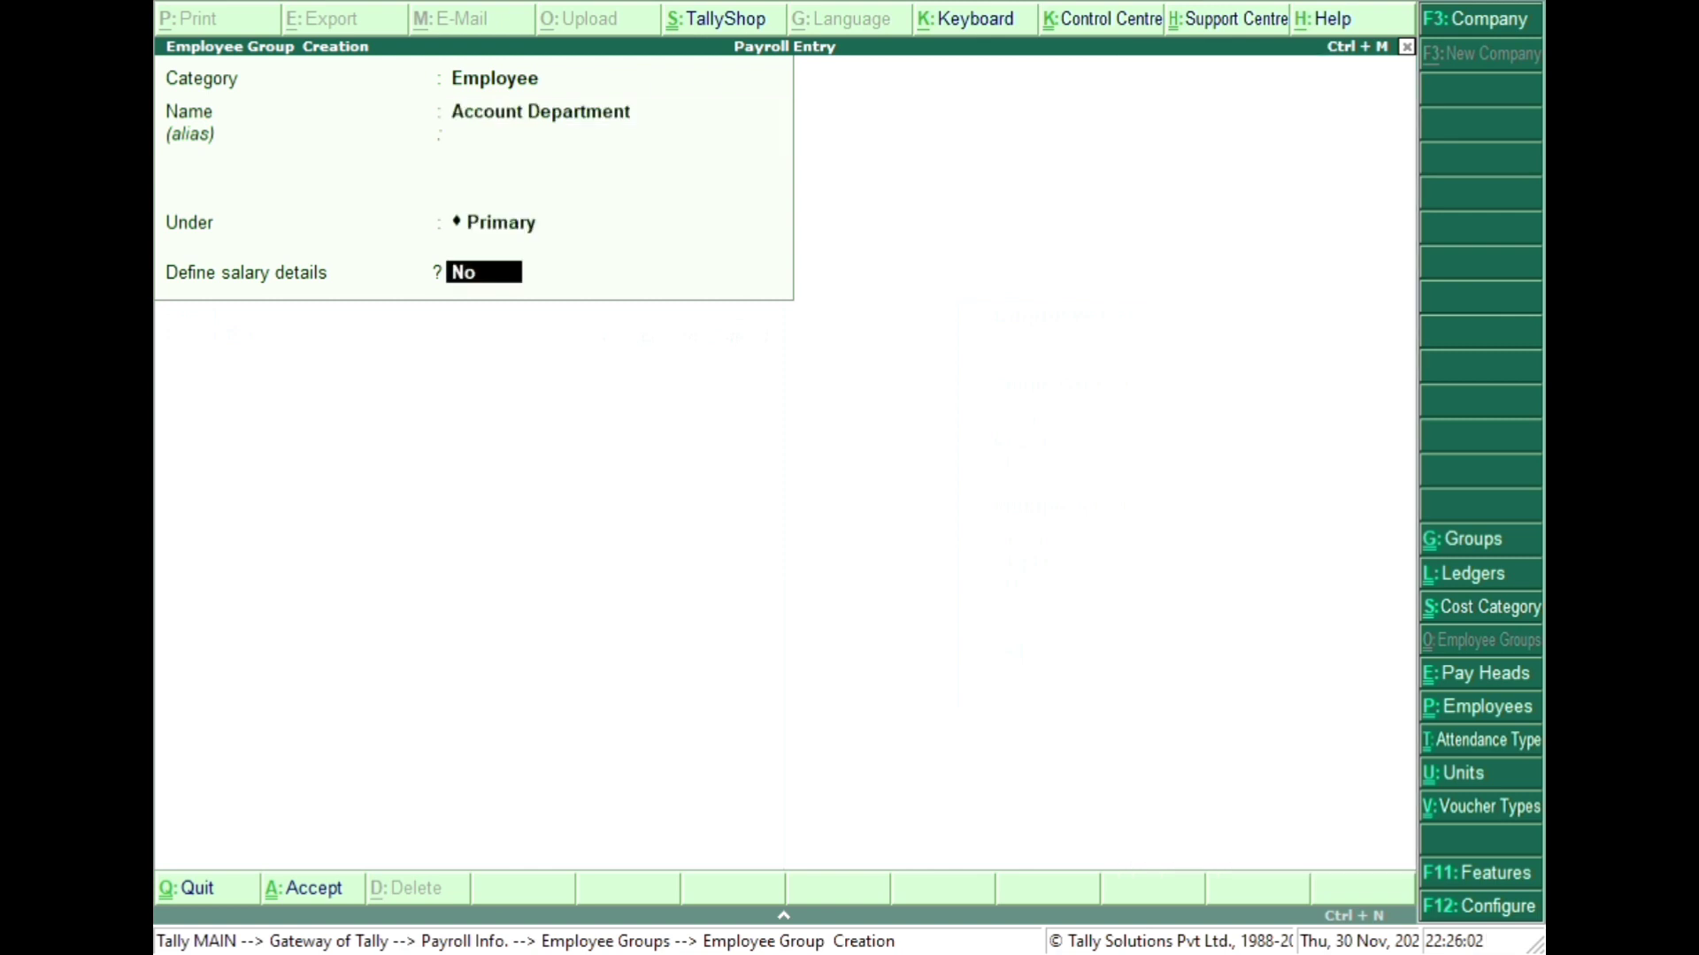
{"action": "key", "text": "Return"}
{"action": "key", "text": "Return"}
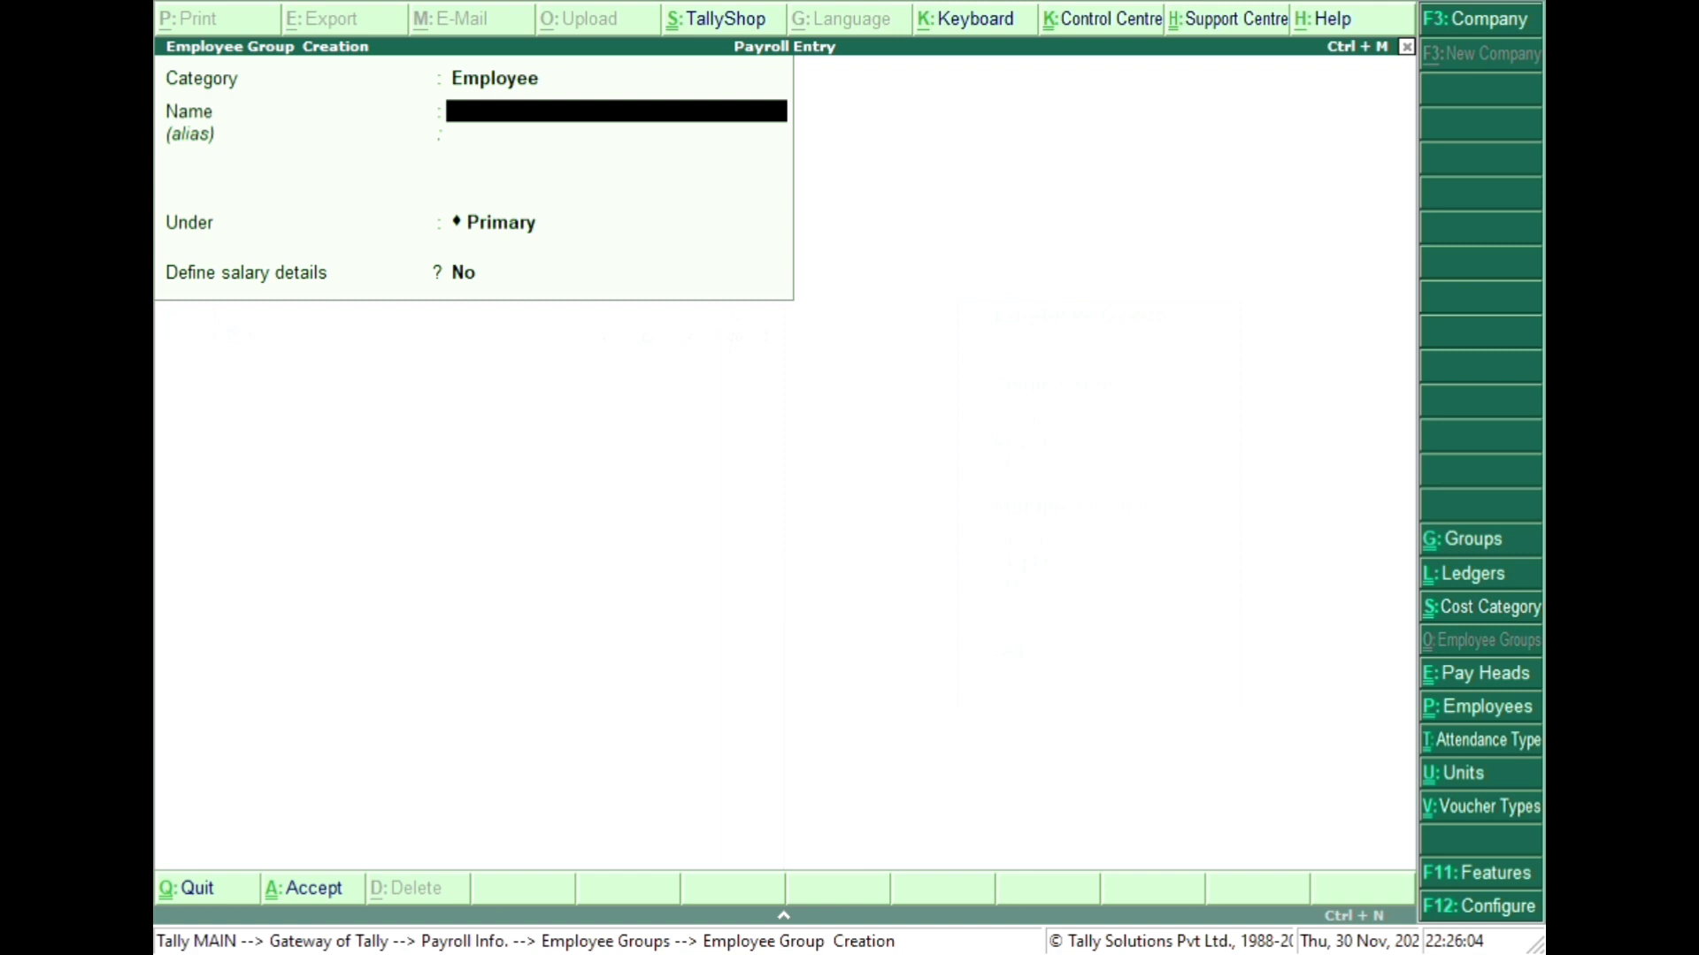
- Add the employee group "Sales Department" in the Employee category, under Primary, with no salary details
{"action": "type", "text": "Sales Department"}
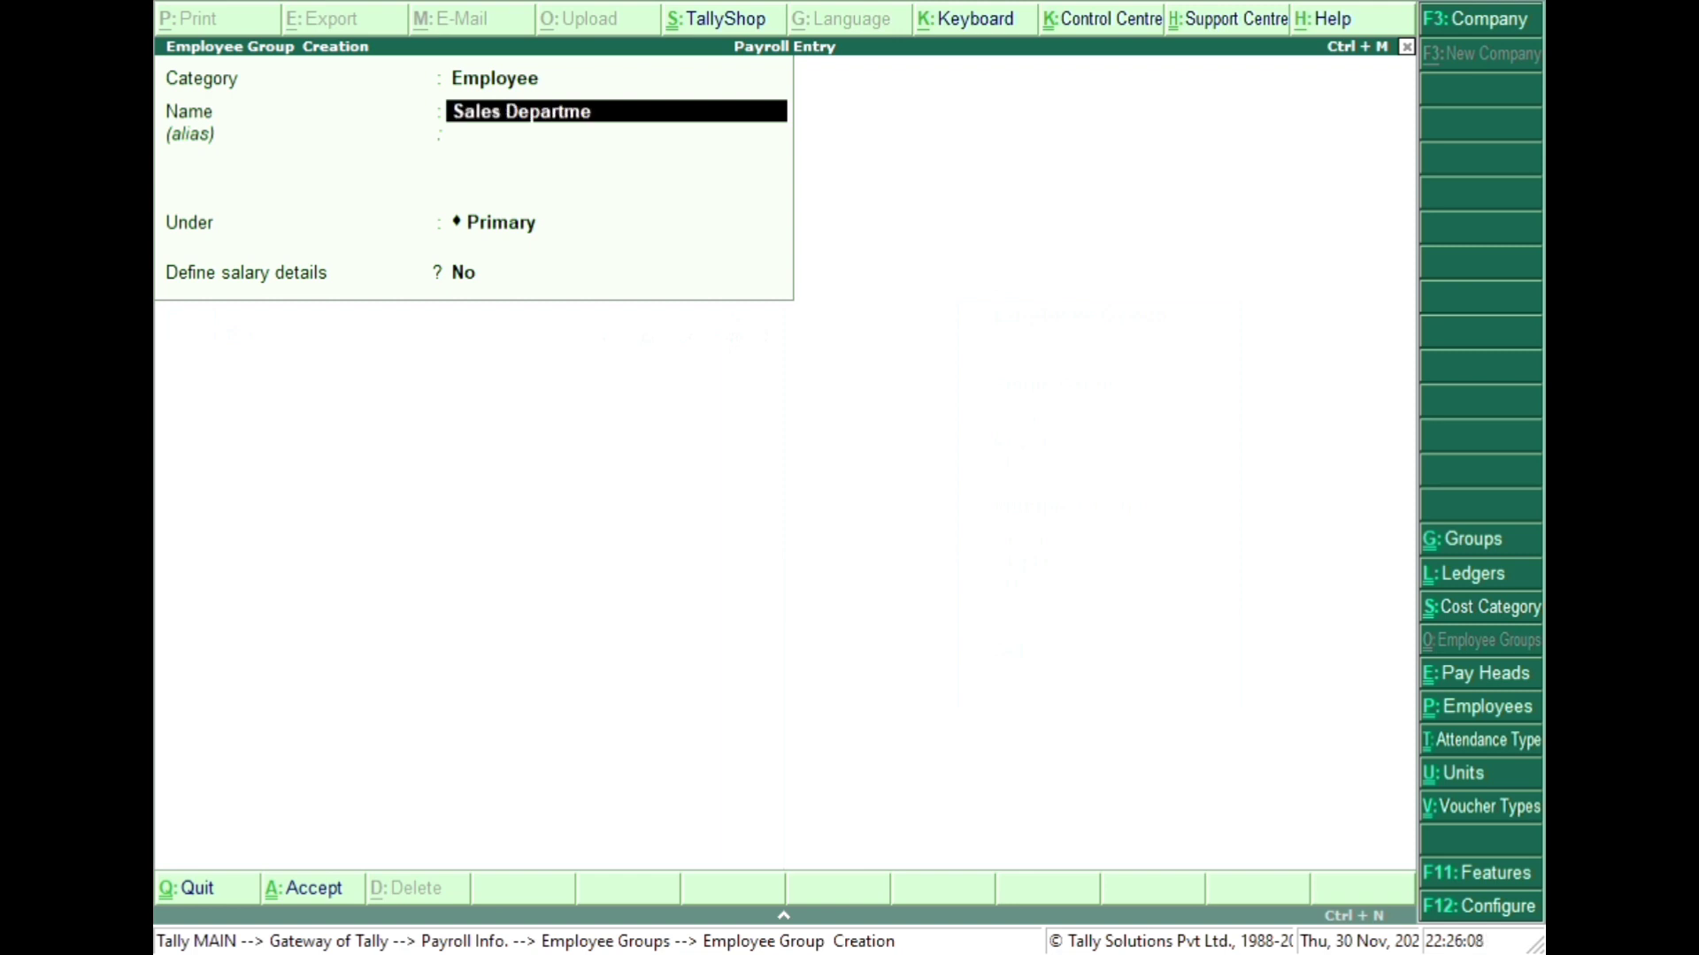
{"action": "key", "text": "Return"}
{"action": "key", "text": "Return"}
{"action": "key", "text": "Return"}
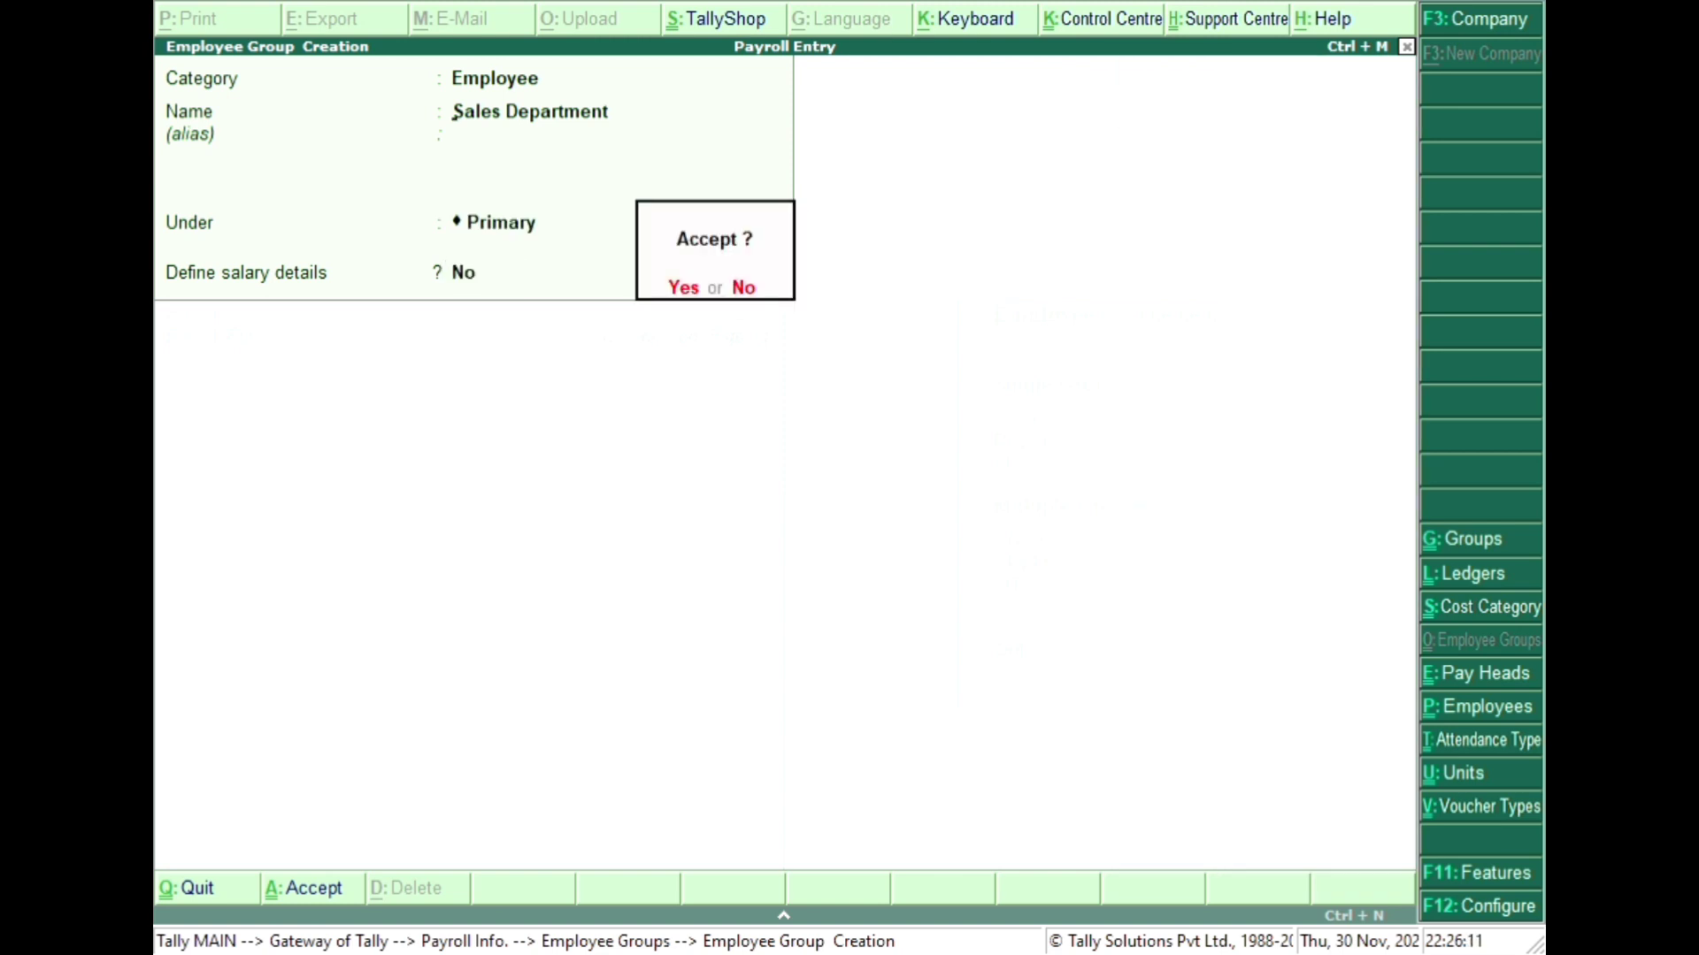
- Add the employee group "Purchase Department" in the Employee category, under Primary with no salary details, and leave group creation
{"action": "type", "text": "yPurc"}
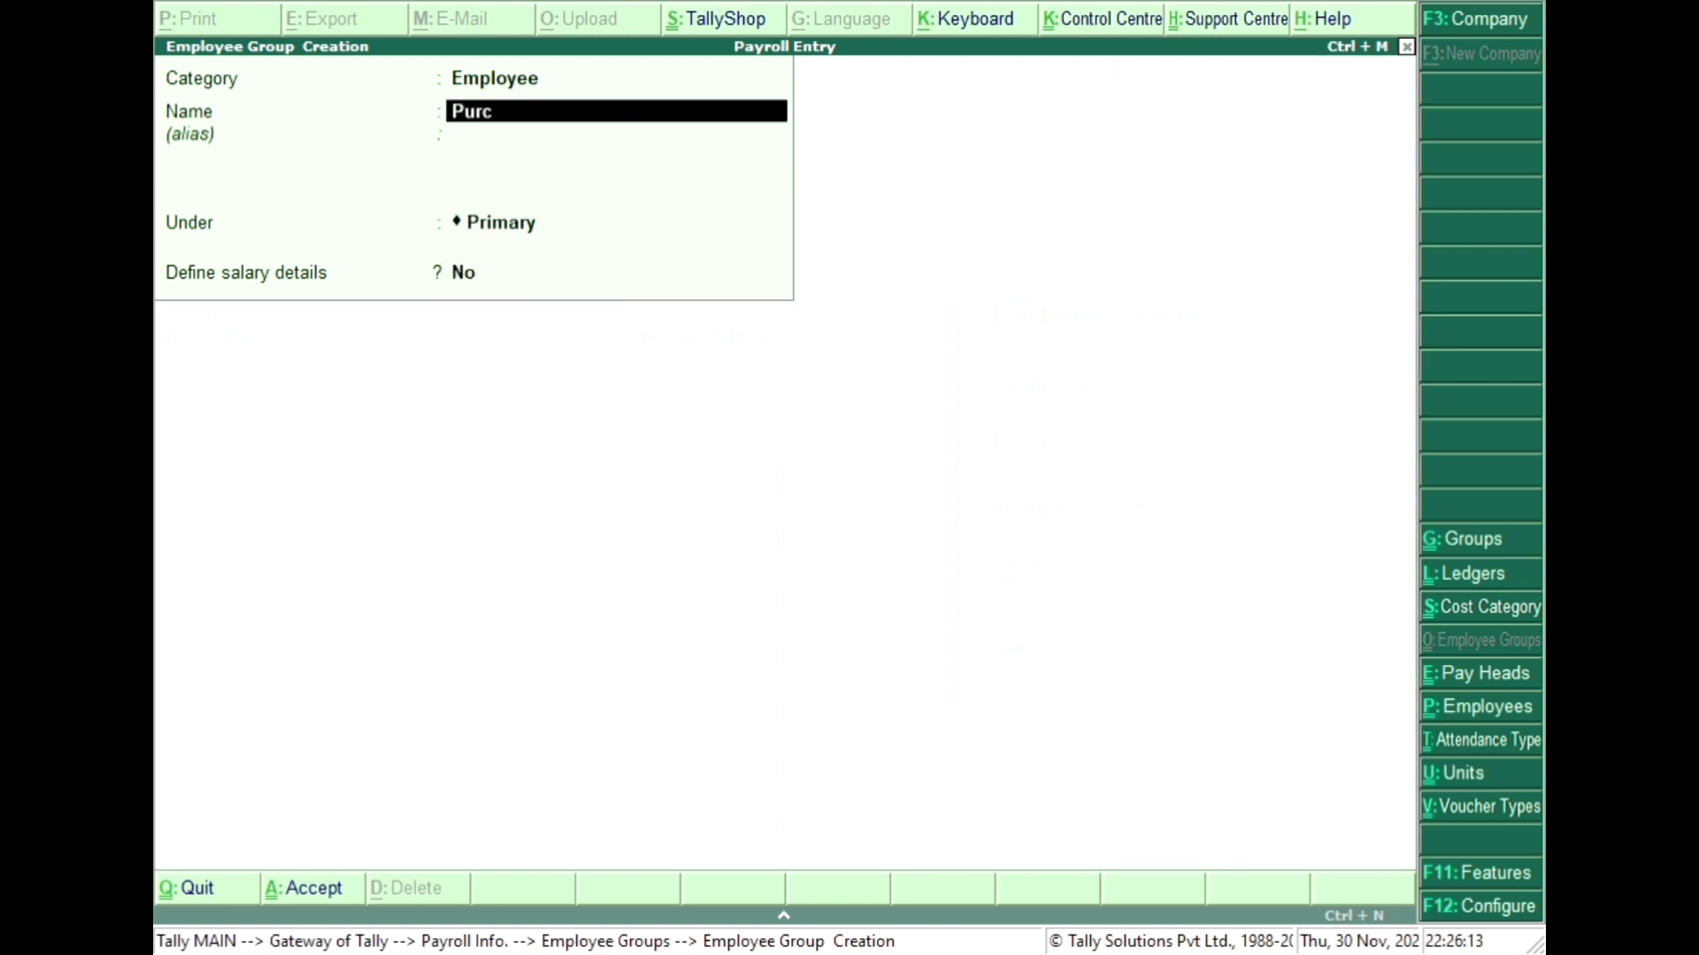
{"action": "type", "text": "hase Department"}
{"action": "key", "text": "Return"}
{"action": "key", "text": "Return"}
{"action": "key", "text": "Return"}
{"action": "key", "text": "Return"}
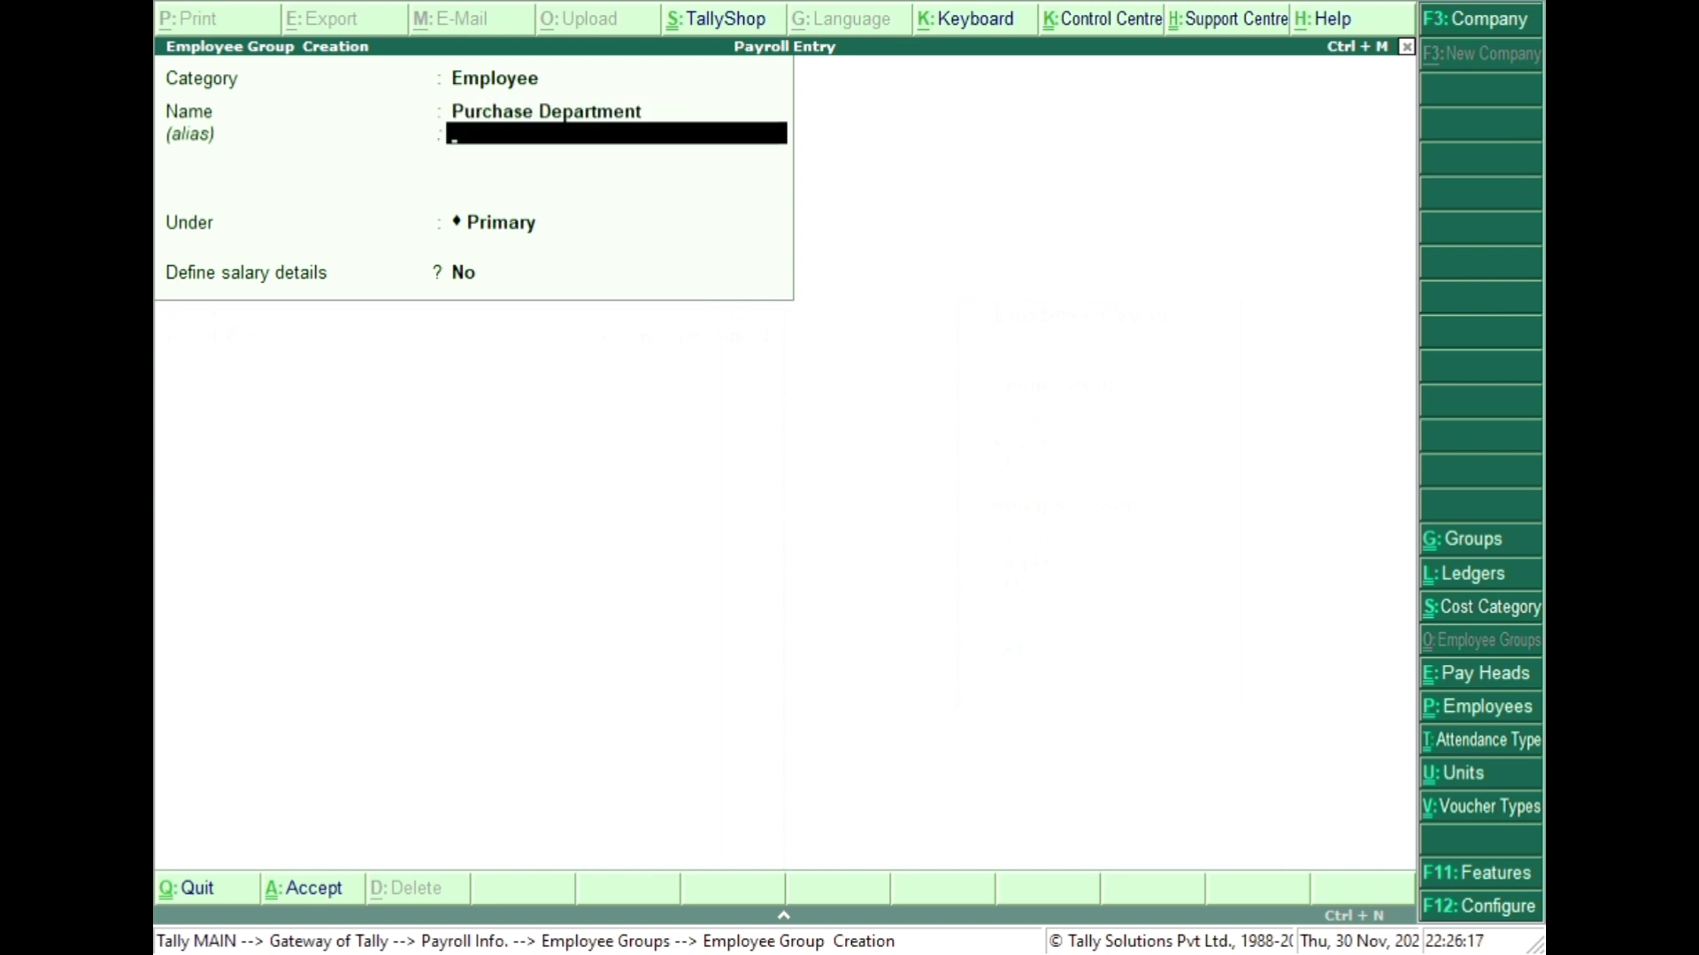
{"action": "key", "text": "Return"}
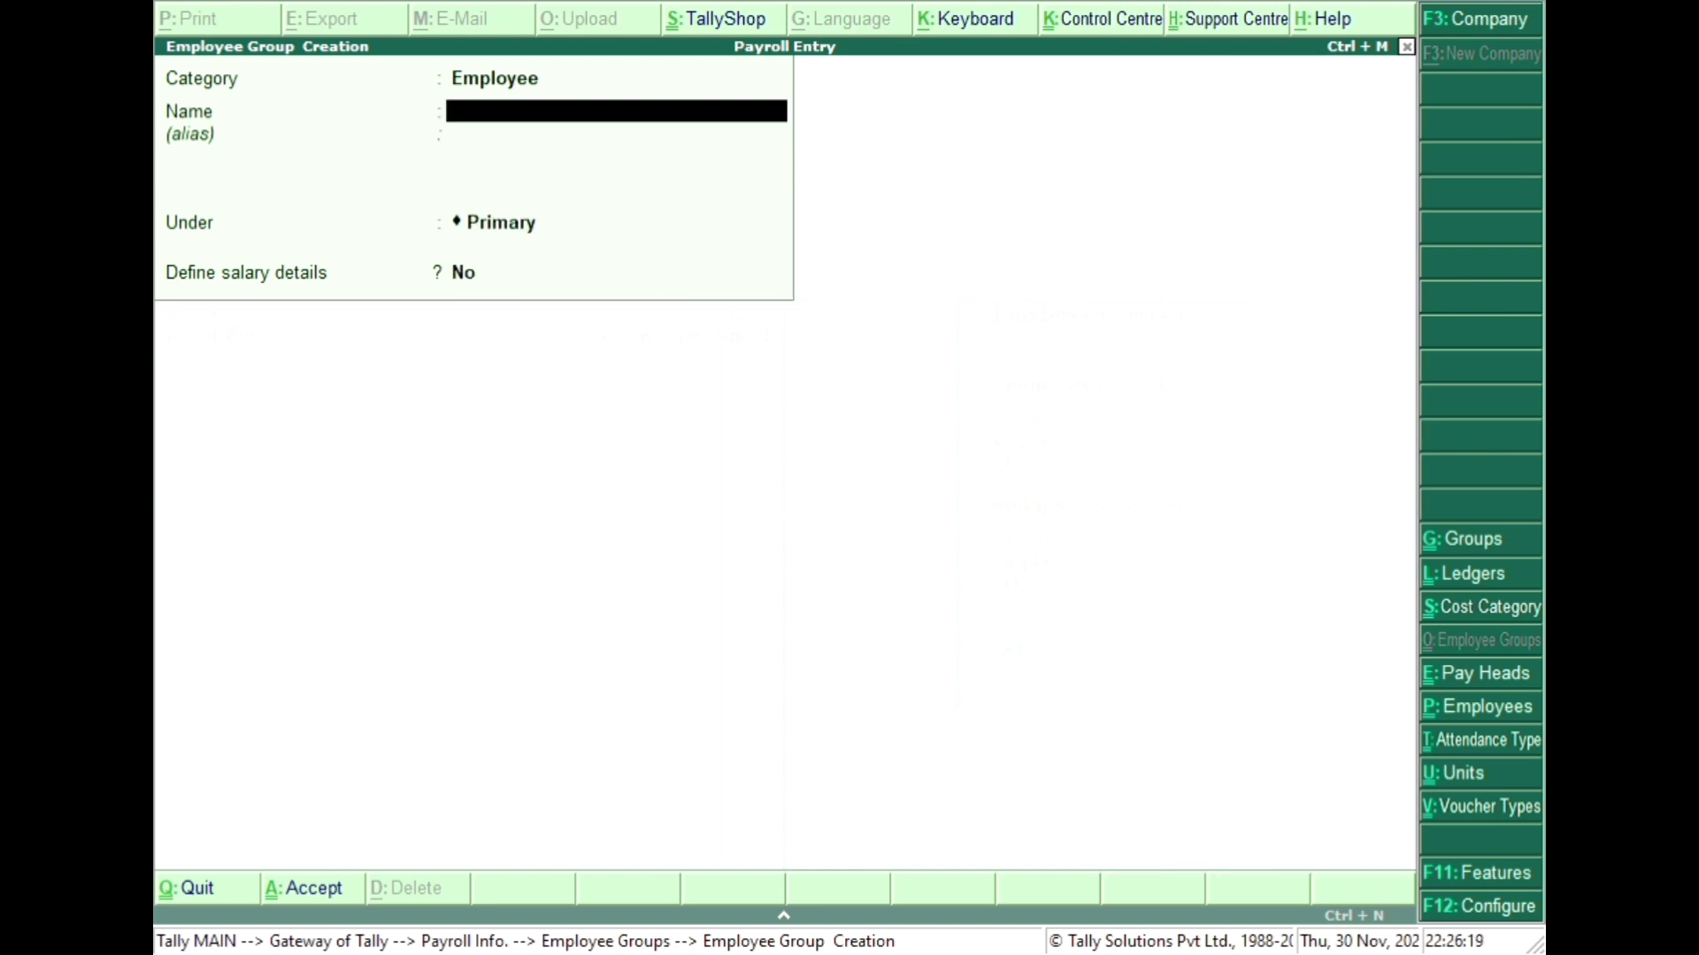
{"action": "key", "text": "Escape"}
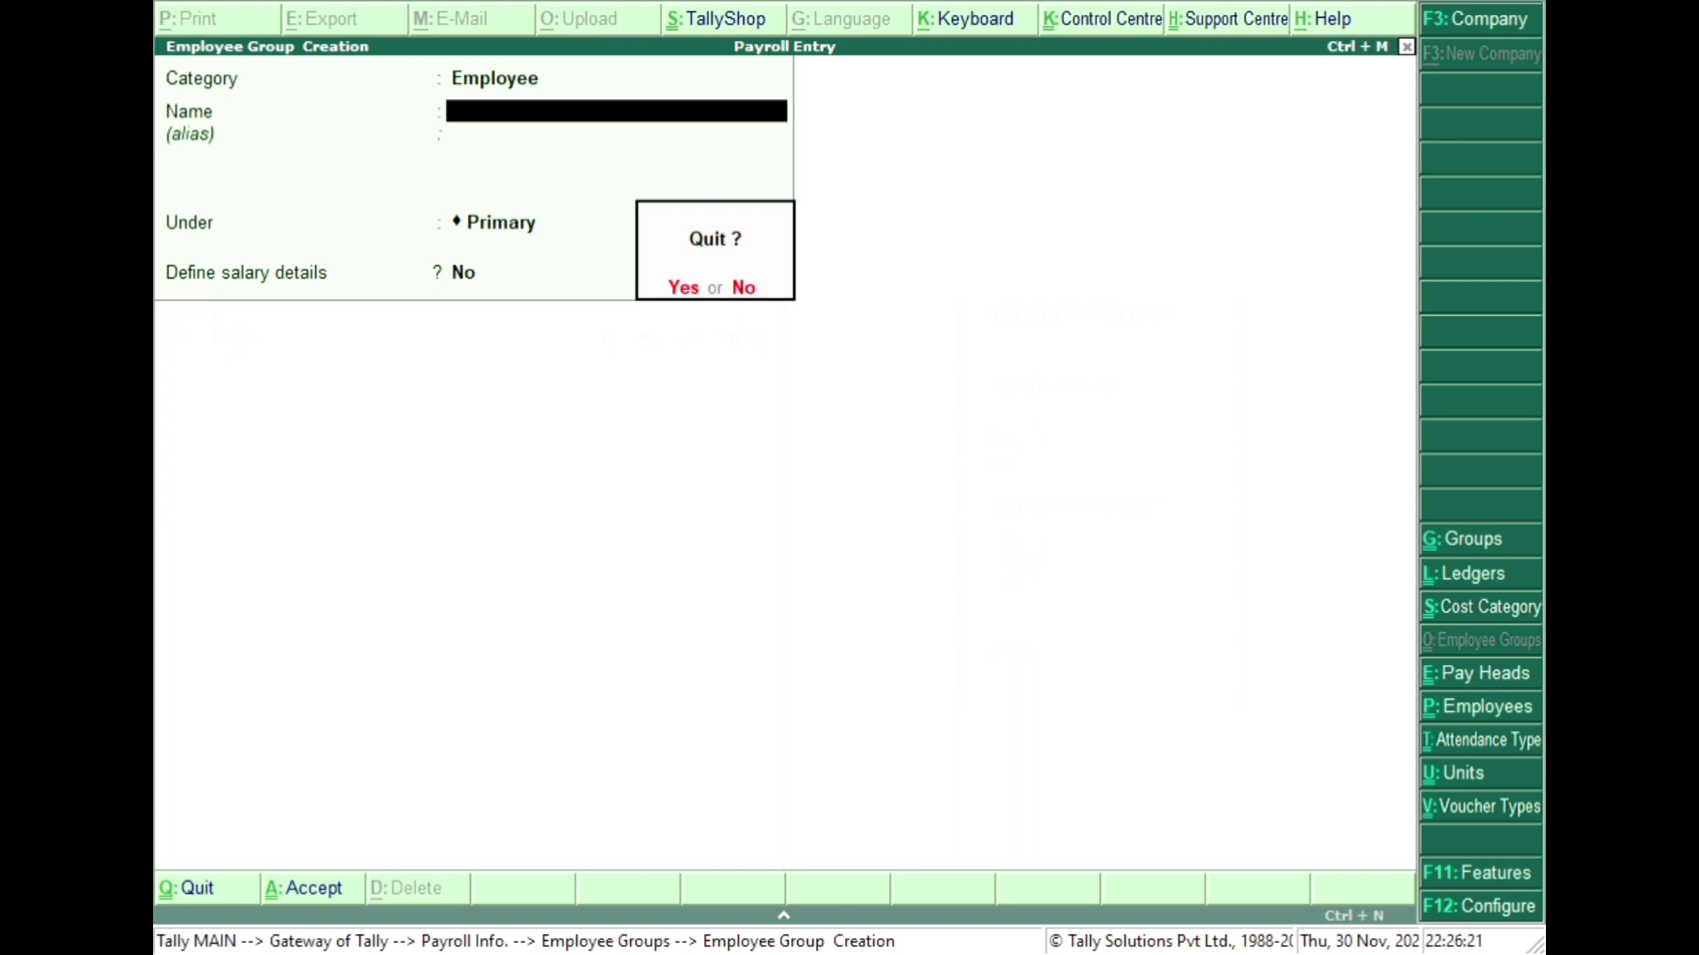
{"action": "key", "text": "y"}
{"action": "key", "text": "Escape"}
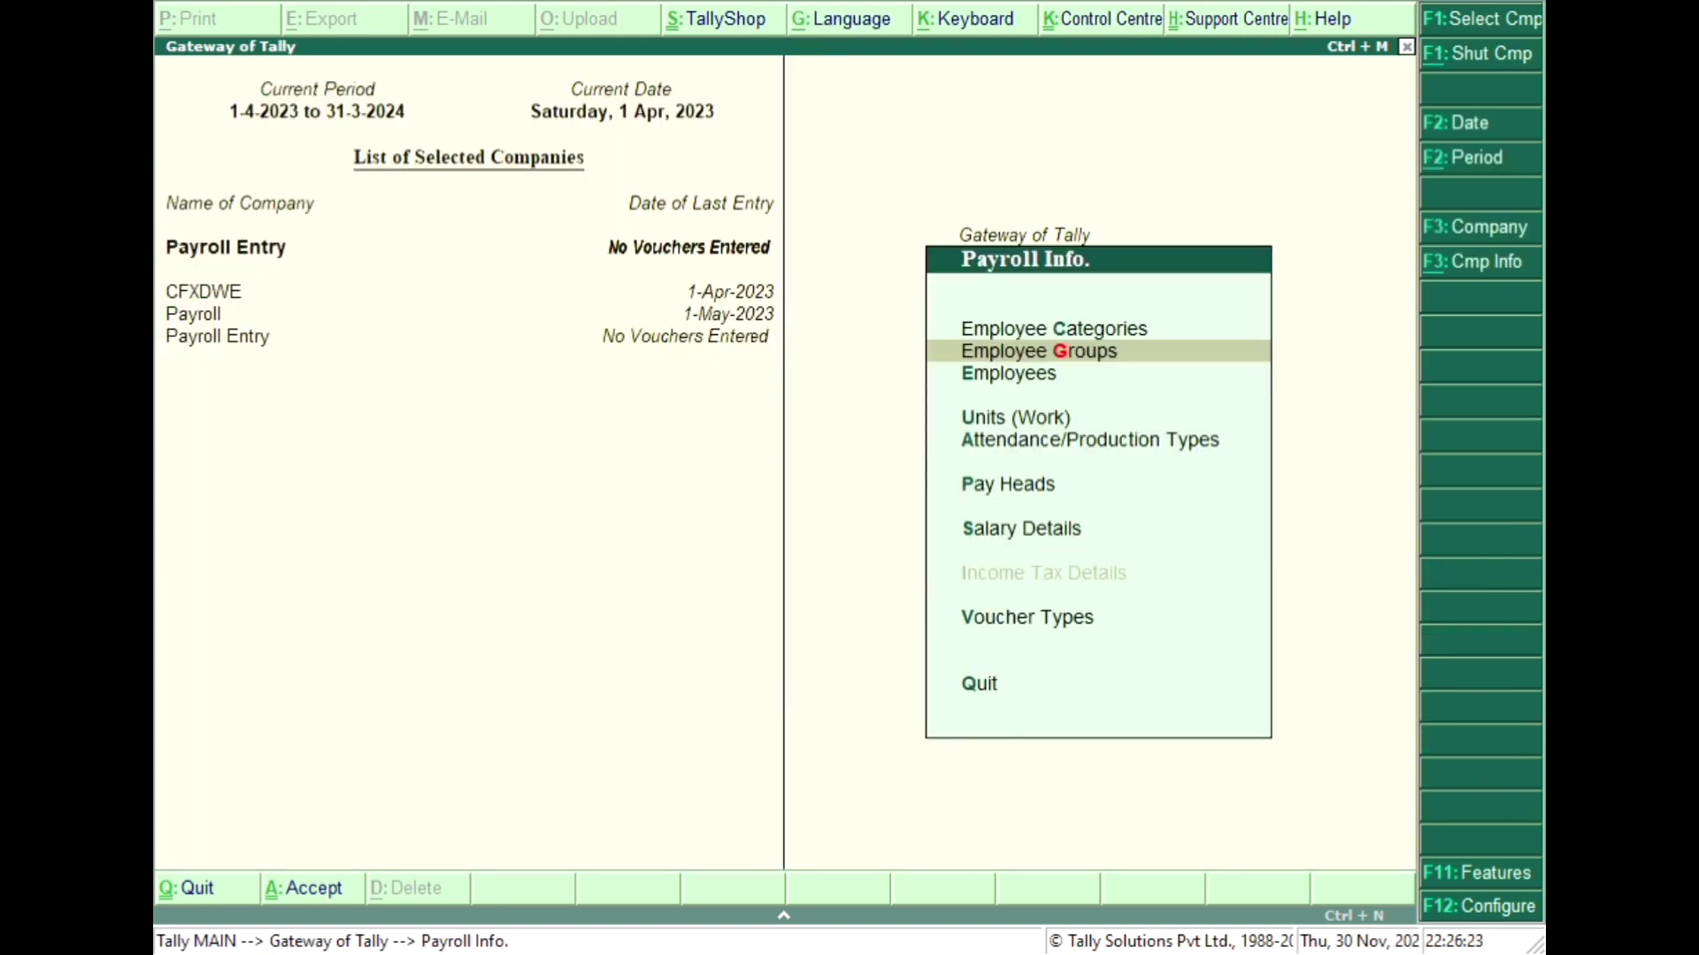
- Start a single employee record in the Employee category, enter the first employee's name, and place it under Account Department
{"action": "key", "text": "Down"}
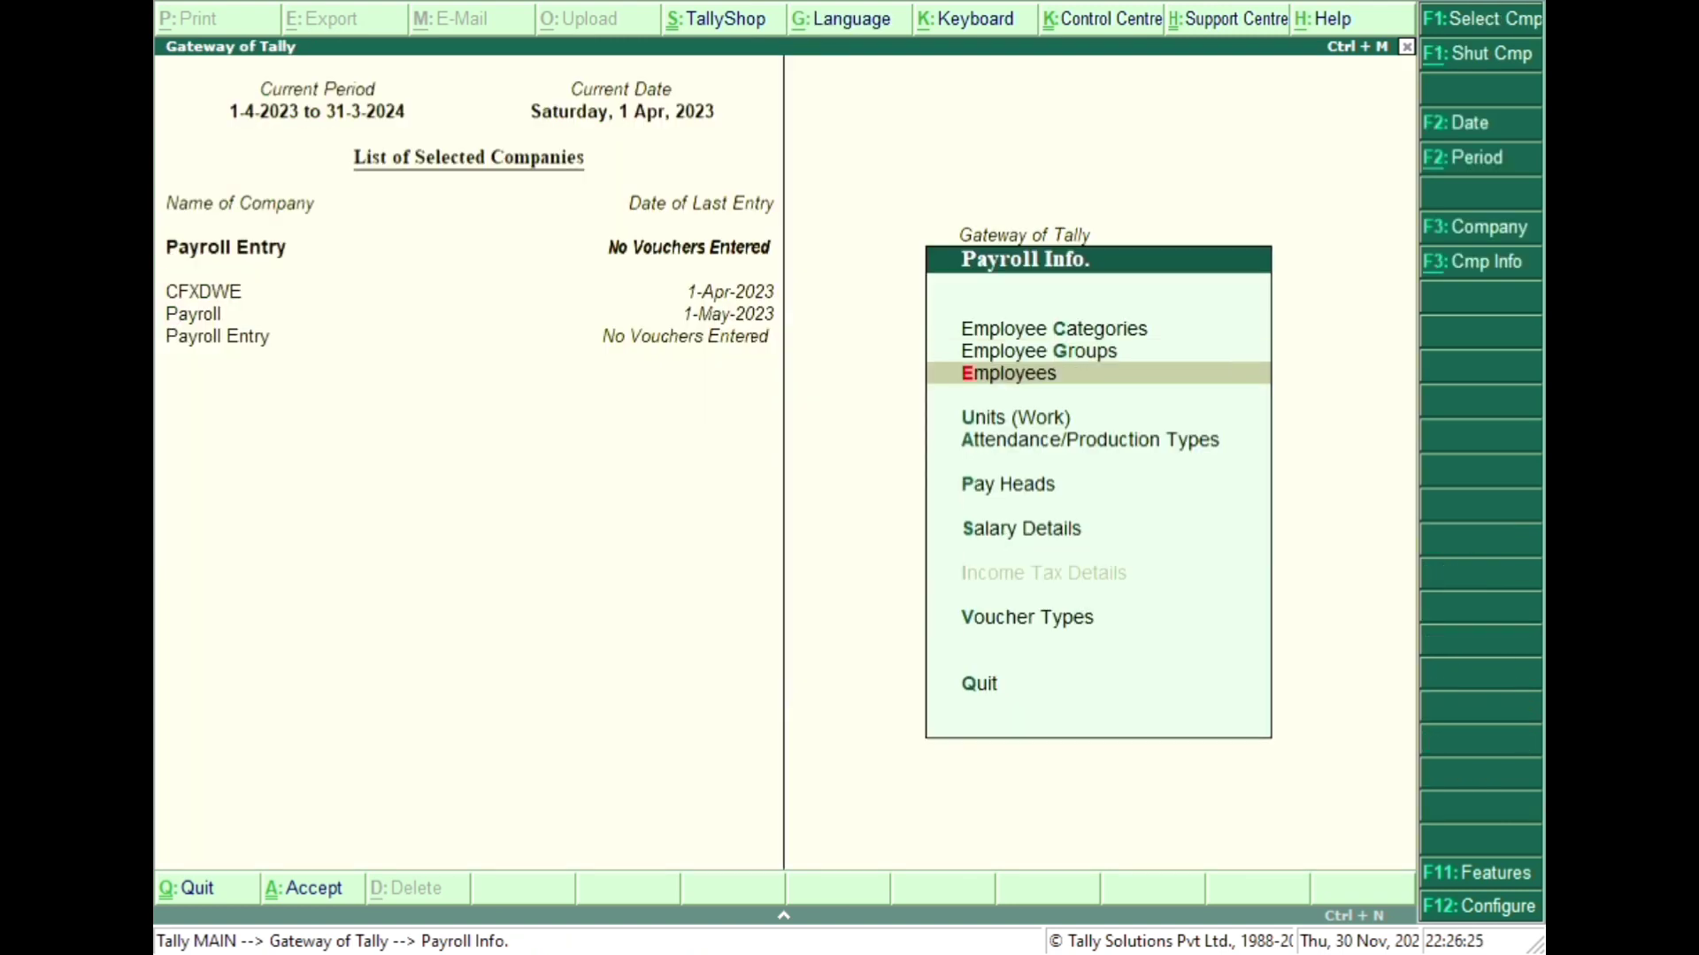
{"action": "key", "text": "Return"}
{"action": "key", "text": "Return"}
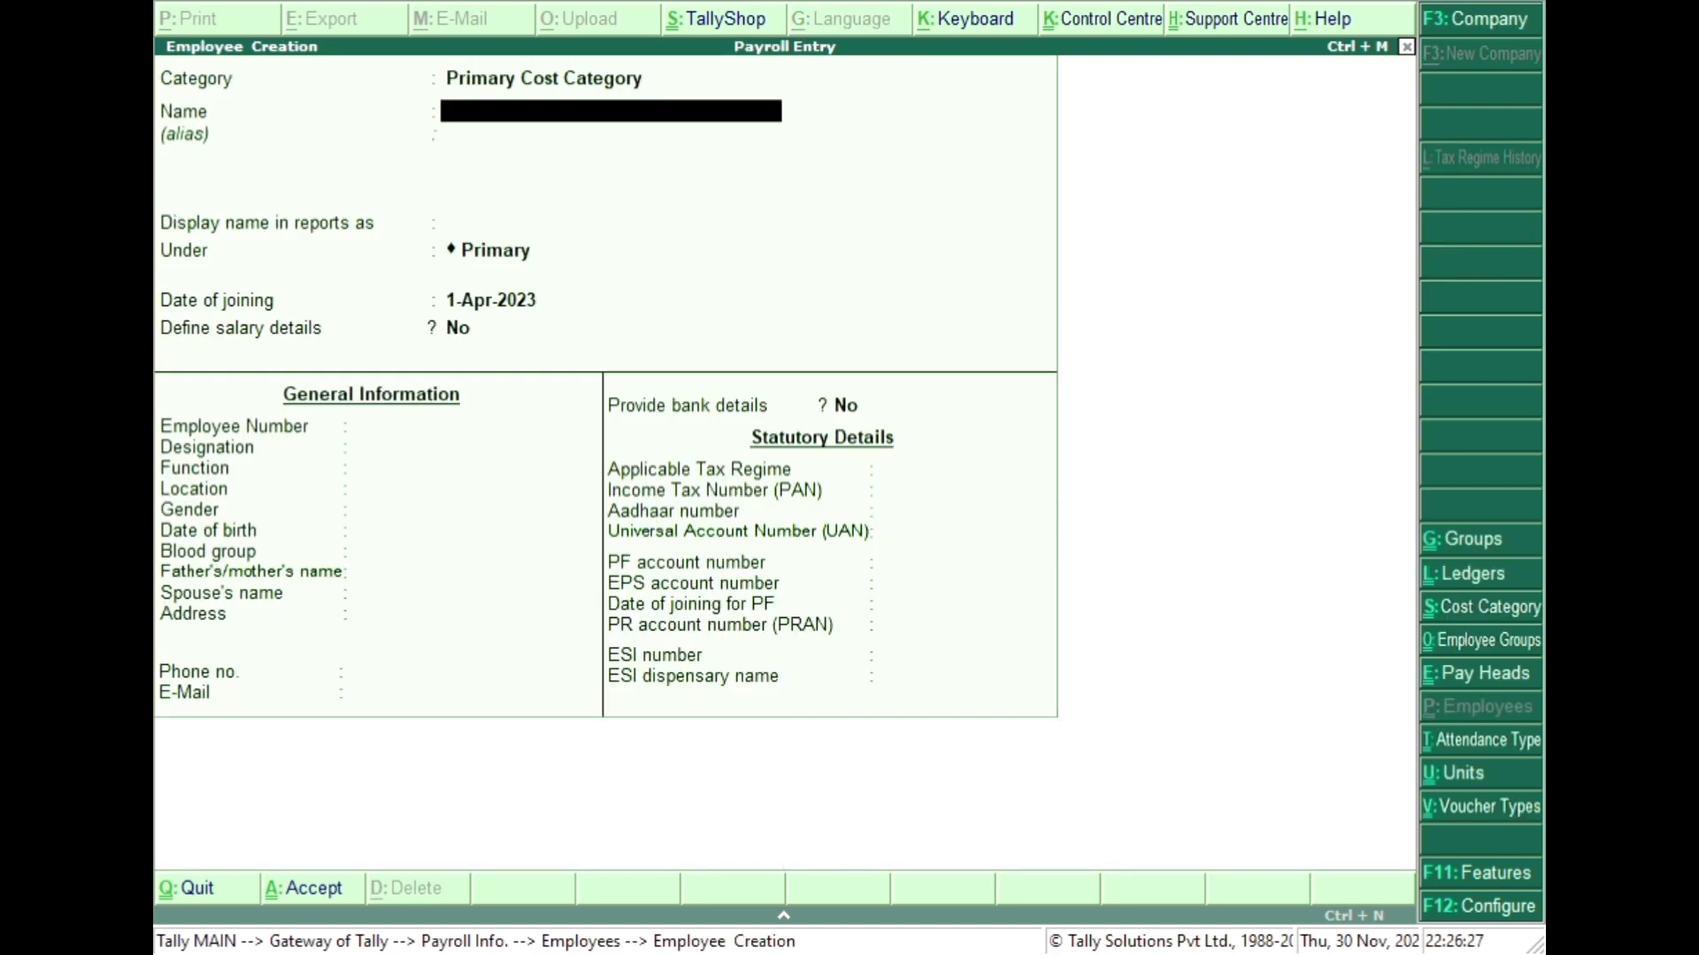
{"action": "key", "text": "Up"}
{"action": "key", "text": "Up"}
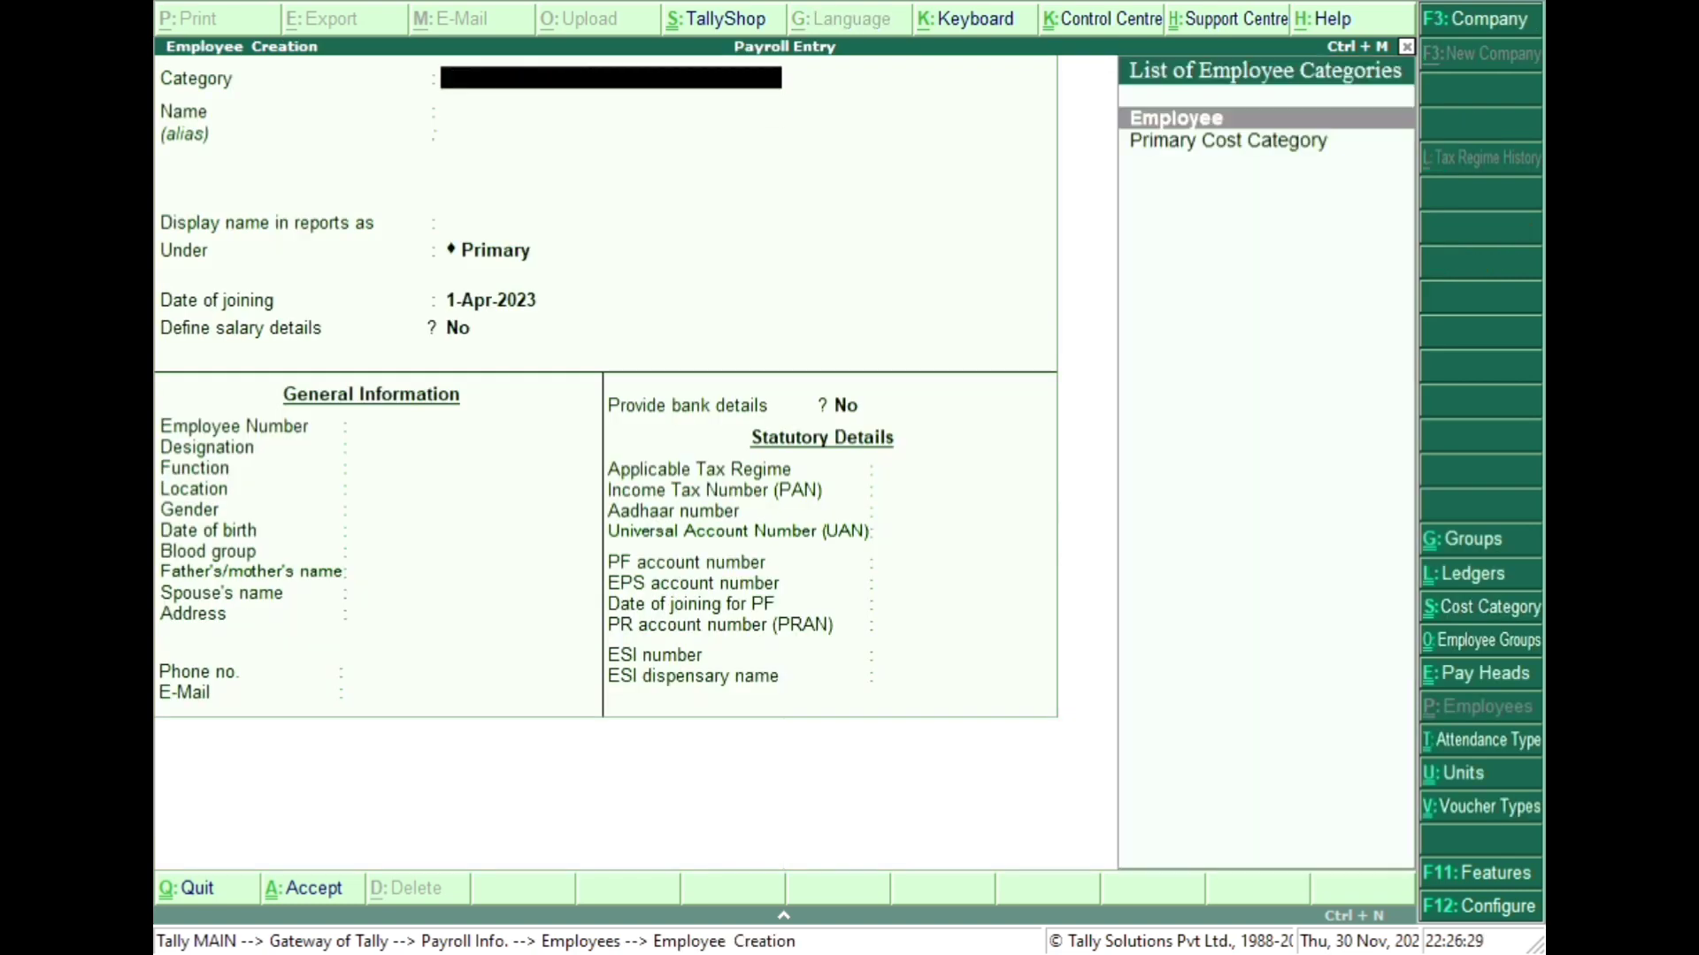
{"action": "key", "text": "Return"}
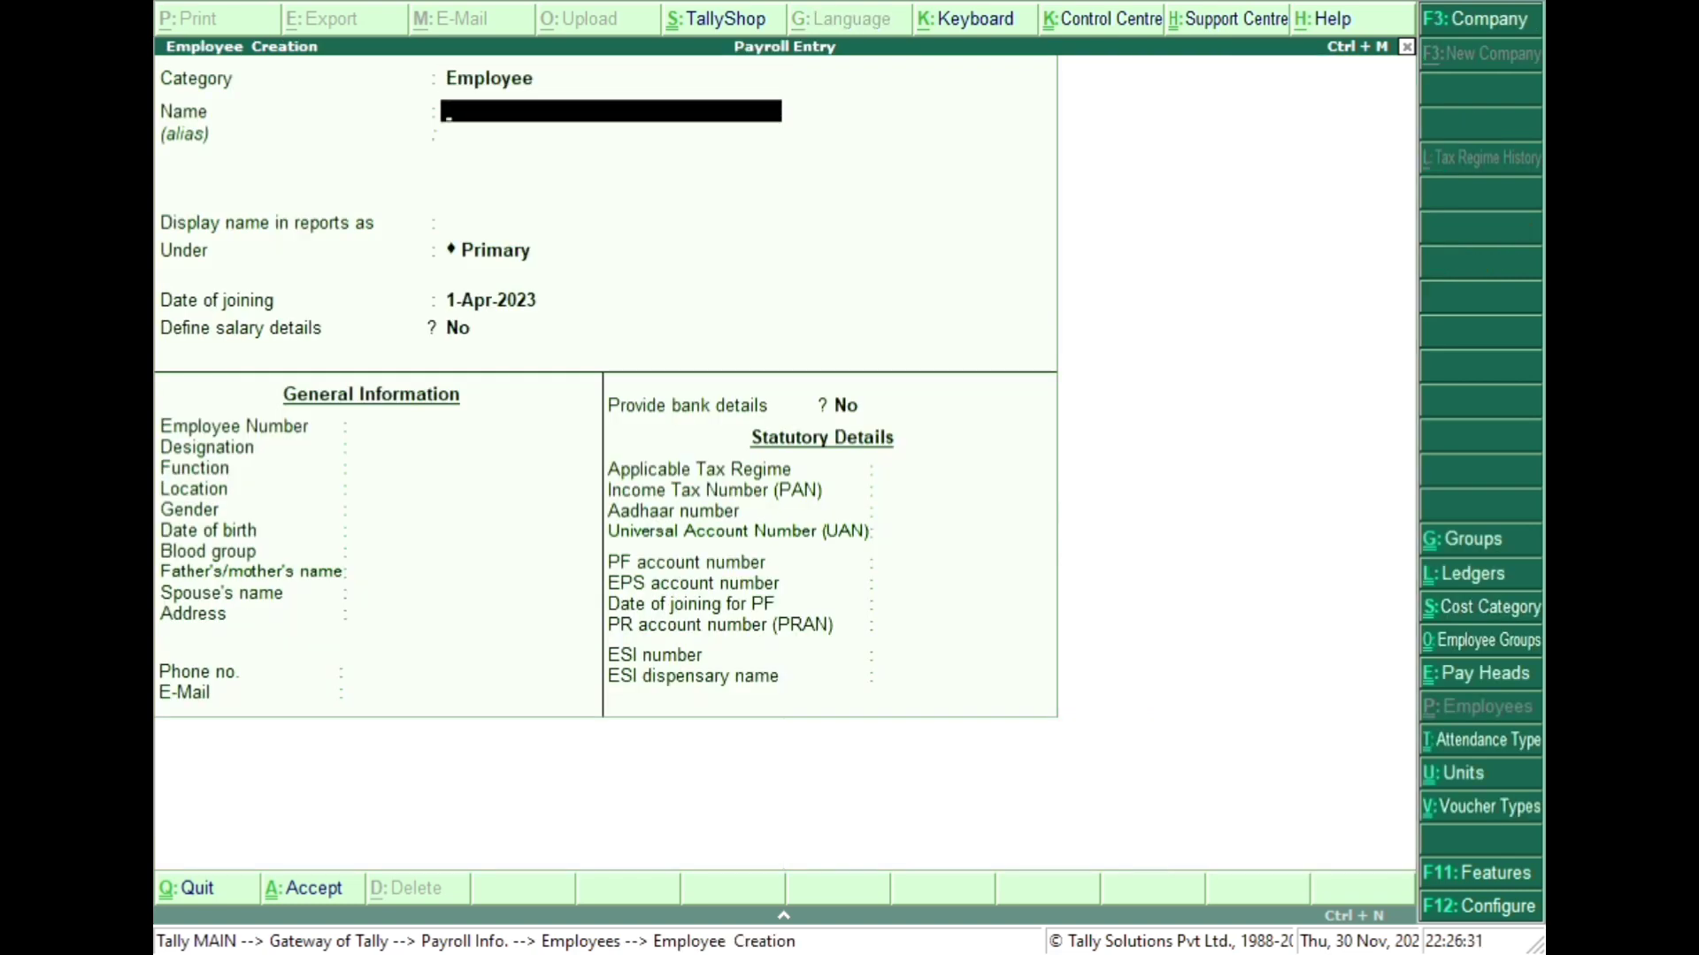
{"action": "type", "text": "Ankush"}
{"action": "key", "text": "Return"}
{"action": "key", "text": "Return"}
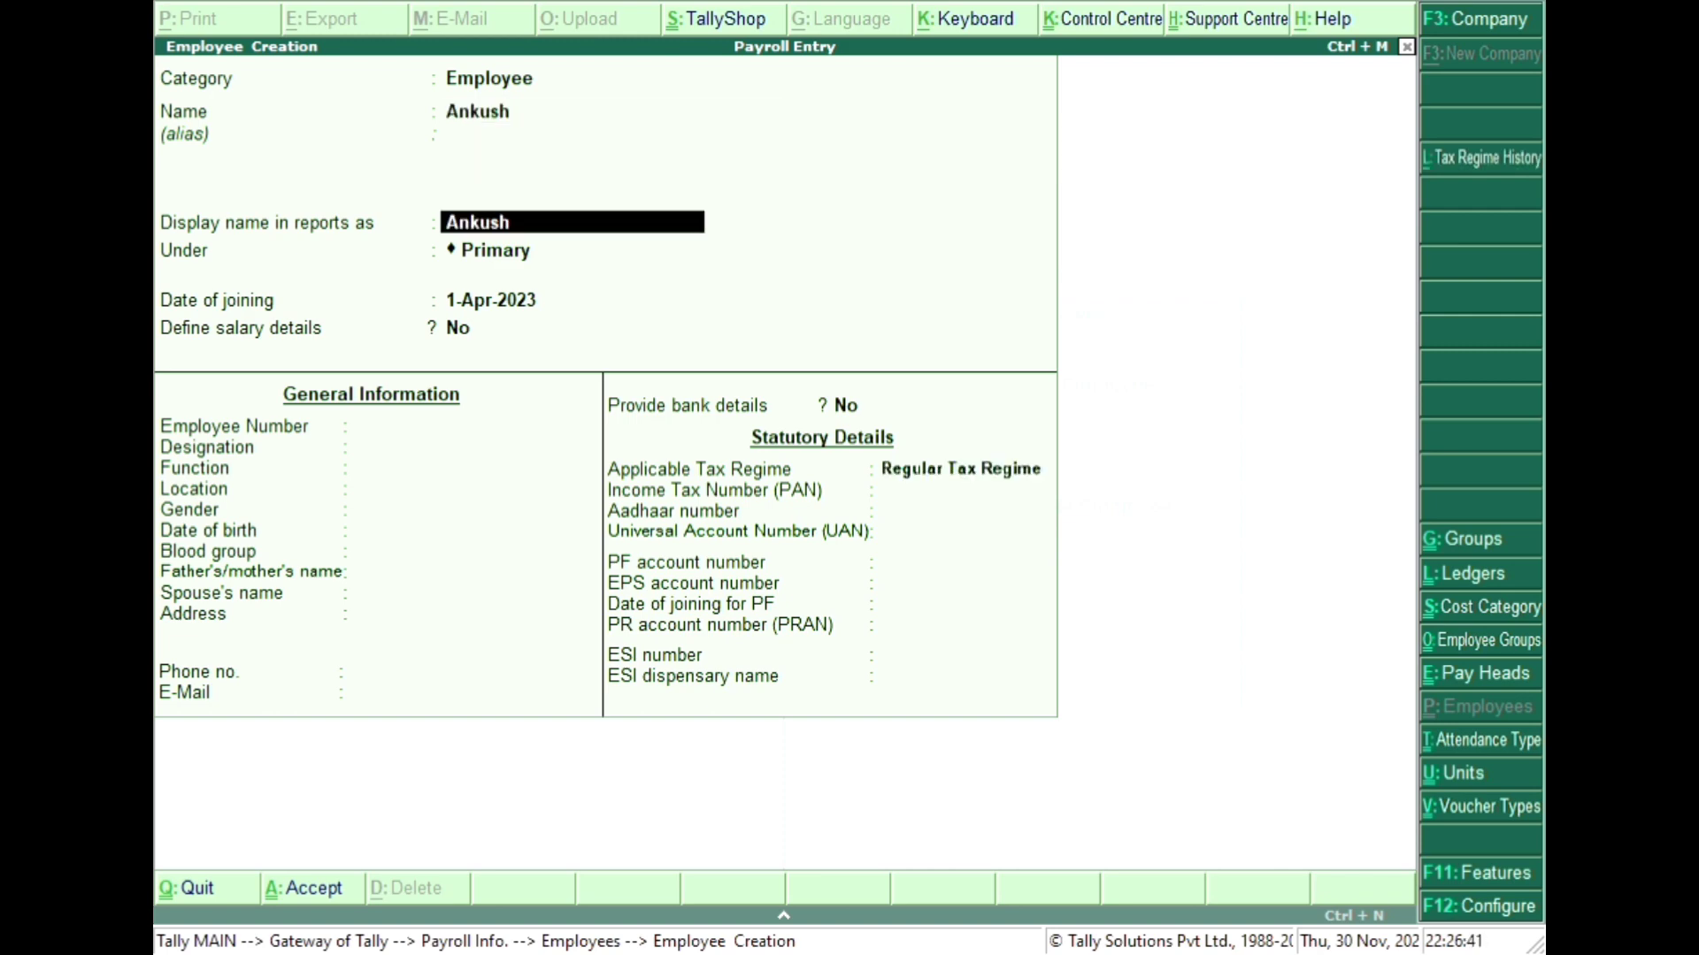
{"action": "key", "text": "Return"}
{"action": "key", "text": "Down"}
{"action": "key", "text": "Return"}
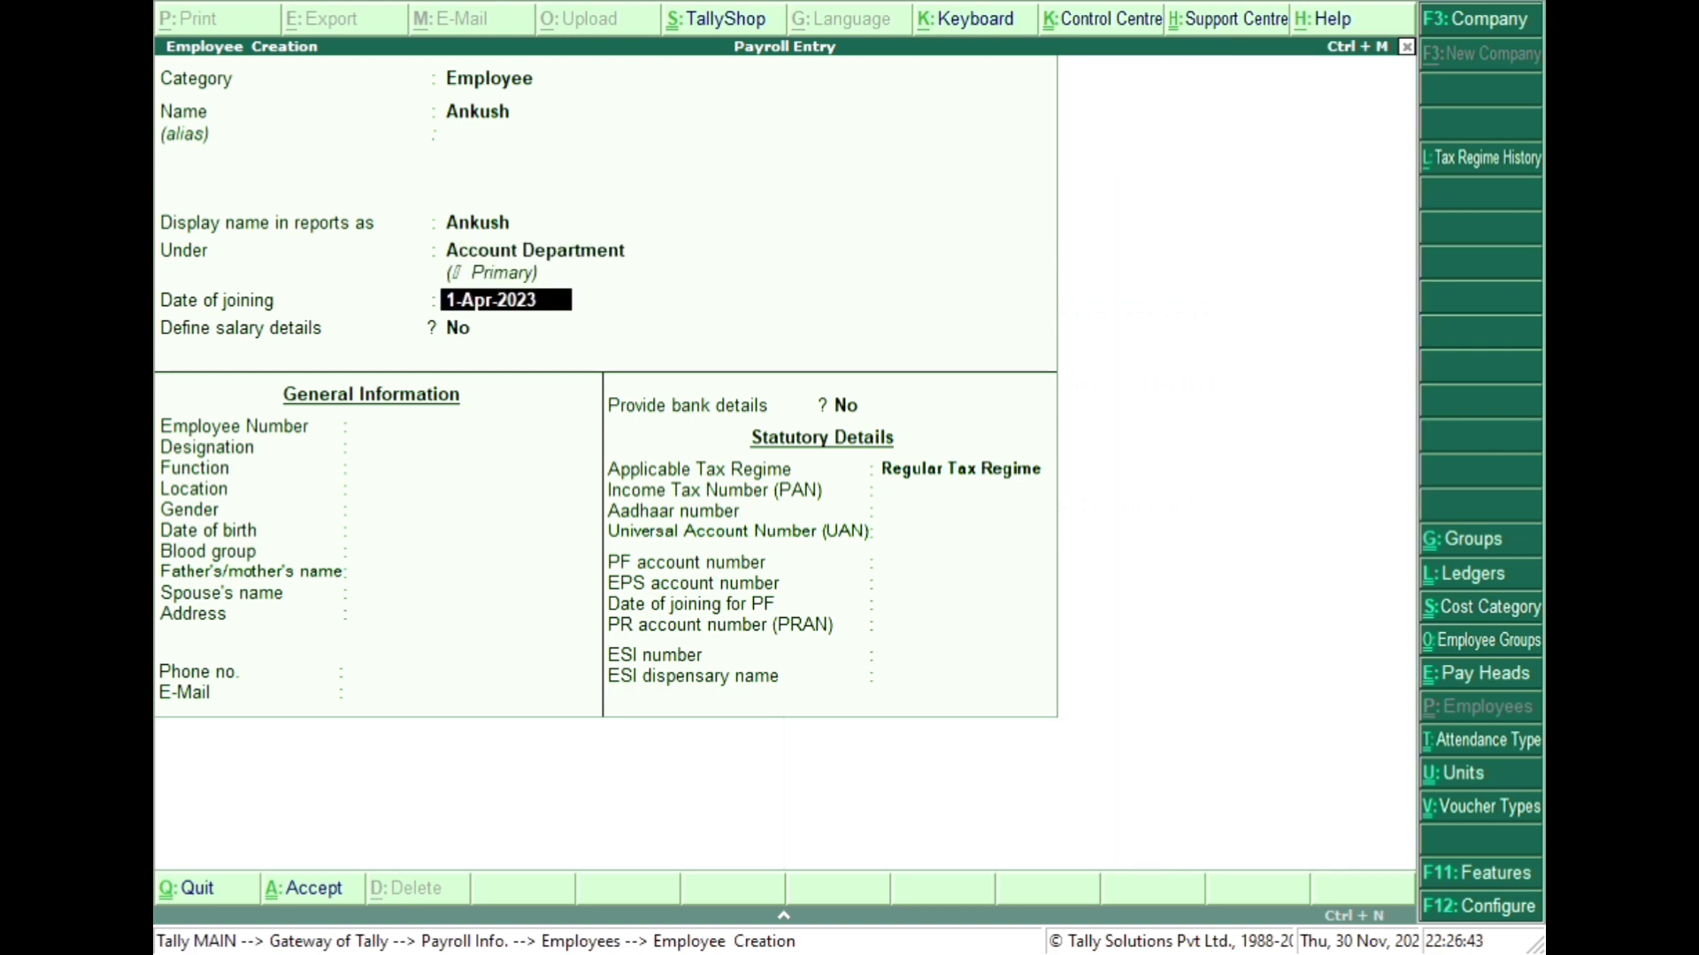
- Keep the joining date 1-Apr-2023 without salary or bank details, leave the general and statutory fields at their defaults, and save the employee
{"action": "key", "text": "Return"}
{"action": "key", "text": "Return"}
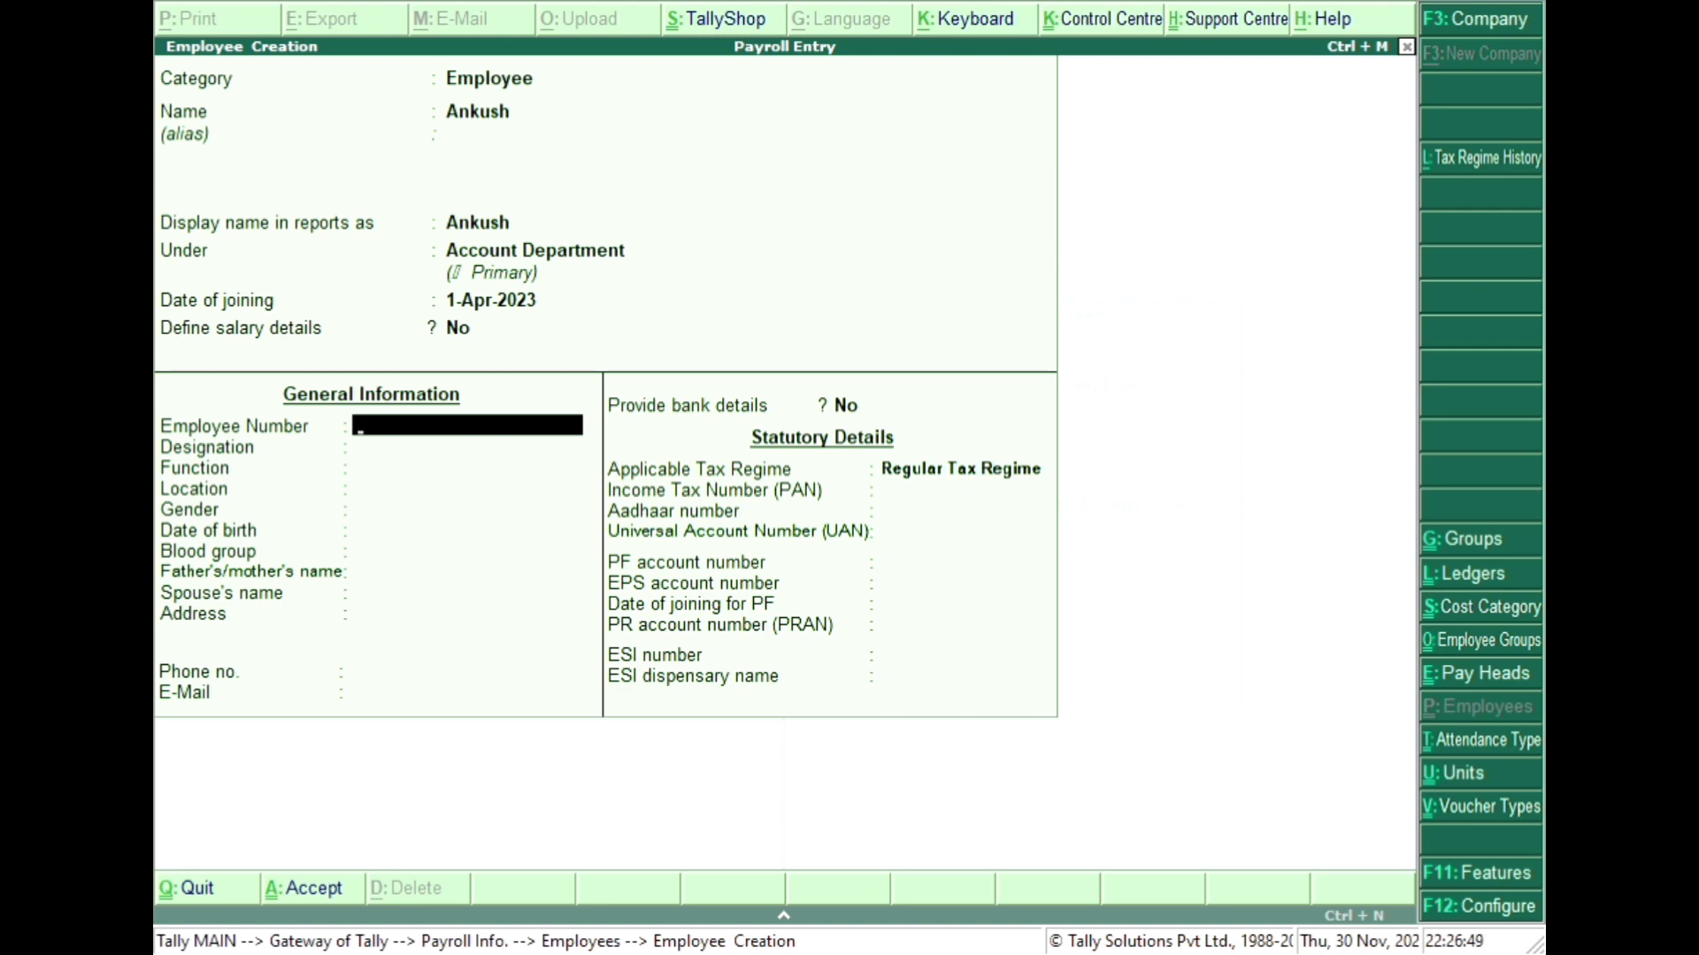
{"action": "key", "text": "Return"}
{"action": "key", "text": "Return"}
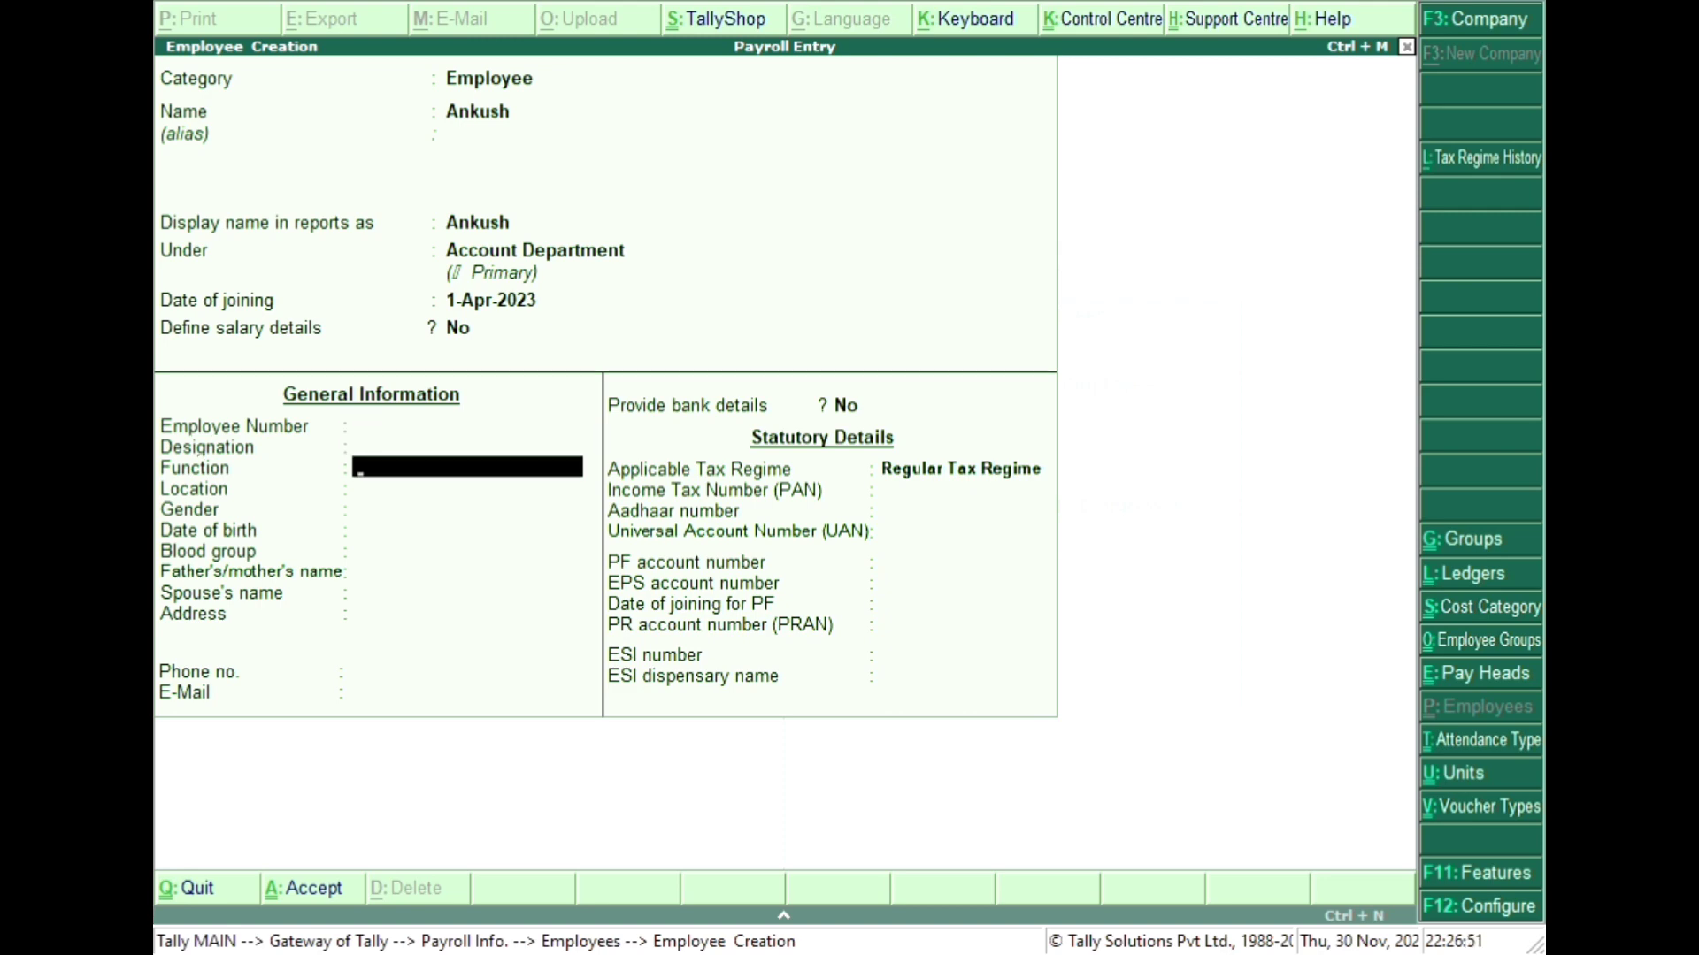
{"action": "key", "text": "Return"}
{"action": "key", "text": "Return"}
{"action": "key", "text": "Return"}
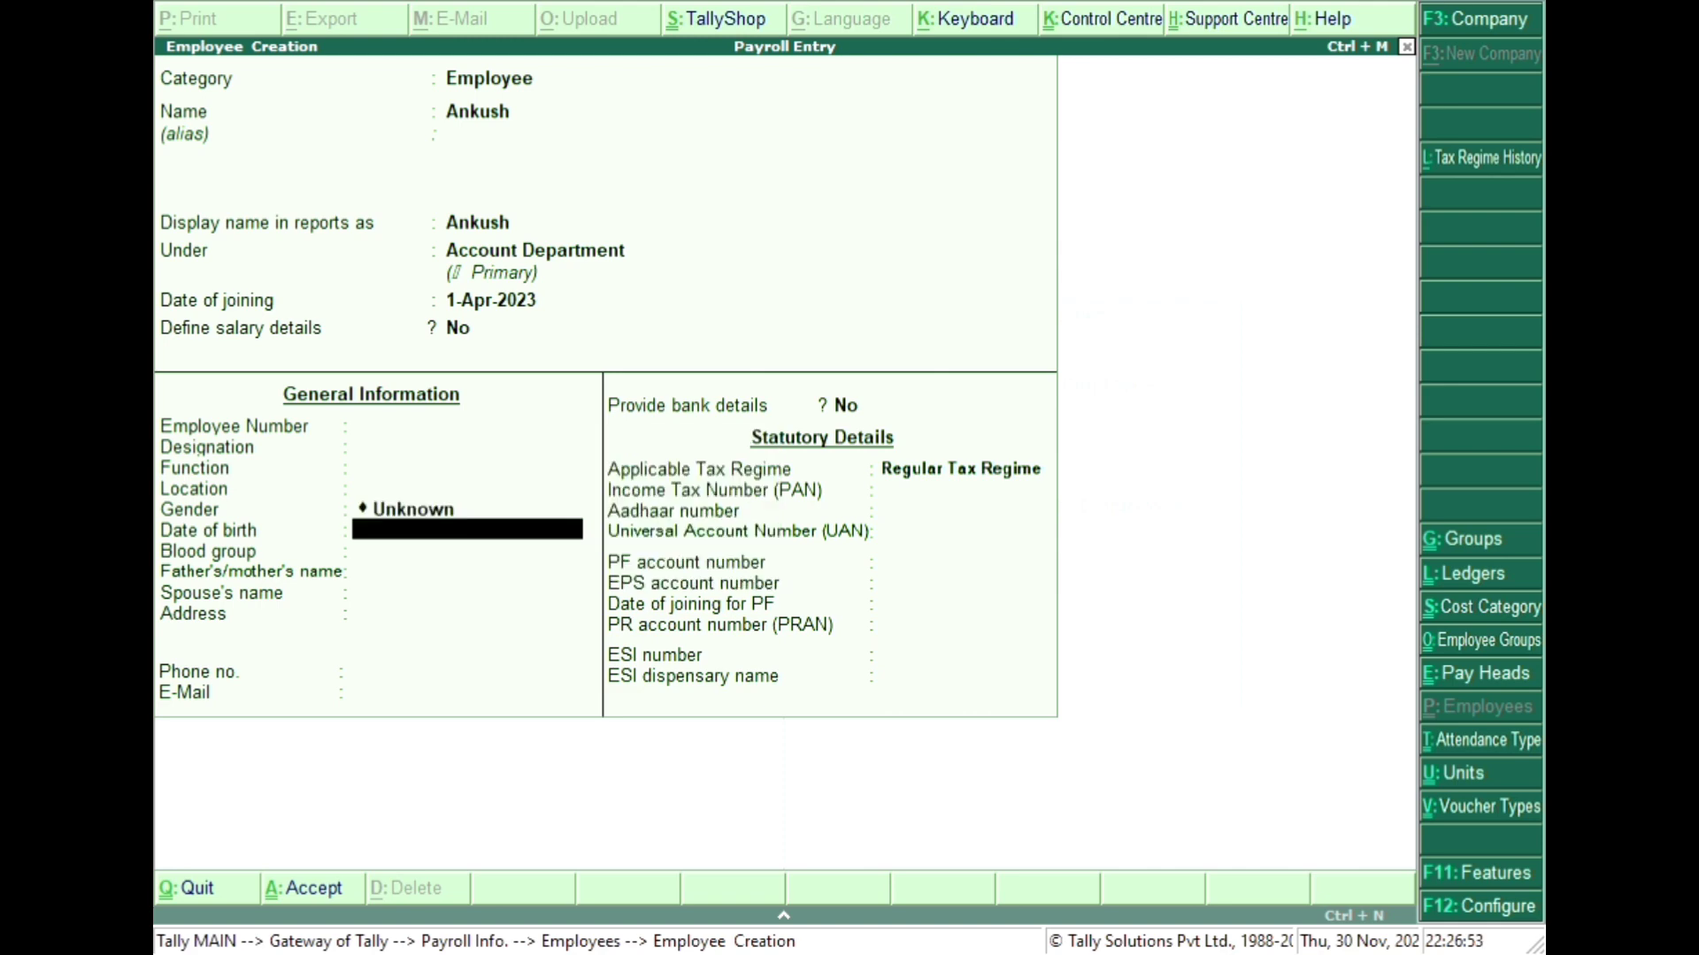
{"action": "key", "text": "Return"}
{"action": "key", "text": "Return"}
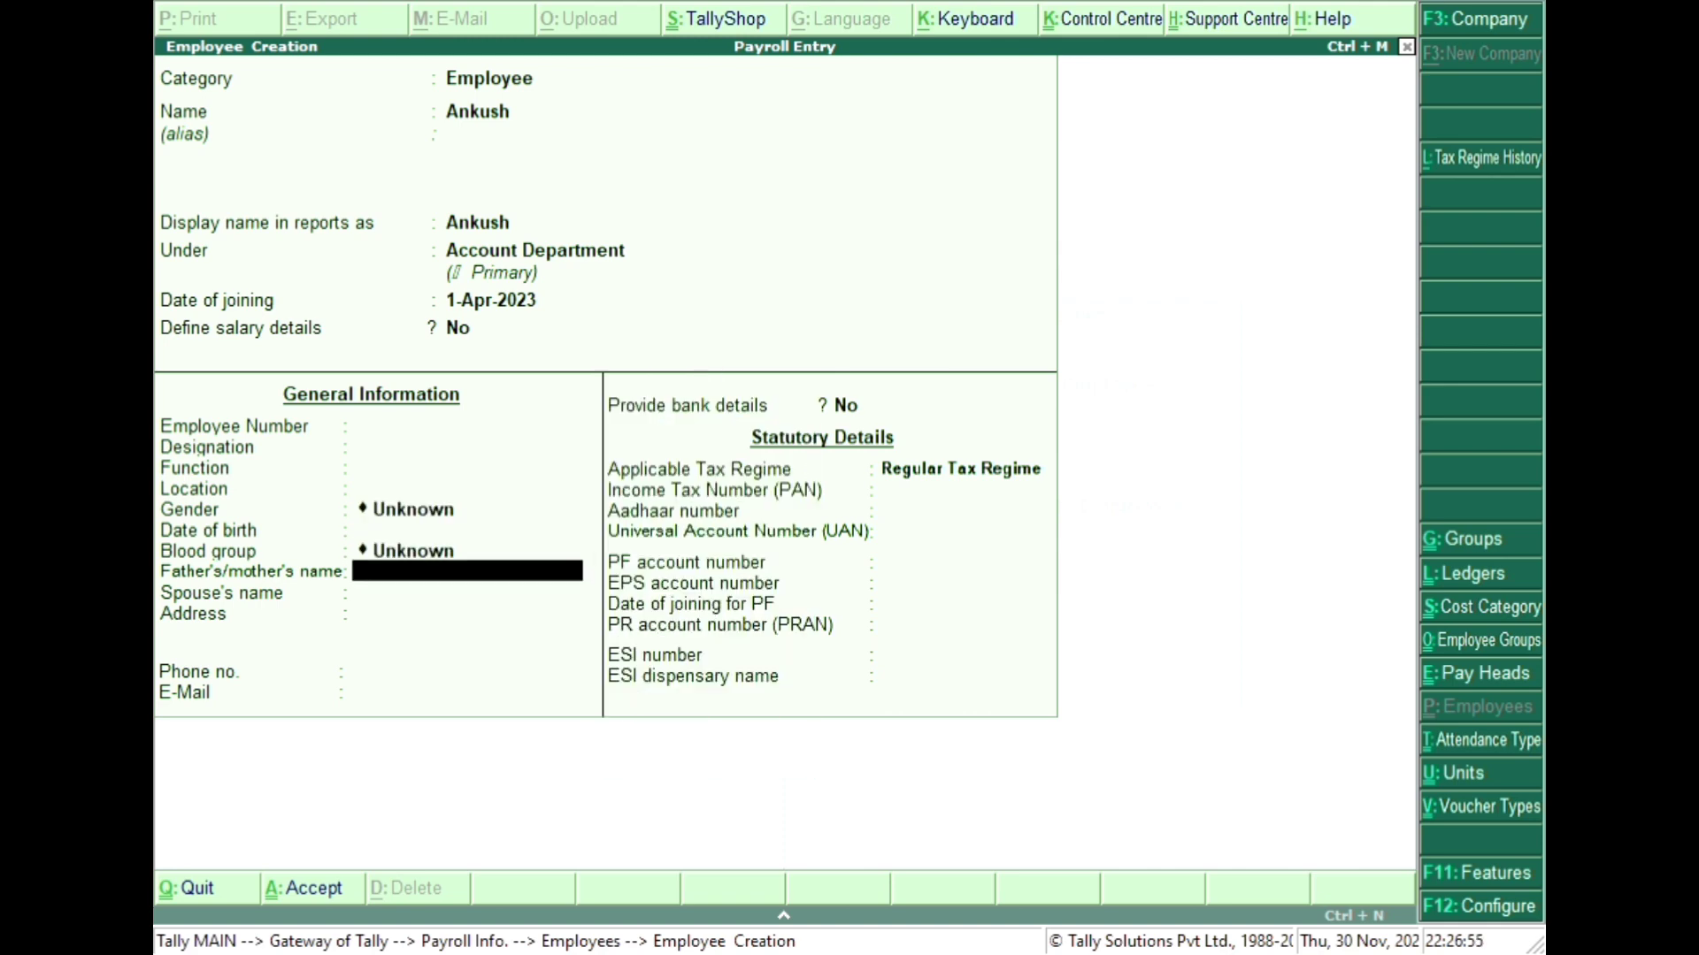
{"action": "key", "text": "Return"}
{"action": "key", "text": "Return"}
{"action": "key", "text": "Return"}
{"action": "key", "text": "Return"}
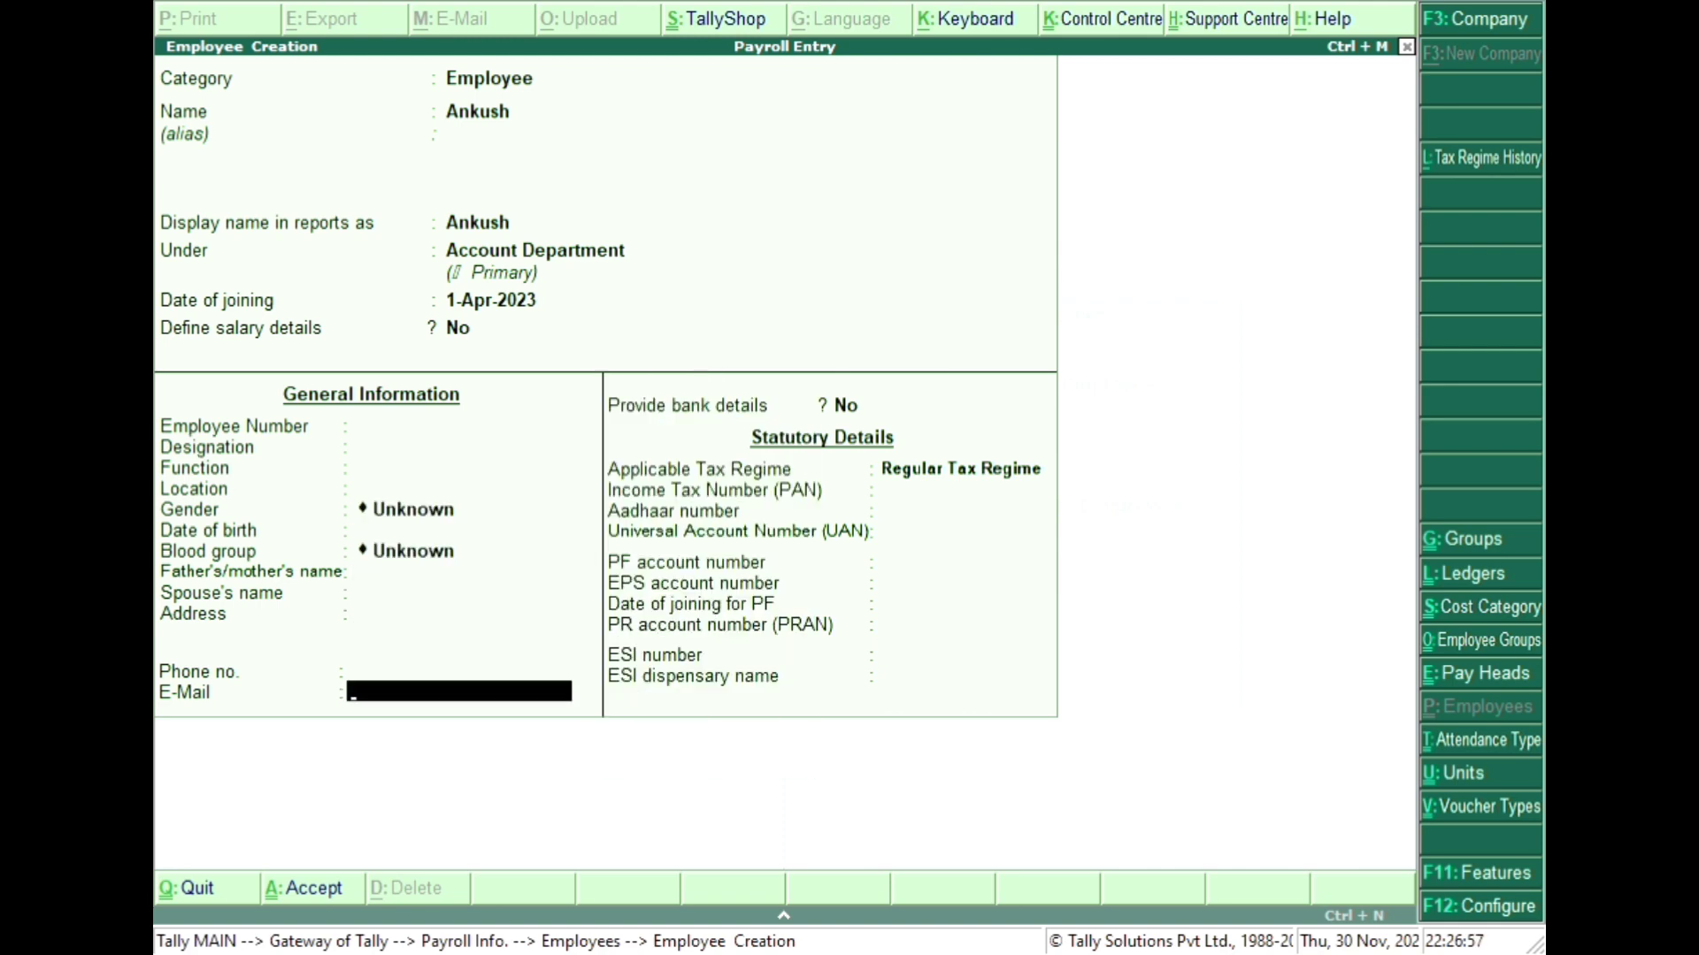
{"action": "key", "text": "Return"}
{"action": "key", "text": "Return"}
{"action": "key", "text": "Return"}
{"action": "key", "text": "Return"}
{"action": "key", "text": "Return"}
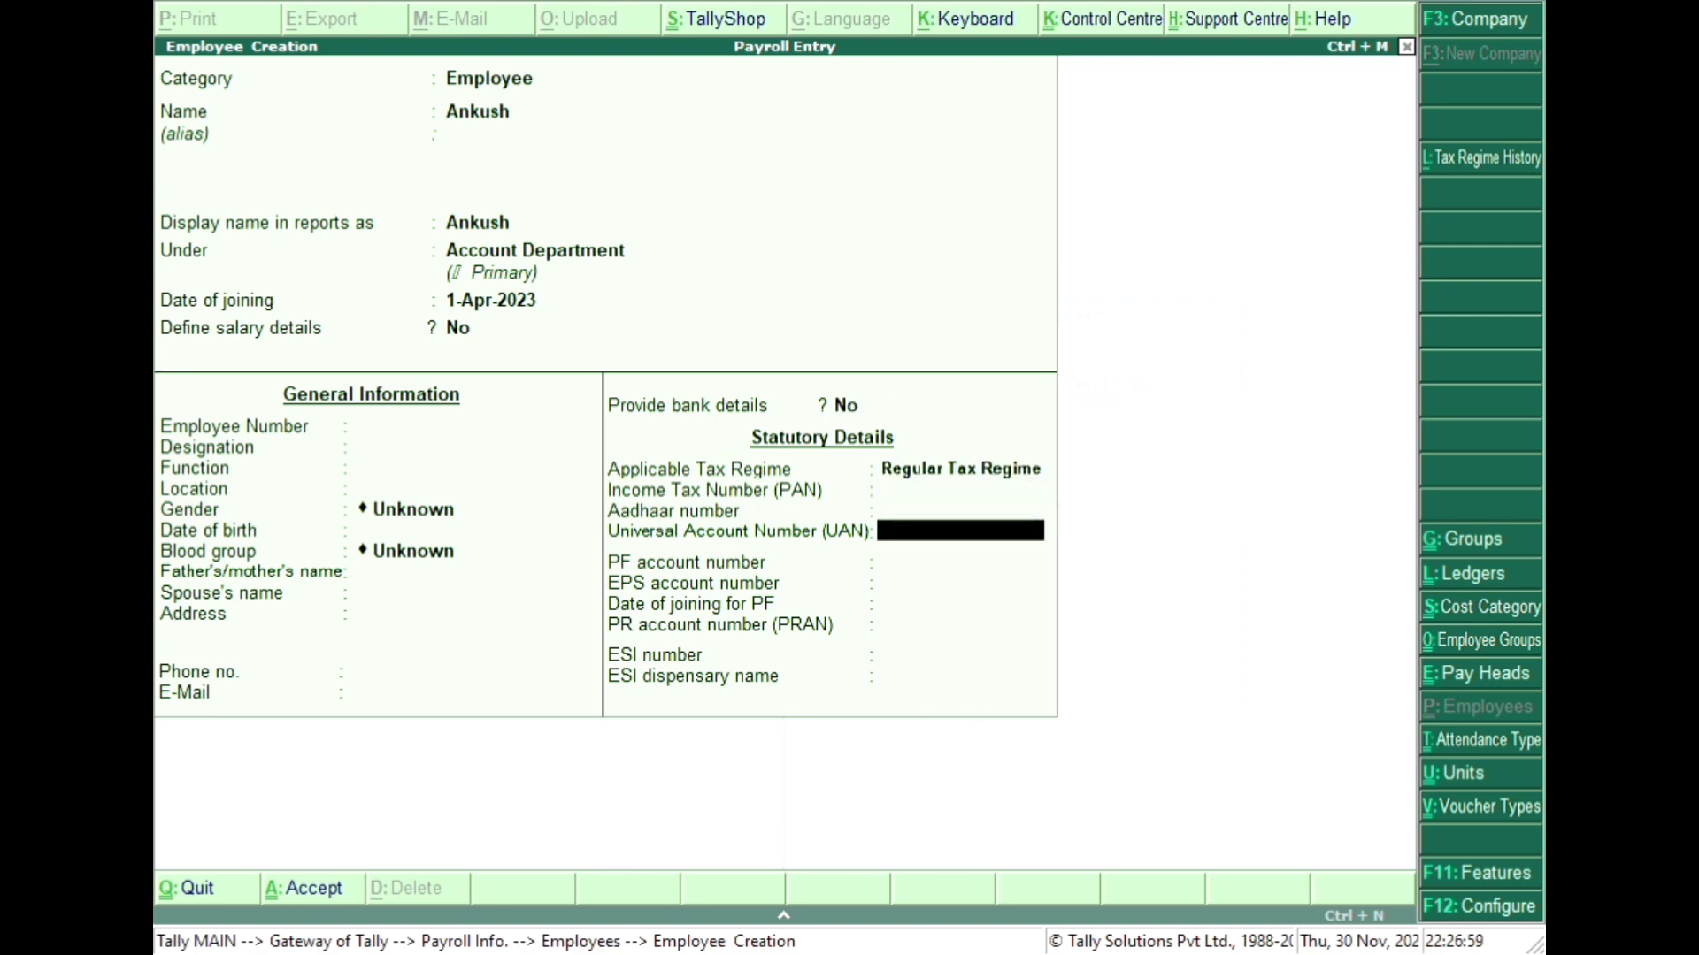
{"action": "key", "text": "Return"}
{"action": "key", "text": "Return"}
{"action": "key", "text": "Return"}
{"action": "key", "text": "Return"}
{"action": "key", "text": "Return"}
{"action": "key", "text": "Return"}
{"action": "key", "text": "Return"}
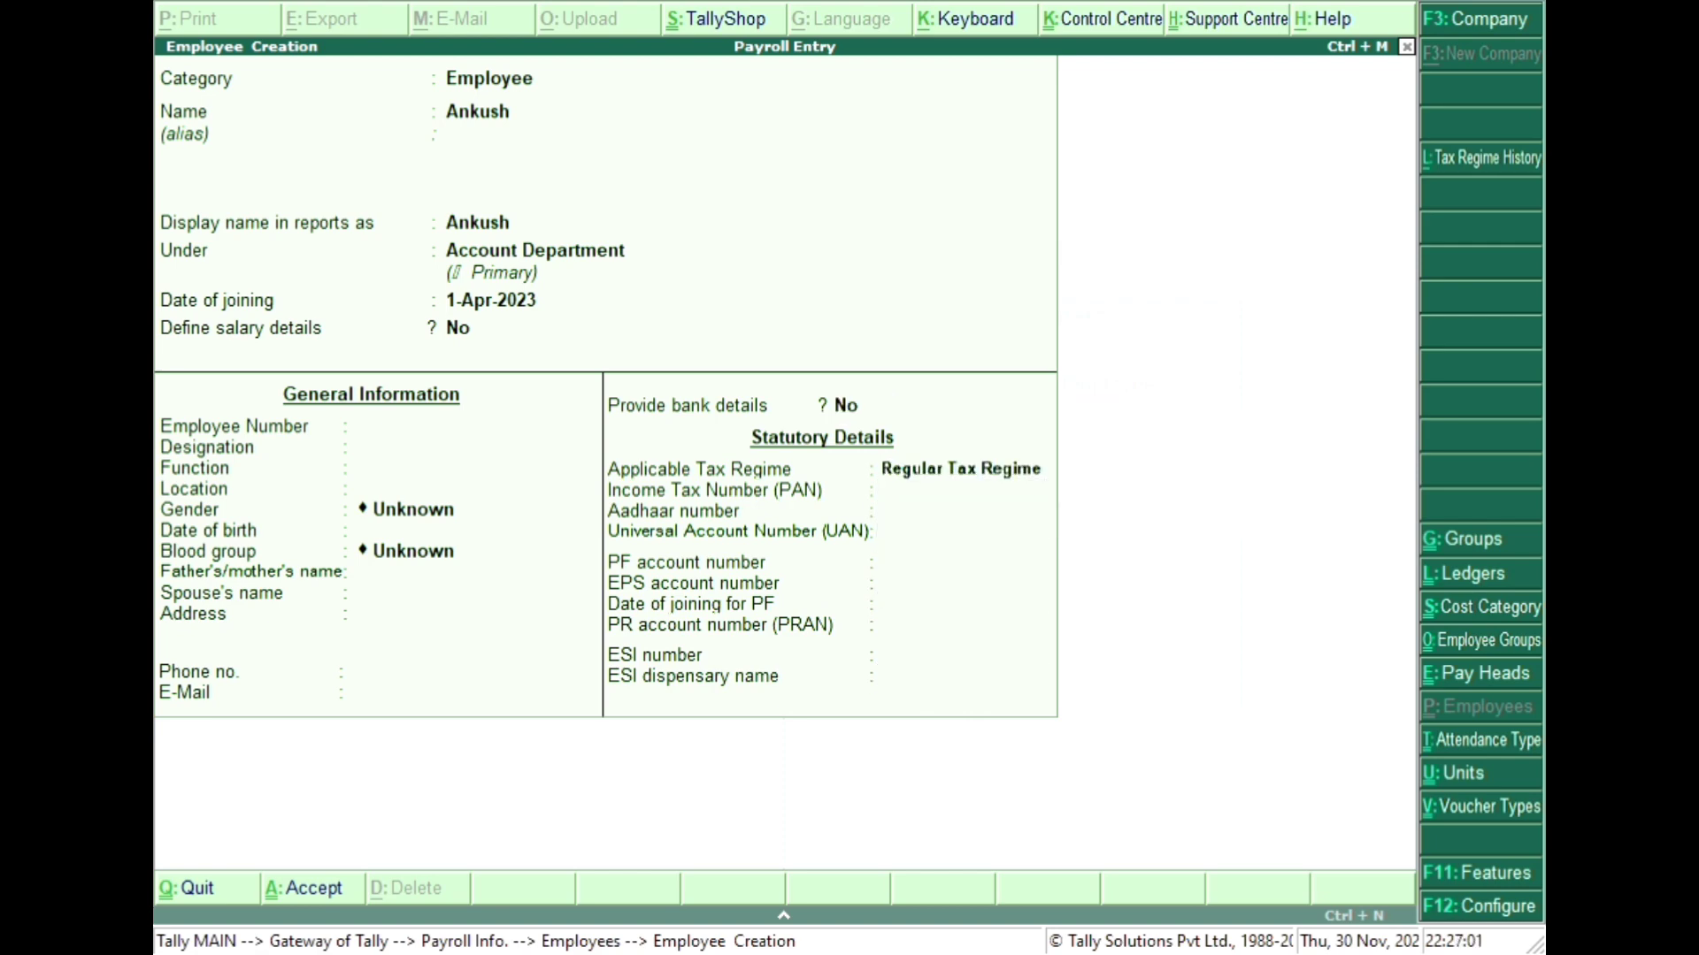
{"action": "key", "text": "Return"}
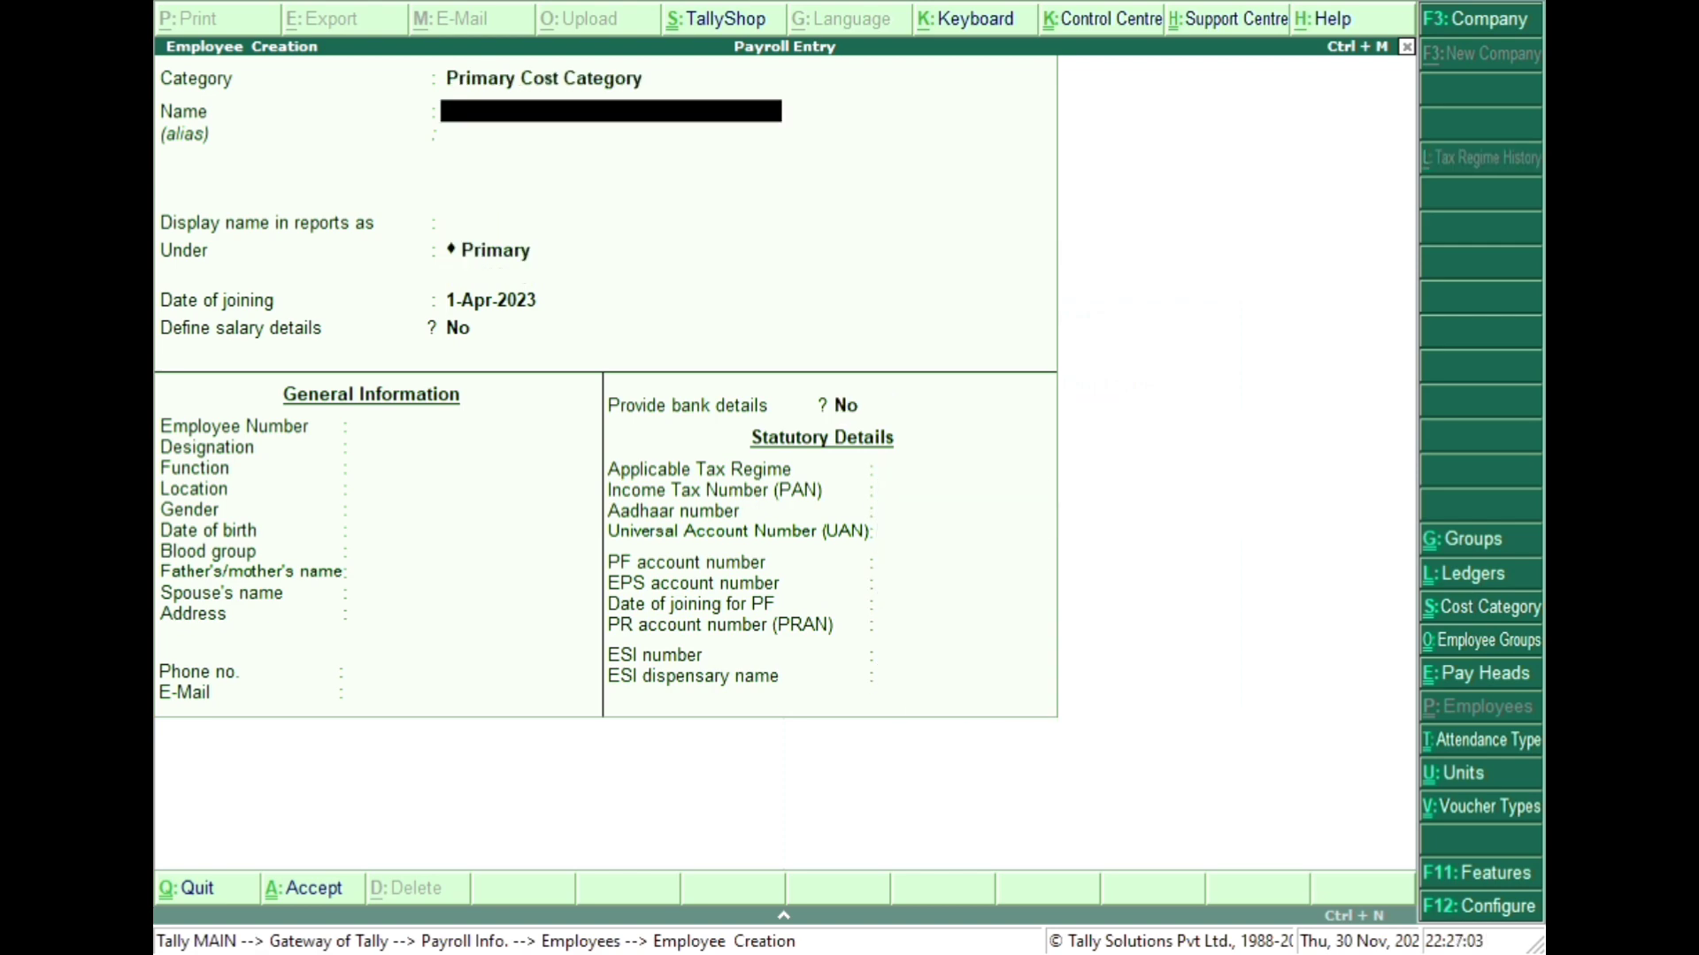
- Start another employee record in the Employee category, enter the second employee's name, and place it under Sales Department
{"action": "key", "text": "BackSpace"}
{"action": "key", "text": "Up"}
{"action": "key", "text": "Return"}
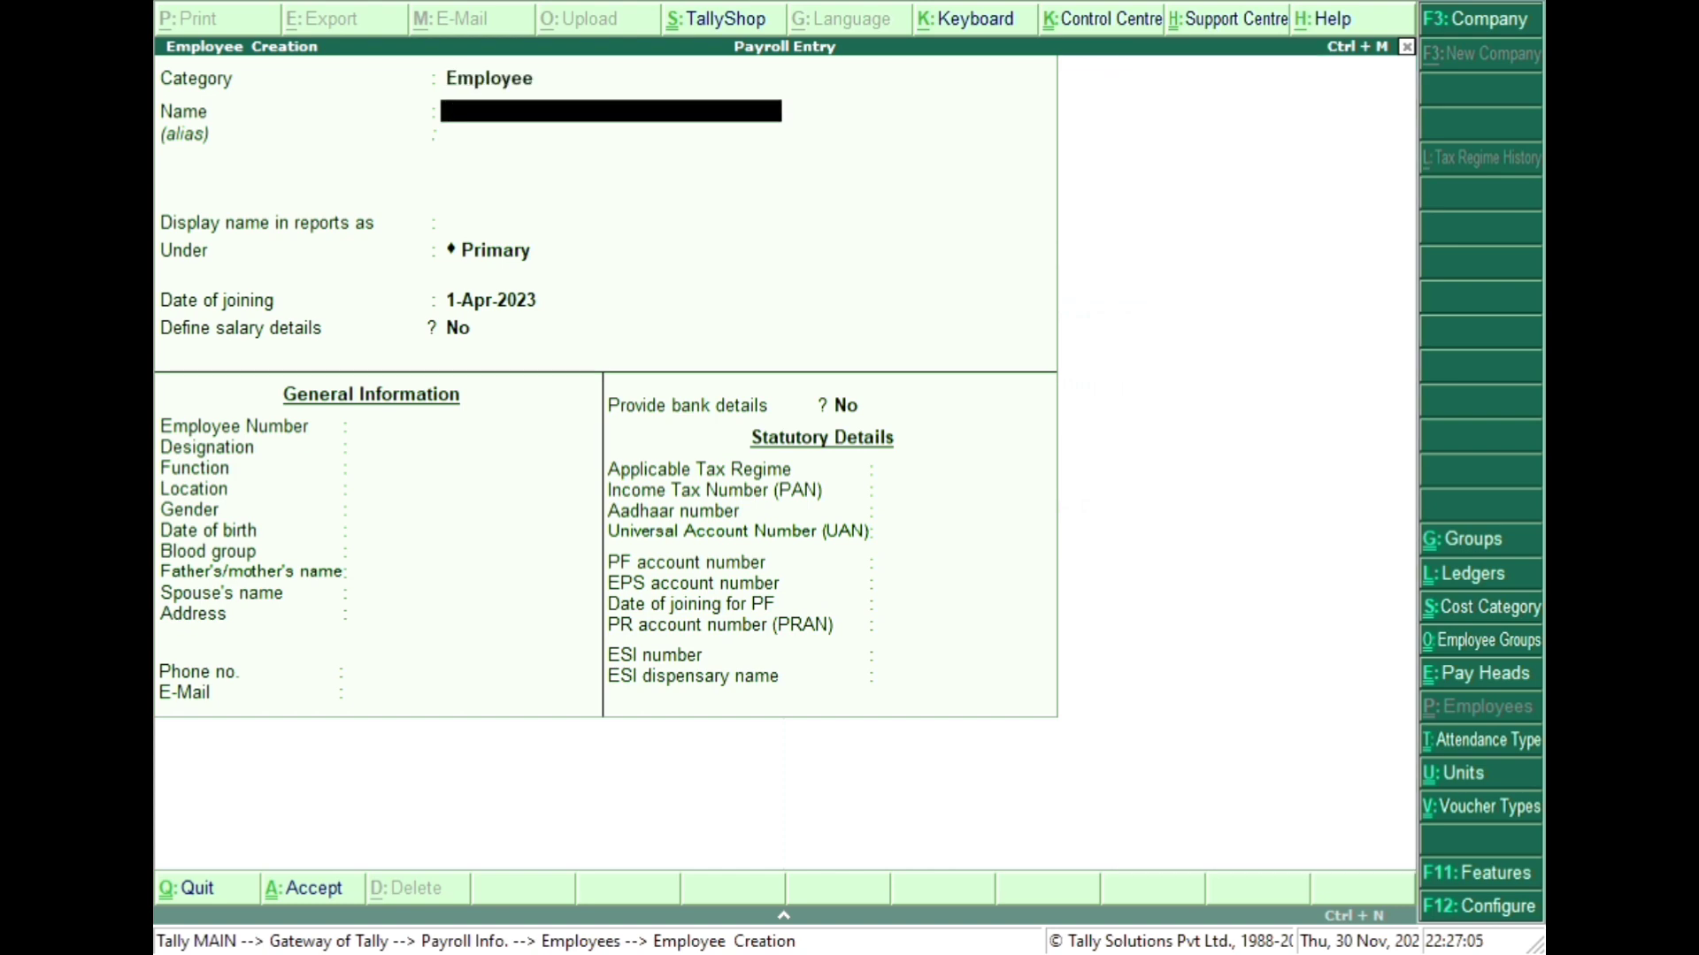
{"action": "type", "text": "Ashish"}
{"action": "key", "text": "Return"}
{"action": "key", "text": "Return"}
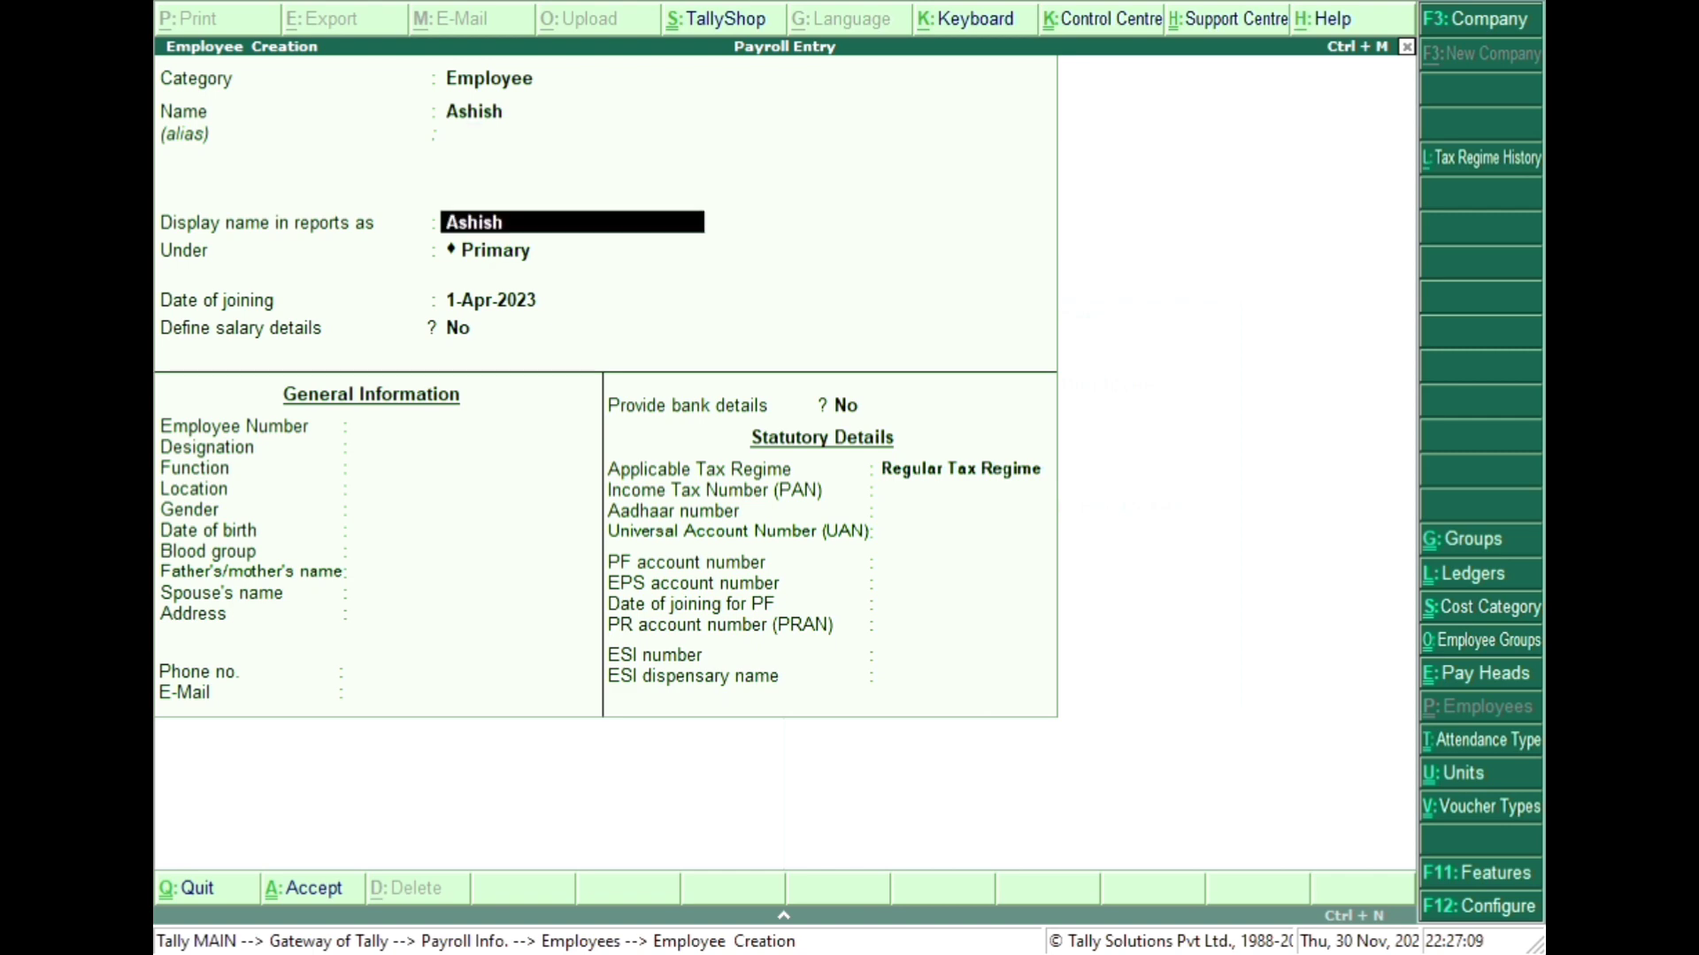
{"action": "key", "text": "Return"}
{"action": "key", "text": "Down"}
{"action": "key", "text": "Down"}
{"action": "key", "text": "Down"}
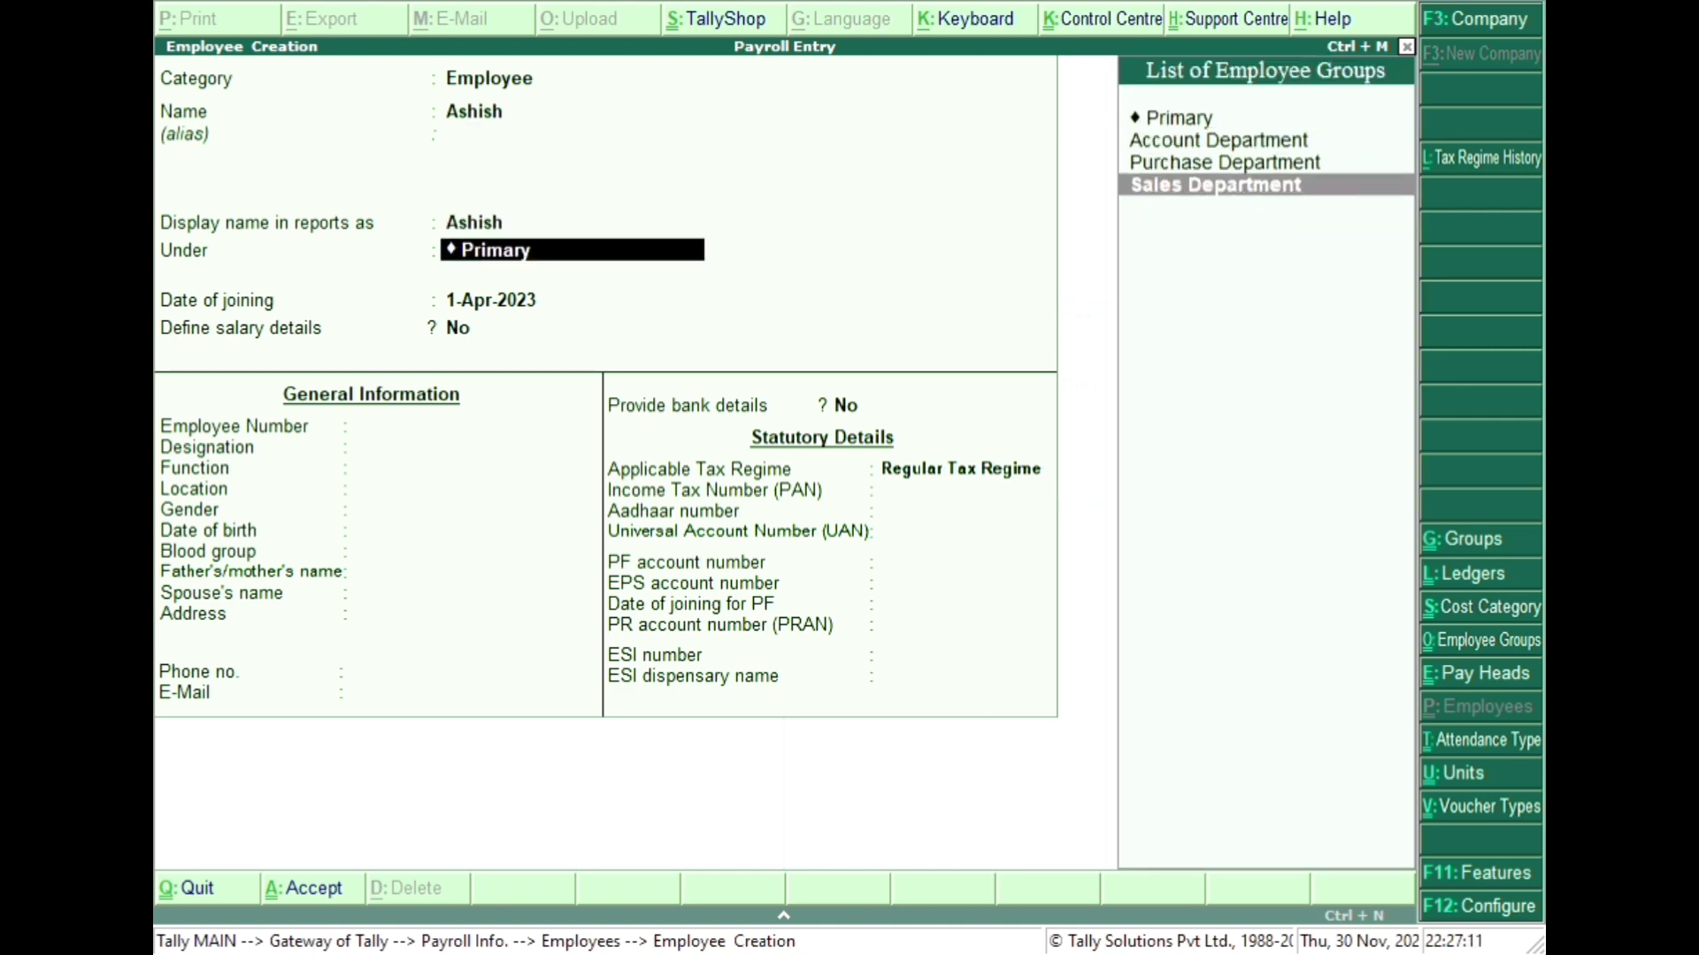
{"action": "key", "text": "Return"}
- Keep the Sales Department employee's joining date 1-Apr-2023 without salary or bank details, leave gender and blood group Unknown, and save the record
{"action": "key", "text": "Return"}
{"action": "key", "text": "Return"}
{"action": "key", "text": "Return"}
{"action": "key", "text": "Return"}
{"action": "key", "text": "Return"}
{"action": "key", "text": "Return"}
{"action": "key", "text": "Return"}
{"action": "key", "text": "Return"}
{"action": "key", "text": "Return"}
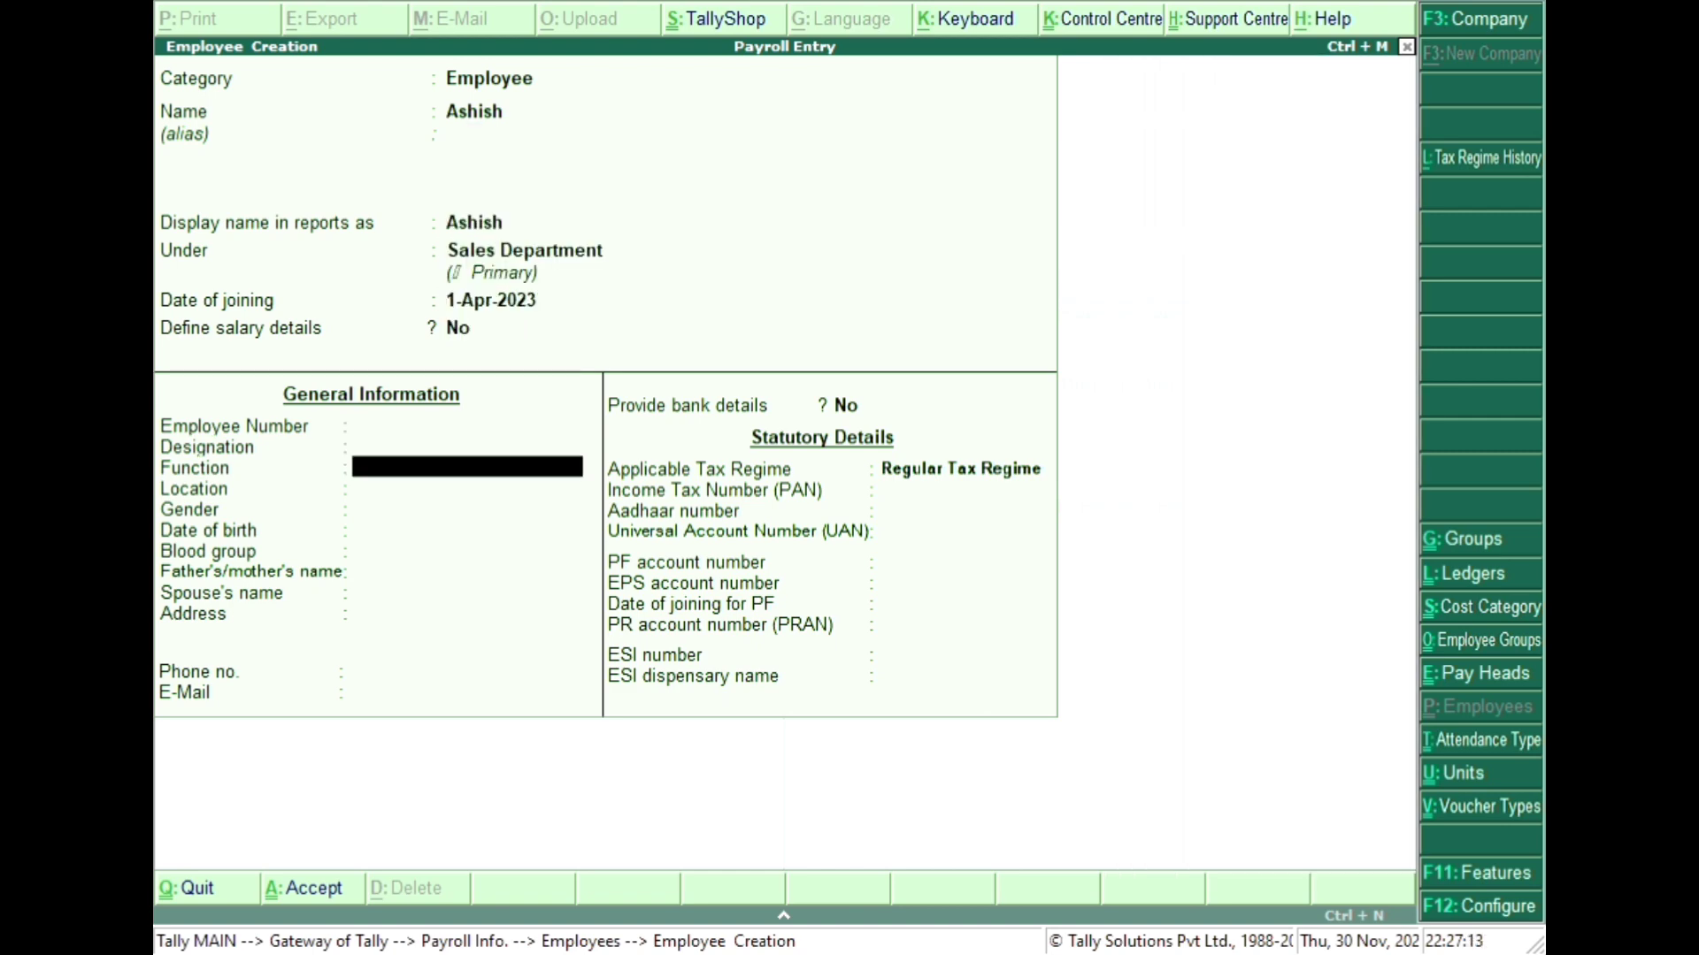
{"action": "key", "text": "Return"}
{"action": "key", "text": "Return"}
{"action": "key", "text": "Return"}
{"action": "key", "text": "Return"}
{"action": "key", "text": "Return"}
{"action": "key", "text": "Return"}
{"action": "key", "text": "Return"}
{"action": "key", "text": "Return"}
{"action": "key", "text": "Return"}
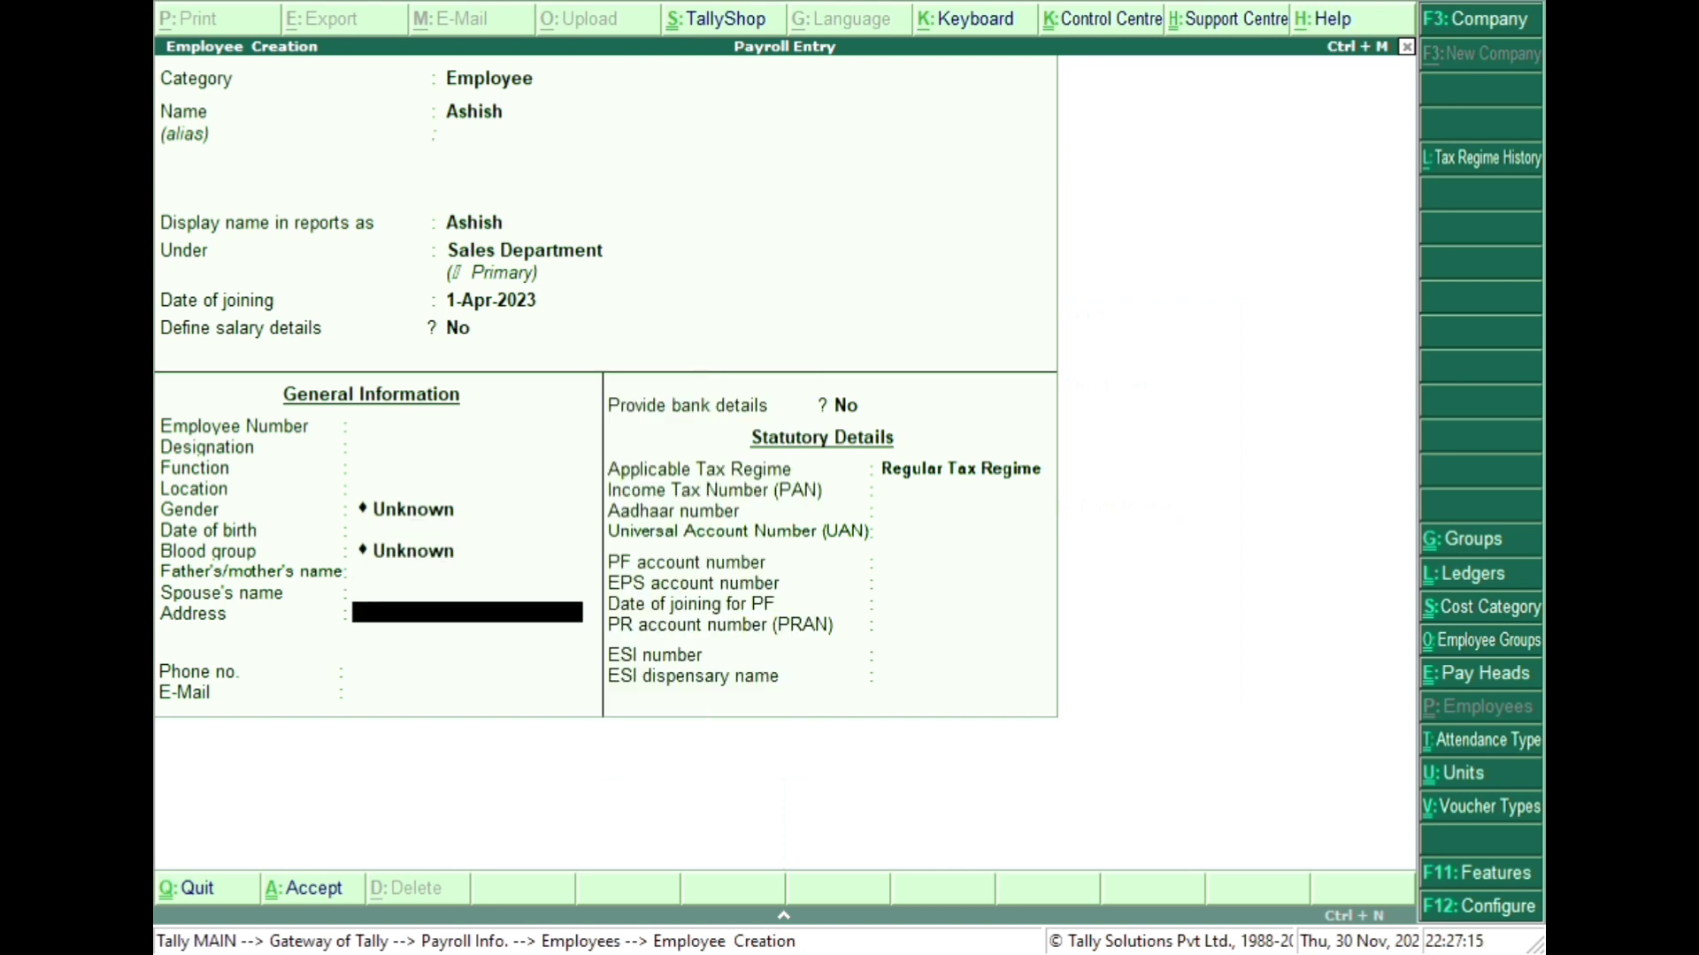
{"action": "key", "text": "Return"}
{"action": "key", "text": "Return"}
{"action": "key", "text": "Return"}
{"action": "key", "text": "Return"}
{"action": "key", "text": "Return"}
{"action": "key", "text": "Return"}
{"action": "key", "text": "Return"}
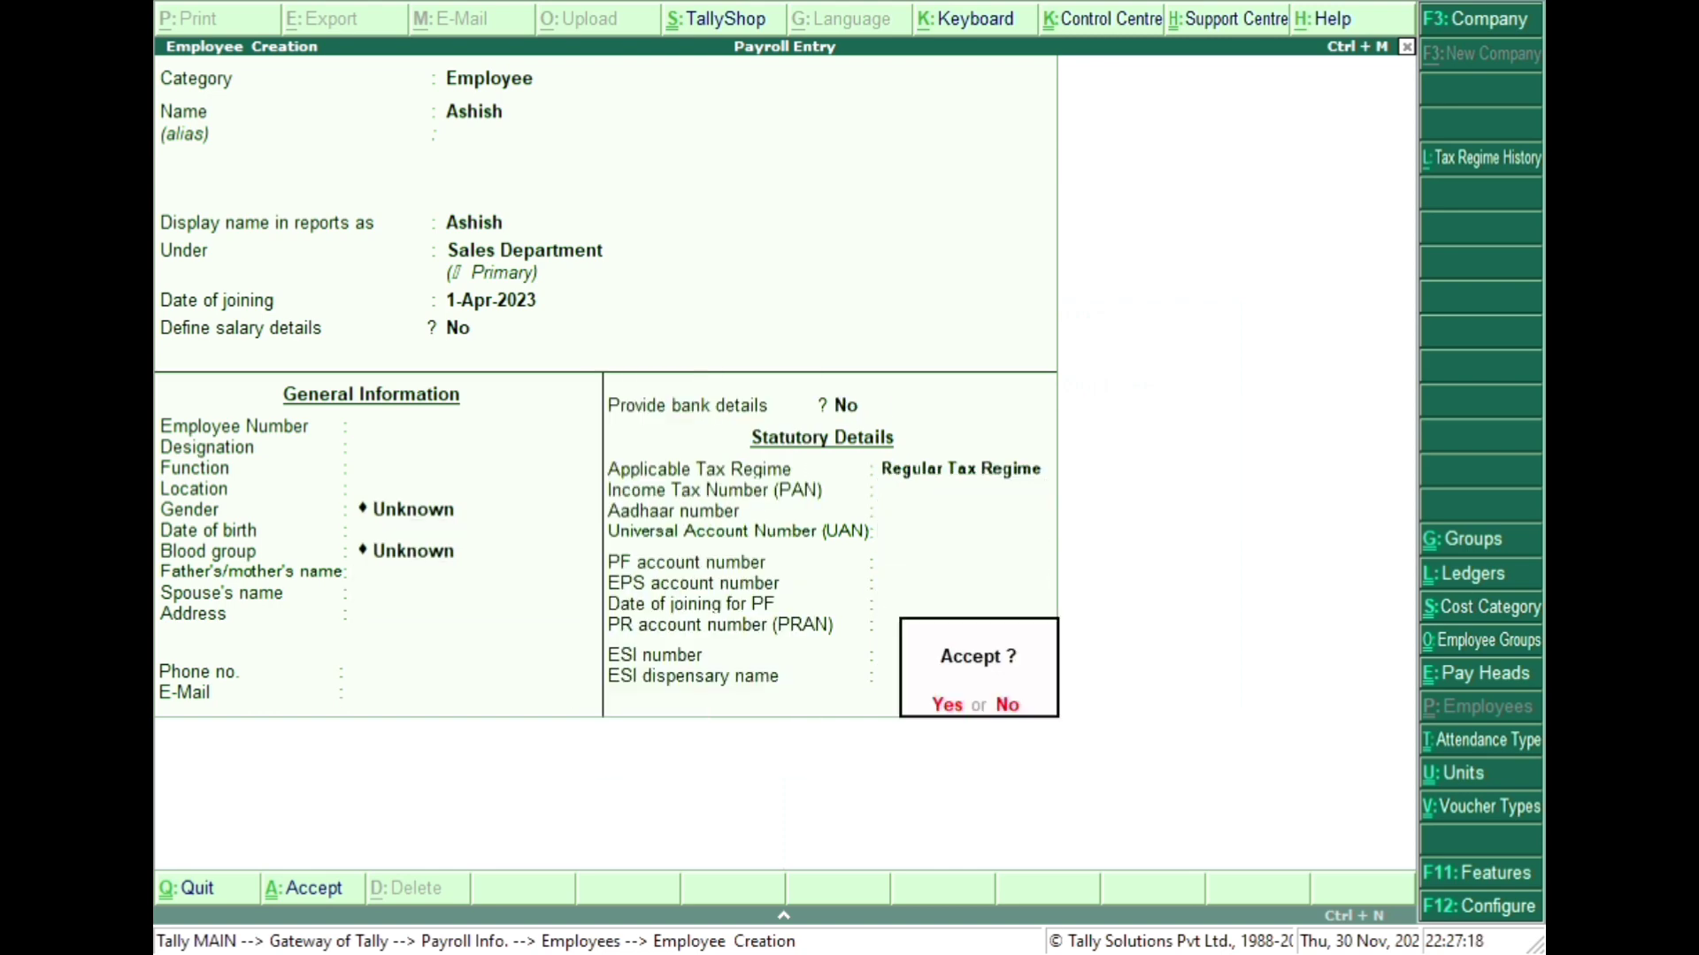
{"action": "key", "text": "Return"}
- Start a third employee record in the Employee category, enter the employee's name, and place it under Purchase Department
{"action": "key", "text": "BackSpace"}
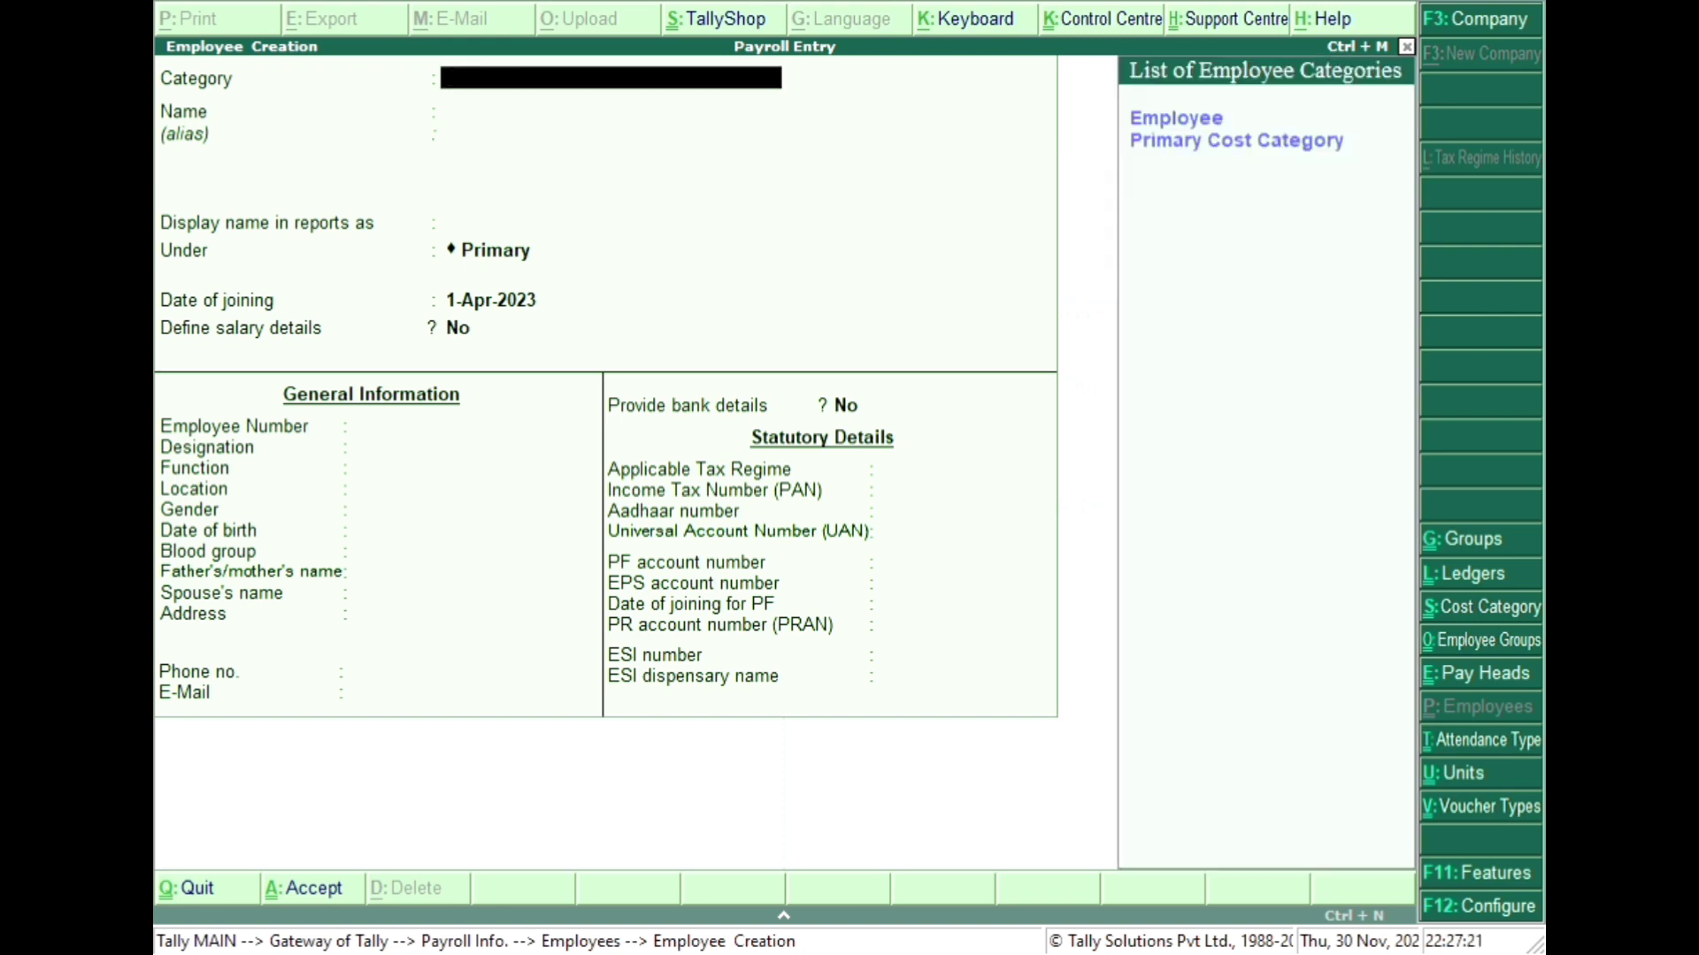
{"action": "key", "text": "Return"}
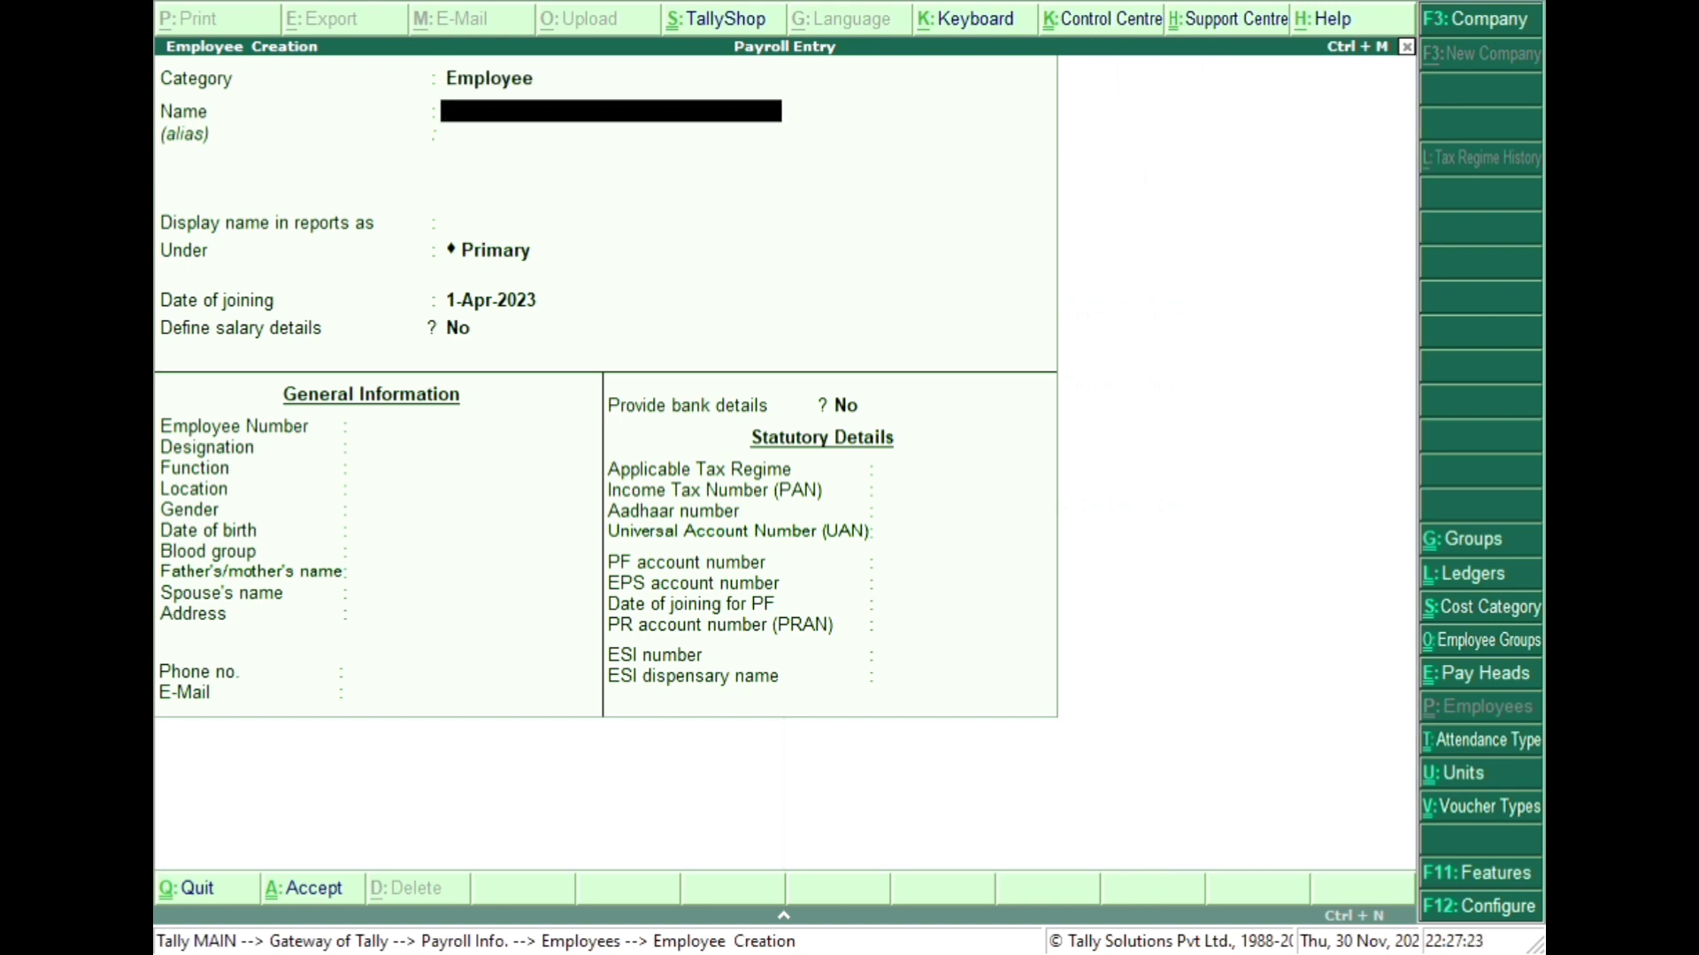
{"action": "type", "text": "Rajneesh"}
{"action": "key", "text": "Return"}
{"action": "key", "text": "Return"}
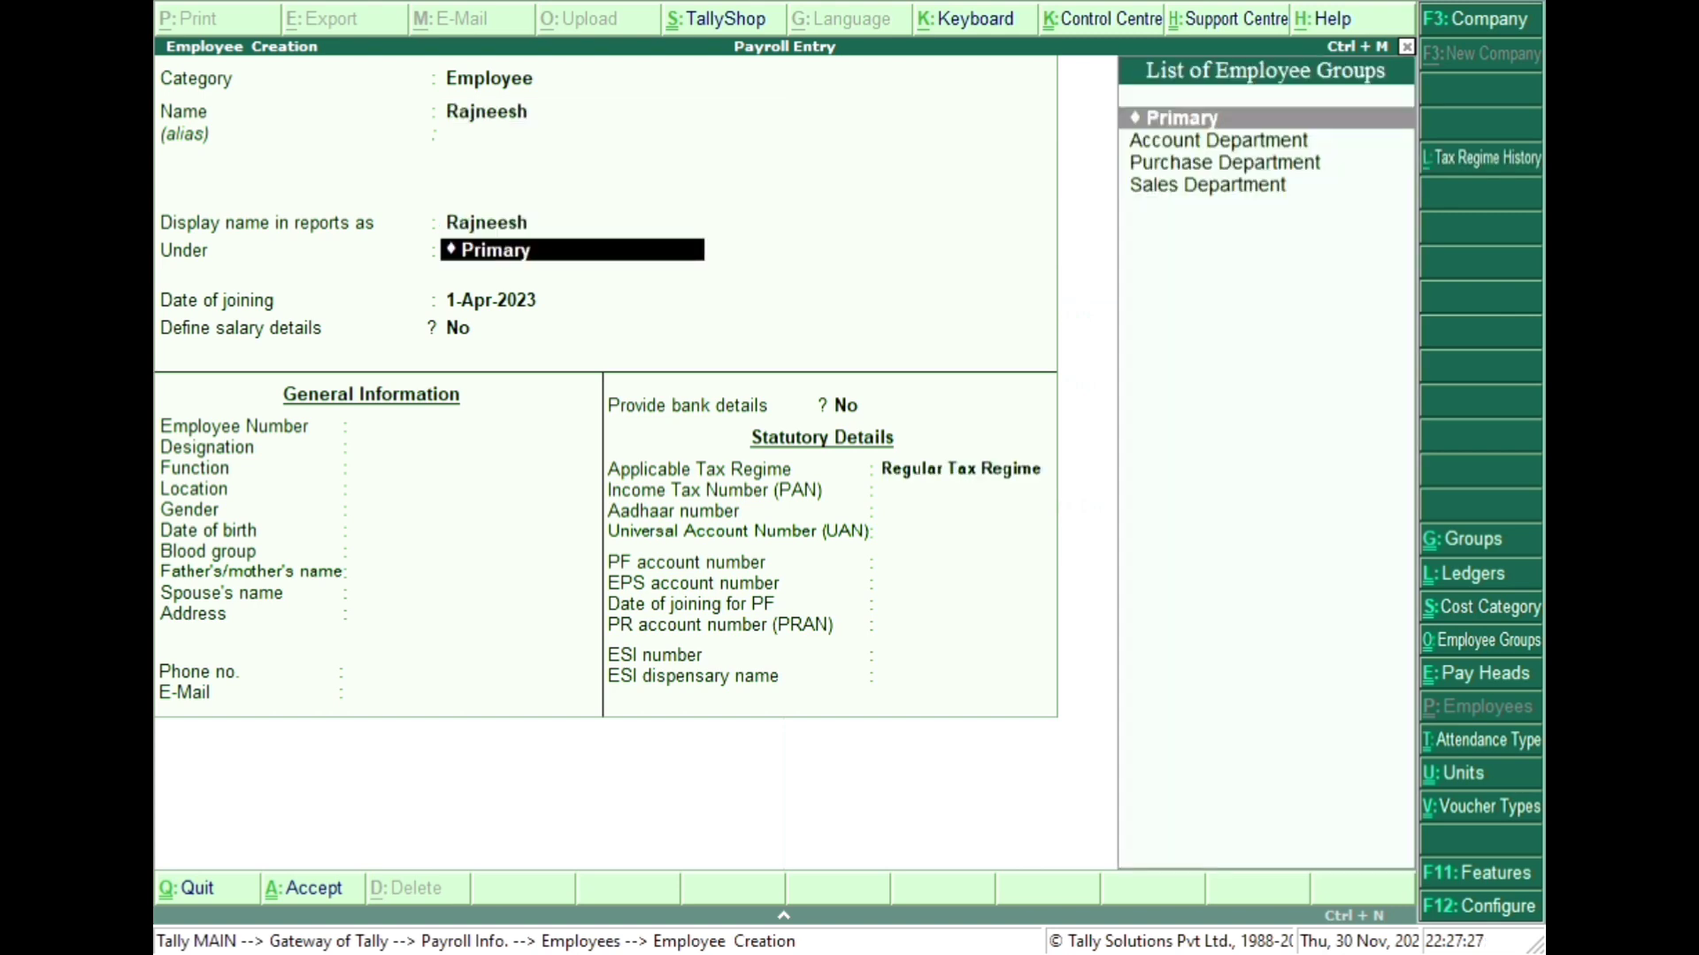
{"action": "key", "text": "Down"}
{"action": "key", "text": "Down"}
{"action": "key", "text": "Return"}
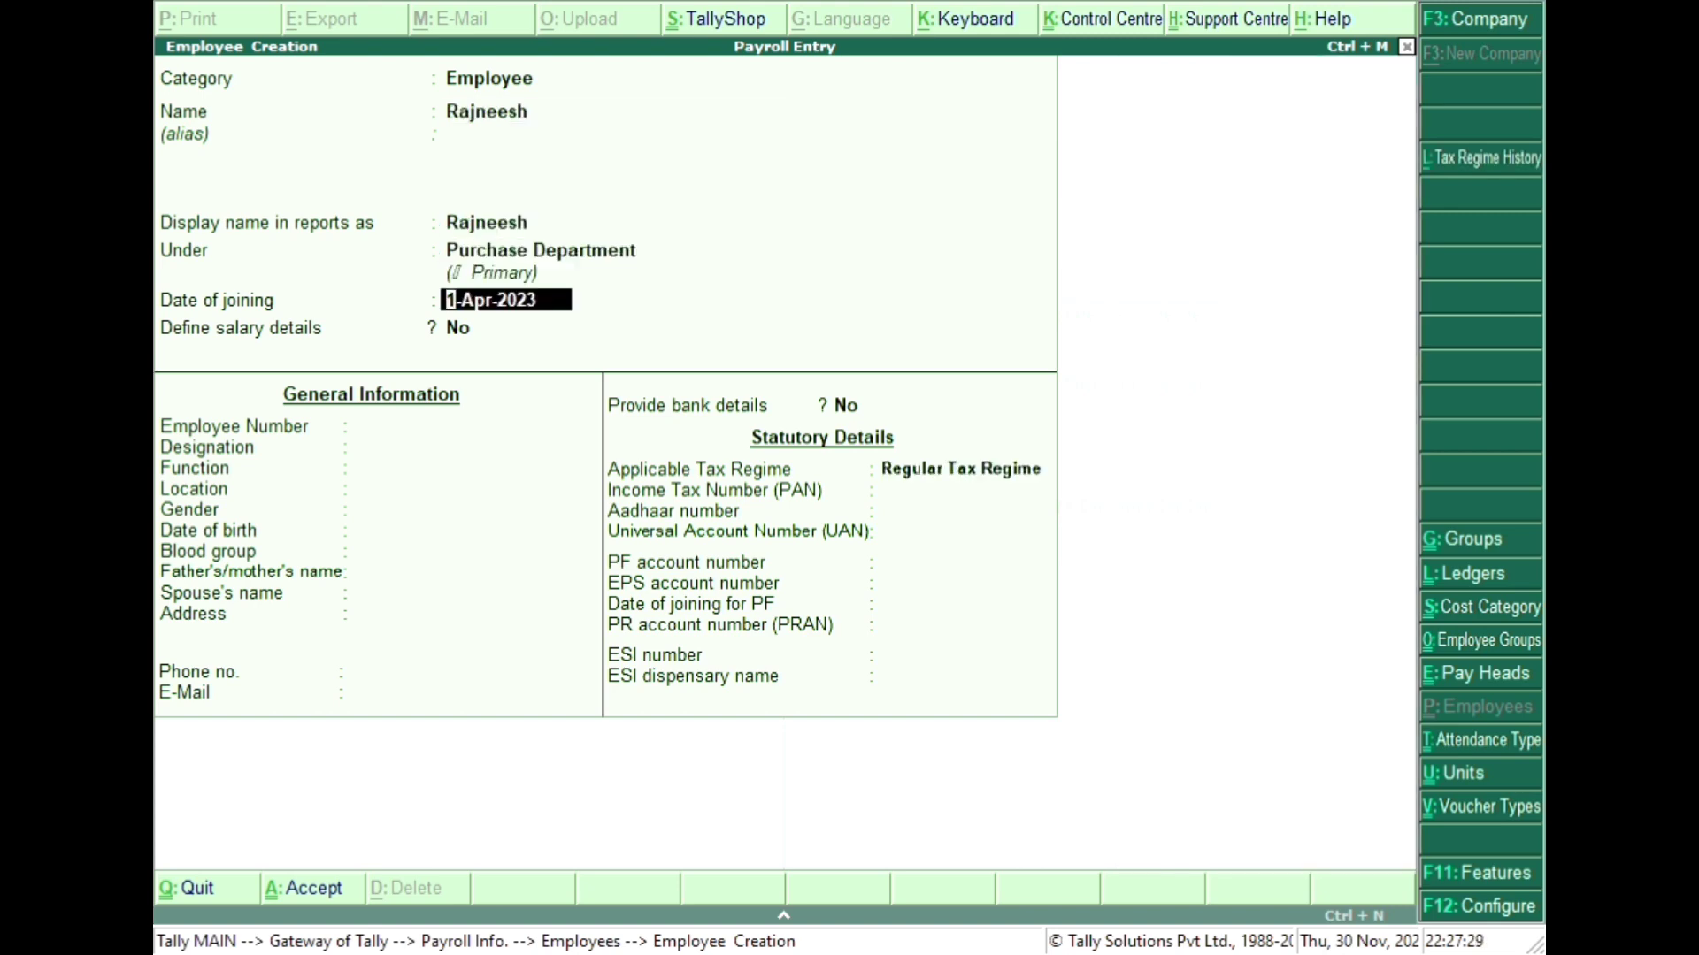
- Keep the Purchase Department employee's joining date 1-Apr-2023 without salary details, leaving the general fields blank and gender Unknown
{"action": "key", "text": "Return"}
{"action": "key", "text": "Return"}
{"action": "key", "text": "Return"}
{"action": "key", "text": "Return"}
{"action": "key", "text": "Return"}
{"action": "key", "text": "Return"}
{"action": "key", "text": "Return"}
{"action": "key", "text": "Return"}
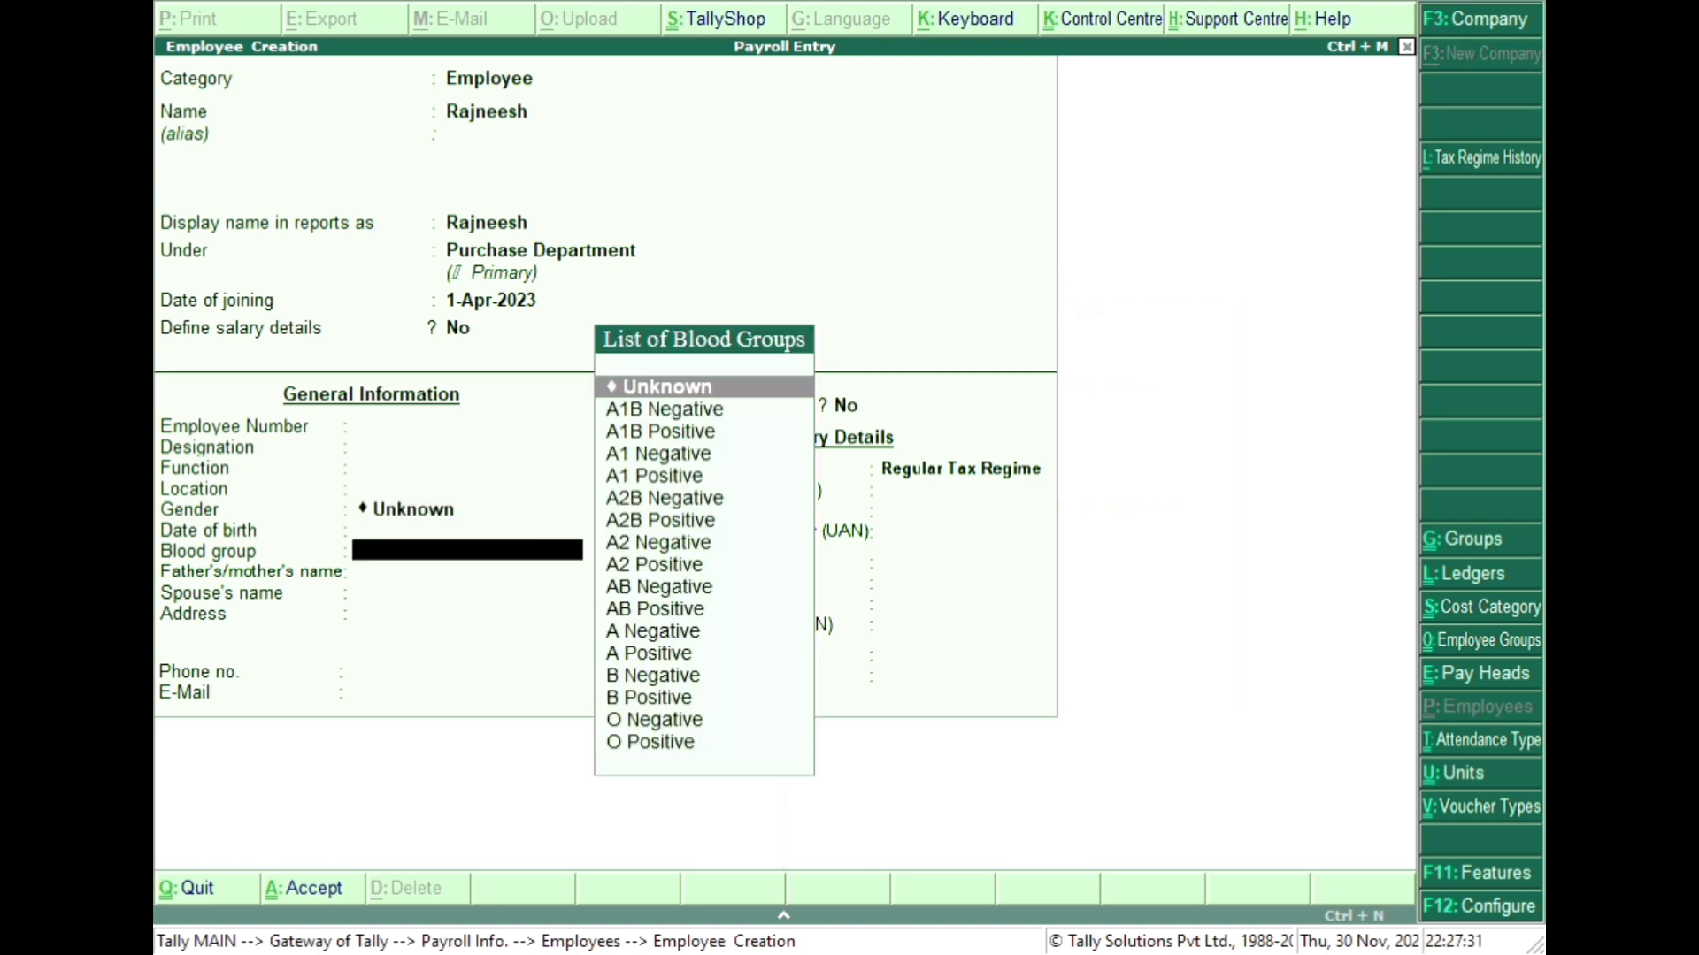